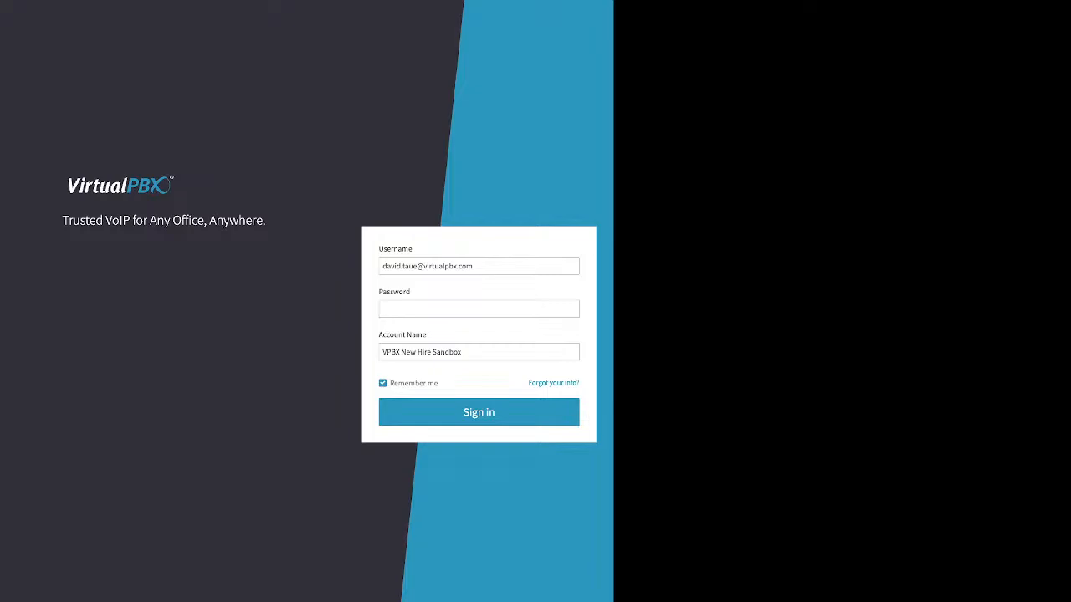
# Step: Open the password recovery form from the sign-in page and review the fields it requires
pyautogui.click(383, 266)
pyautogui.moveTo(379, 249); pyautogui.dragTo(413, 249)
pyautogui.click(402, 335)
pyautogui.tripleClick(402, 334)
pyautogui.moveTo(528, 383); pyautogui.dragTo(574, 384)
pyautogui.click(583, 383)
pyautogui.click(553, 383)
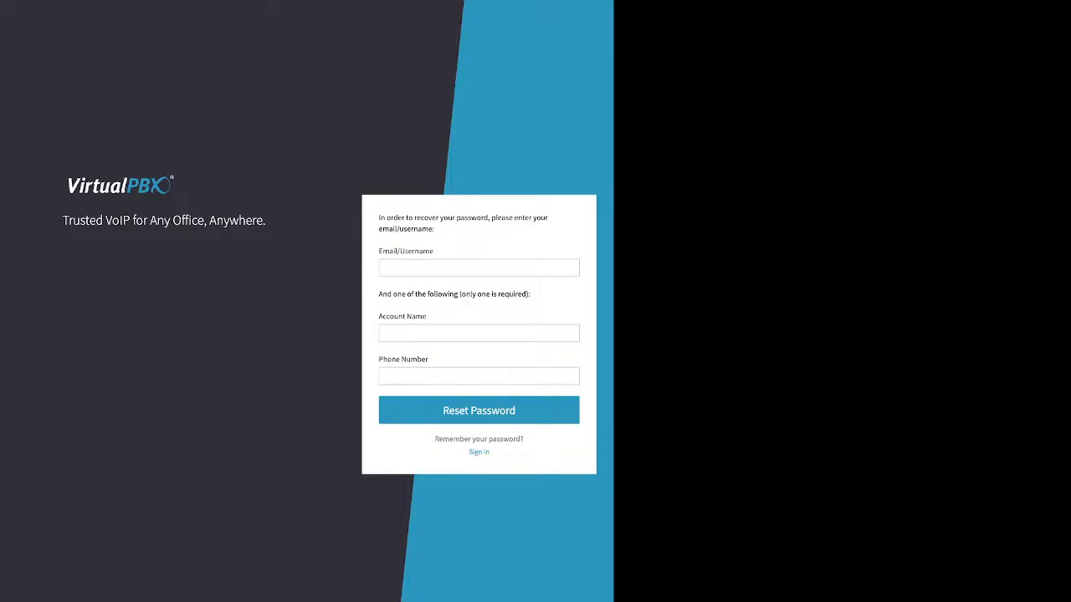
pyautogui.moveTo(379, 251); pyautogui.dragTo(434, 251)
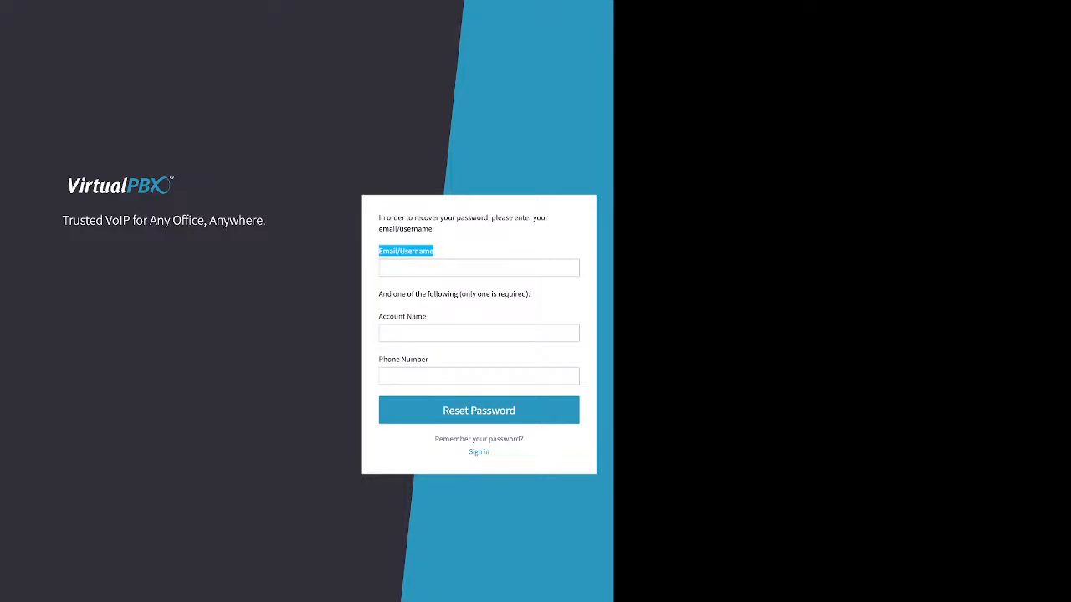
pyautogui.moveTo(379, 295); pyautogui.dragTo(529, 294)
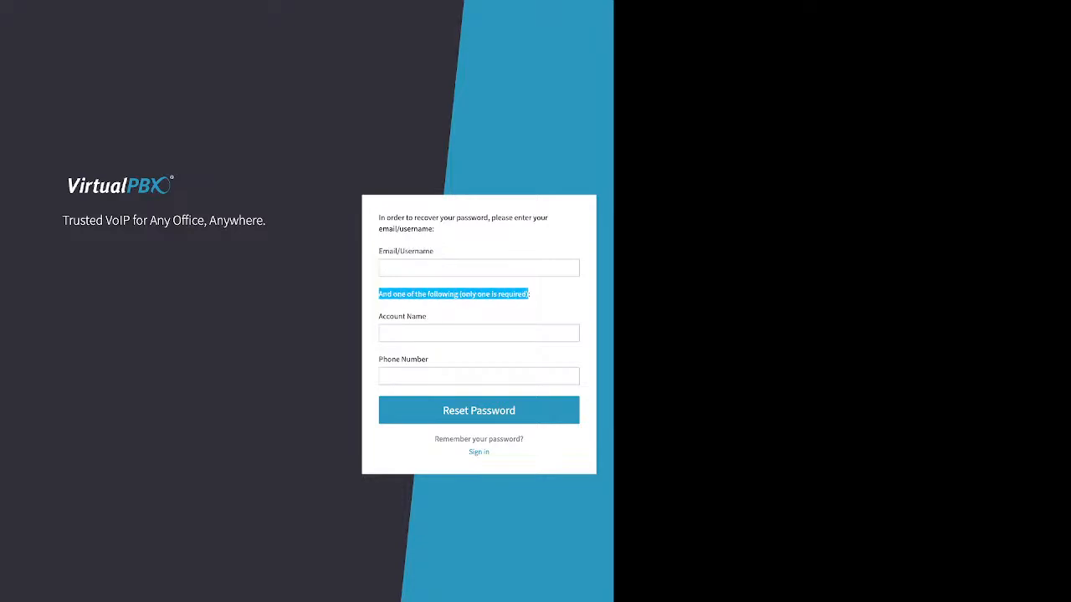
pyautogui.moveTo(383, 316); pyautogui.dragTo(416, 316)
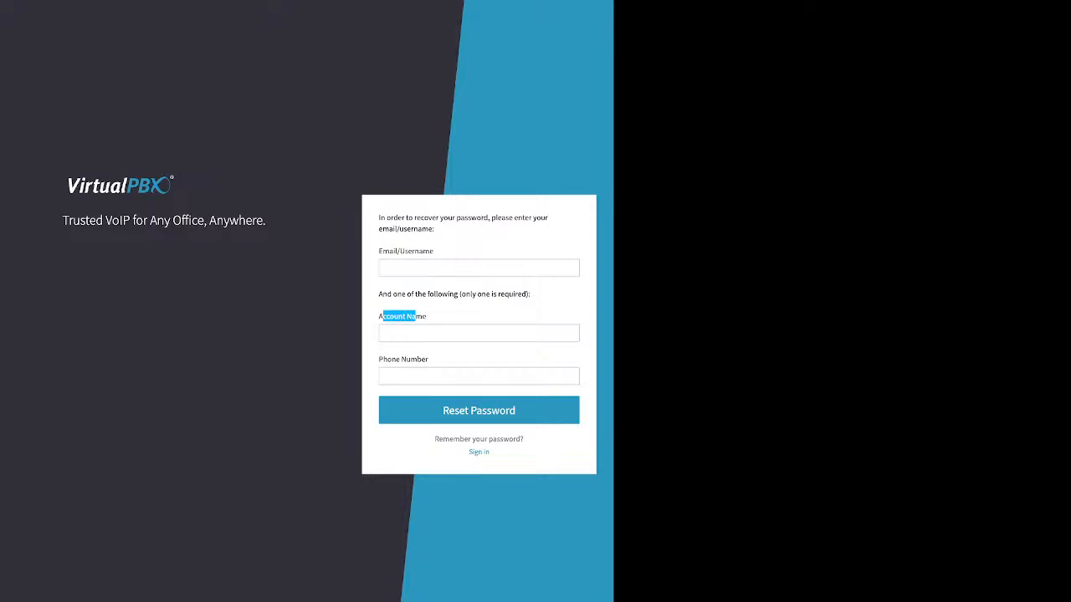
pyautogui.moveTo(379, 358); pyautogui.dragTo(428, 359)
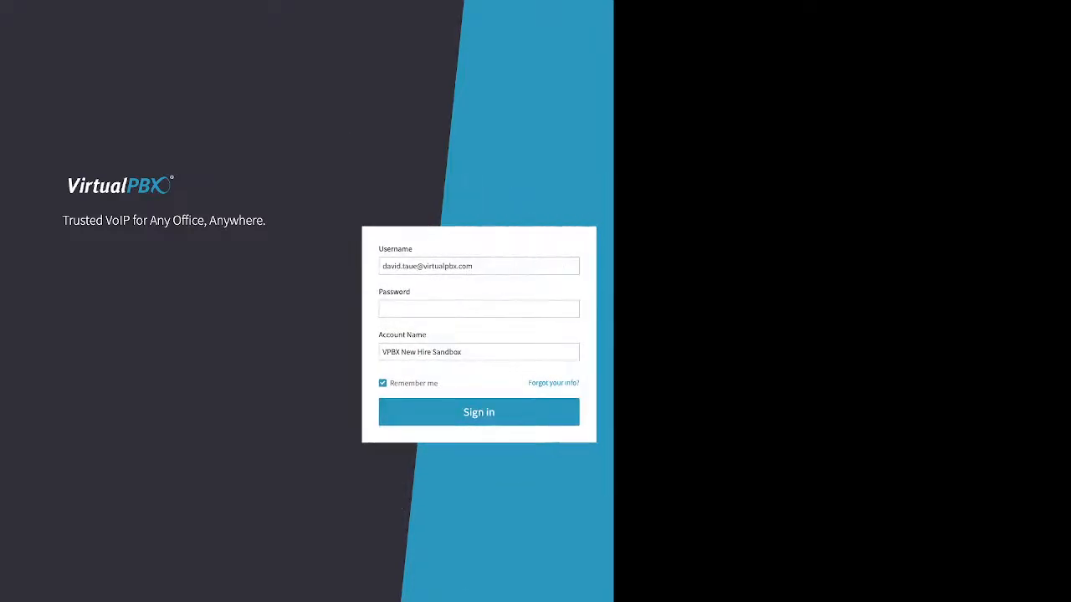
# Step: Enter the account password and sign in to the VPBX New Hire Sandbox account
pyautogui.click(479, 309)
pyautogui.write('********')
pyautogui.doubleClick(479, 412)
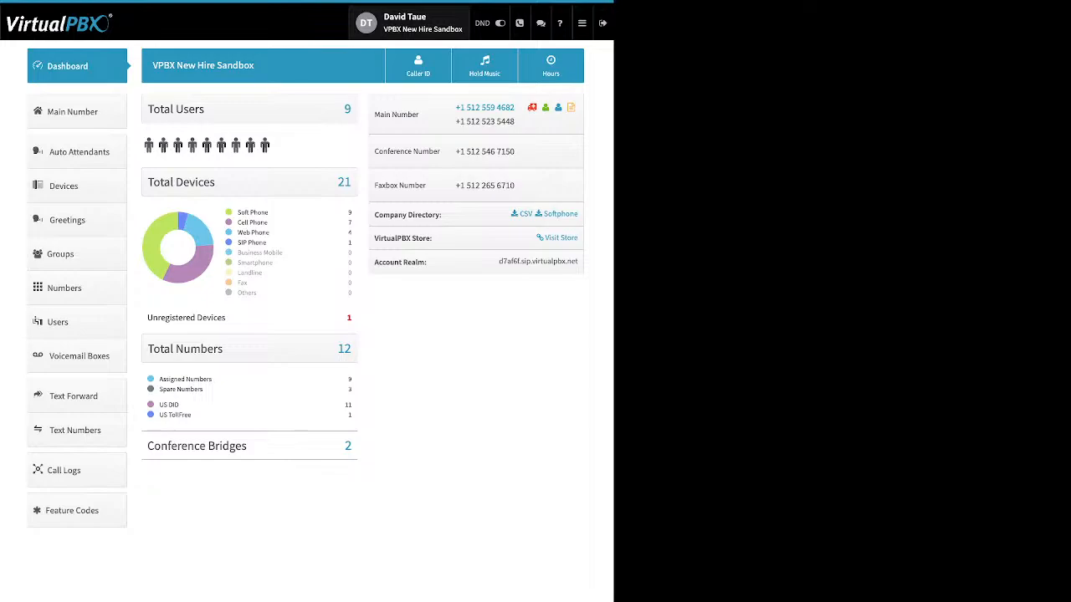
# Step: Open the user settings and expand the Password and Email rows to review them
pyautogui.click(410, 23)
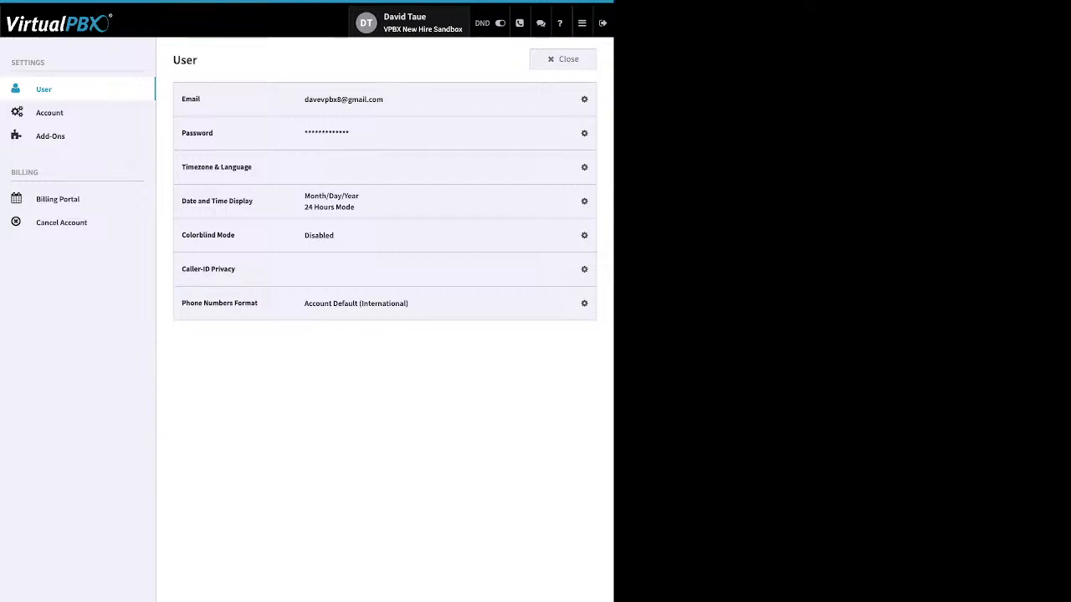
pyautogui.click(580, 133)
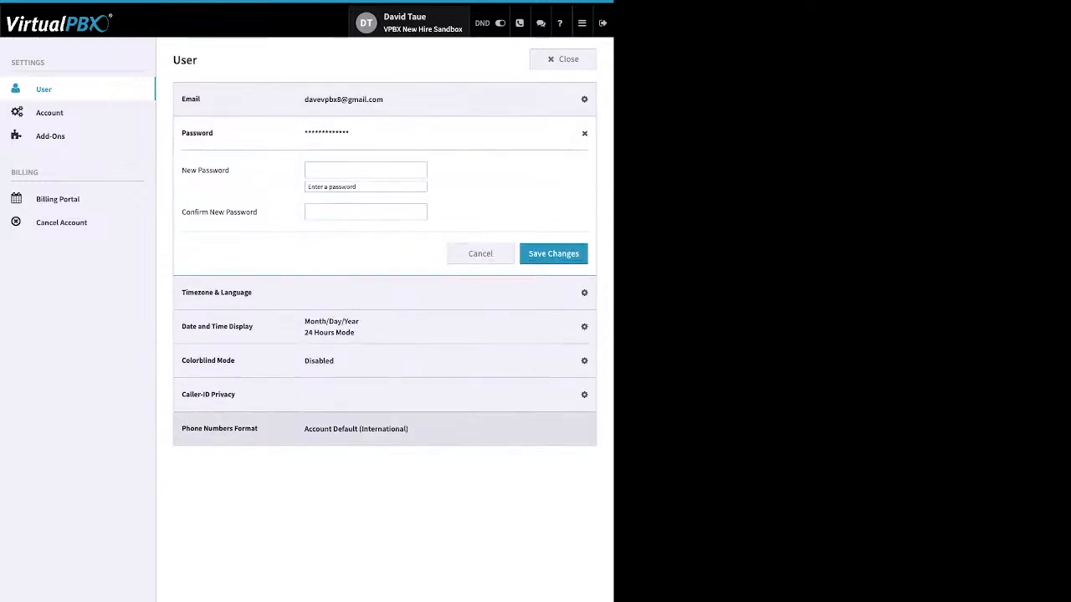
pyautogui.click(578, 133)
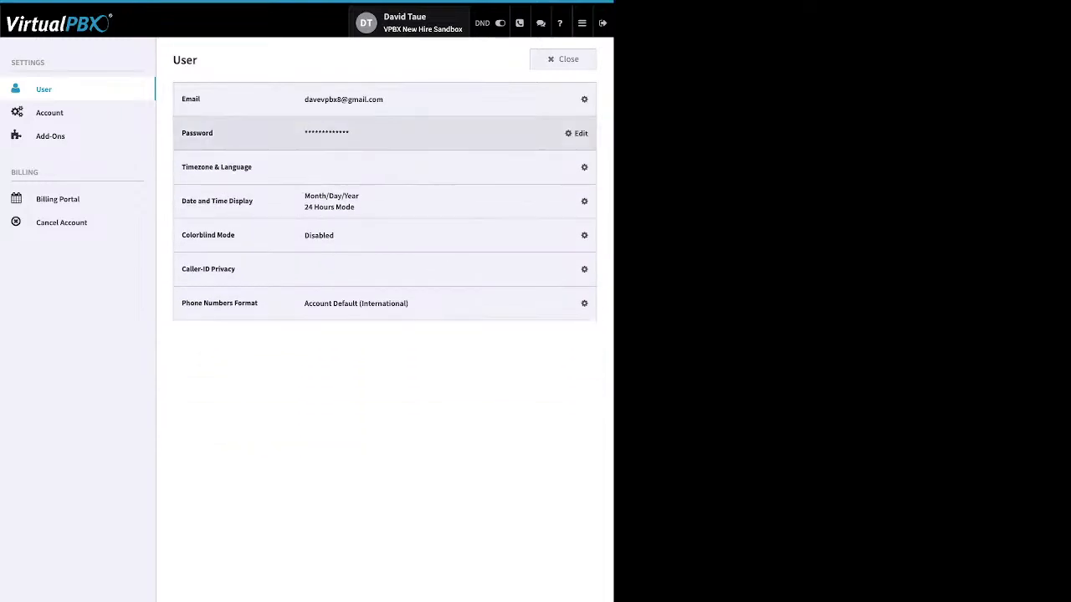
pyautogui.click(577, 99)
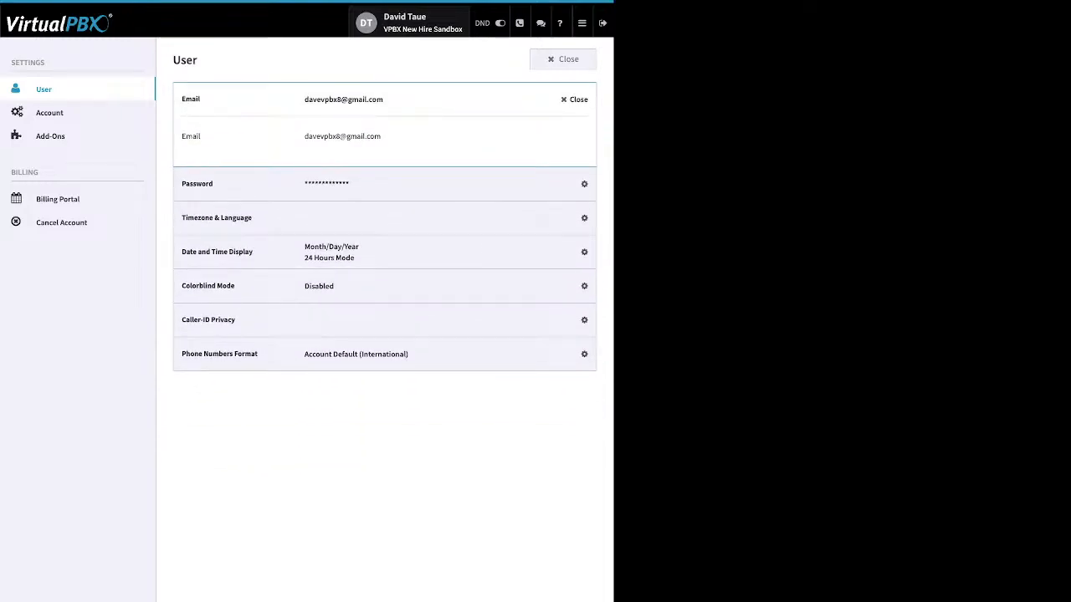
pyautogui.click(574, 100)
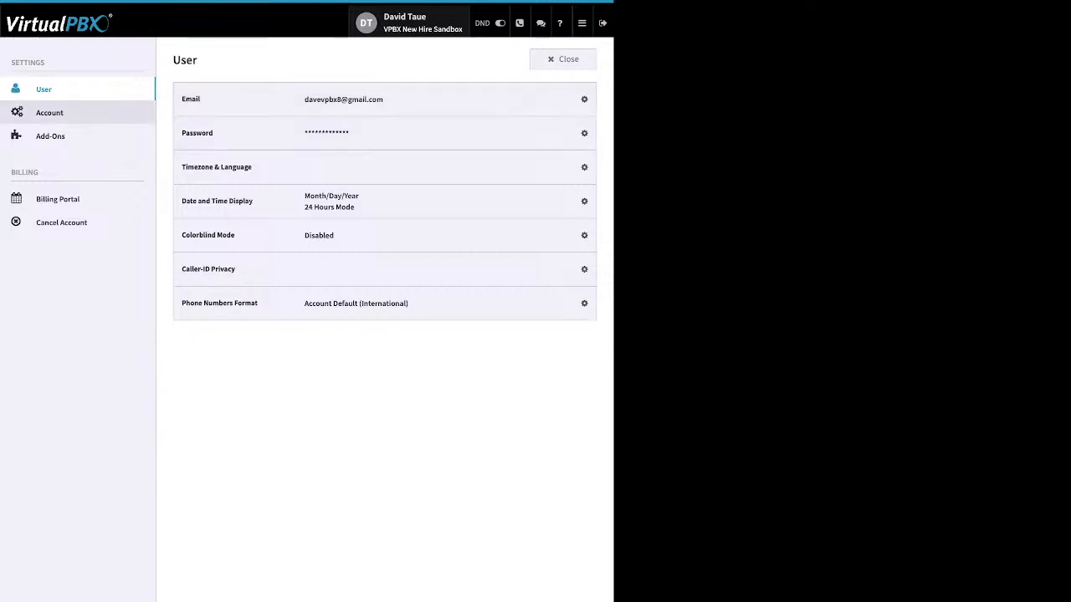
# Step: Review the Account settings rows: Technical Contact, Timezone & Language, and Account Name details
pyautogui.click(49, 112)
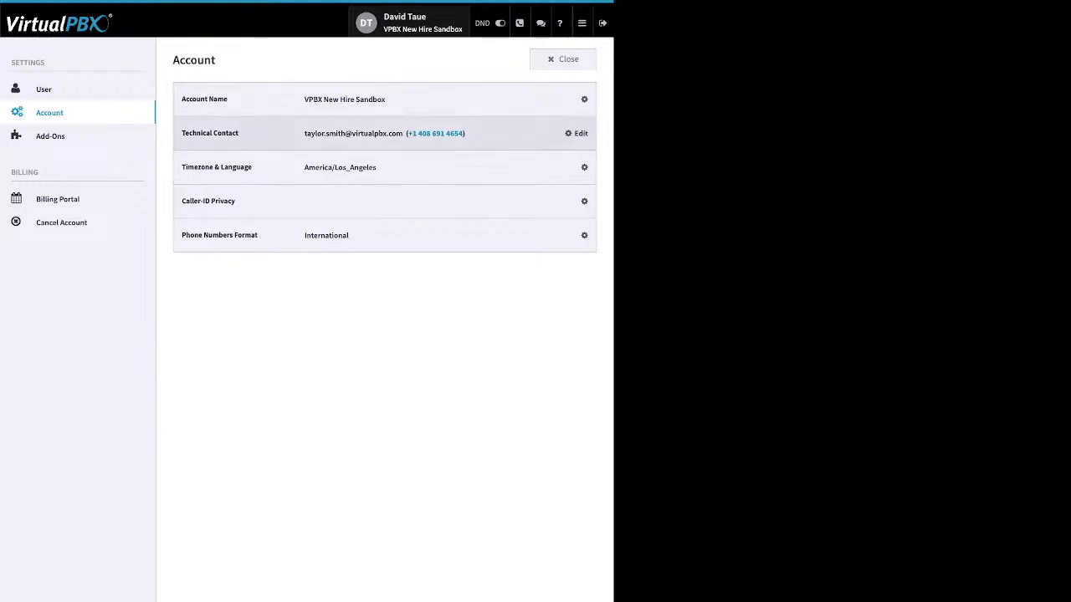
pyautogui.click(577, 133)
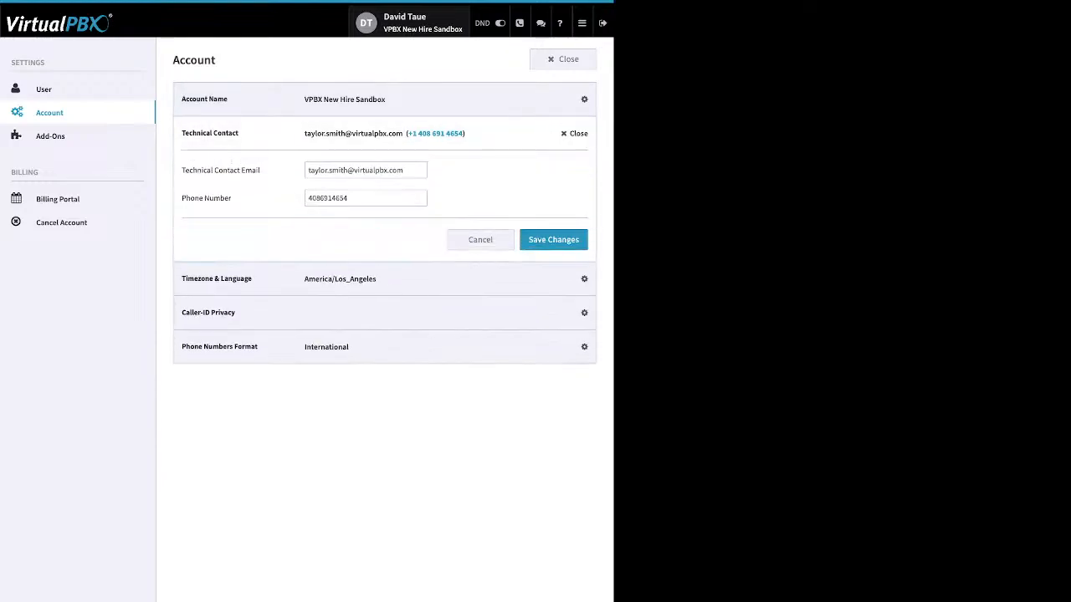
pyautogui.click(577, 133)
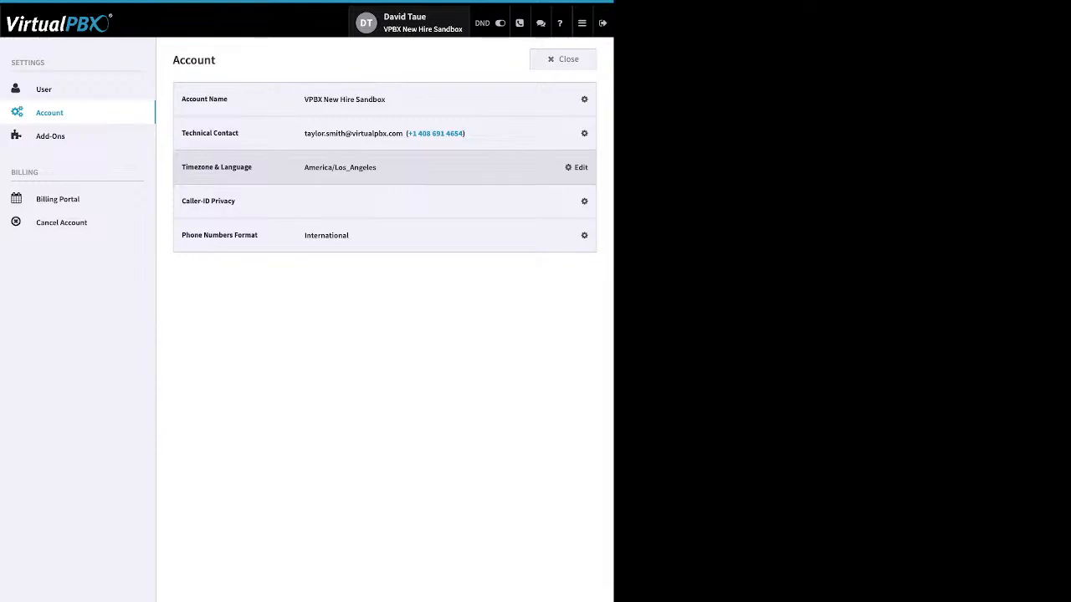
pyautogui.click(578, 167)
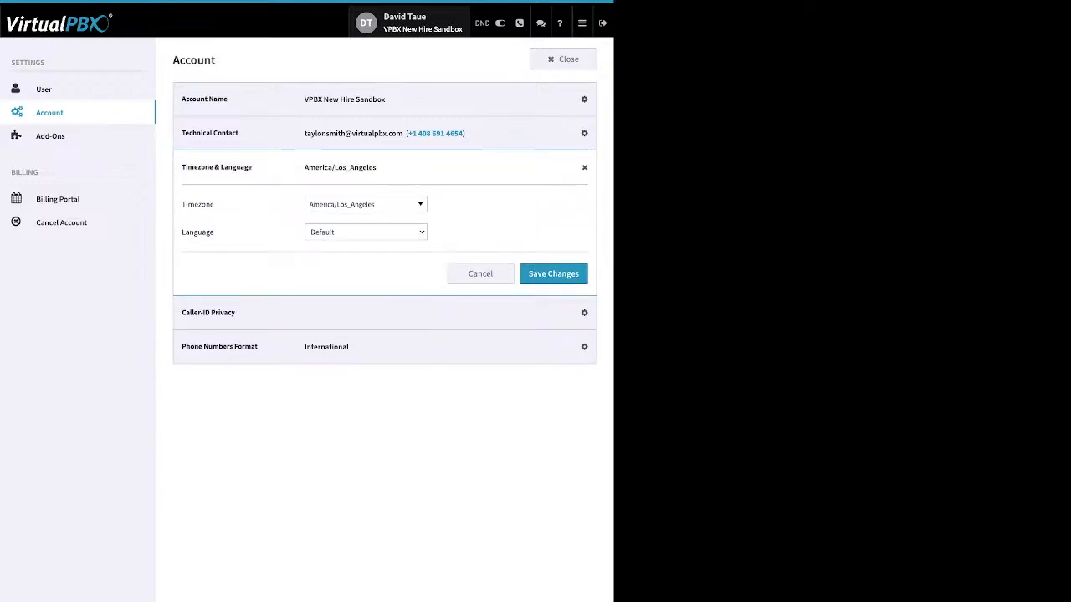
pyautogui.moveTo(215, 205); pyautogui.dragTo(181, 233)
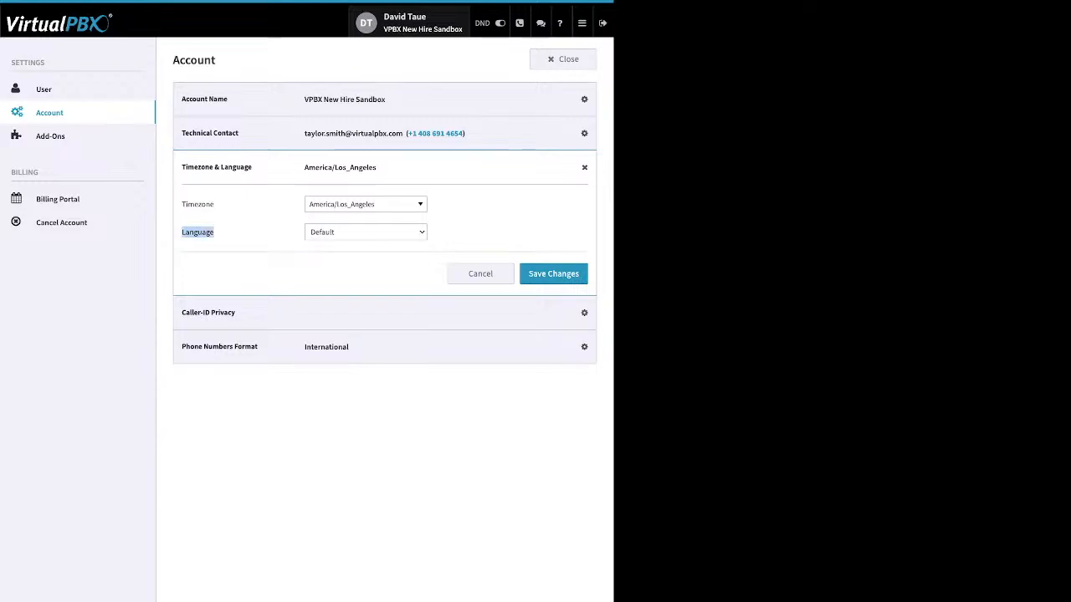
pyautogui.click(577, 167)
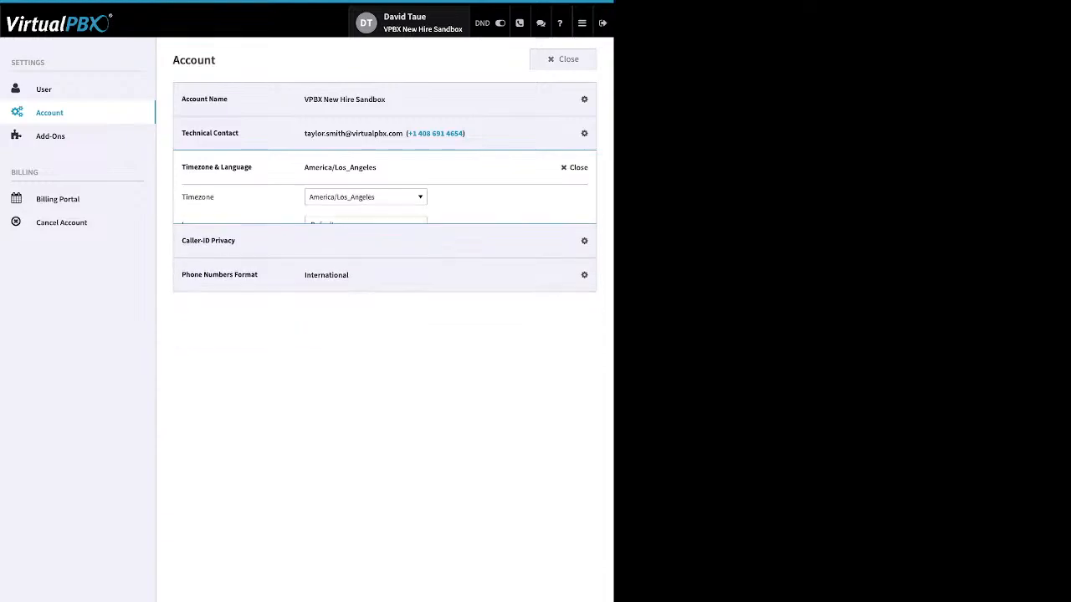
pyautogui.click(577, 99)
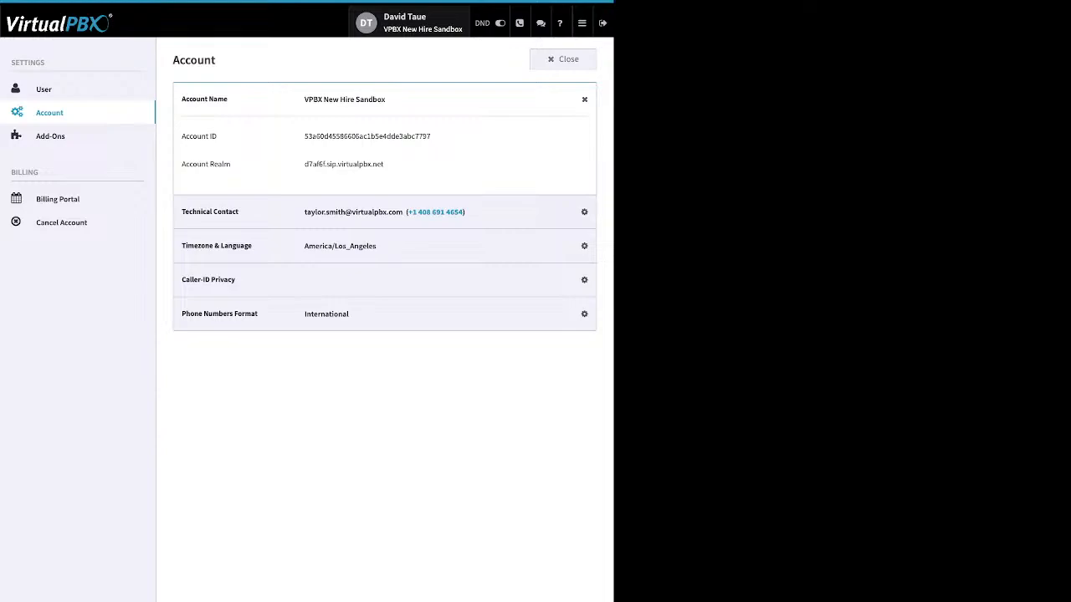
pyautogui.click(584, 99)
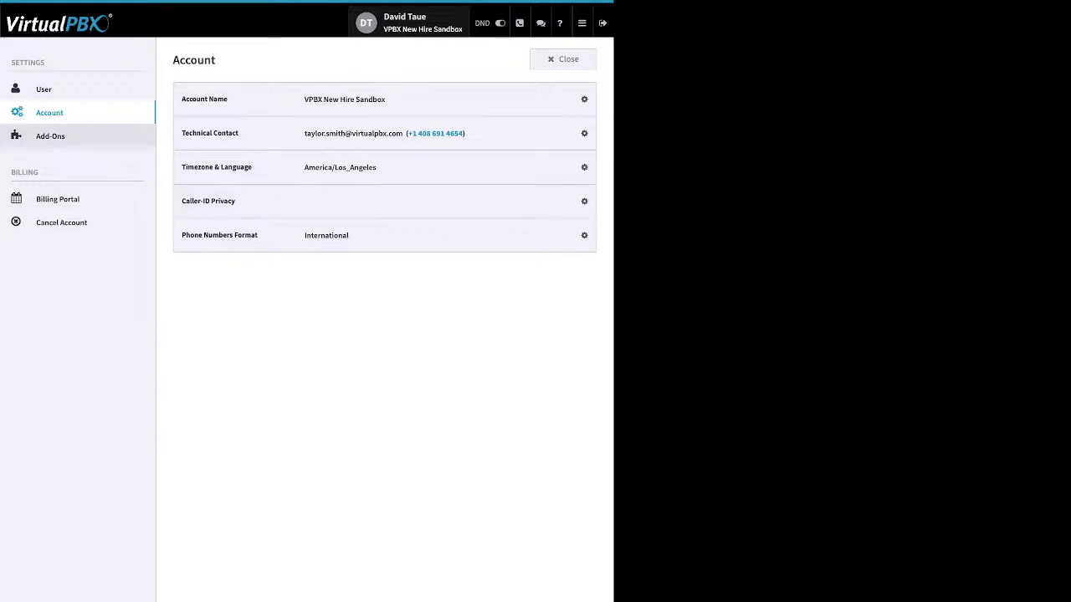
# Step: Browse the Add-Ons, Billing Portal and Cancel Account pages, then close the settings
pyautogui.click(50, 135)
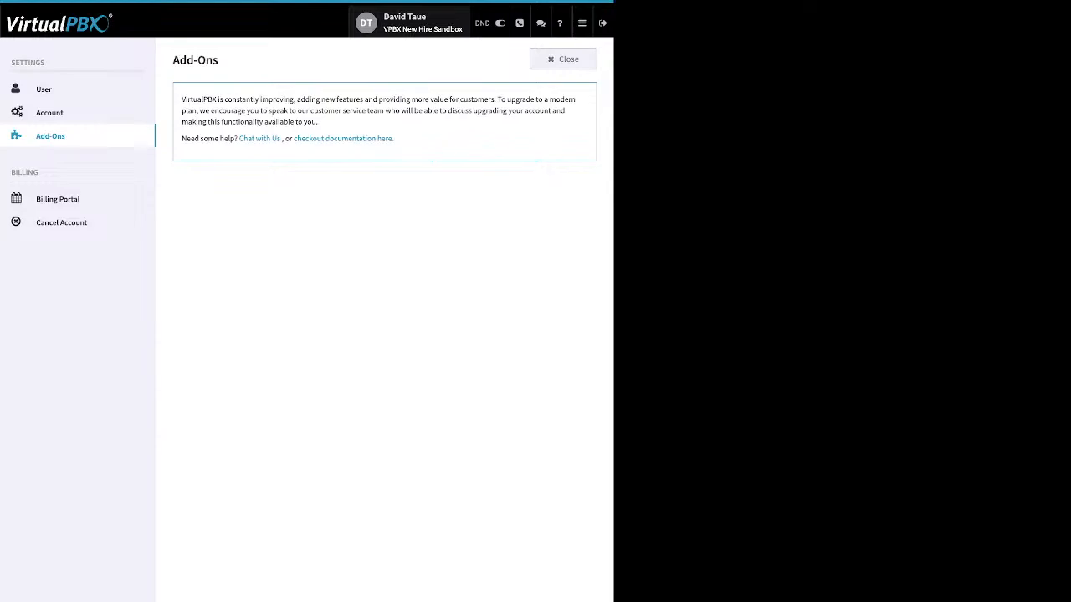
pyautogui.click(57, 199)
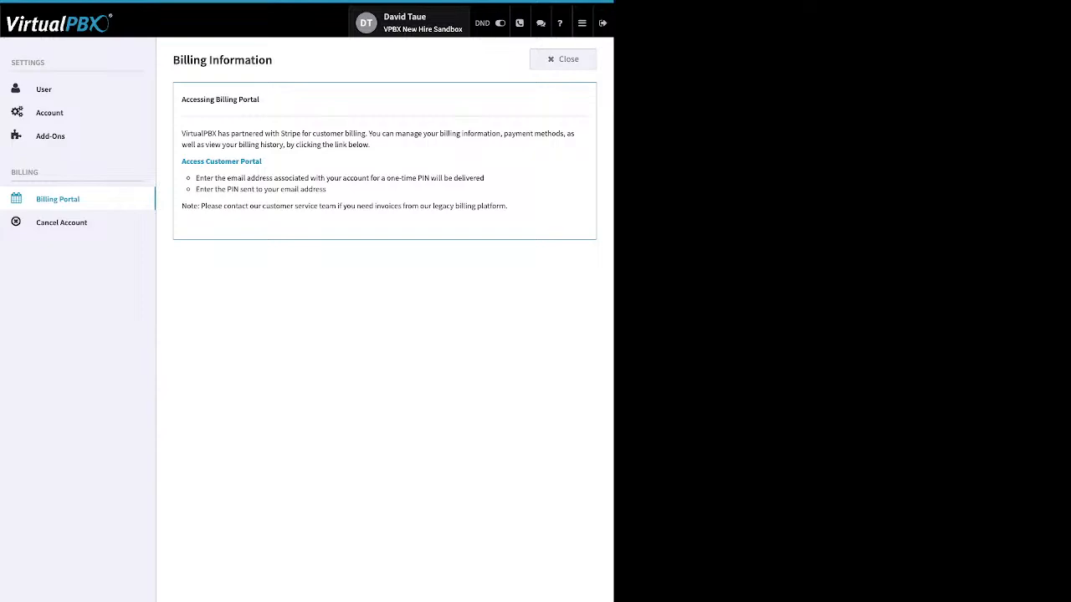
pyautogui.click(61, 222)
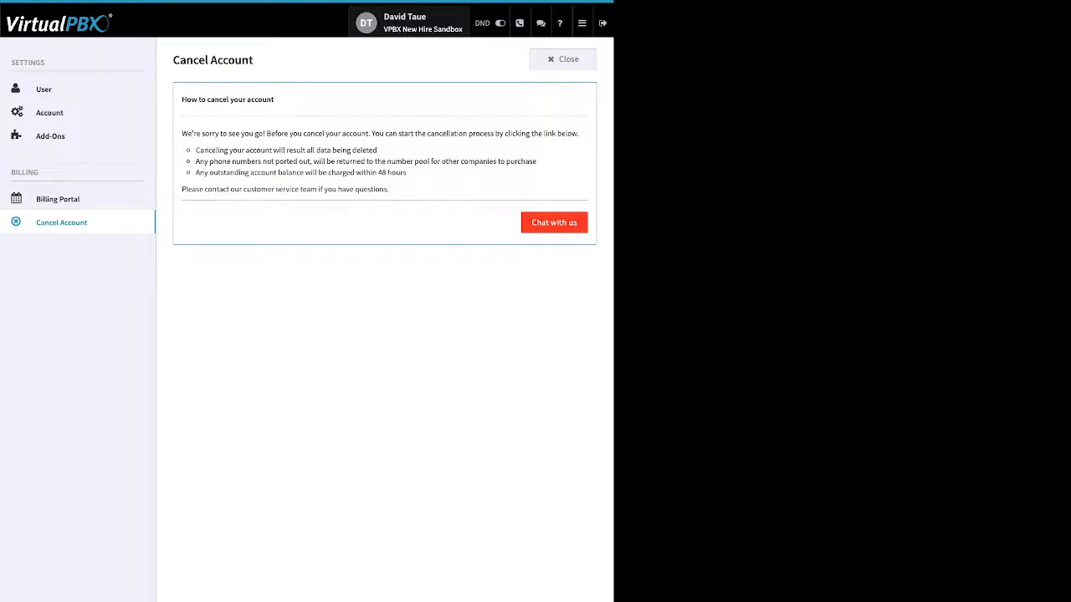
pyautogui.click(563, 59)
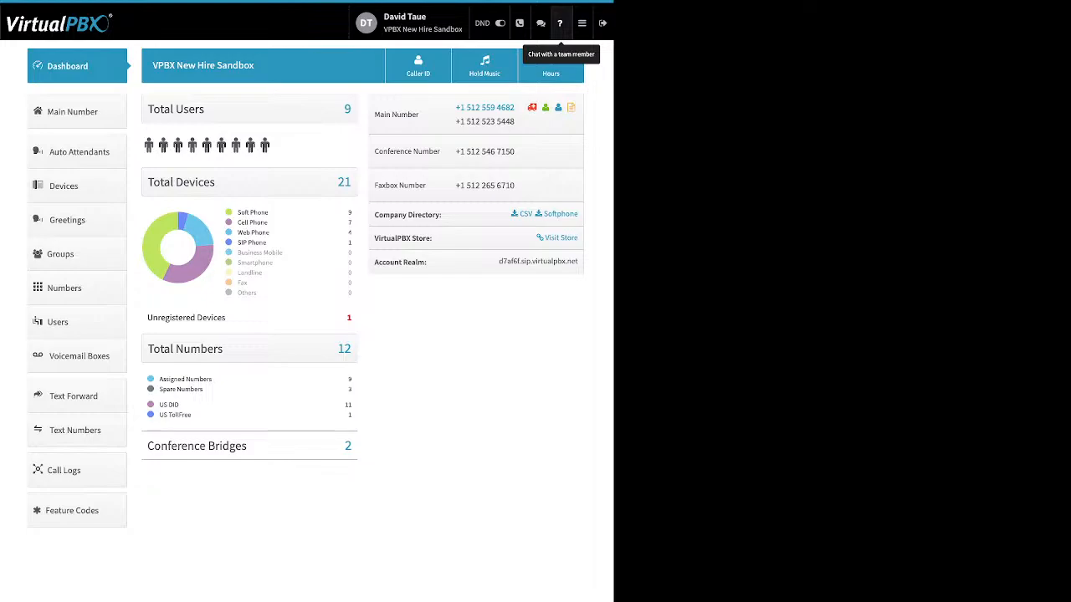
# Step: Open the app menu, then review the dashboard's Total Devices breakdown and unregistered devices
pyautogui.click(581, 23)
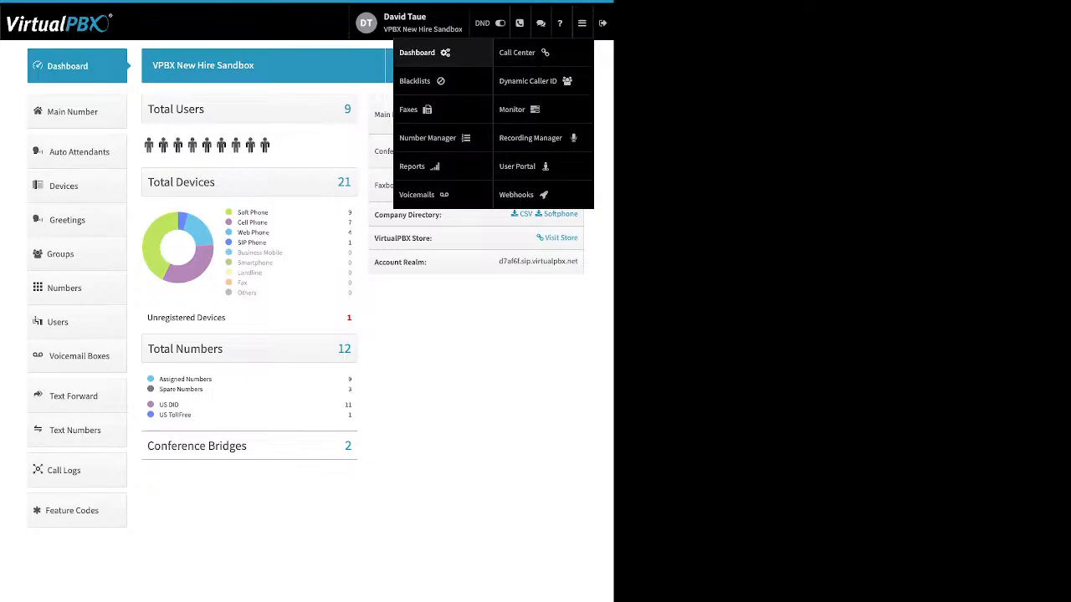
pyautogui.click(418, 194)
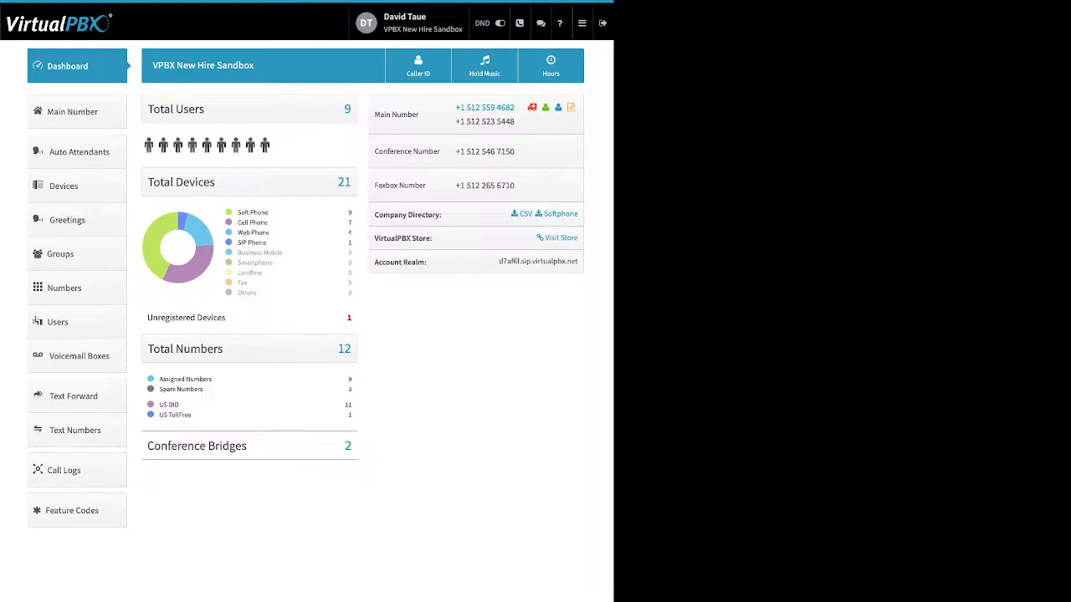
pyautogui.tripleClick(260, 213)
pyautogui.moveTo(268, 222); pyautogui.dragTo(236, 222)
pyautogui.moveTo(269, 233); pyautogui.dragTo(237, 232)
pyautogui.moveTo(266, 243); pyautogui.dragTo(237, 243)
pyautogui.moveTo(225, 318); pyautogui.dragTo(152, 318)
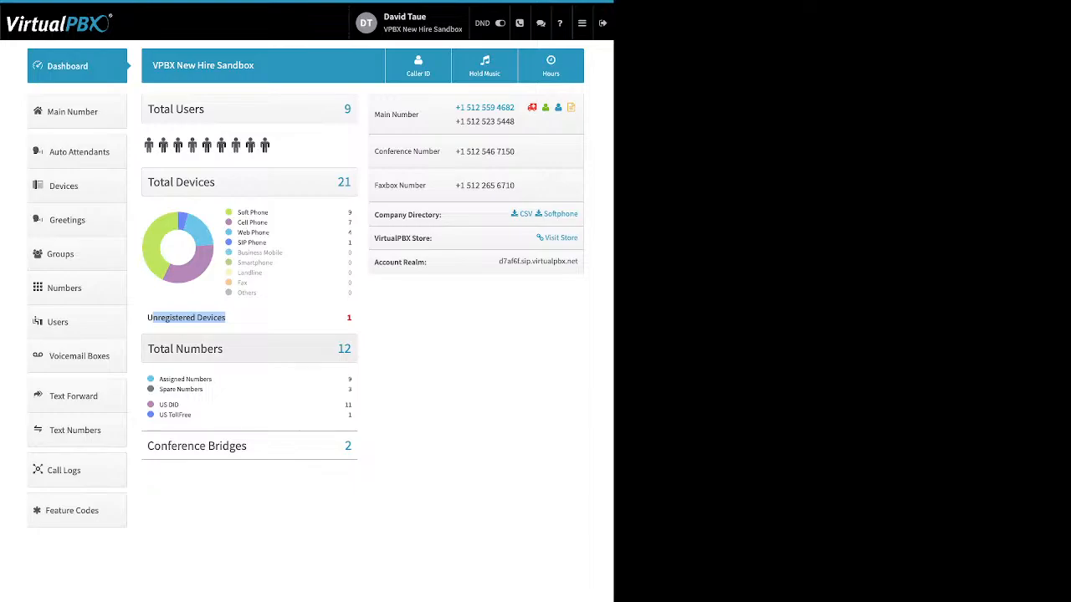
# Step: Review the dashboard's Total Numbers breakdown, Conference Bridges and conference number details
pyautogui.click(285, 322)
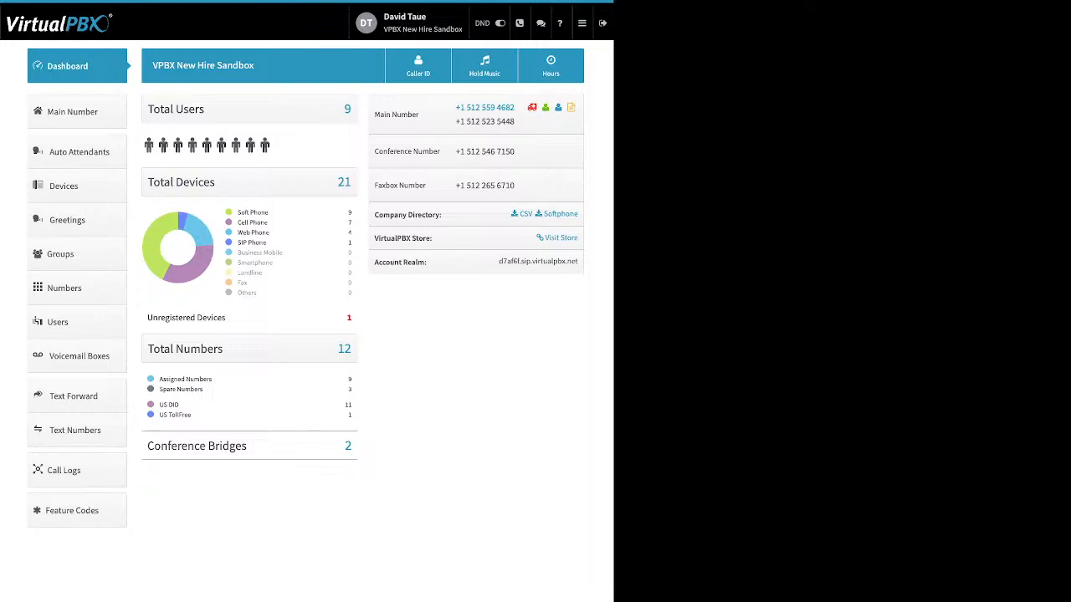
pyautogui.moveTo(211, 395); pyautogui.dragTo(158, 378)
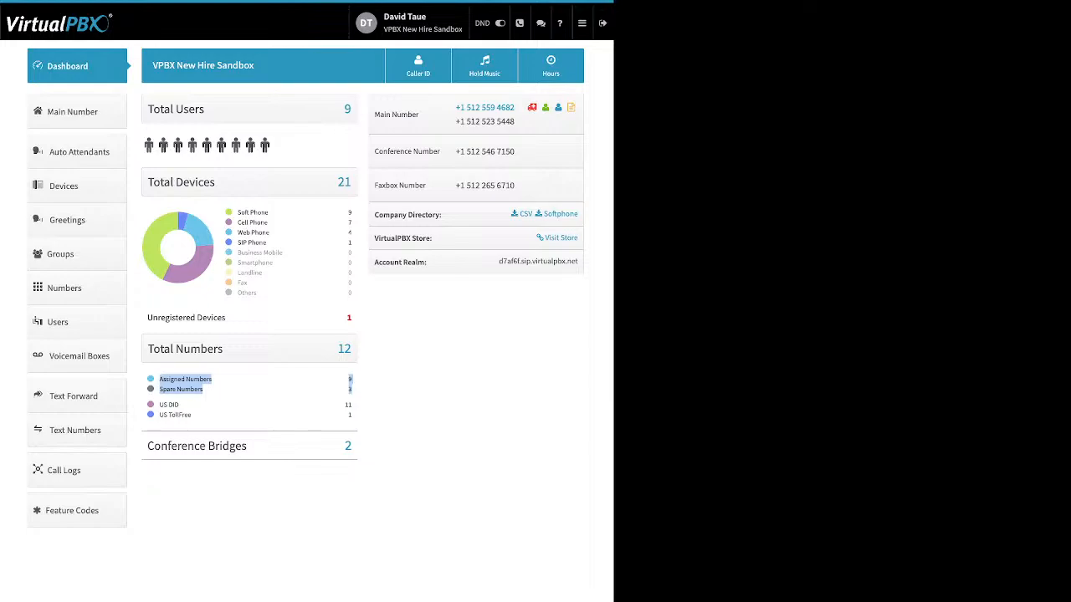
pyautogui.moveTo(208, 416); pyautogui.dragTo(159, 405)
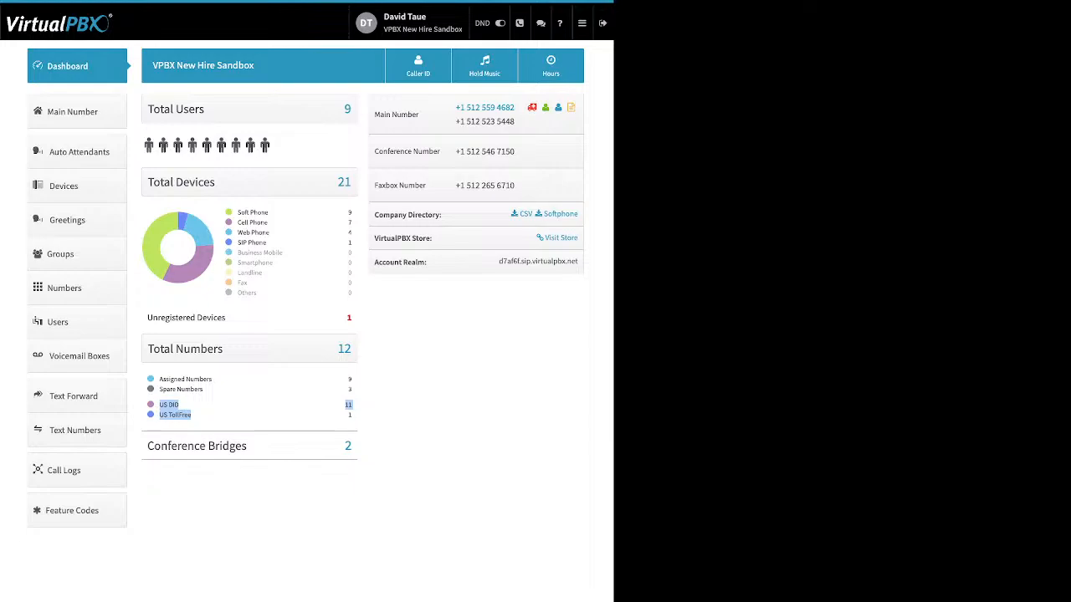
pyautogui.moveTo(261, 447); pyautogui.dragTo(177, 448)
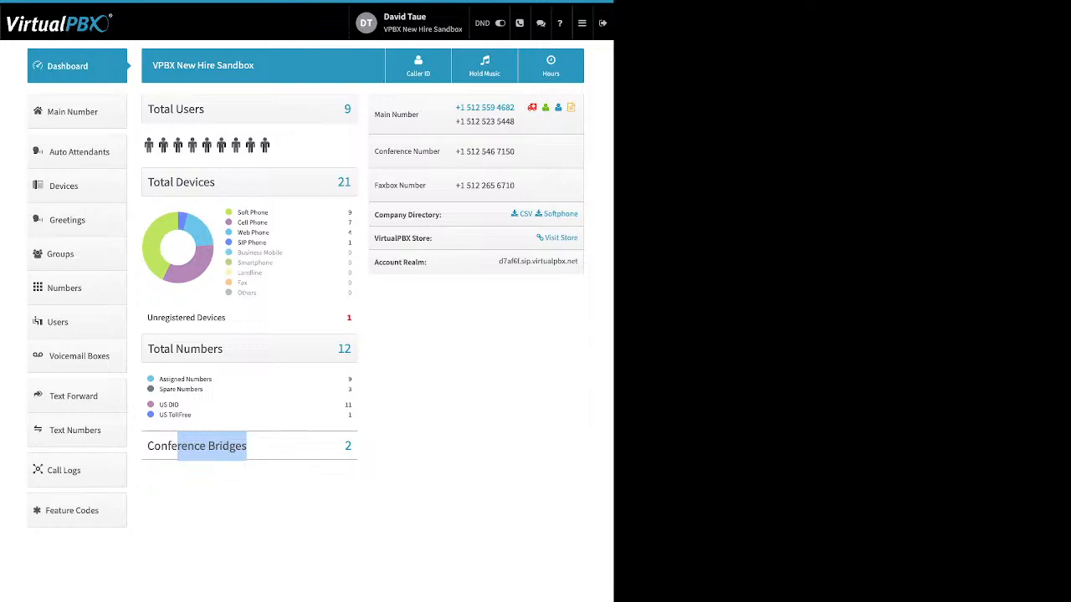
pyautogui.click(441, 352)
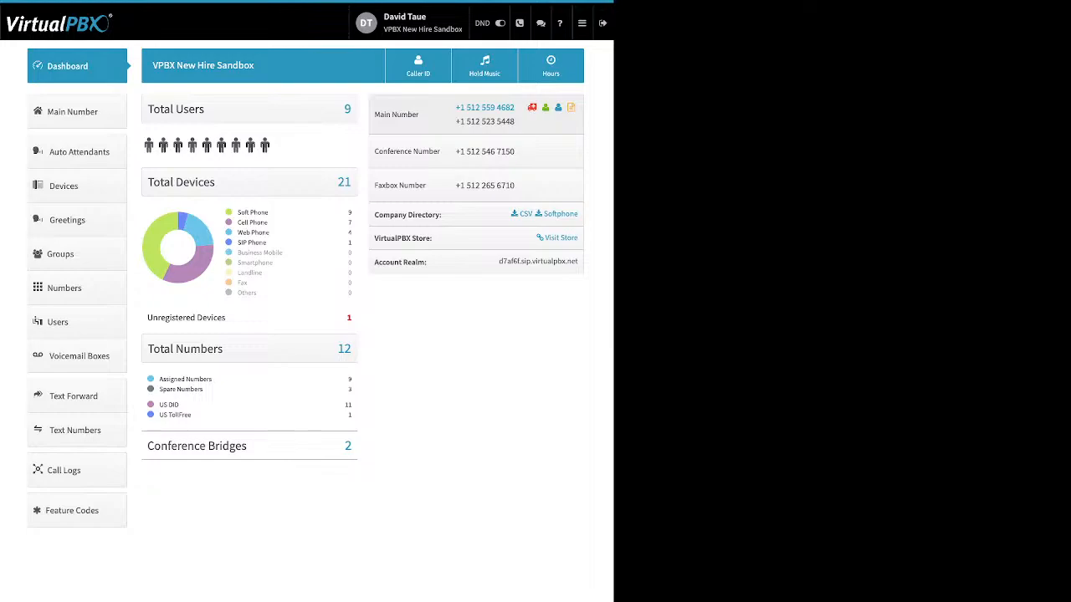
pyautogui.moveTo(515, 153); pyautogui.dragTo(454, 152)
pyautogui.click(77, 112)
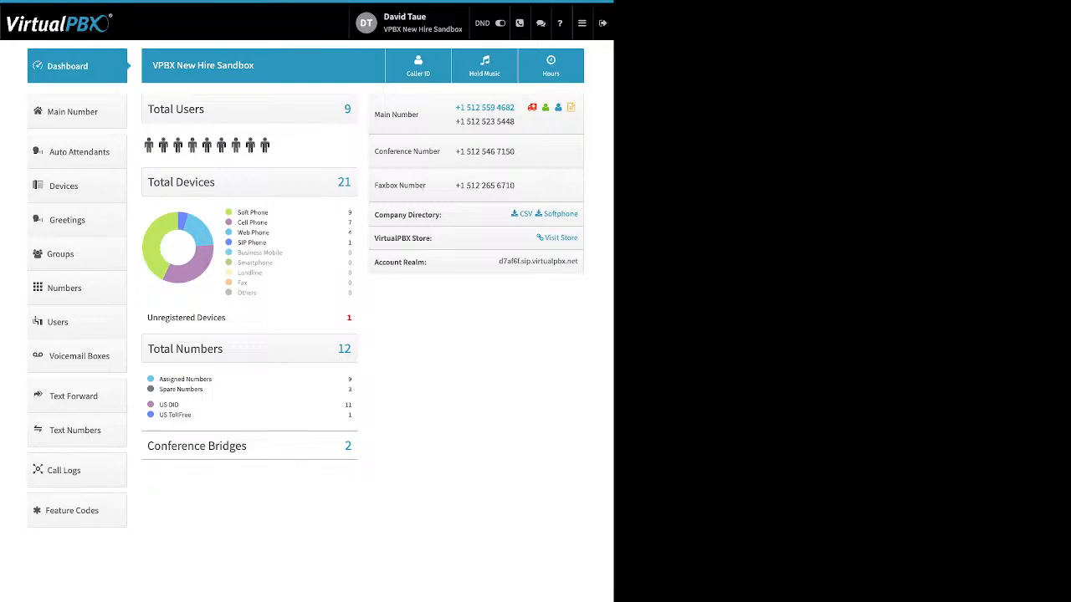
# Step: Review the Company Directory, VirtualPBX Store and Account Realm rows, then open the Company Caller ID settings
pyautogui.tripleClick(408, 215)
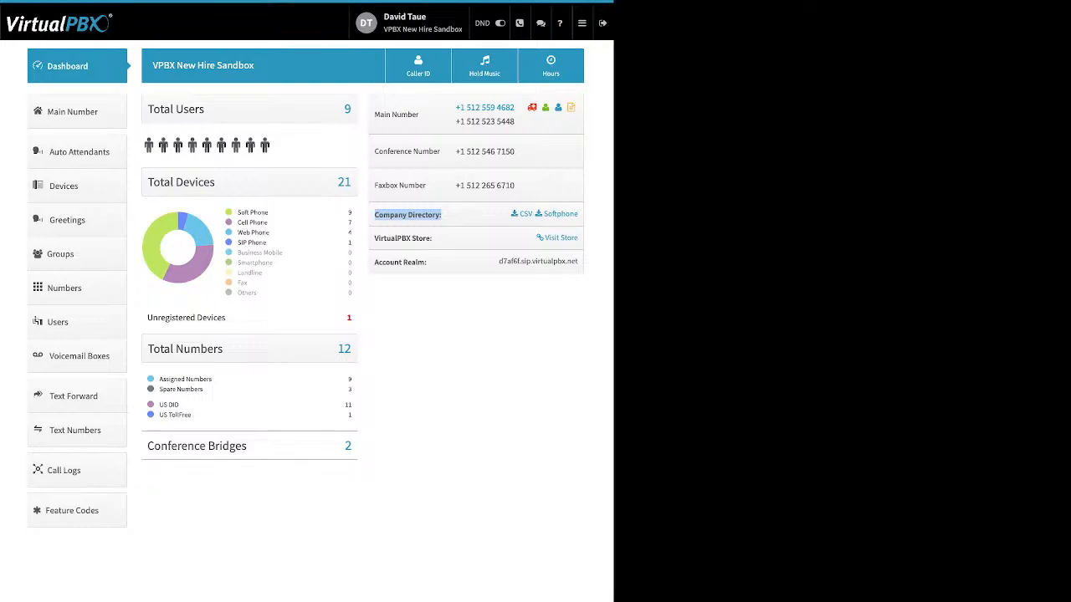
pyautogui.click(407, 215)
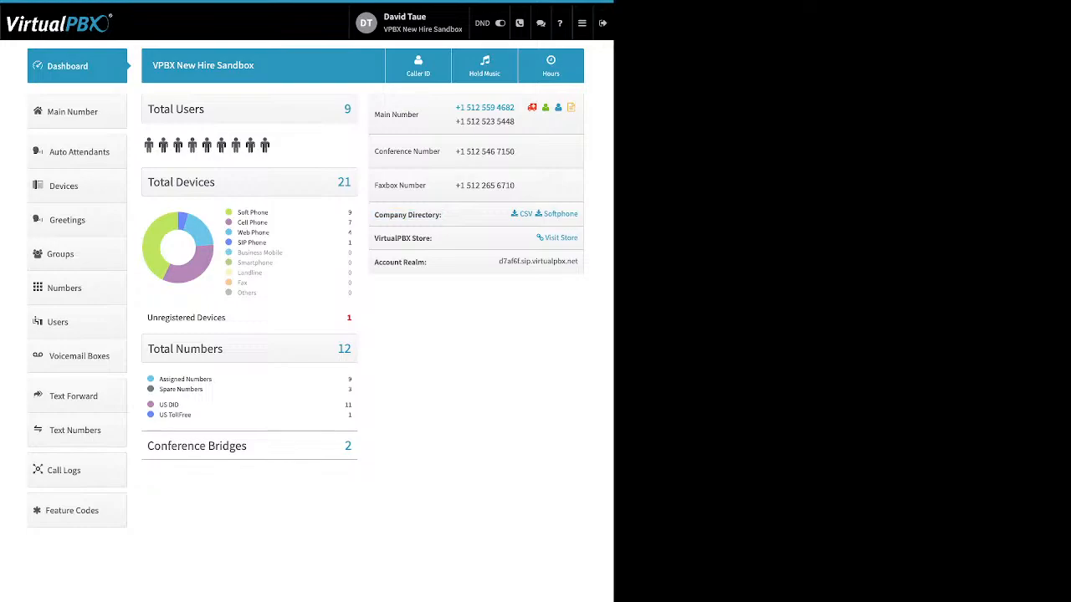
pyautogui.moveTo(579, 266); pyautogui.dragTo(570, 215)
pyautogui.click(519, 309)
pyautogui.moveTo(441, 215); pyautogui.dragTo(416, 215)
pyautogui.click(435, 215)
pyautogui.moveTo(432, 238); pyautogui.dragTo(387, 238)
pyautogui.click(431, 238)
pyautogui.moveTo(427, 263); pyautogui.dragTo(374, 262)
pyautogui.click(401, 262)
pyautogui.click(418, 65)
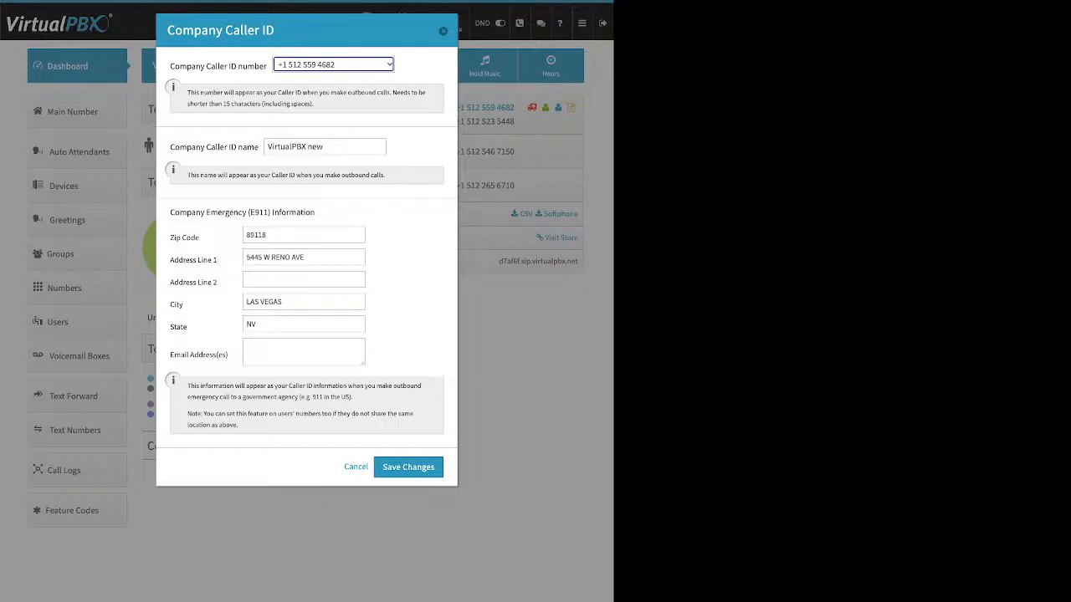
# Step: Review the Company Caller ID number, caller ID name and emergency E911 address fields, then close the dialog
pyautogui.moveTo(169, 146); pyautogui.dragTo(259, 147)
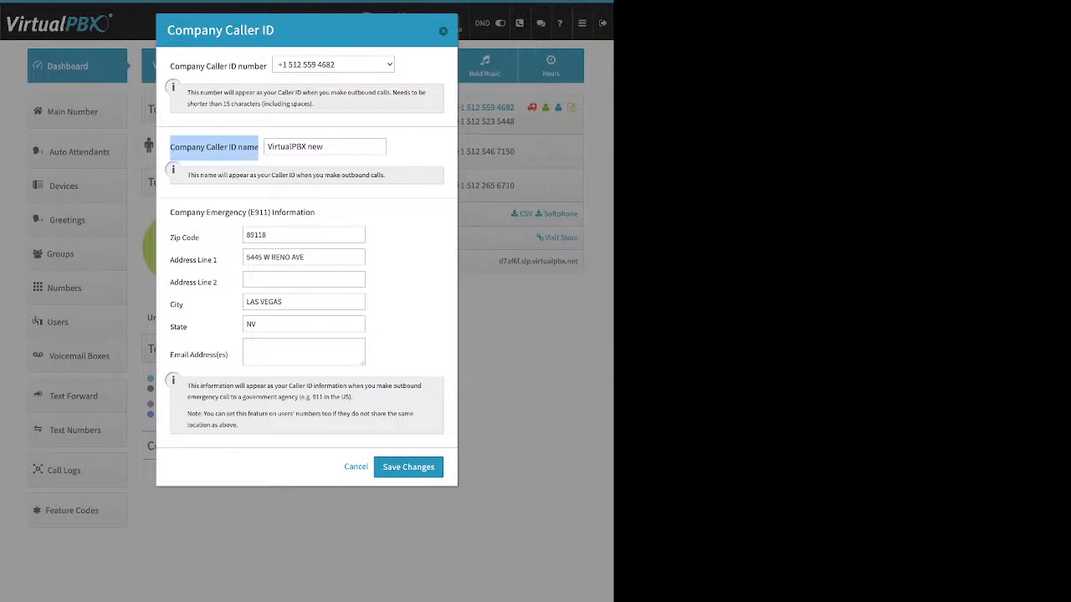
pyautogui.moveTo(324, 147); pyautogui.dragTo(267, 146)
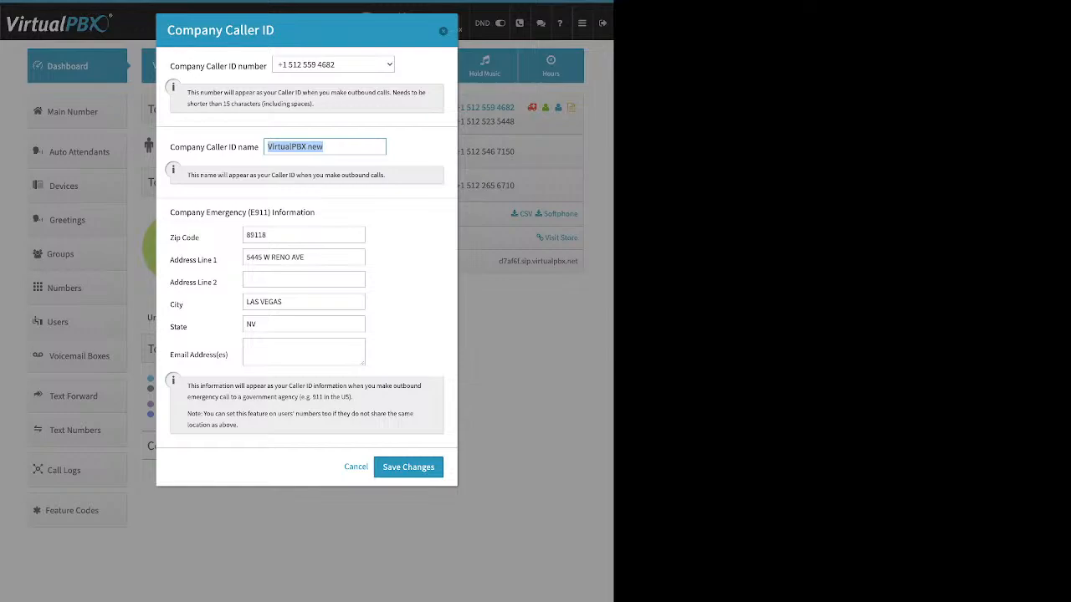
pyautogui.moveTo(170, 211); pyautogui.dragTo(201, 238)
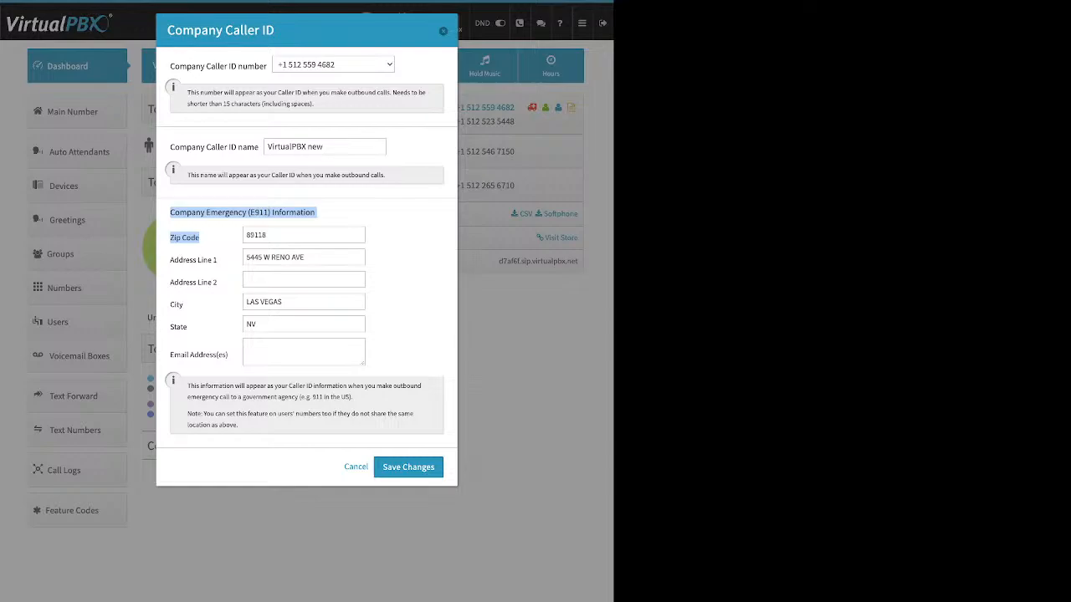
pyautogui.moveTo(187, 327); pyautogui.dragTo(170, 327)
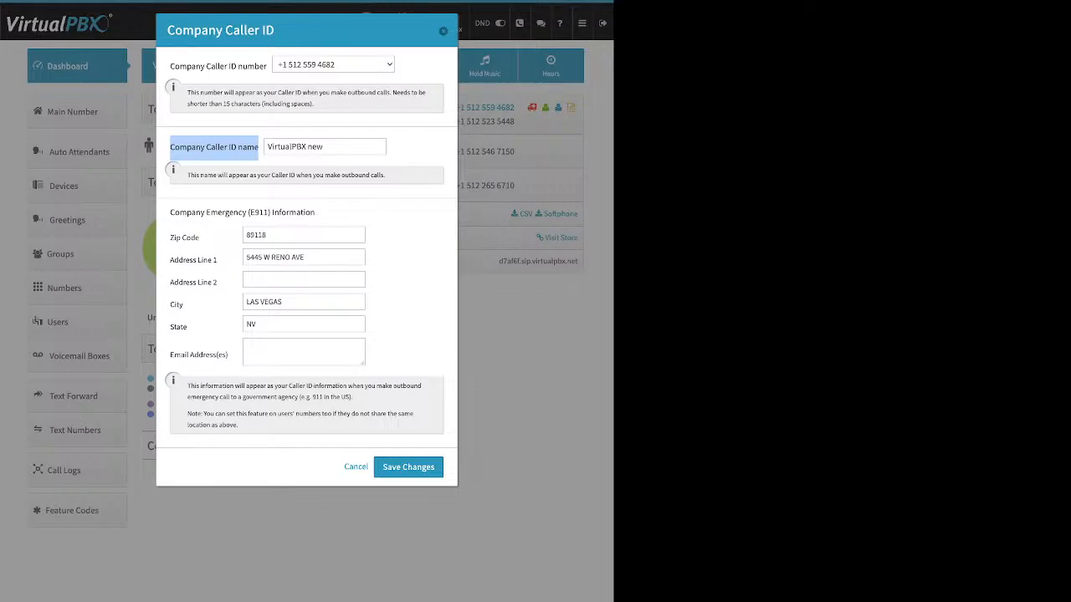
pyautogui.press('Escape')
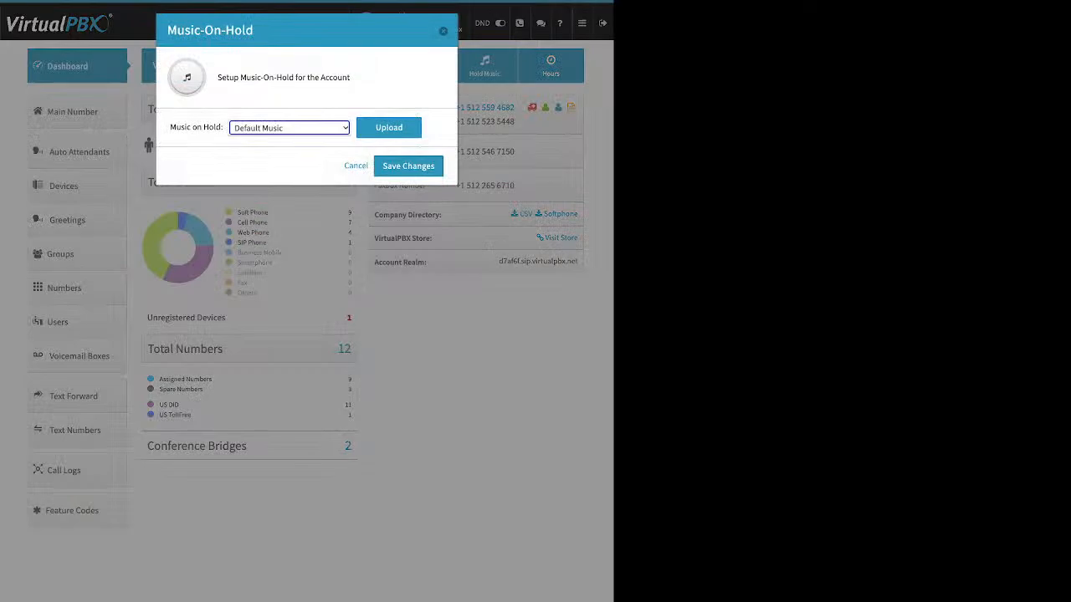
# Step: Open the Music-On-Hold upload option to view the file browse row, then close the dialog
pyautogui.click(389, 128)
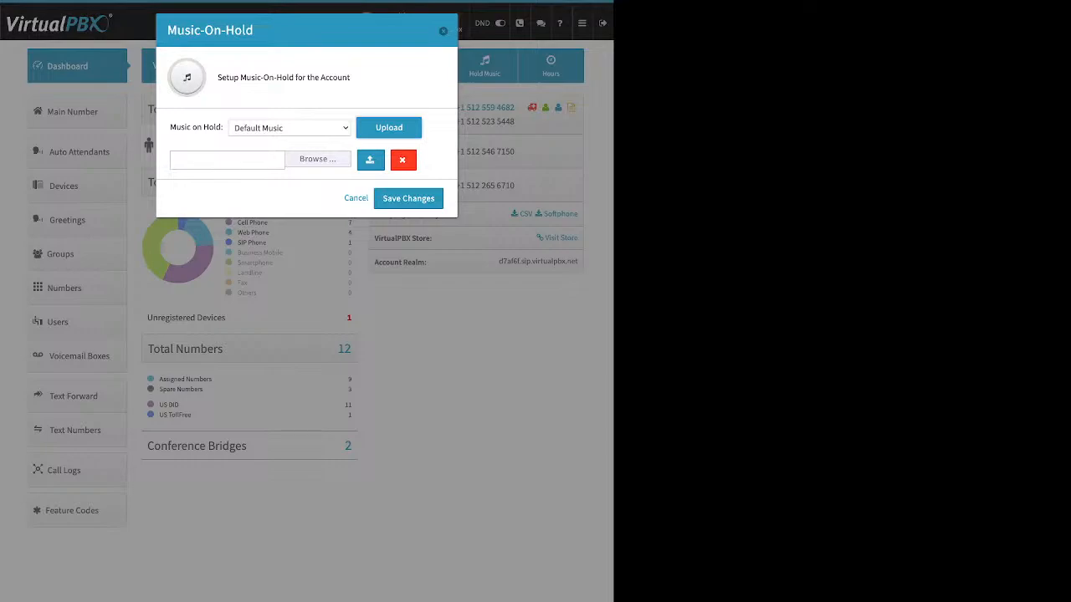
pyautogui.click(444, 31)
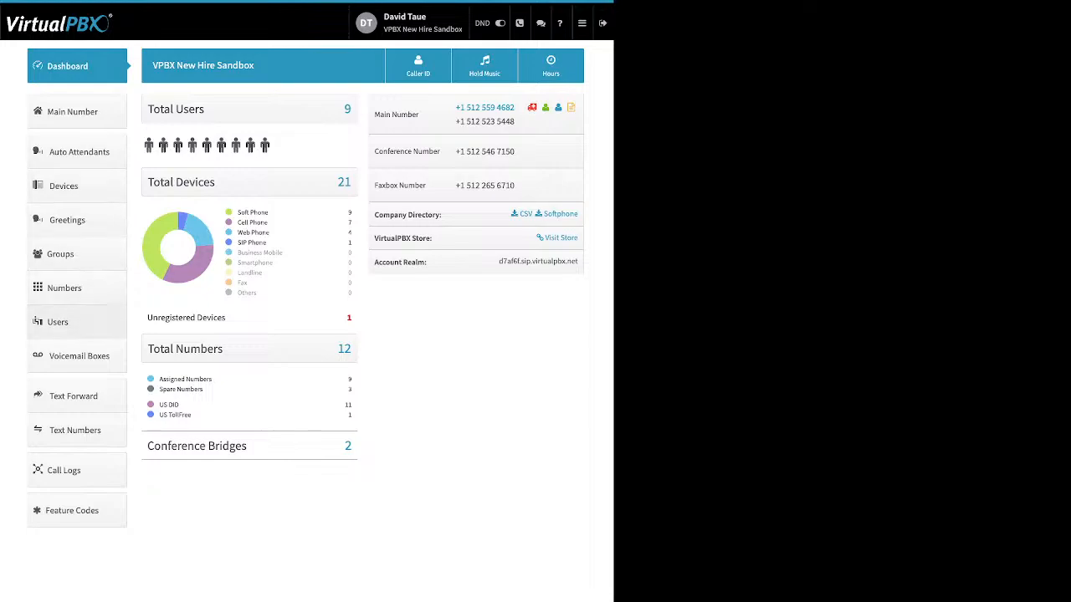
# Step: Open the Add User and Device dialog from Users and enter 7886 as the main extension number
pyautogui.click(77, 322)
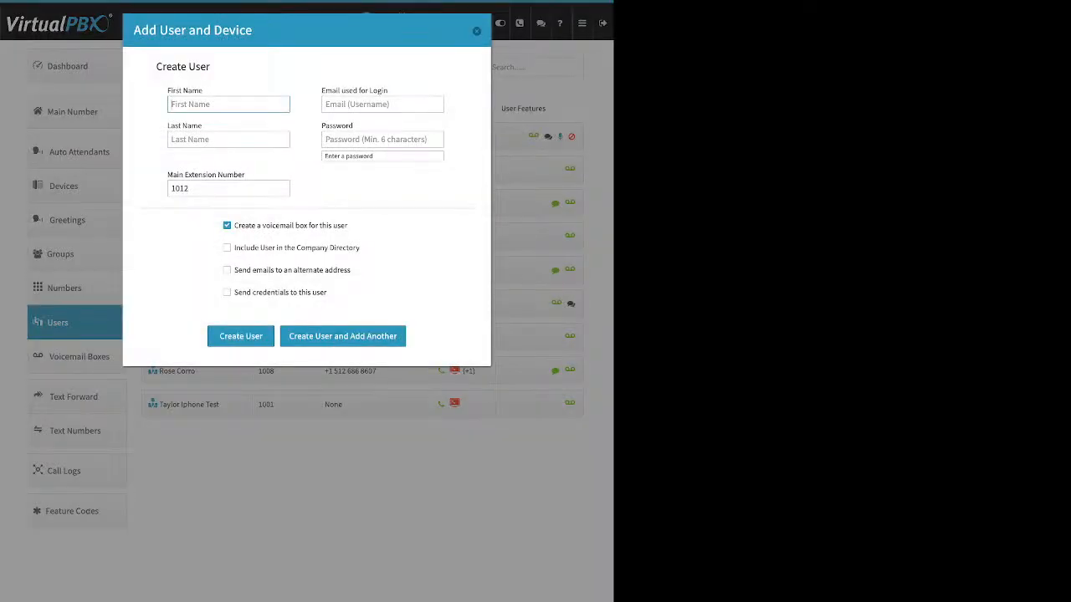
pyautogui.doubleClick(174, 90)
pyautogui.moveTo(166, 126); pyautogui.dragTo(187, 126)
pyautogui.moveTo(388, 90); pyautogui.dragTo(321, 90)
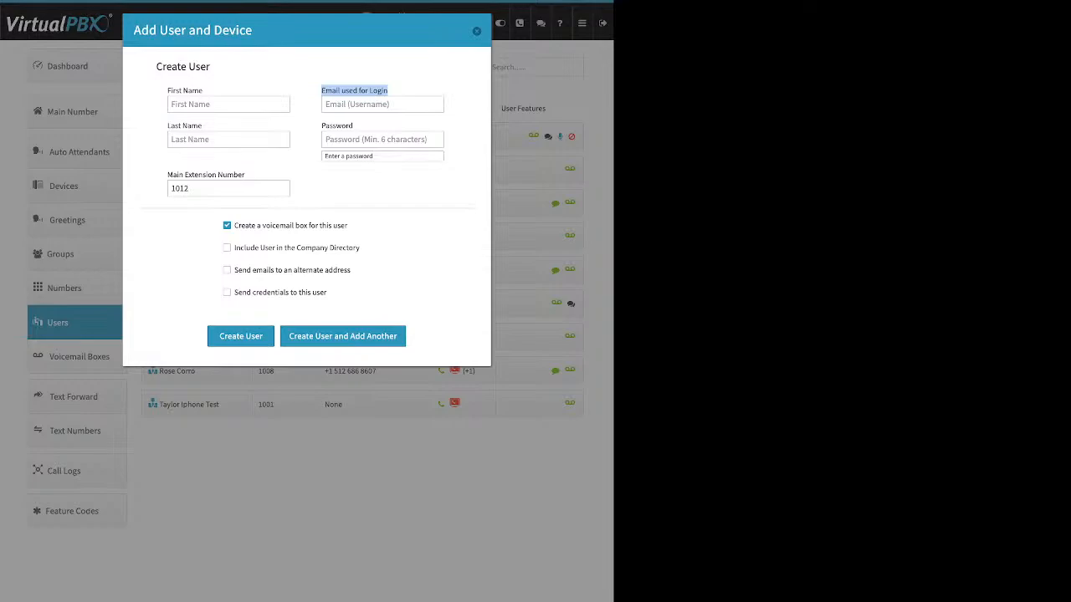
pyautogui.click(386, 91)
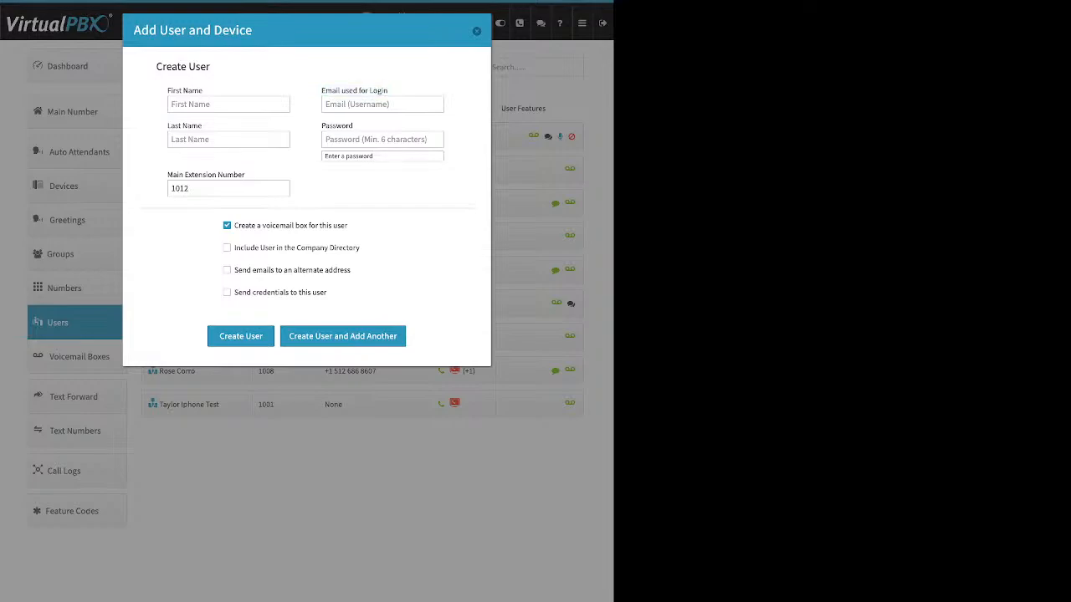
pyautogui.moveTo(353, 125); pyautogui.dragTo(325, 125)
pyautogui.moveTo(244, 174); pyautogui.dragTo(179, 174)
pyautogui.click(228, 189)
pyautogui.doubleClick(180, 189)
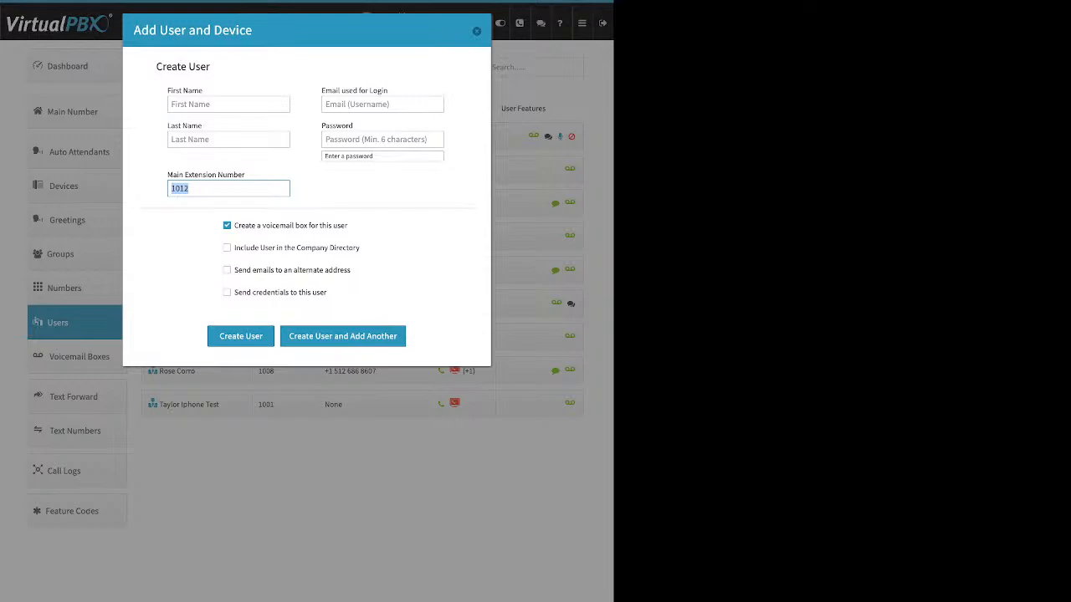
pyautogui.write('7886')
# Step: Try the company directory, alternate e-mail and send-credentials options, then close the dialog without creating the user
pyautogui.moveTo(349, 225); pyautogui.dragTo(233, 225)
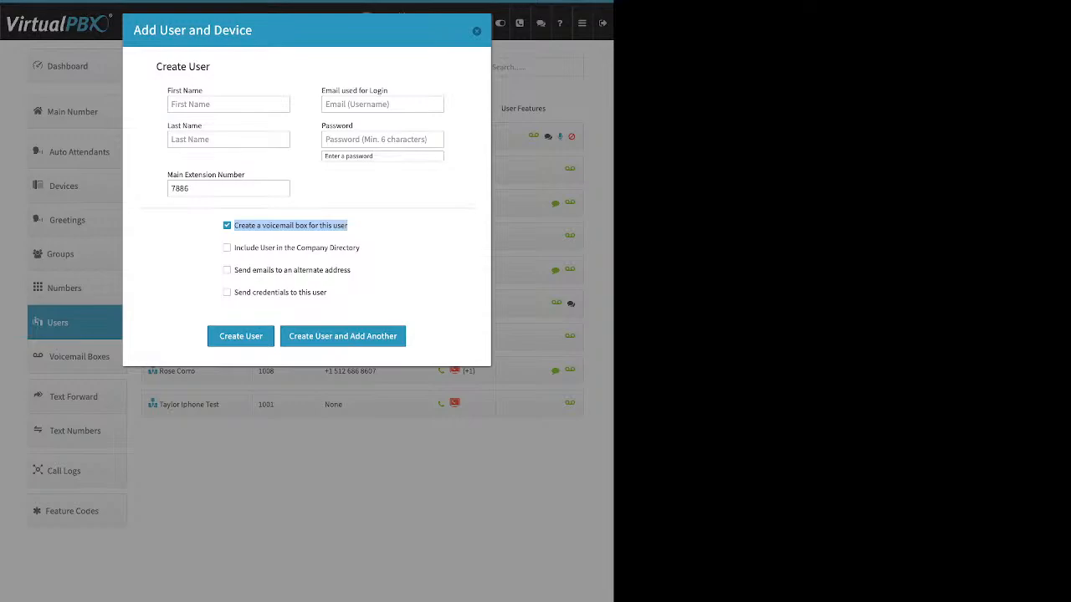
pyautogui.moveTo(359, 248); pyautogui.dragTo(234, 248)
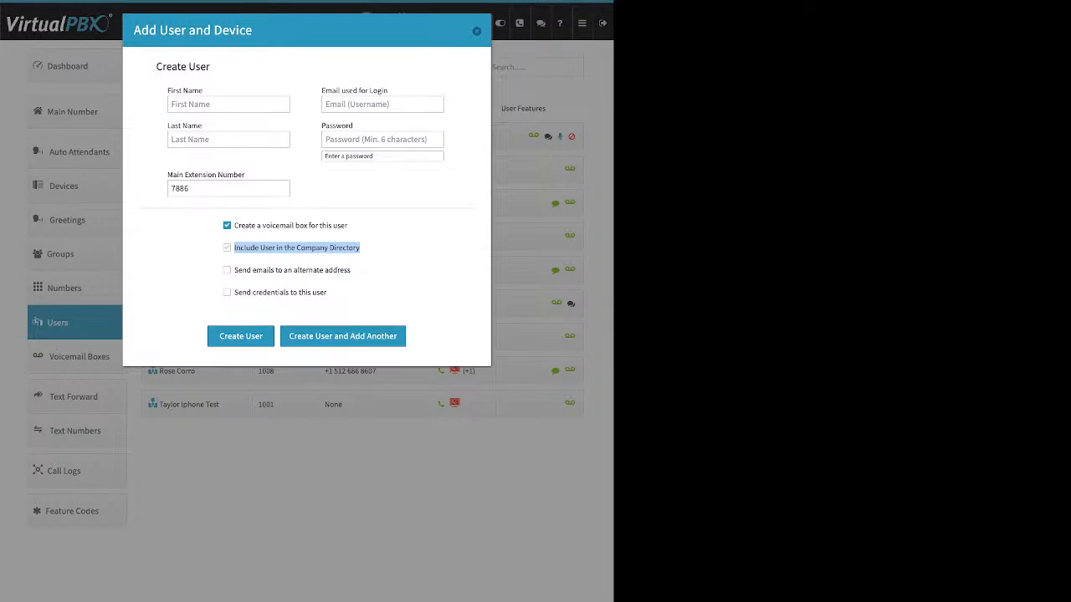
pyautogui.click(359, 270)
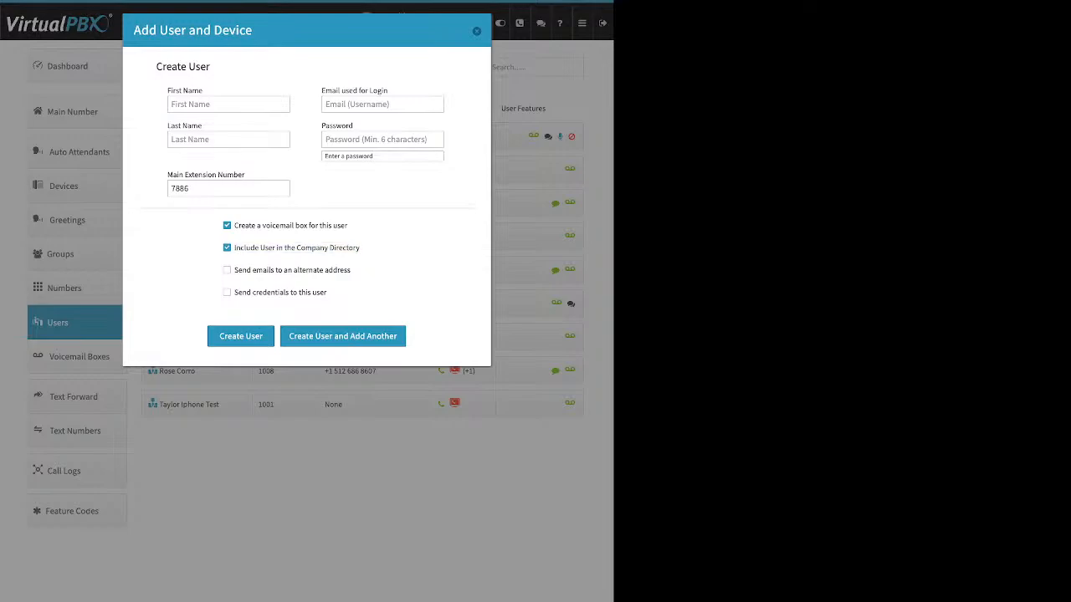
pyautogui.click(226, 247)
pyautogui.moveTo(234, 270); pyautogui.dragTo(351, 270)
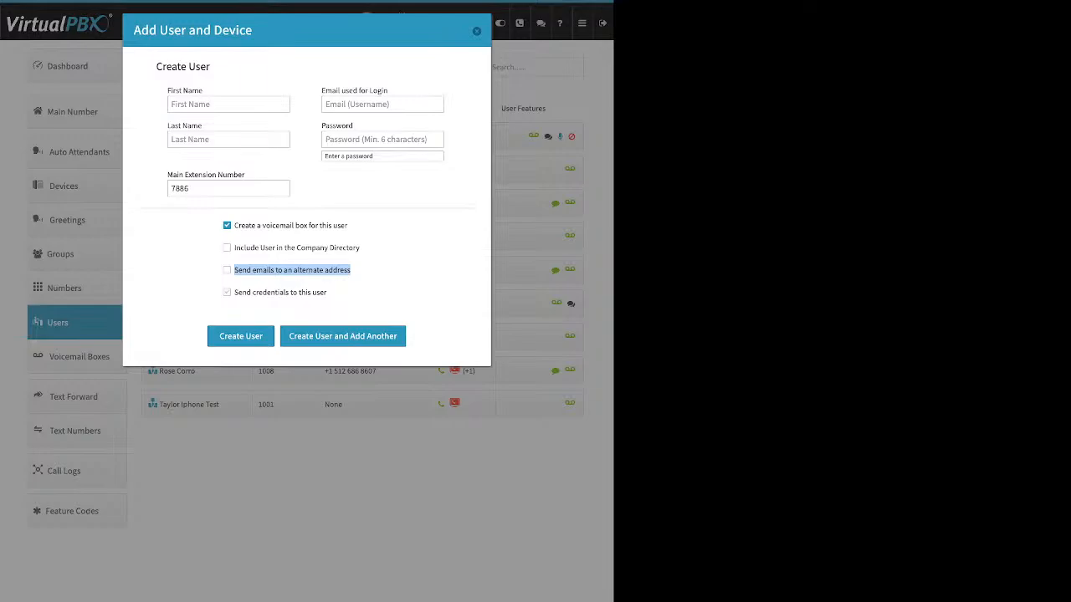
pyautogui.click(333, 293)
pyautogui.click(227, 269)
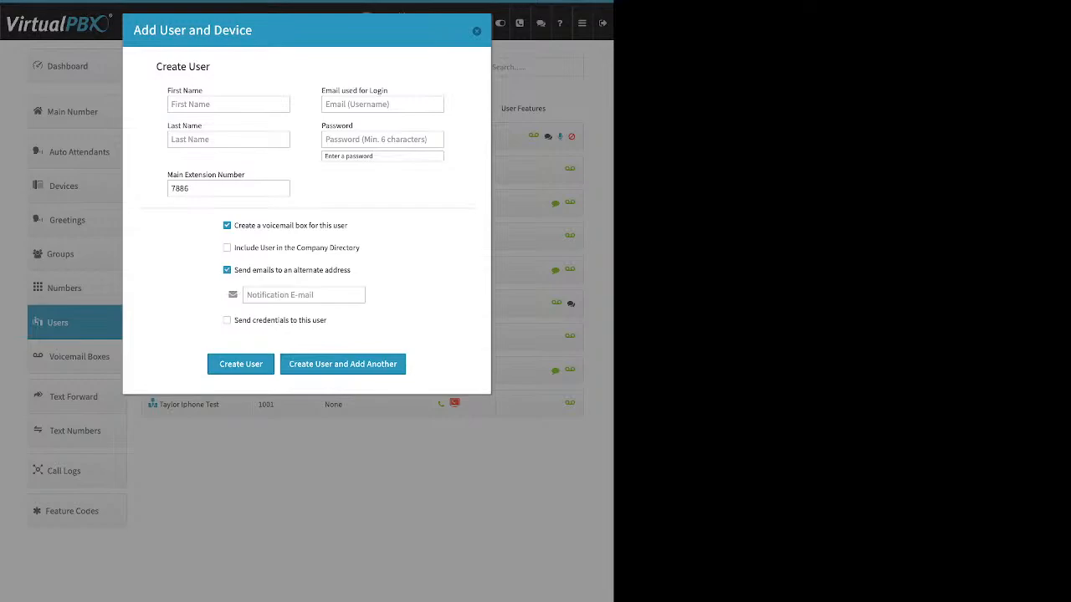
pyautogui.click(303, 295)
pyautogui.click(227, 270)
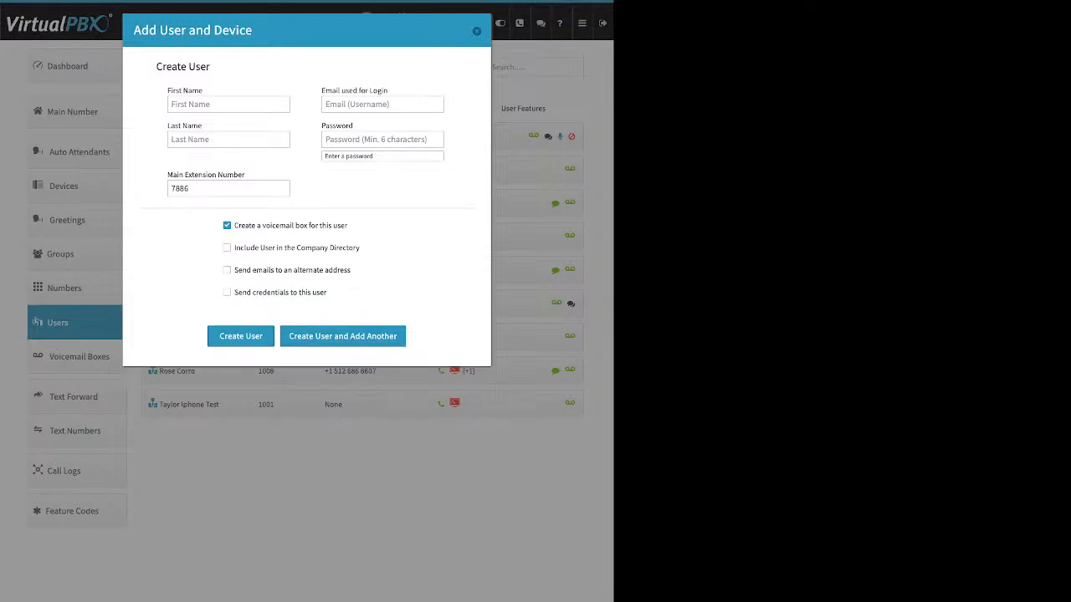
pyautogui.moveTo(328, 292); pyautogui.dragTo(233, 292)
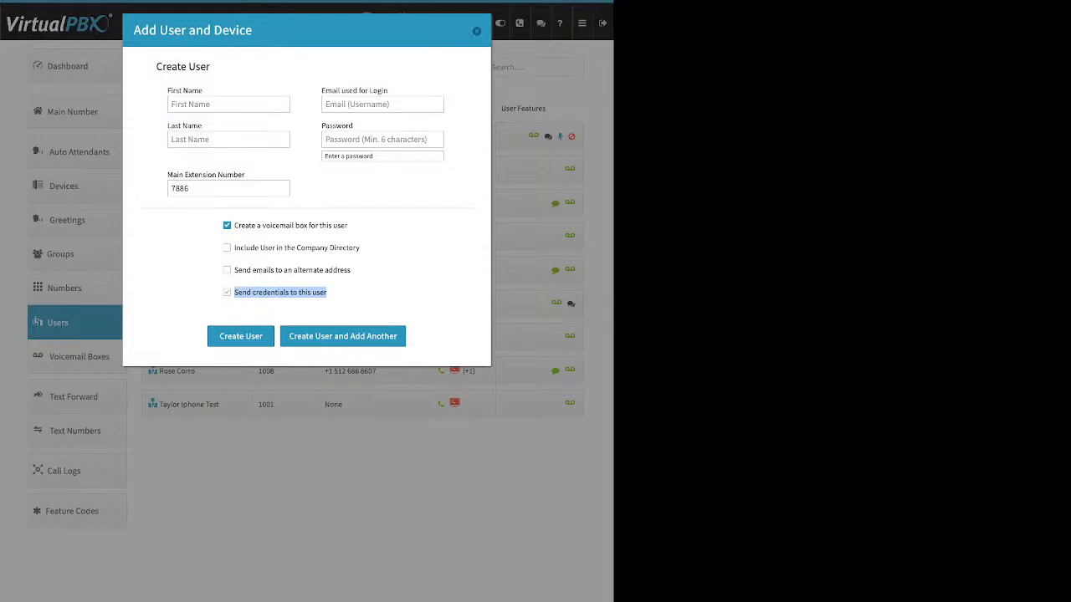
pyautogui.click(228, 292)
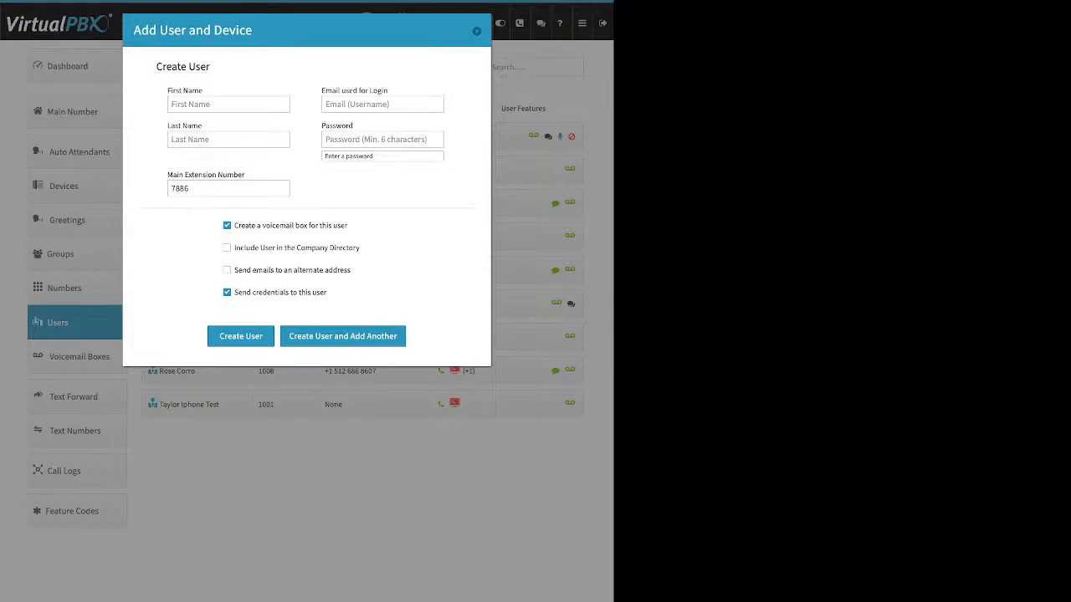
pyautogui.click(477, 31)
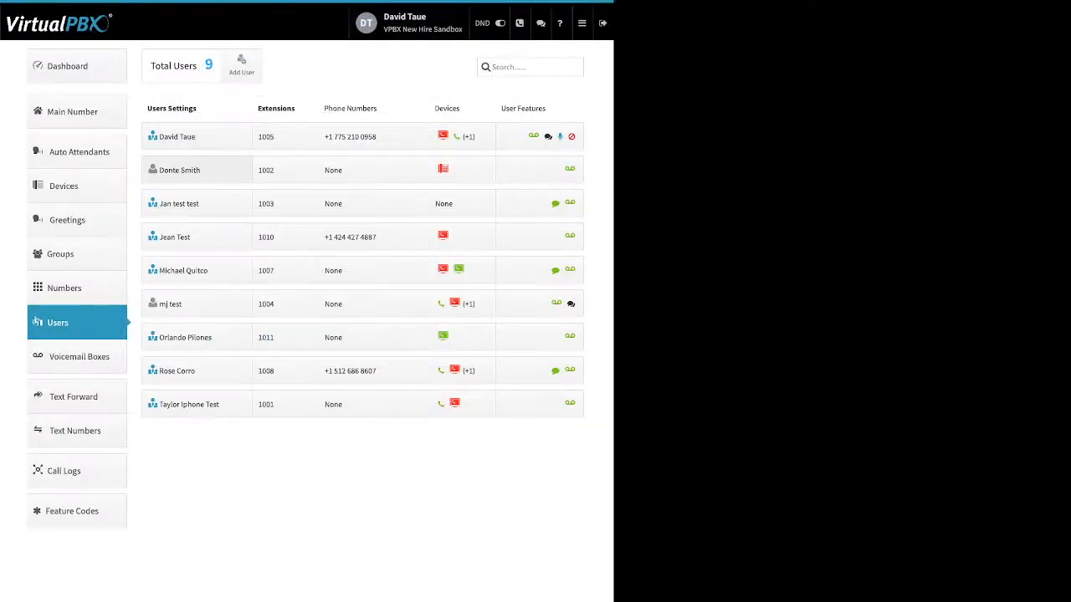
# Step: Expand the extension 1002 user's settings and open the Update Credentials dialog to review its fields, then close it
pyautogui.click(197, 170)
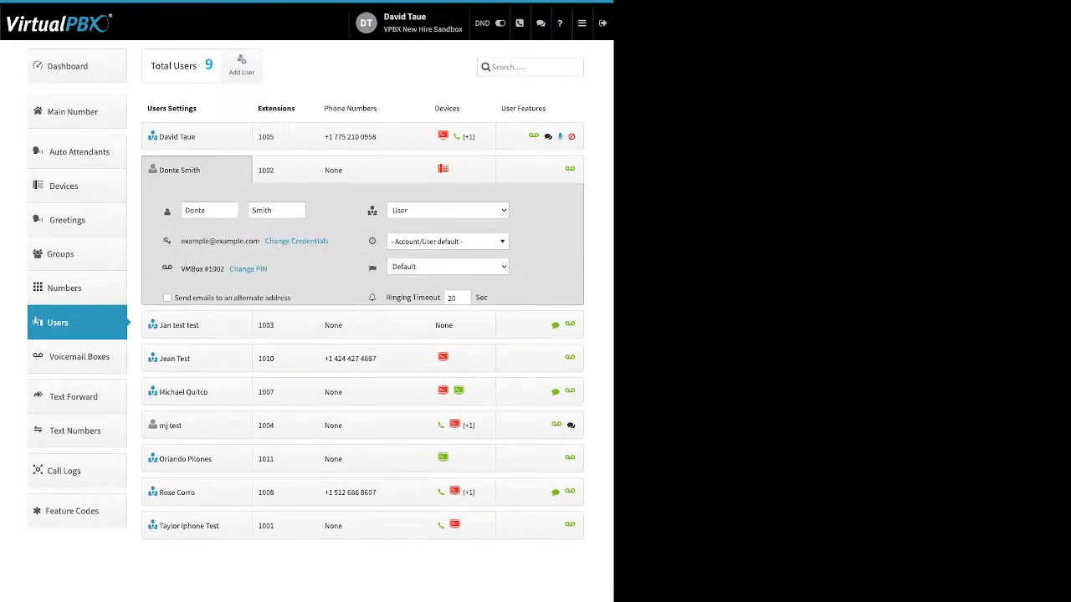
pyautogui.moveTo(208, 210); pyautogui.dragTo(182, 211)
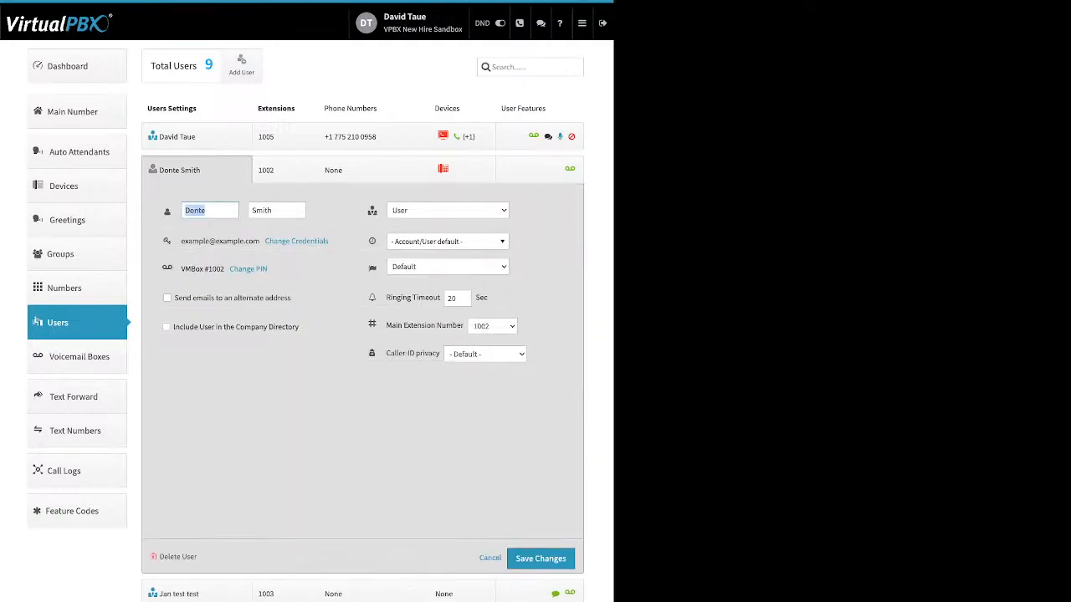
pyautogui.moveTo(274, 211); pyautogui.dragTo(251, 210)
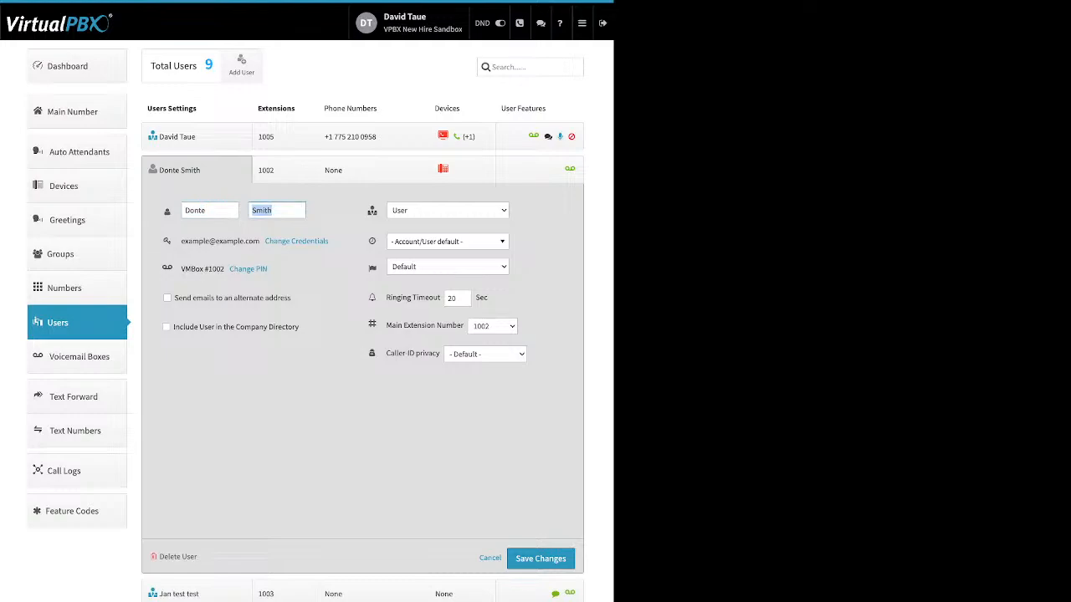
pyautogui.moveTo(332, 241); pyautogui.dragTo(266, 242)
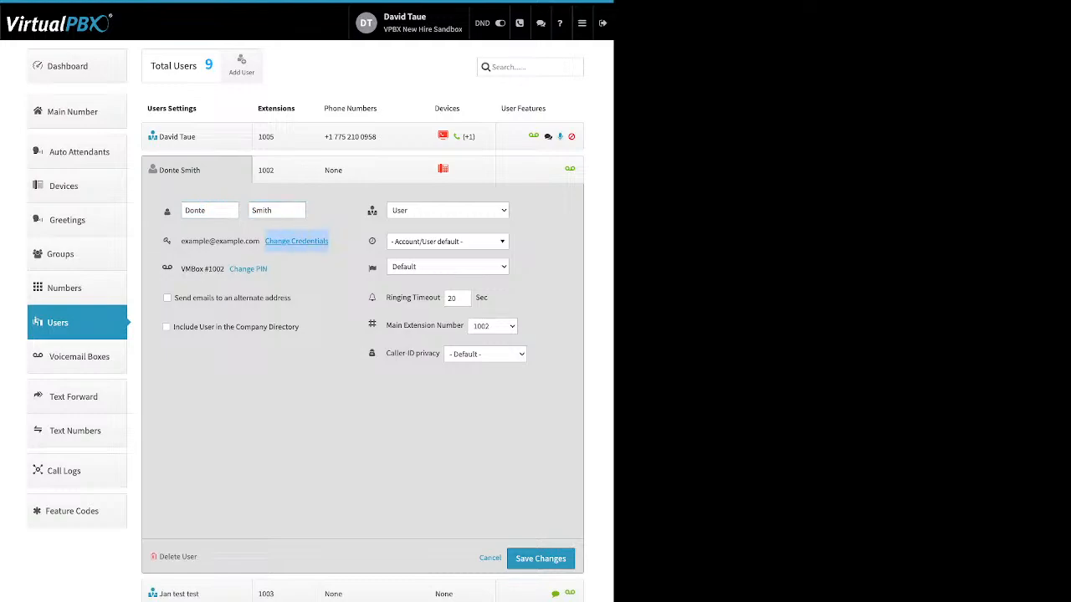
pyautogui.click(294, 241)
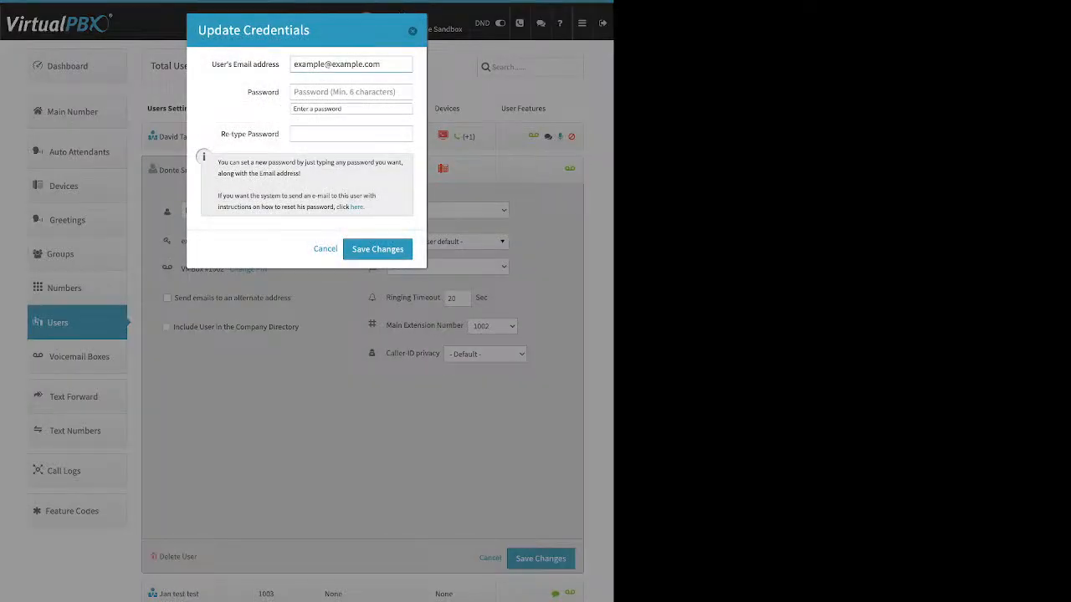
pyautogui.moveTo(248, 92); pyautogui.dragTo(380, 64)
pyautogui.moveTo(248, 92); pyautogui.dragTo(278, 92)
pyautogui.moveTo(278, 134)
pyautogui.mouseDown()
pyautogui.moveTo(258, 134)
pyautogui.moveTo(275, 133)
pyautogui.mouseUp()
pyautogui.moveTo(364, 207); pyautogui.dragTo(350, 207)
pyautogui.press('Escape')
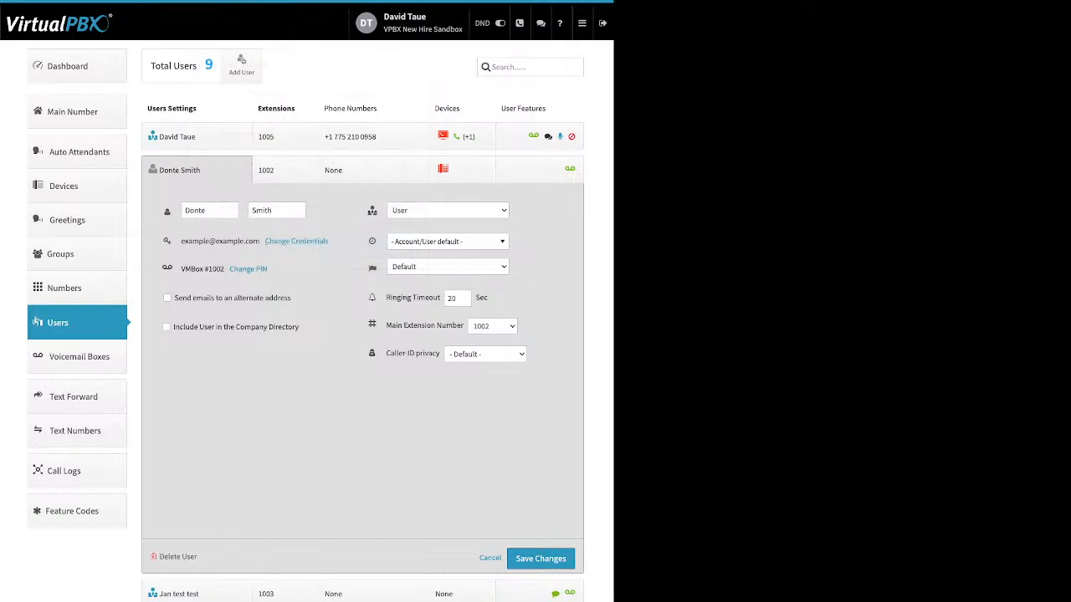
# Step: Open the user's voicemail Update PIN dialog and close it, then review the alternate e-mail and company directory options
pyautogui.moveTo(269, 269); pyautogui.dragTo(228, 269)
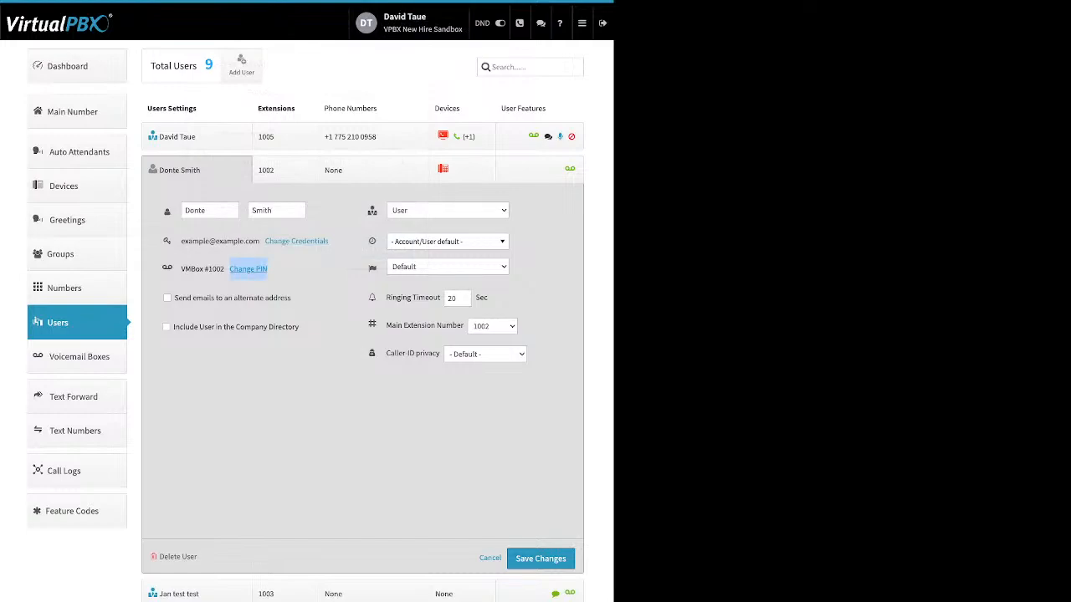
pyautogui.click(234, 268)
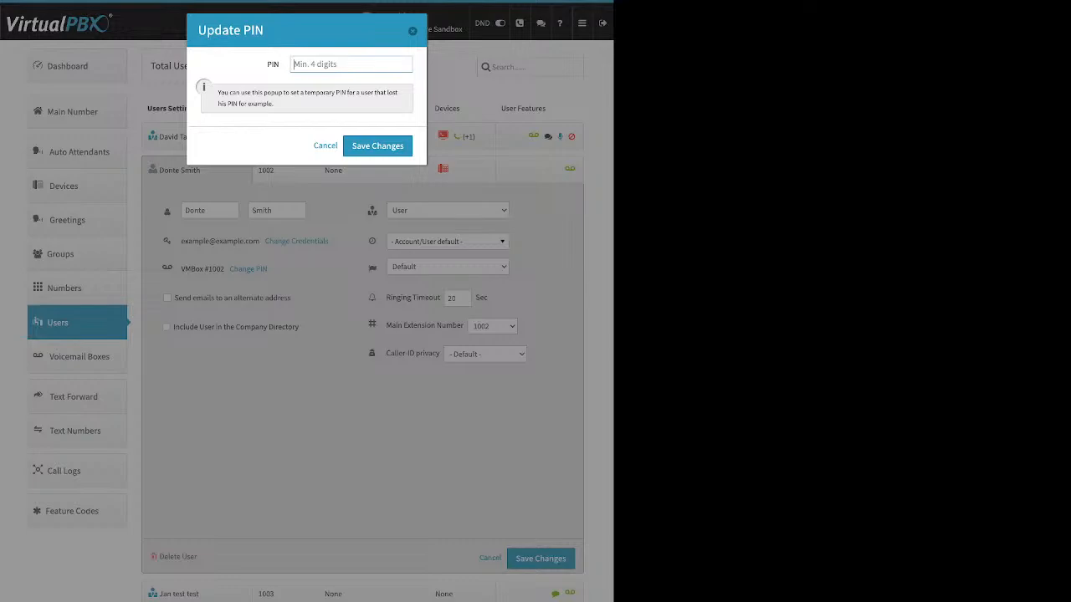
pyautogui.press('Escape')
pyautogui.moveTo(291, 298); pyautogui.dragTo(174, 297)
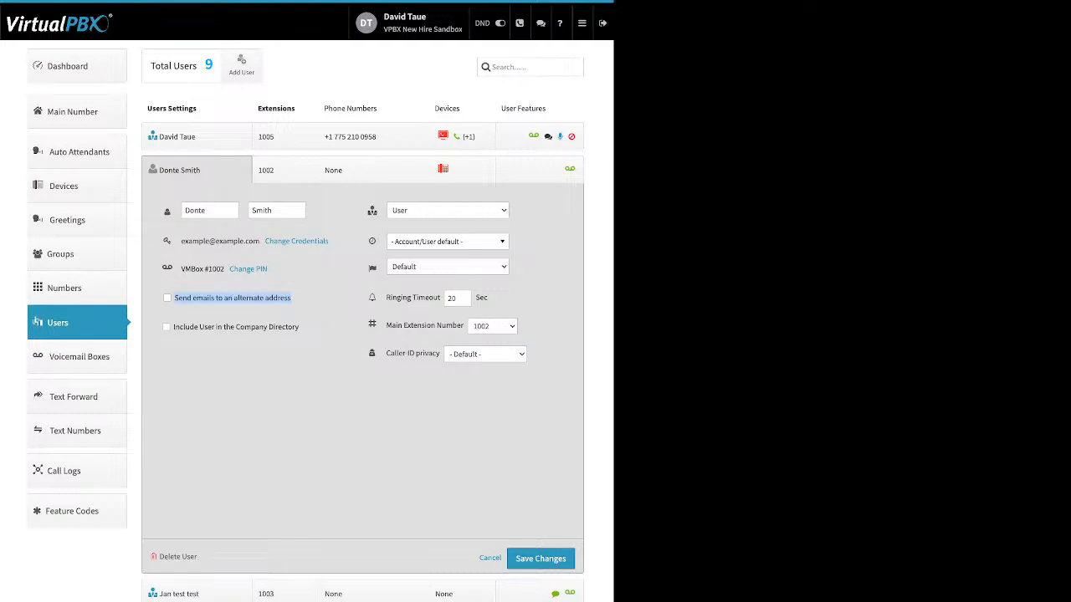
pyautogui.moveTo(298, 327); pyautogui.dragTo(173, 326)
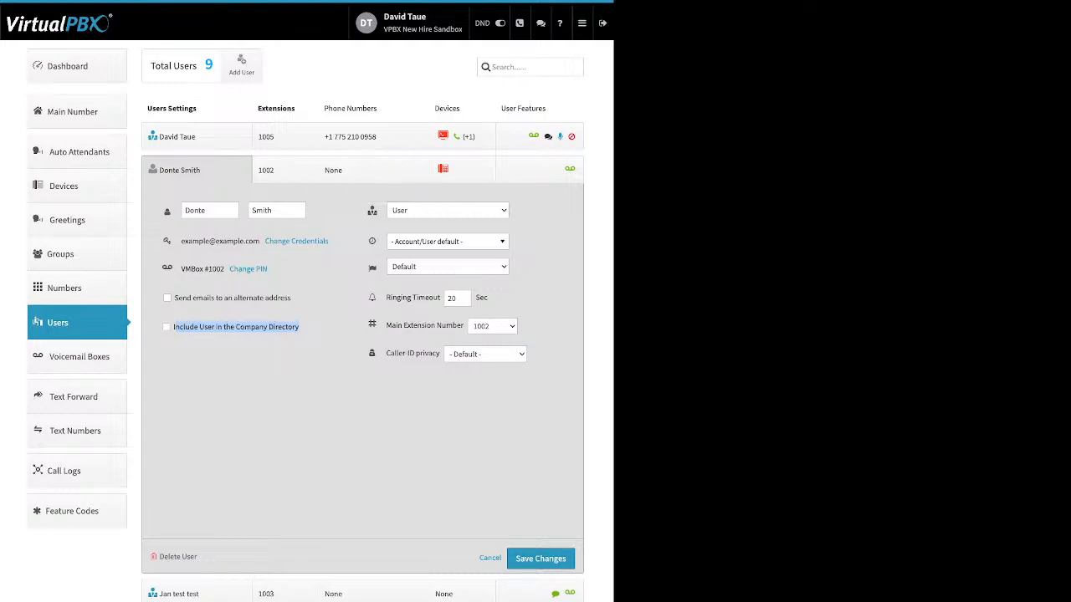
# Step: Open and close the user's time zone list, then review the ringing timeout setting
pyautogui.moveTo(372, 210)
pyautogui.click(446, 241)
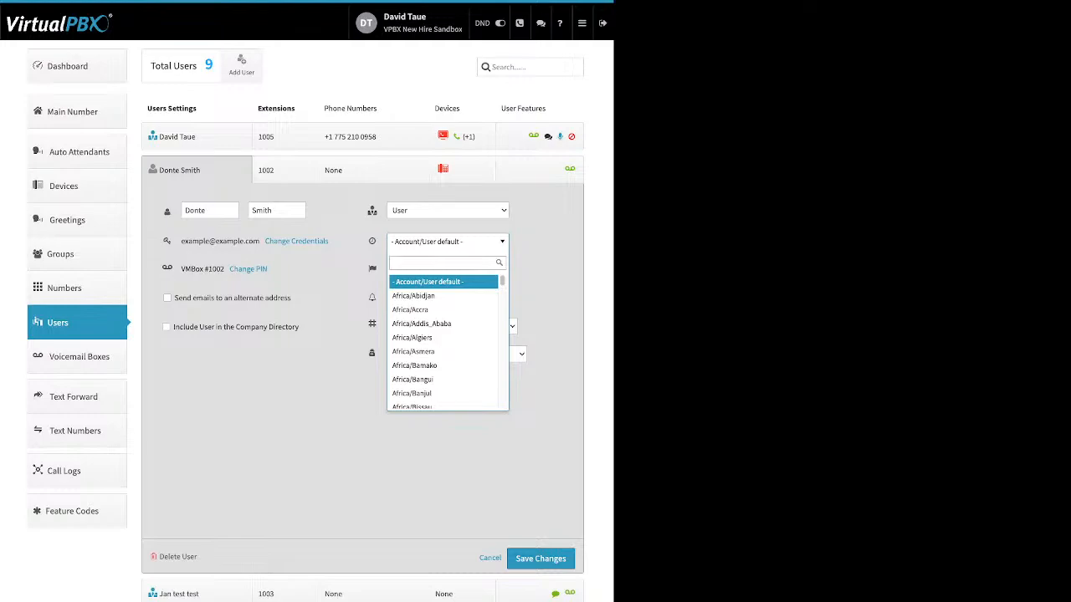
pyautogui.click(446, 241)
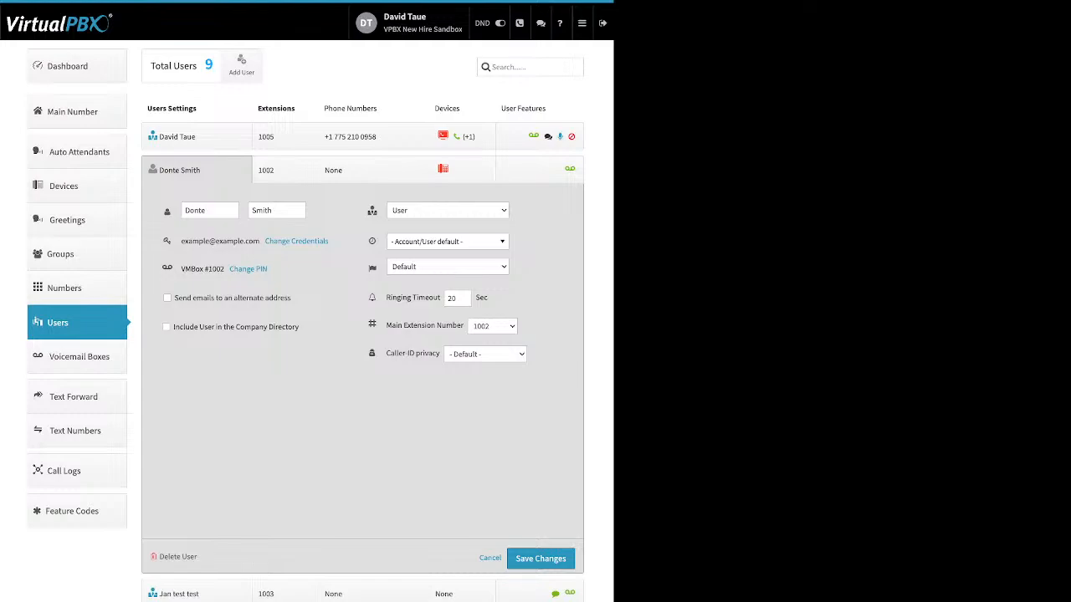
pyautogui.moveTo(386, 298); pyautogui.dragTo(434, 298)
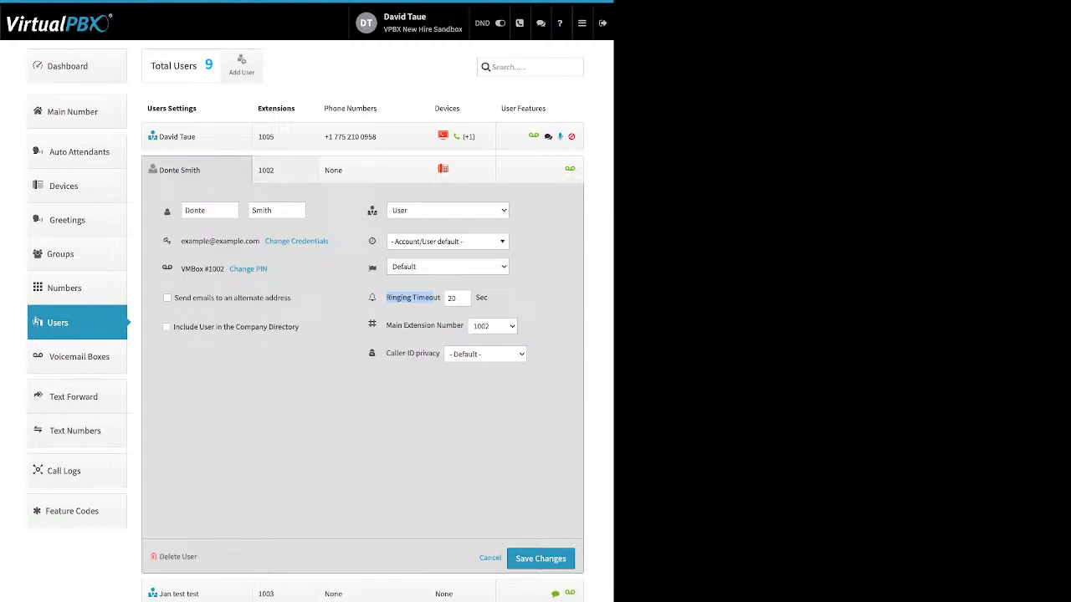
# Step: Open the user's extension assignment panel and review the option to add an extension to this user
pyautogui.click(284, 170)
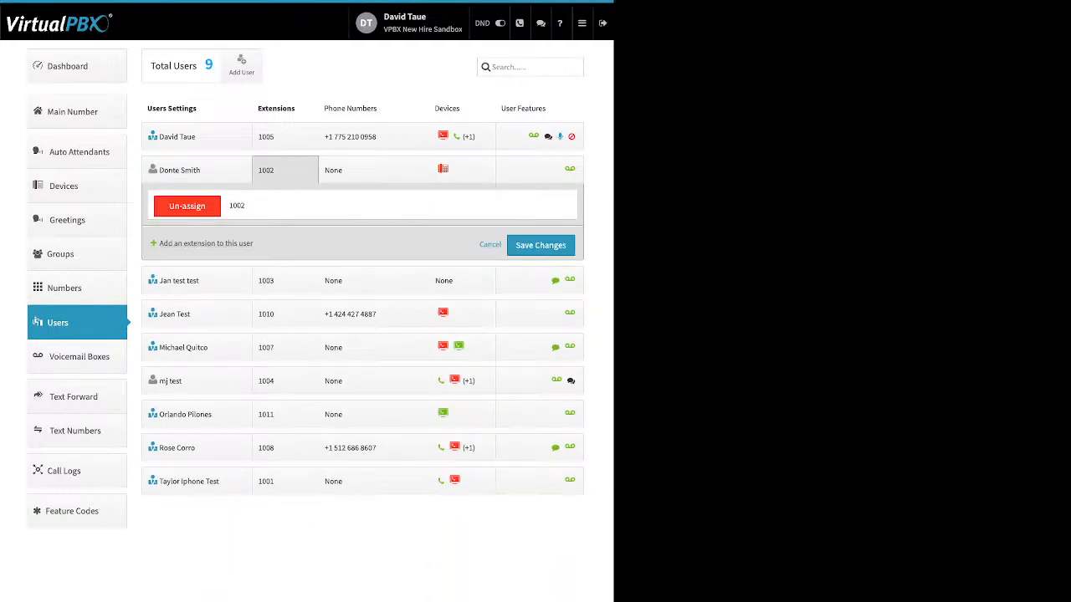
pyautogui.moveTo(254, 244); pyautogui.dragTo(158, 245)
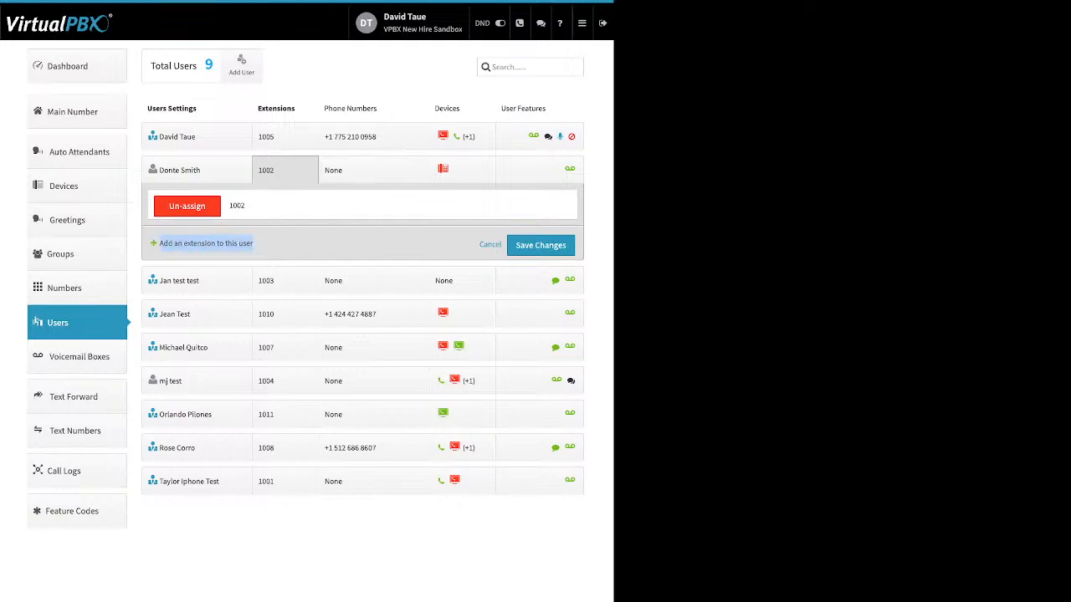
# Step: Assign the spare 877 toll-free number to the extension 1002 user and save the change
pyautogui.click(276, 245)
pyautogui.click(373, 170)
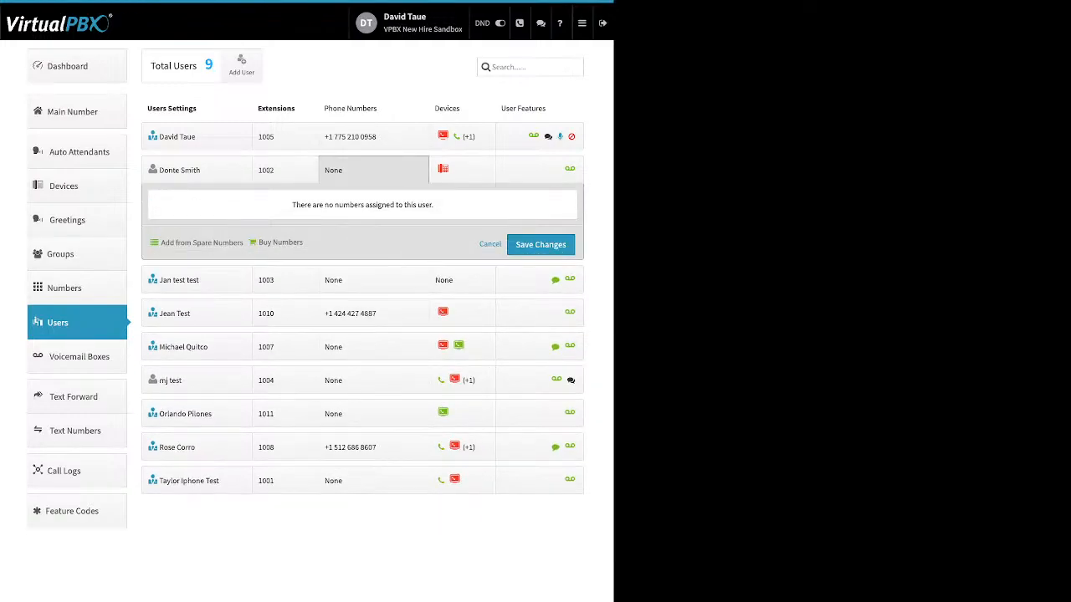
pyautogui.click(202, 242)
pyautogui.moveTo(240, 242); pyautogui.dragTo(301, 243)
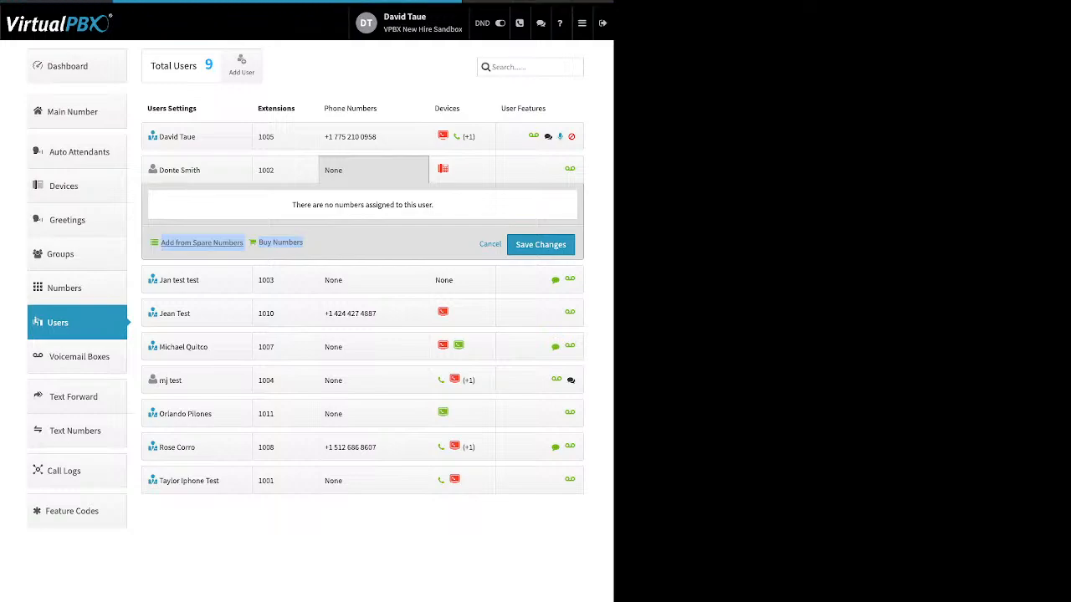
pyautogui.click(202, 243)
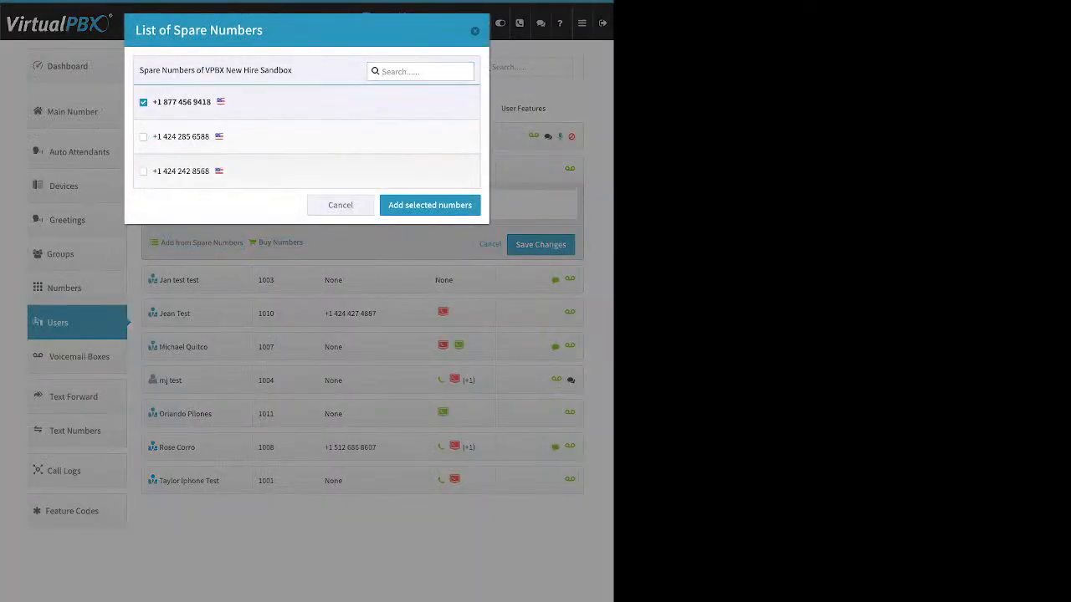
pyautogui.click(430, 205)
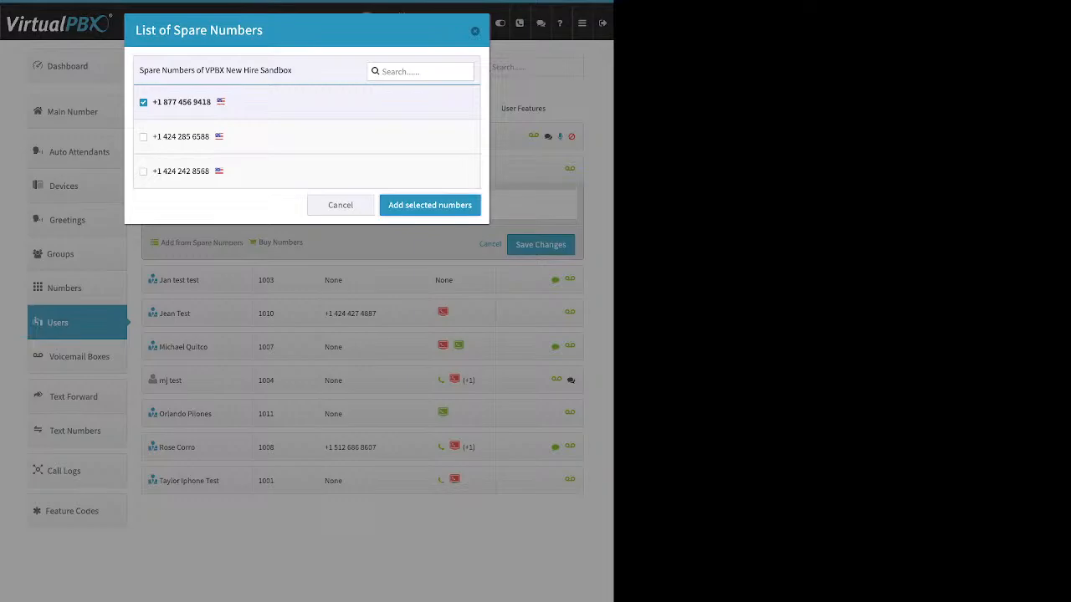
pyautogui.click(540, 245)
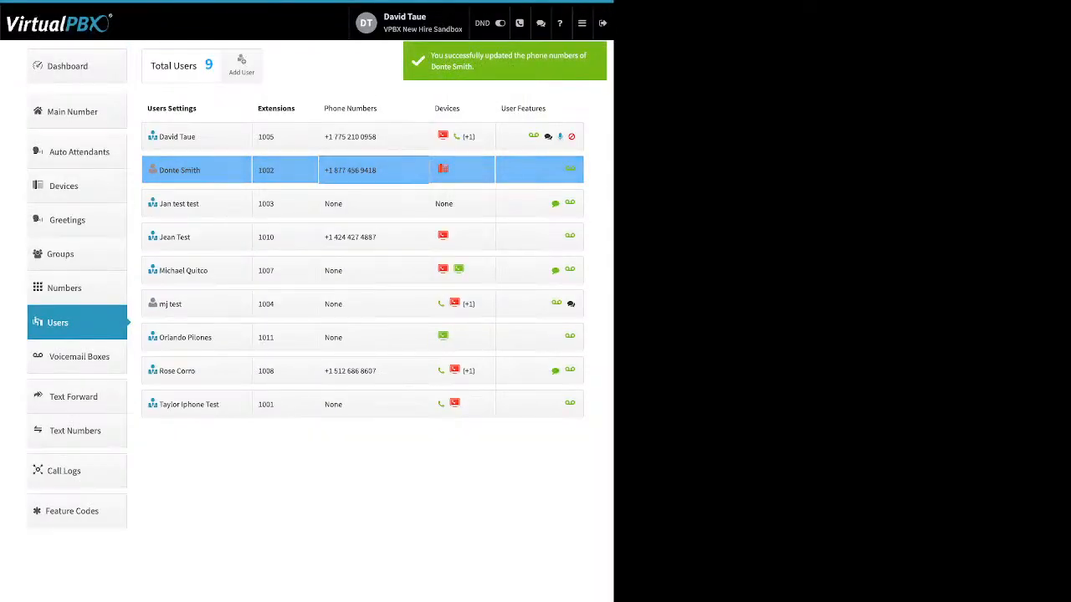
# Step: Un-assign that spare number from the user's phone numbers and save
pyautogui.click(373, 170)
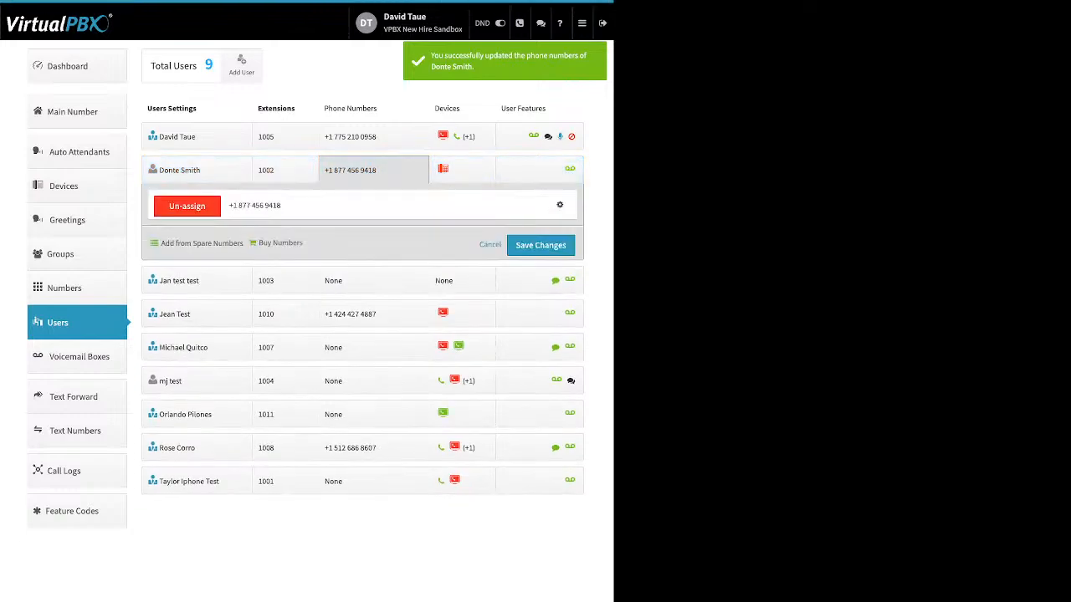
pyautogui.click(187, 205)
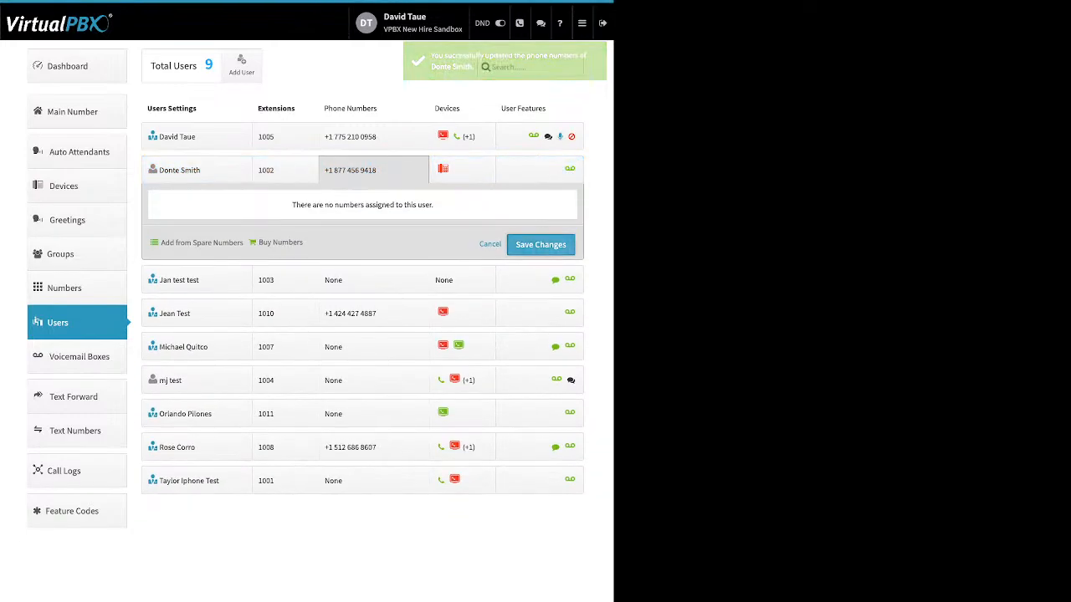
pyautogui.click(540, 245)
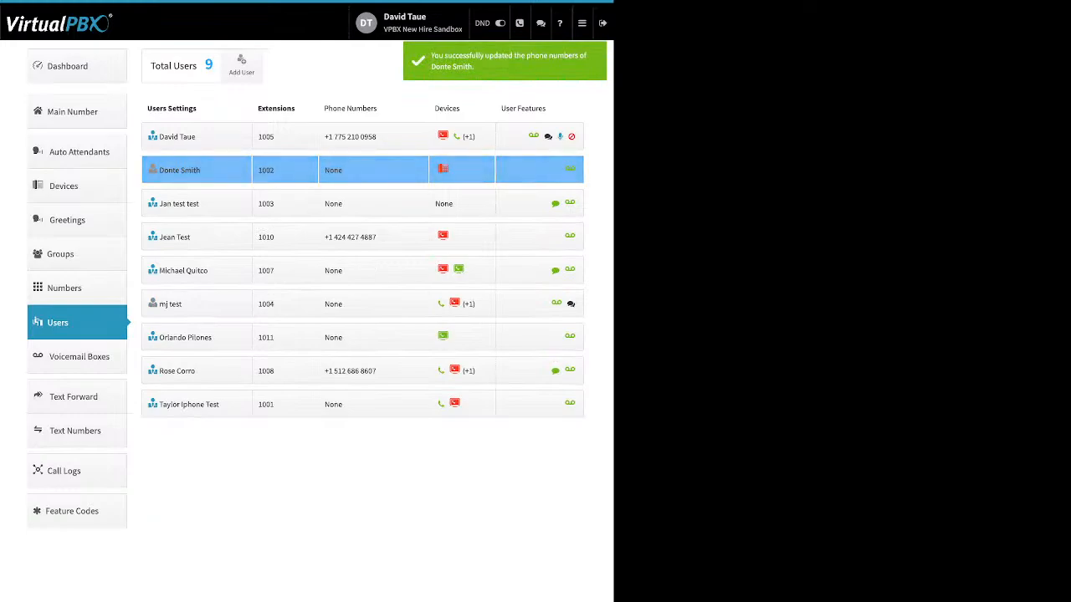
# Step: Buy a toll-free number with the 85* prefix, selecting one 855 number, assign it to the user and save
pyautogui.click(373, 170)
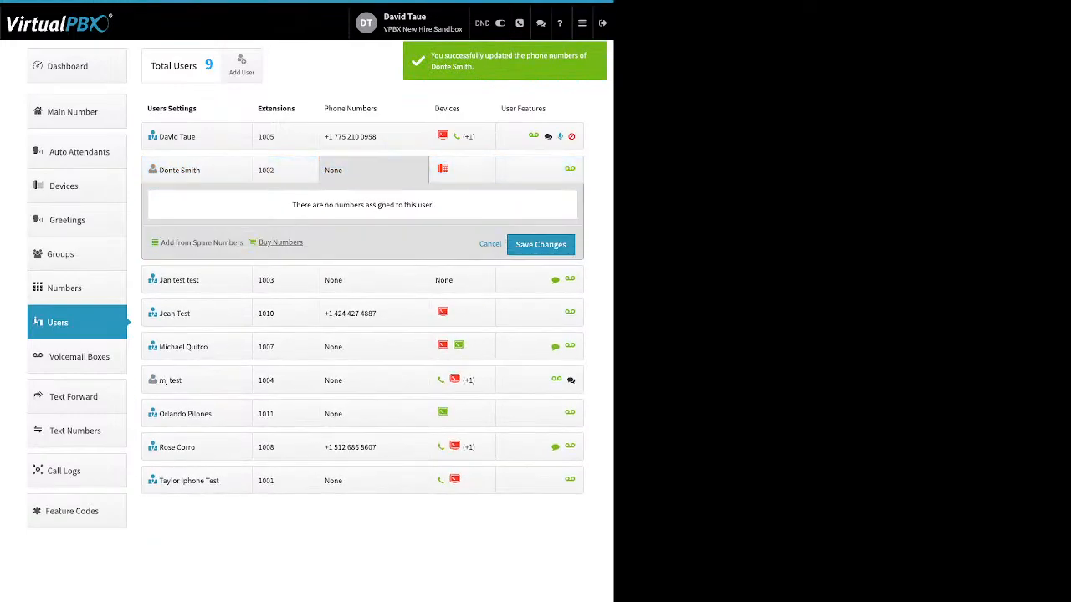
pyautogui.moveTo(161, 242); pyautogui.dragTo(287, 242)
pyautogui.moveTo(281, 243)
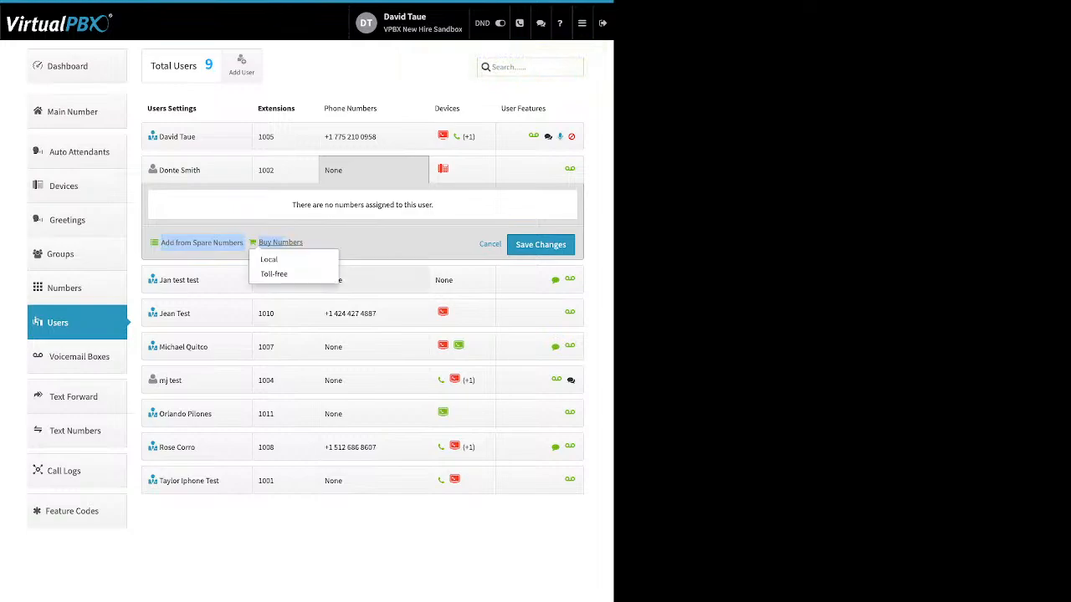
pyautogui.click(273, 274)
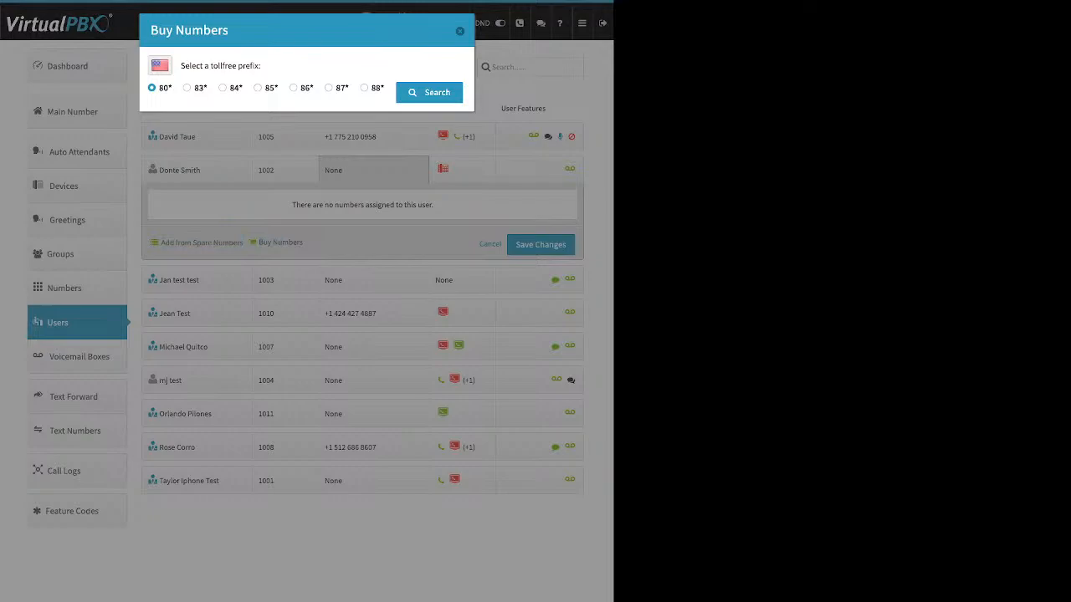
pyautogui.click(258, 87)
pyautogui.click(429, 92)
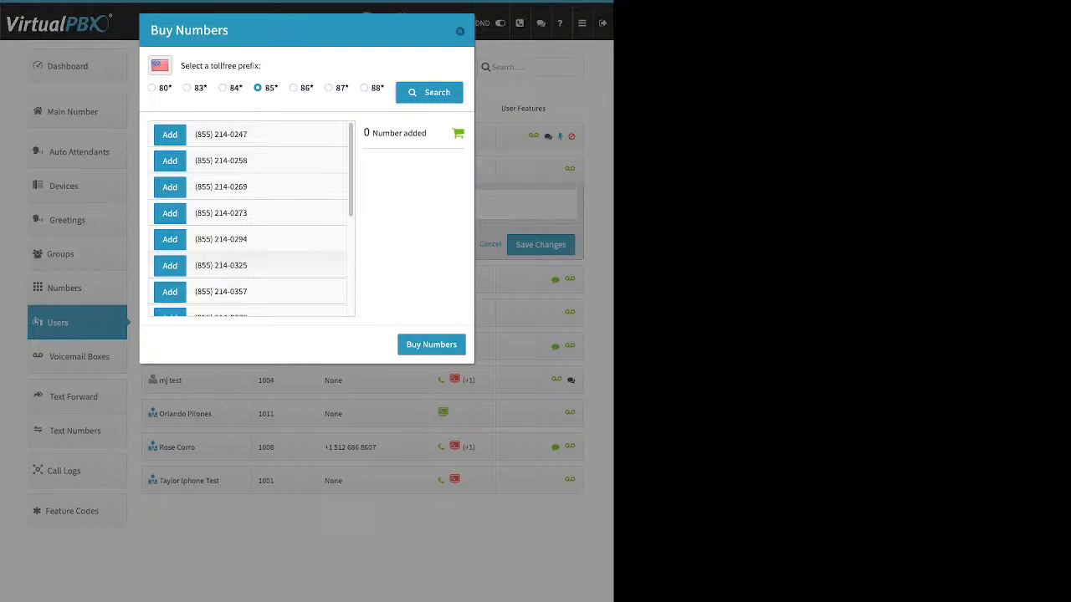
pyautogui.click(170, 212)
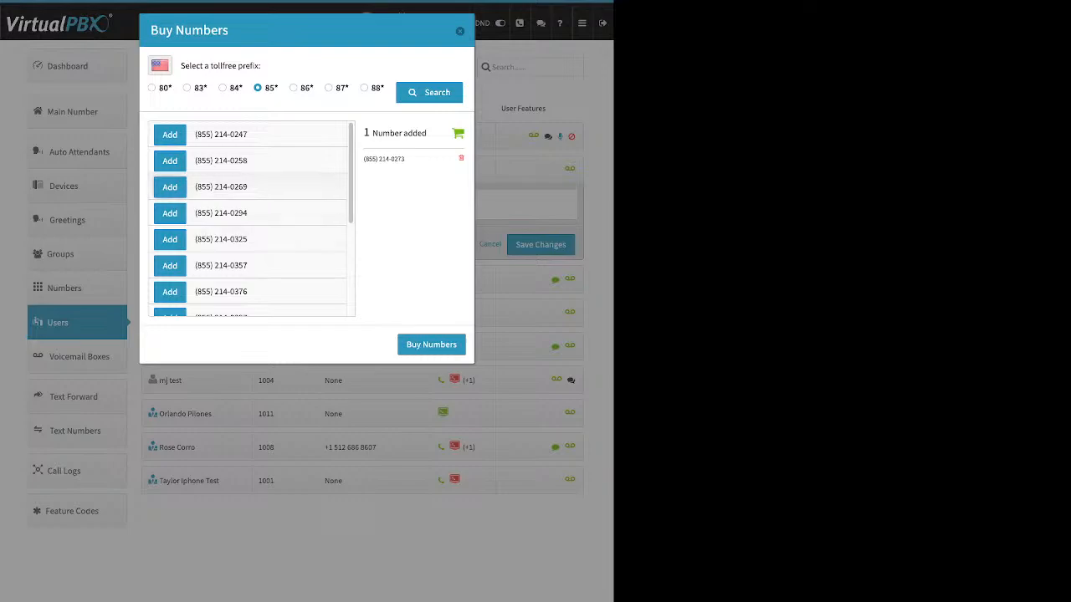
pyautogui.click(170, 187)
pyautogui.click(461, 171)
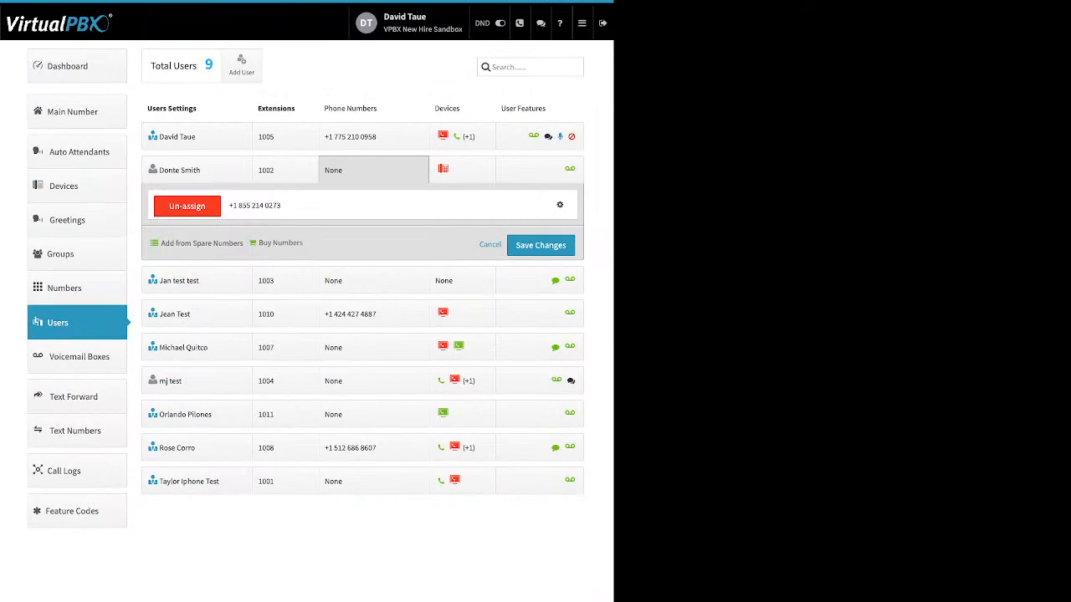
pyautogui.click(541, 245)
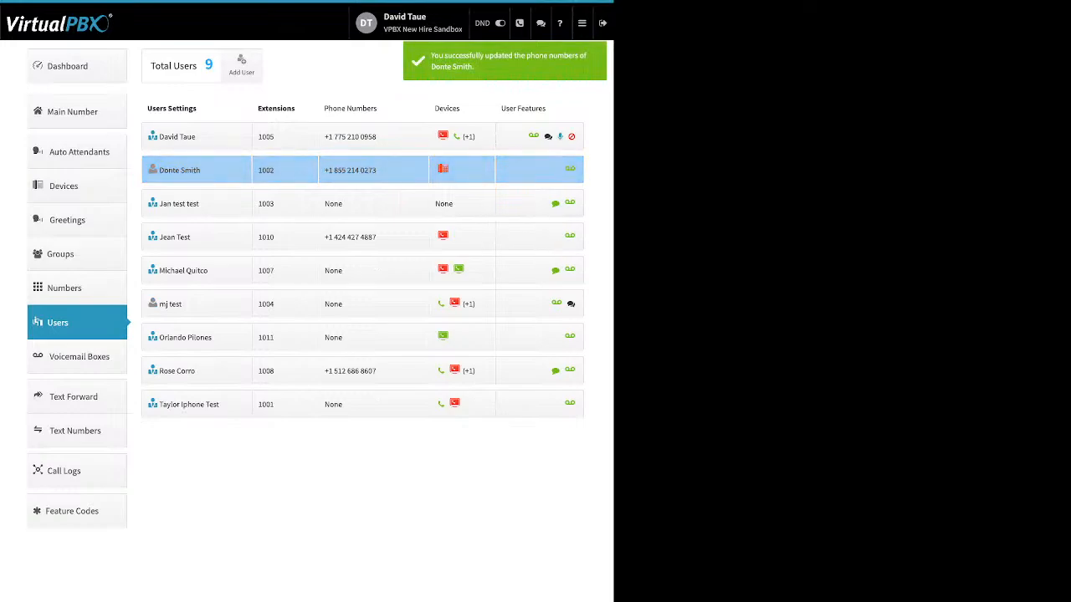
# Step: Search for a local number to buy in area code 310
pyautogui.click(373, 170)
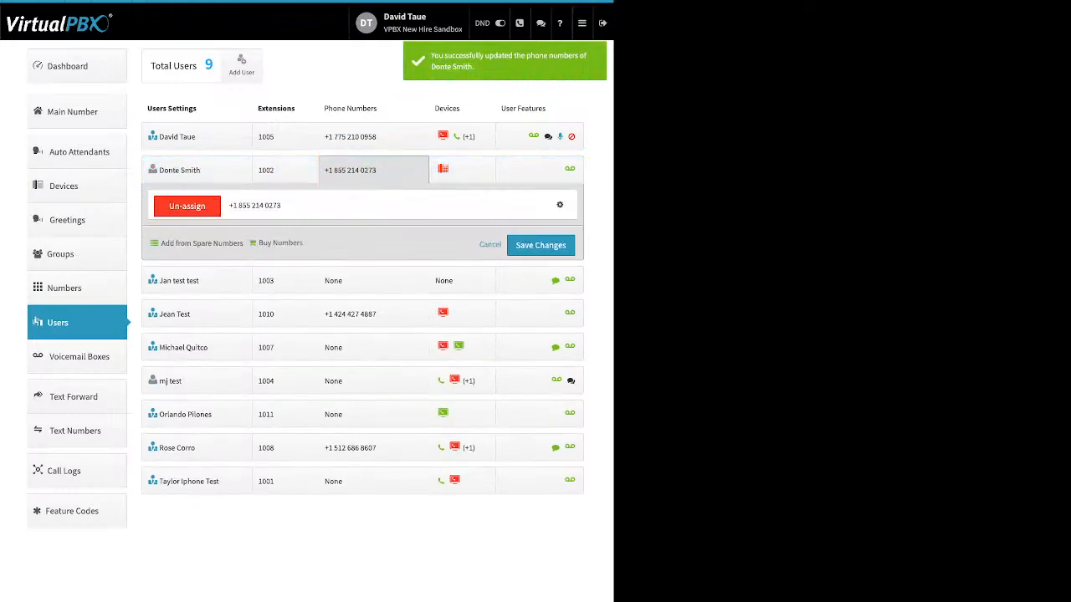
pyautogui.click(280, 243)
pyautogui.click(284, 260)
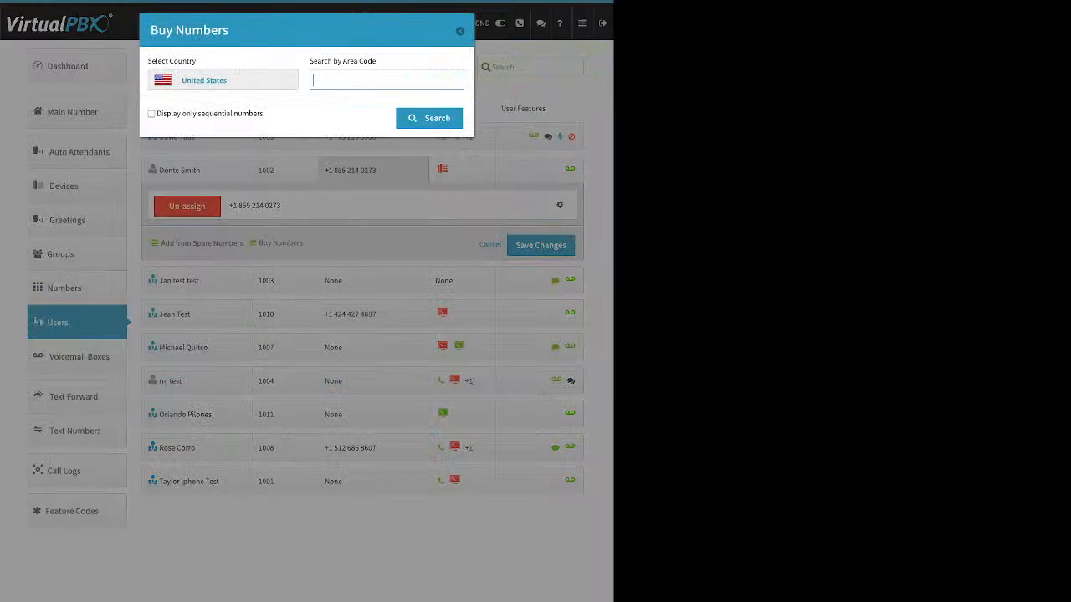
pyautogui.write('310')
pyautogui.press('Return')
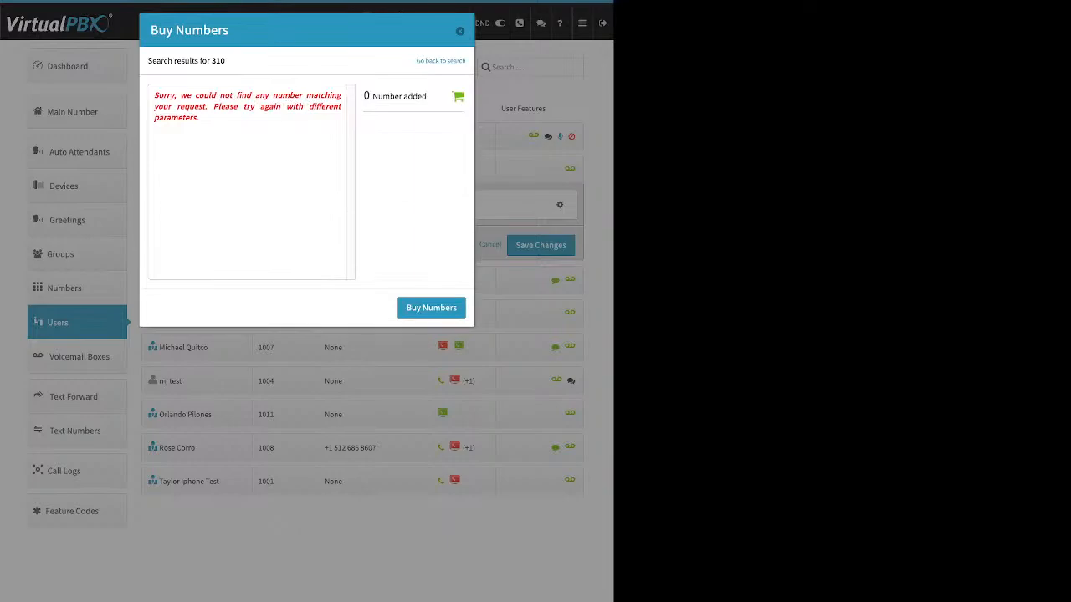
pyautogui.moveTo(199, 118); pyautogui.dragTo(153, 96)
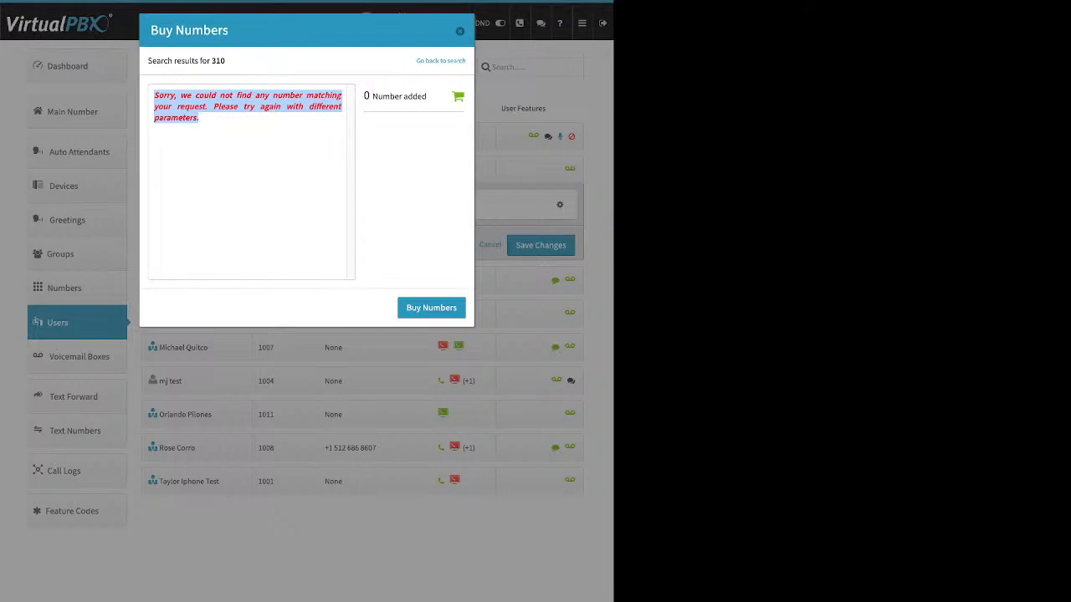
# Step: Search local area code 424 instead, buy one 424 number for the user, and save the changes
pyautogui.click(441, 61)
pyautogui.moveTo(331, 80); pyautogui.dragTo(311, 80)
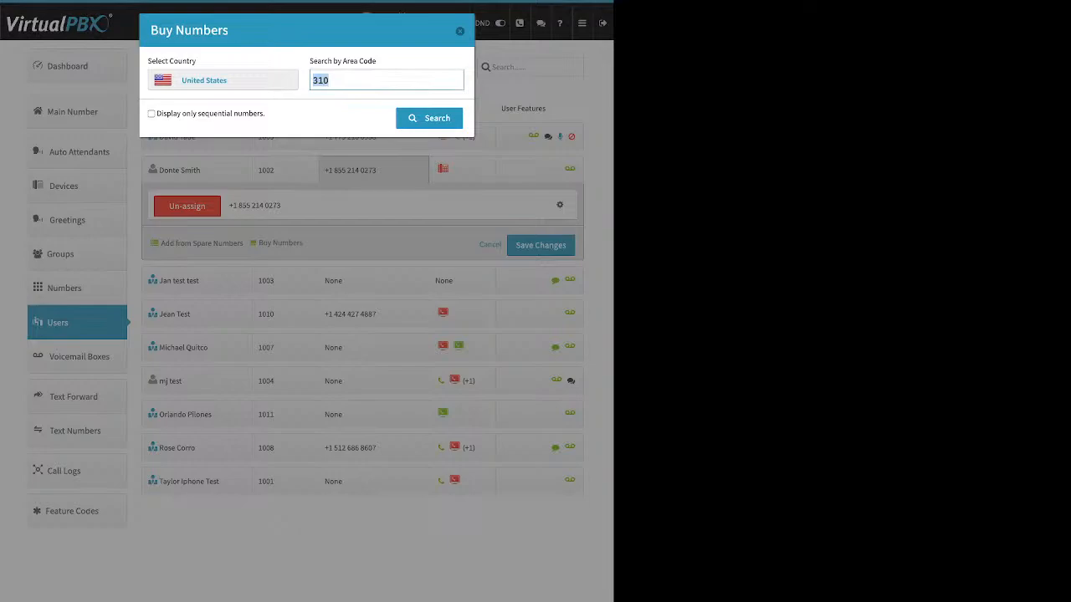
pyautogui.write('424')
pyautogui.press('Return')
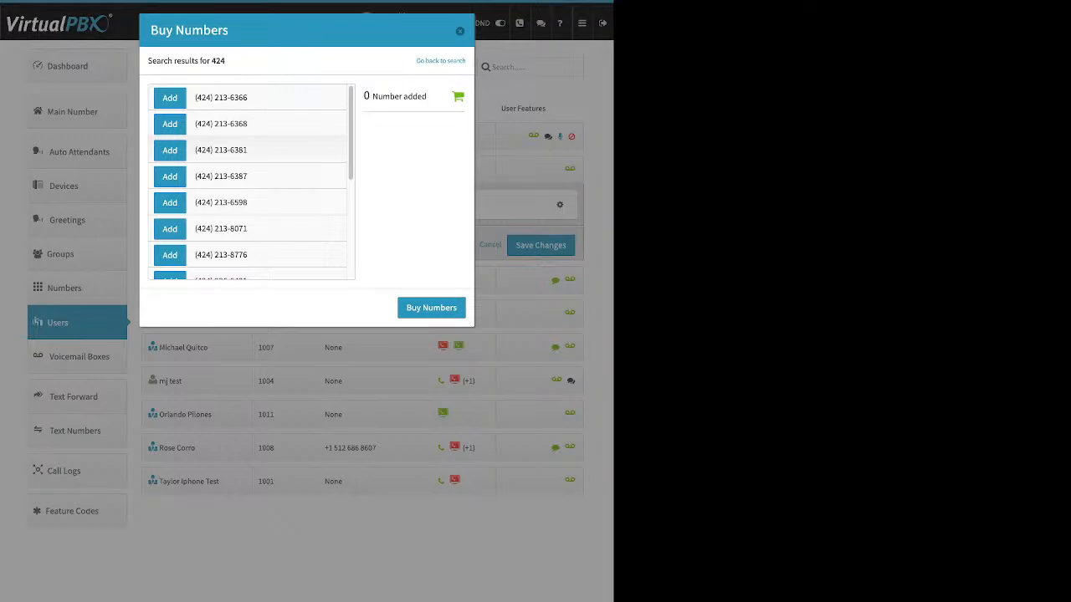
pyautogui.click(170, 177)
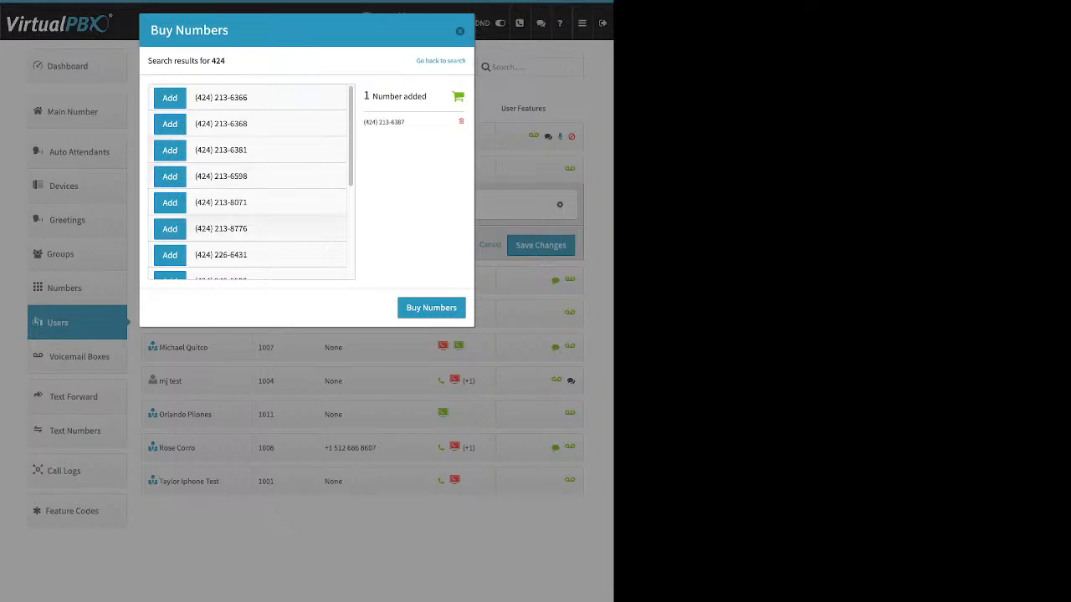
pyautogui.click(431, 308)
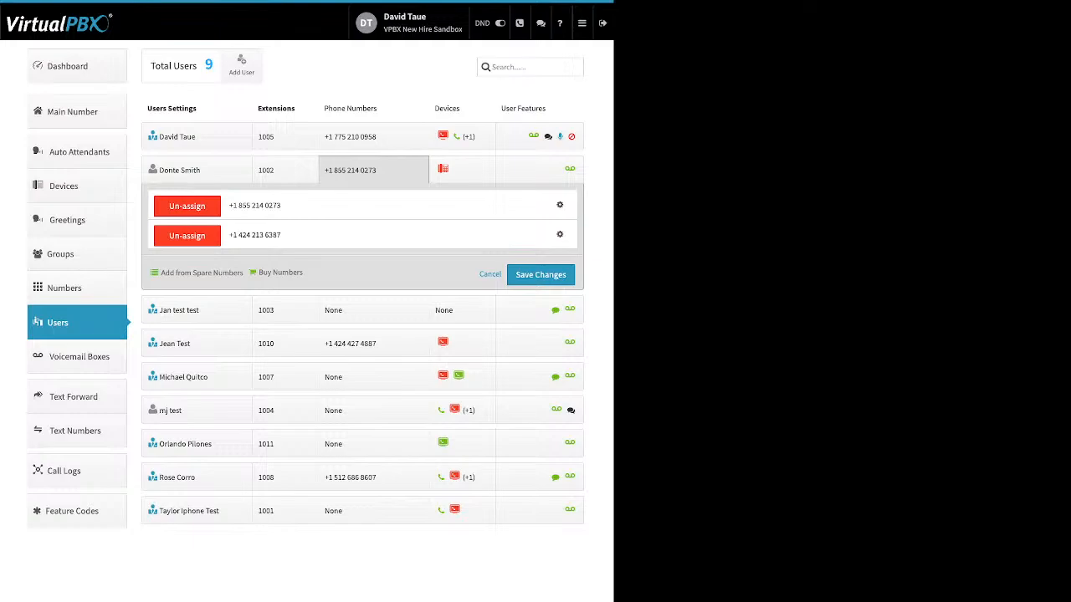
pyautogui.click(540, 275)
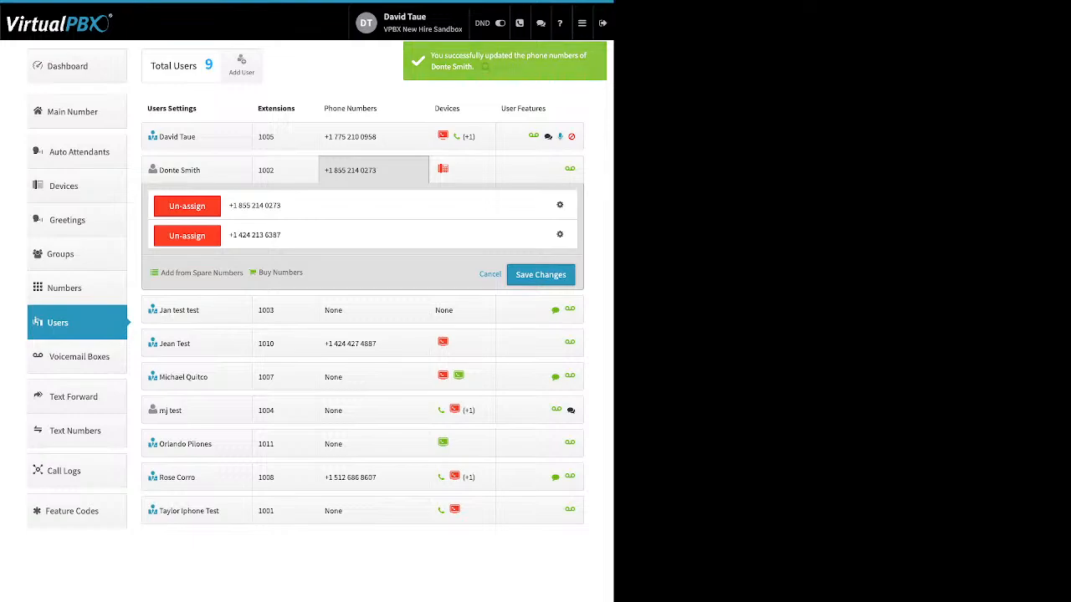
pyautogui.click(540, 275)
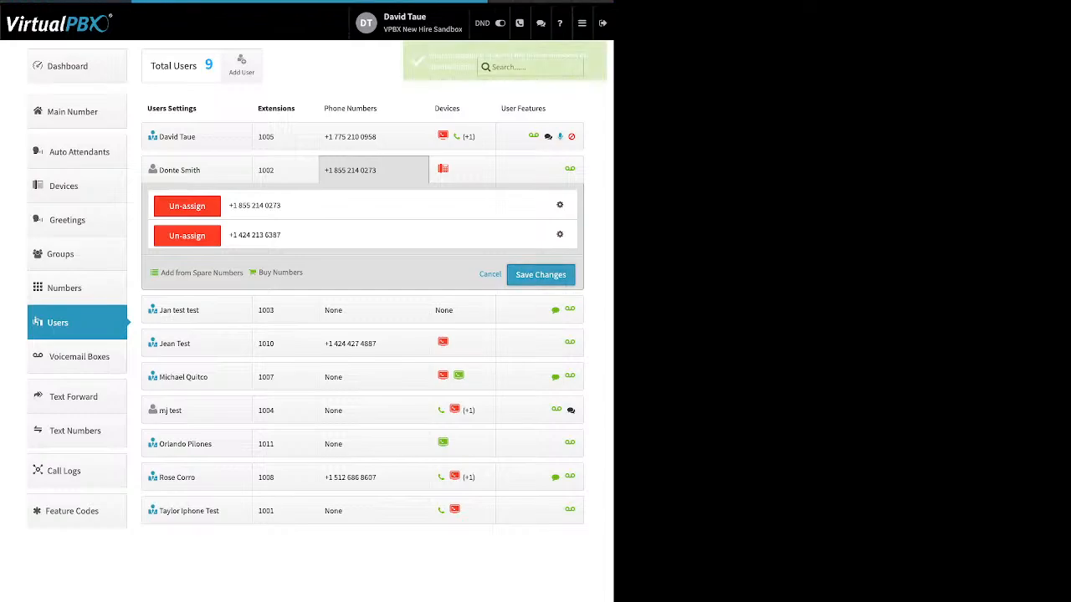
# Step: Open the Caller ID name settings of the new 424 number to review outbound and inbound options, then close them
pyautogui.click(373, 169)
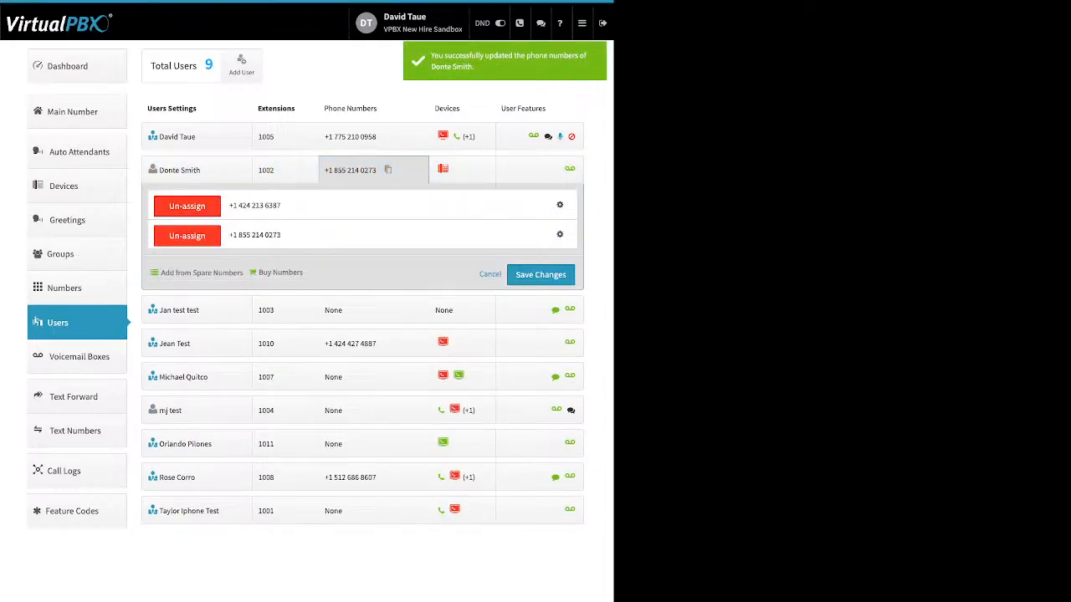
pyautogui.click(559, 205)
pyautogui.click(525, 228)
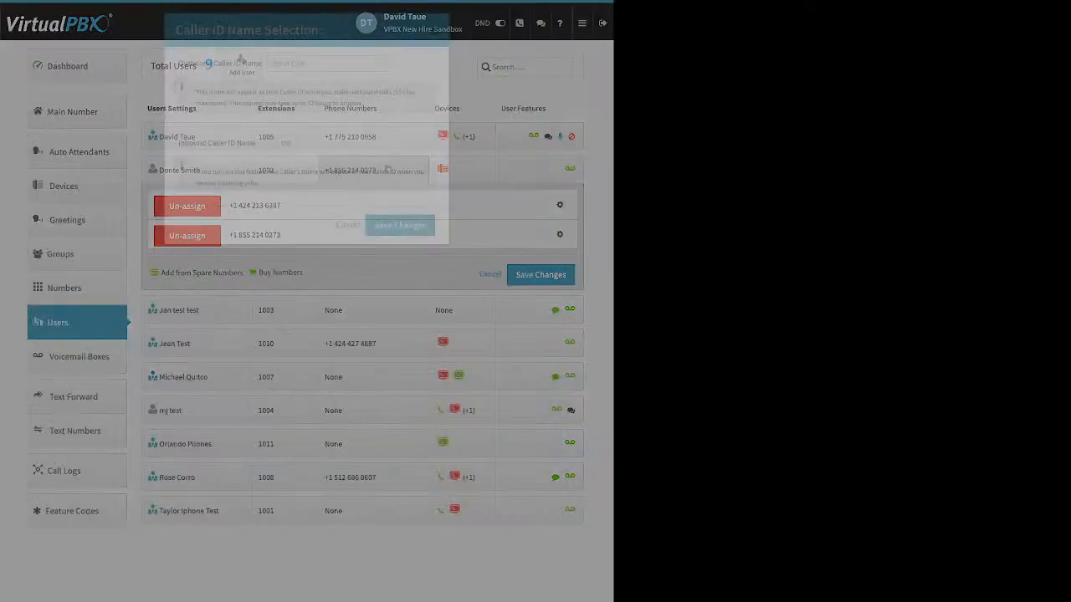
pyautogui.moveTo(183, 63); pyautogui.dragTo(262, 63)
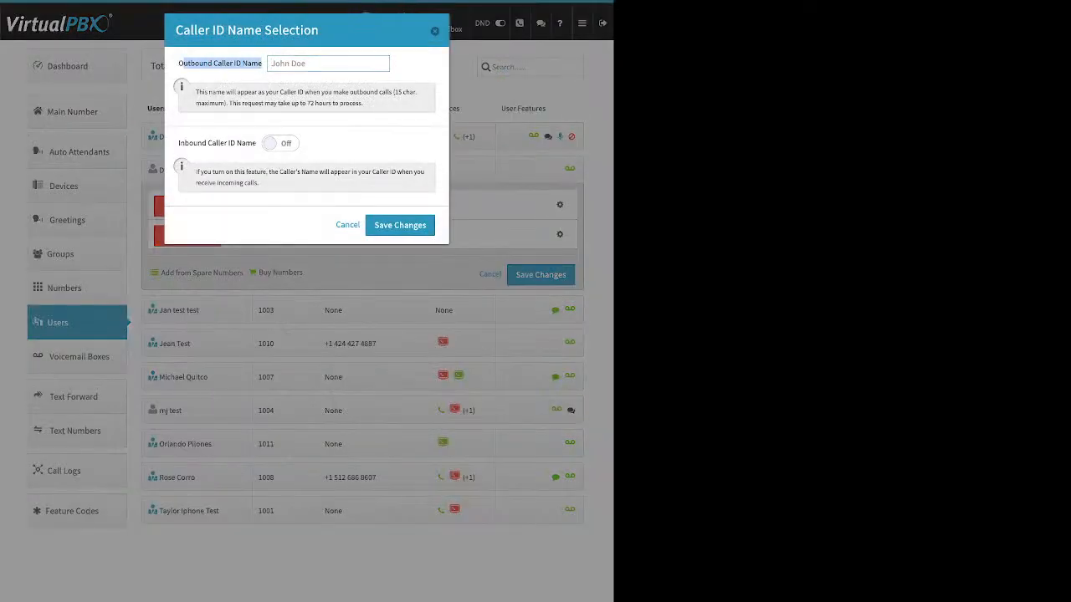
pyautogui.moveTo(179, 143); pyautogui.dragTo(256, 143)
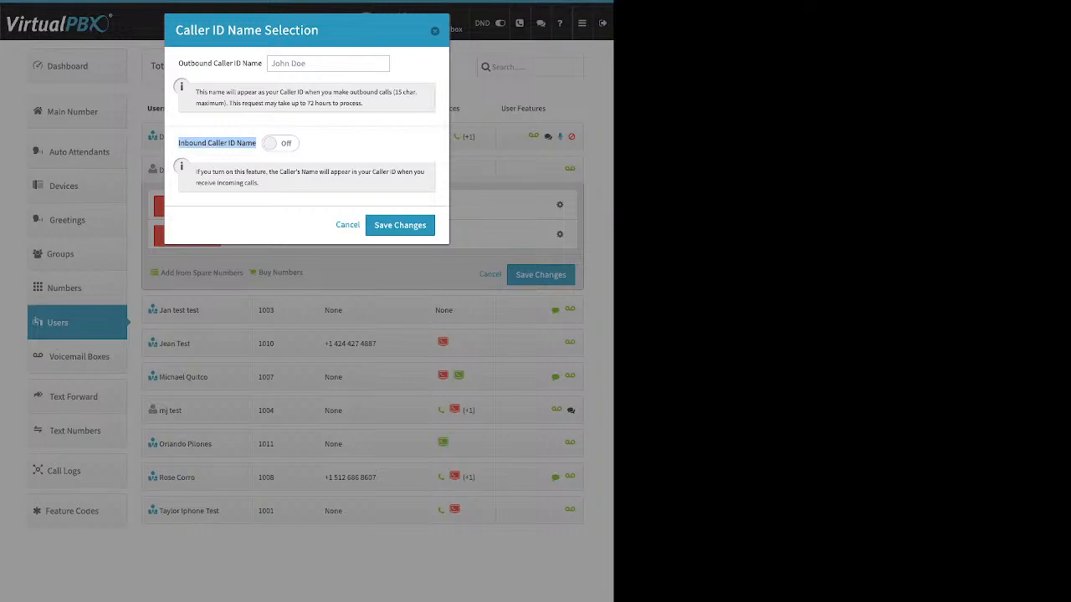
pyautogui.press('Escape')
# Step: Open the e911 location dialog for the 855 number to review its address fields, then close it
pyautogui.click(560, 234)
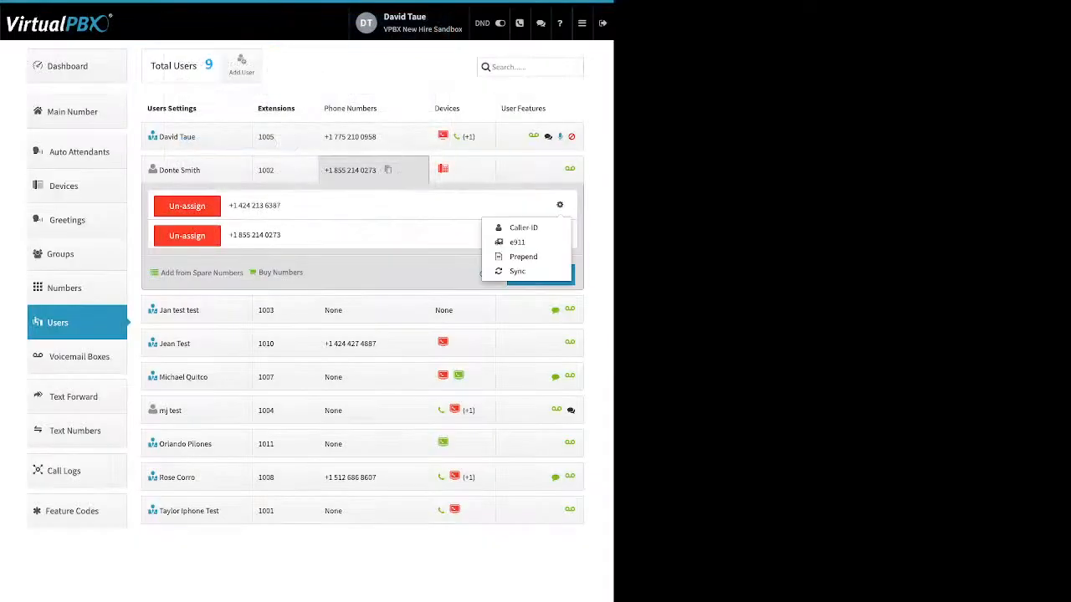
pyautogui.click(514, 242)
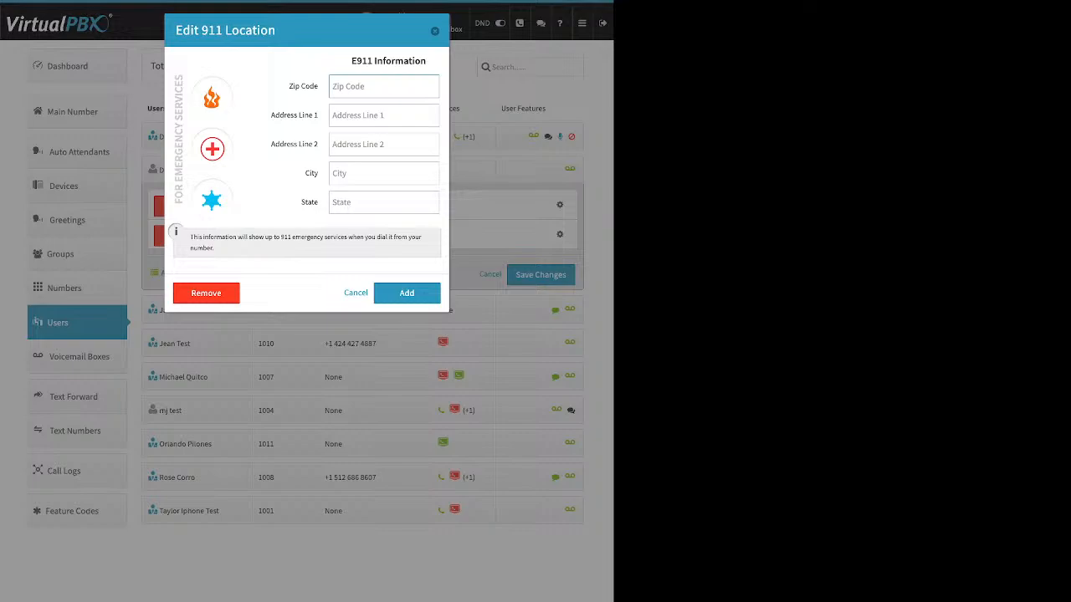
pyautogui.moveTo(286, 85); pyautogui.dragTo(321, 203)
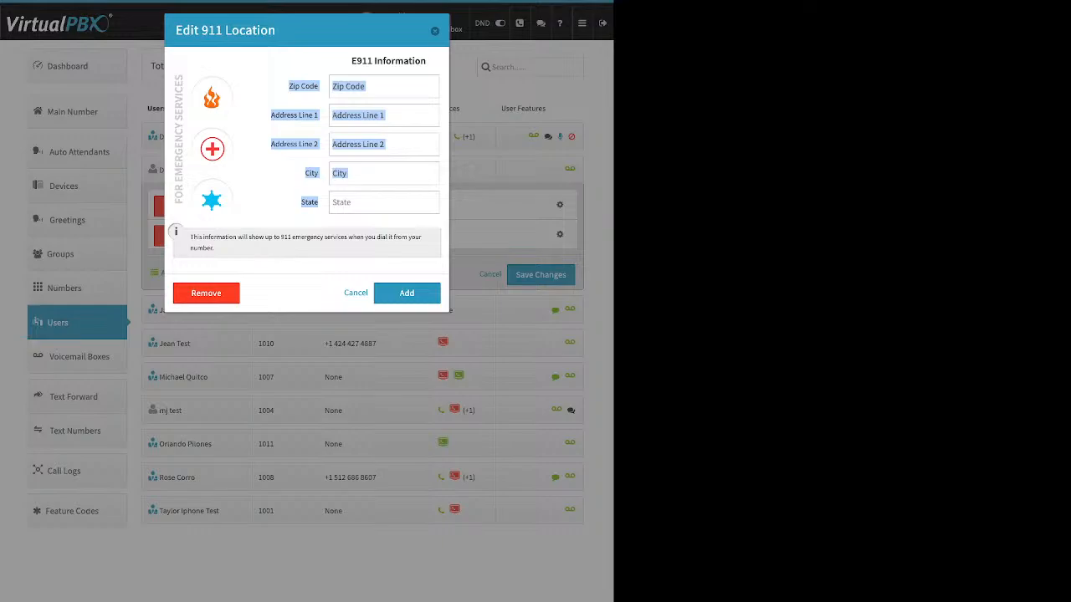
pyautogui.press('Escape')
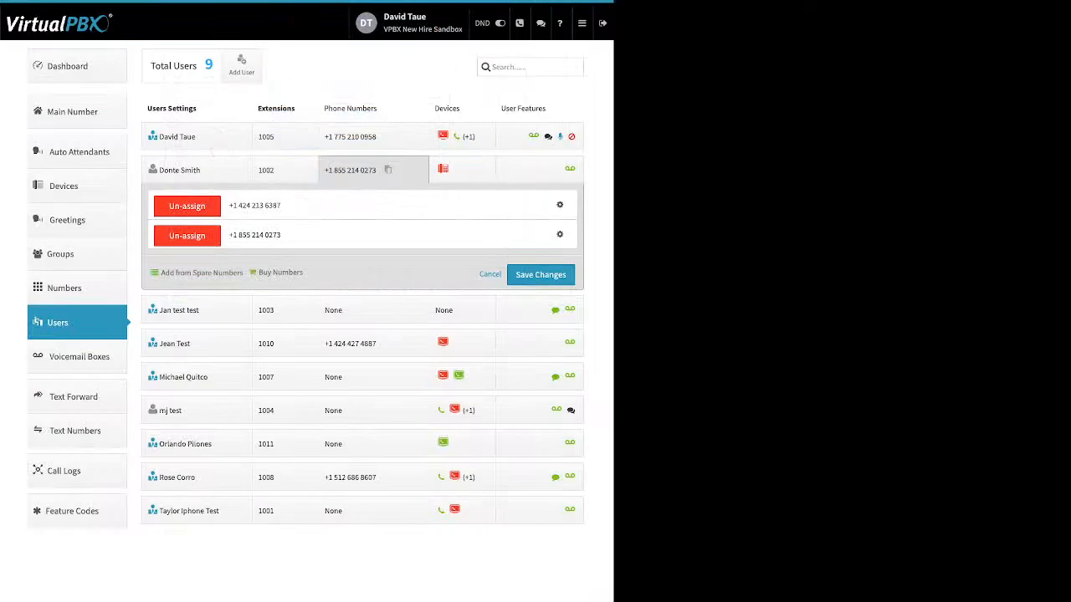
# Step: Open the number prepend setup for the 424 number to review its text field, then close it
pyautogui.click(560, 204)
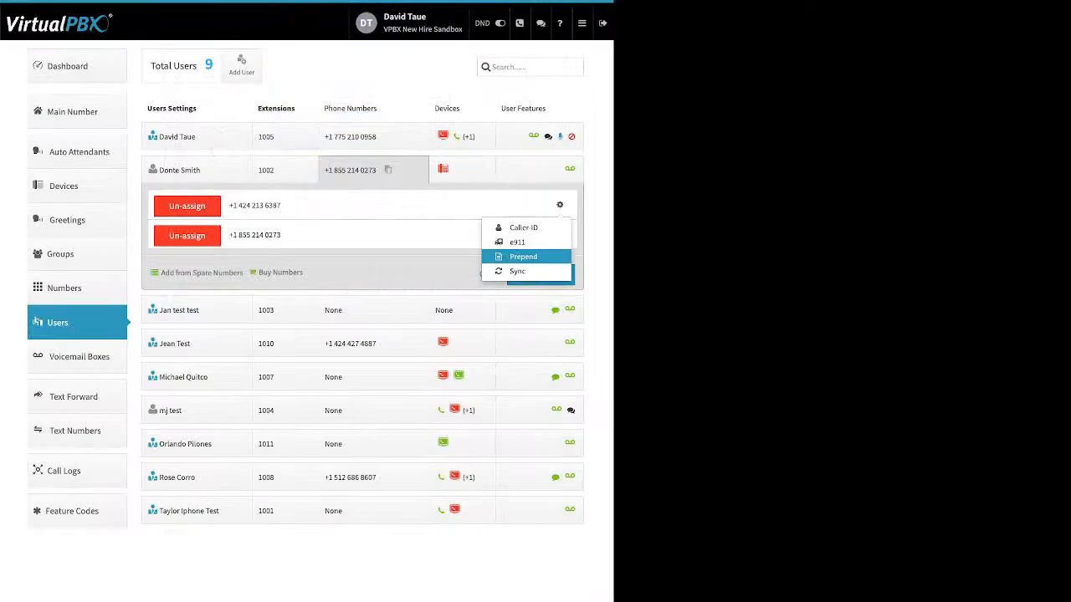
pyautogui.click(523, 256)
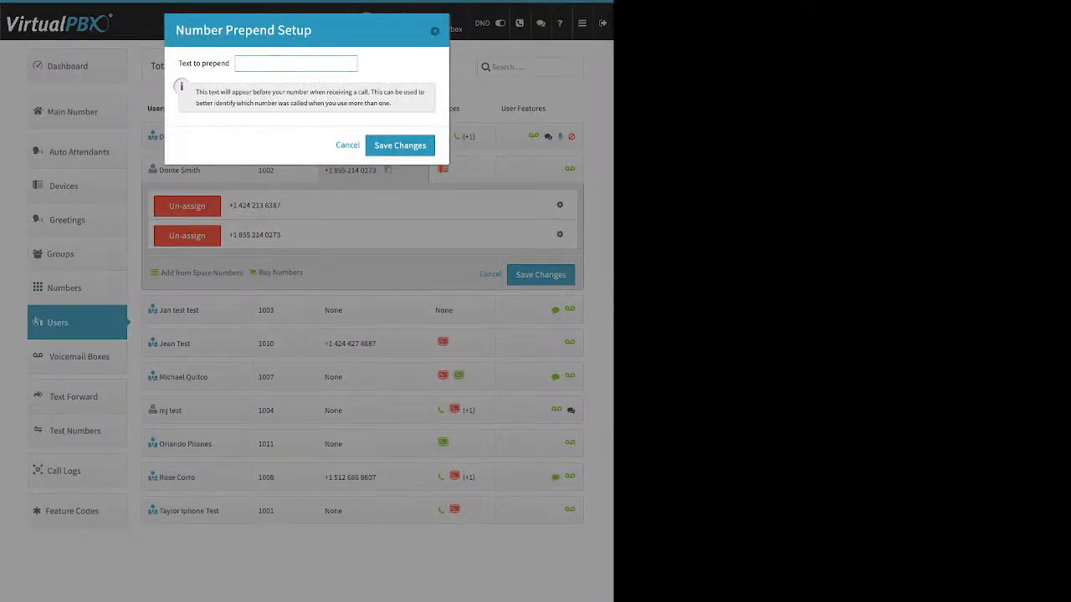
pyautogui.moveTo(230, 63); pyautogui.dragTo(186, 63)
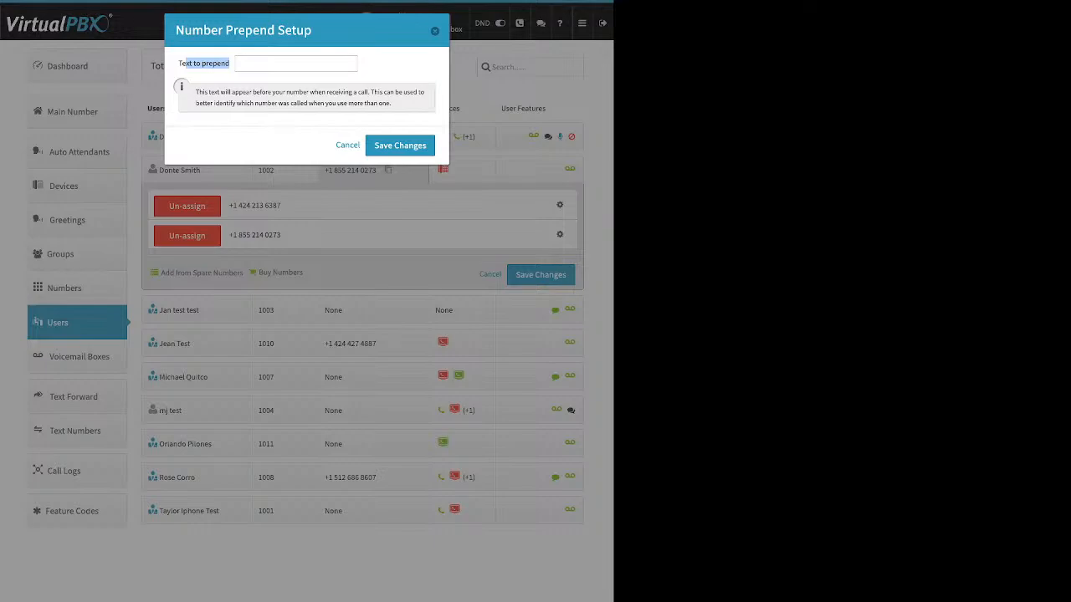
pyautogui.click(400, 146)
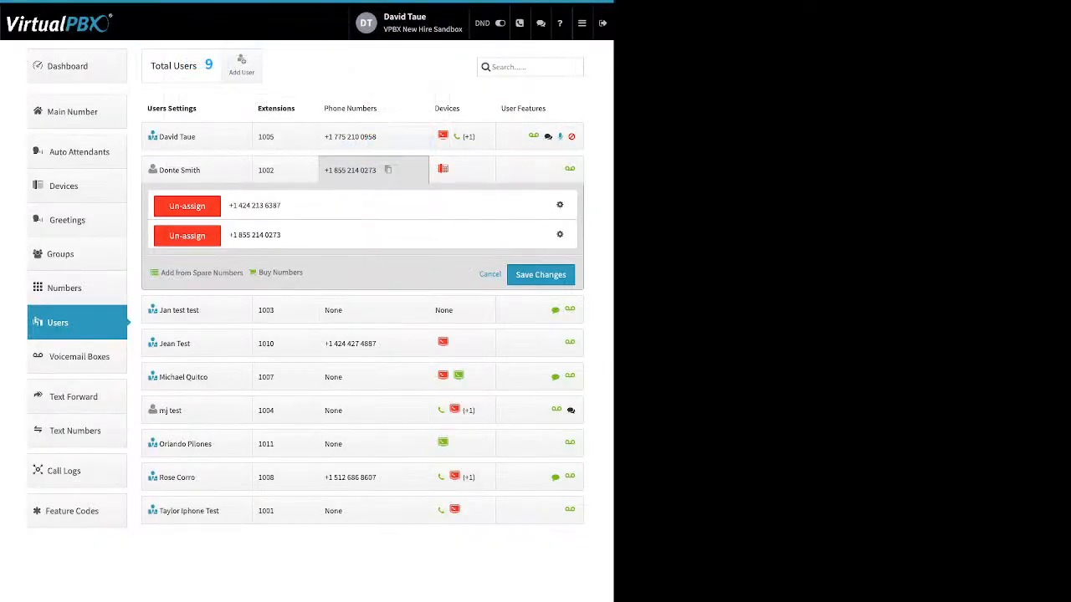
# Step: Un-assign both the 855 and the 424 numbers from the user
pyautogui.click(186, 235)
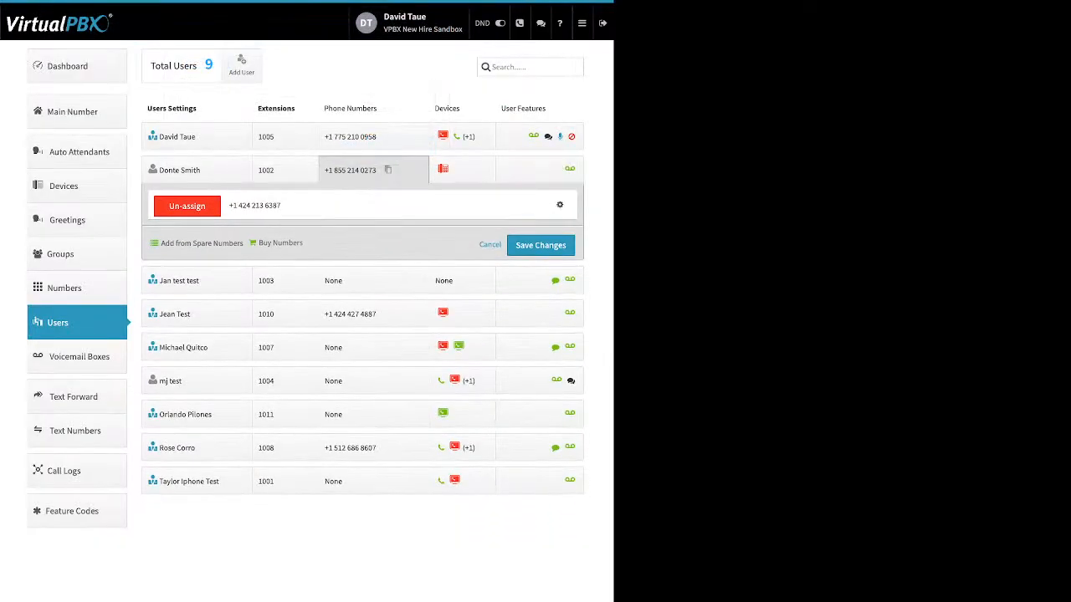
pyautogui.click(187, 206)
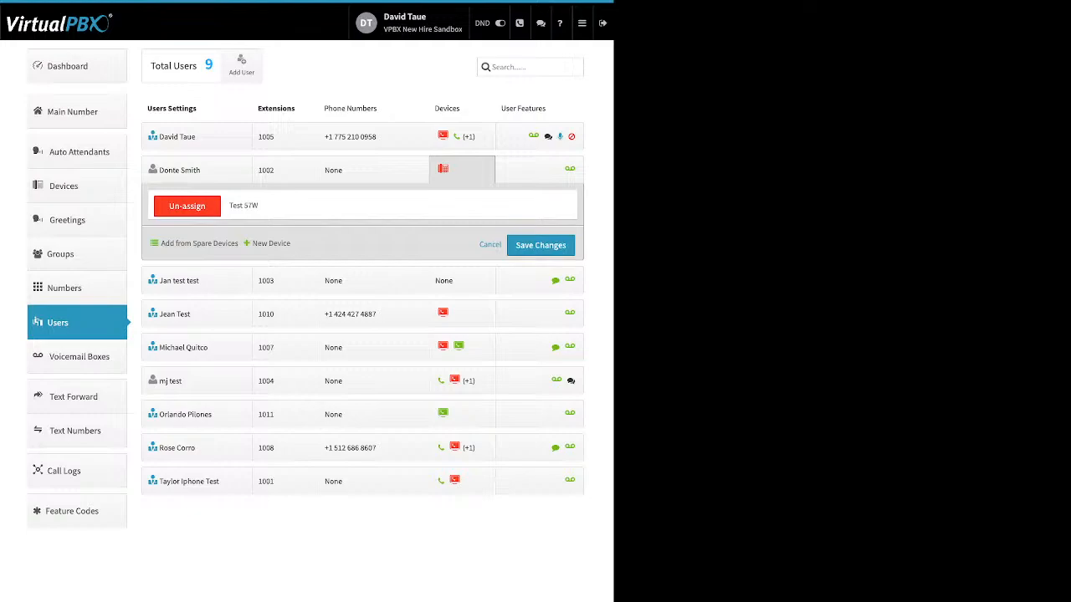
# Step: Start adding a new SIP phone device for the user and browse the Yealink and Obihai models
pyautogui.click(271, 243)
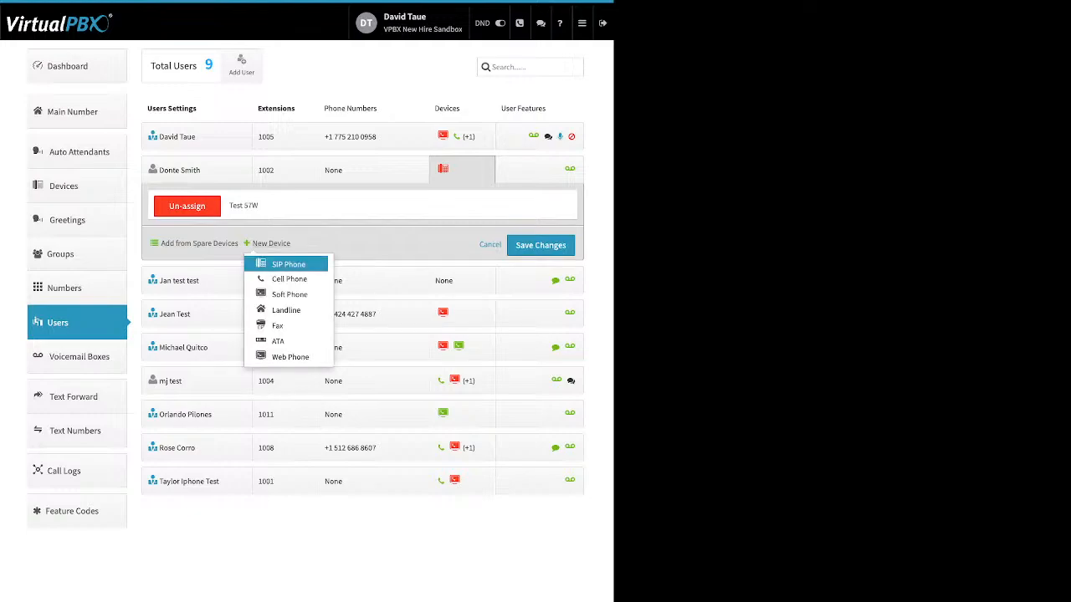
pyautogui.click(288, 264)
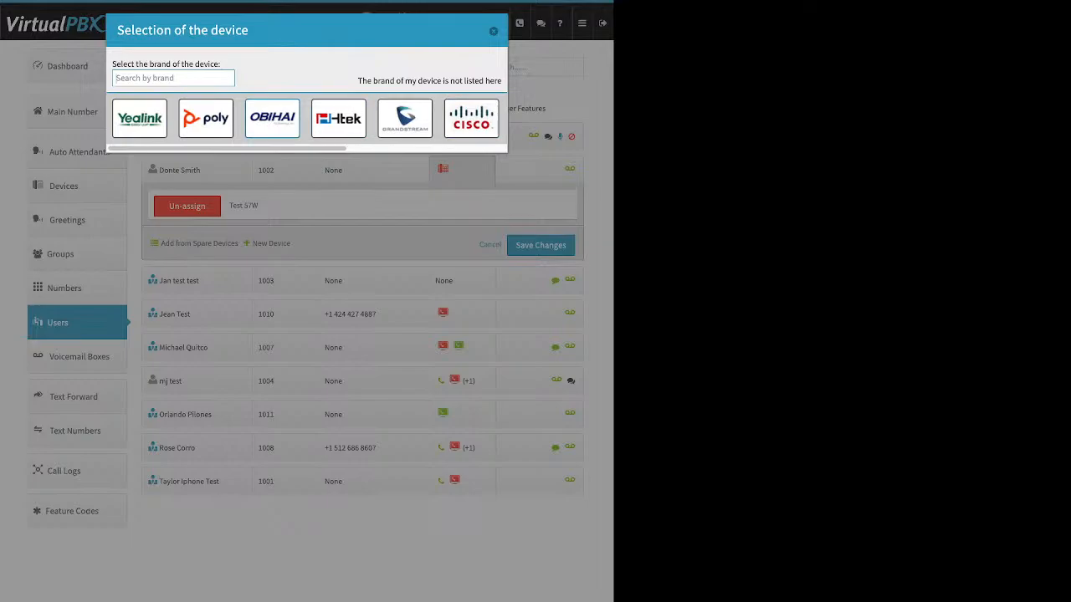
pyautogui.click(140, 119)
pyautogui.scroll(-3, 387, 368)
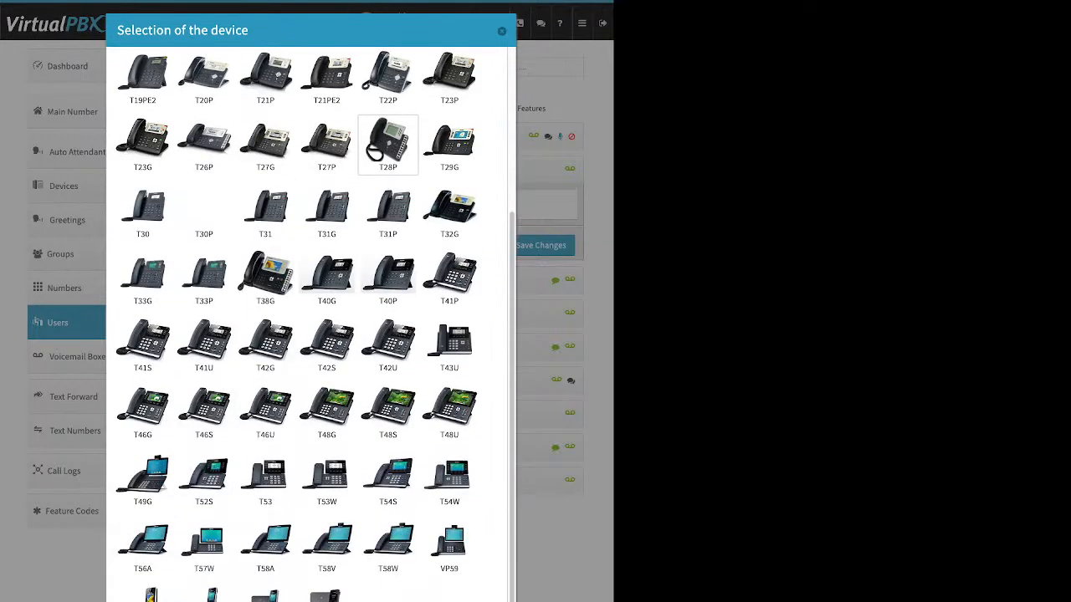
pyautogui.scroll(3, 388, 368)
pyautogui.click(272, 119)
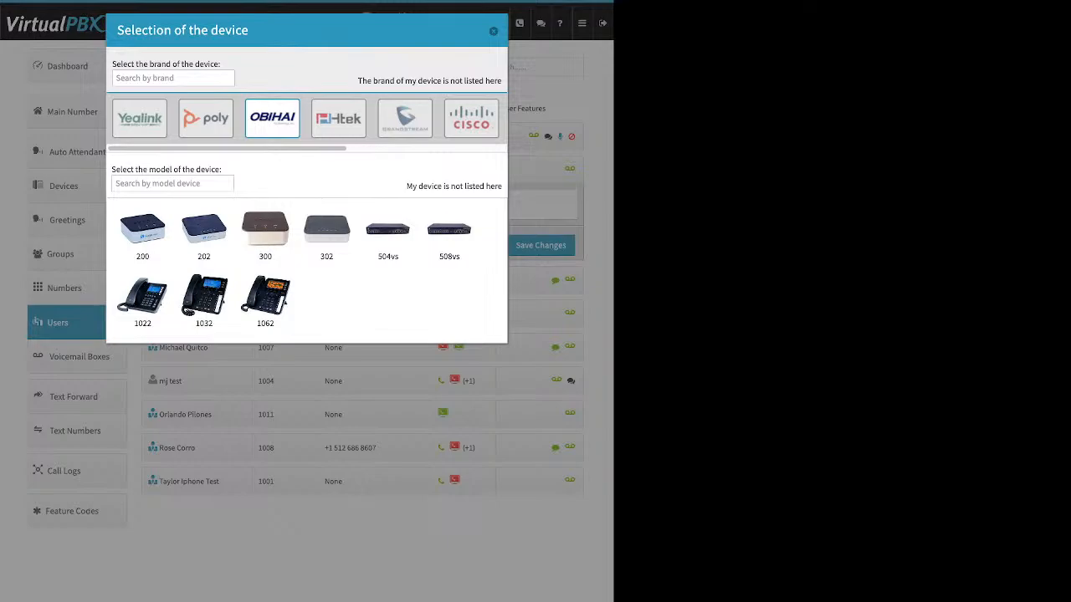
# Step: Pick the Cisco 962 model to review its device name and MAC address fields without creating it
pyautogui.click(471, 118)
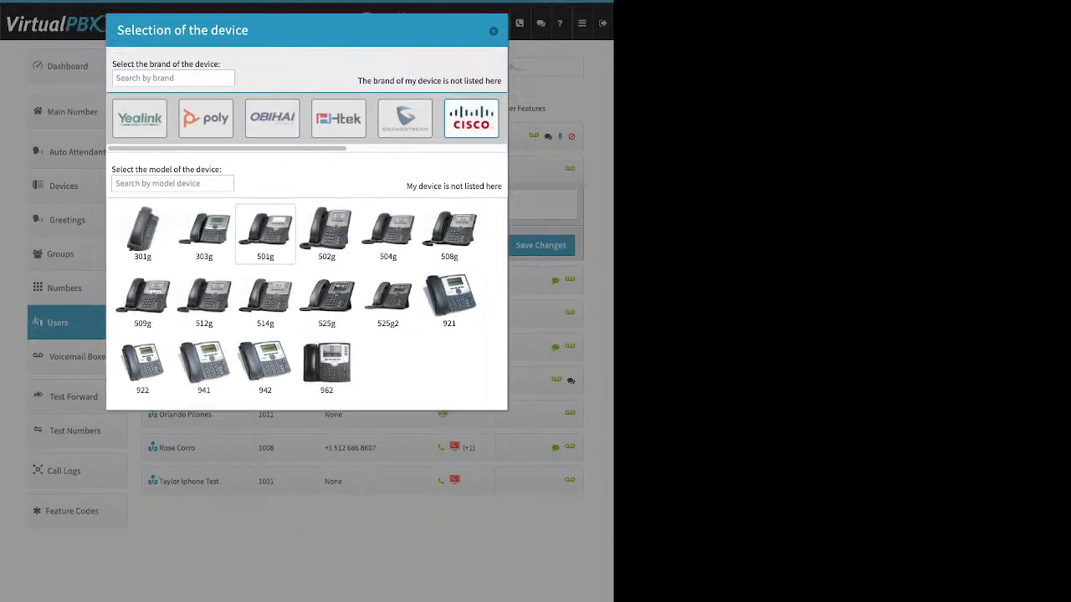
pyautogui.click(326, 368)
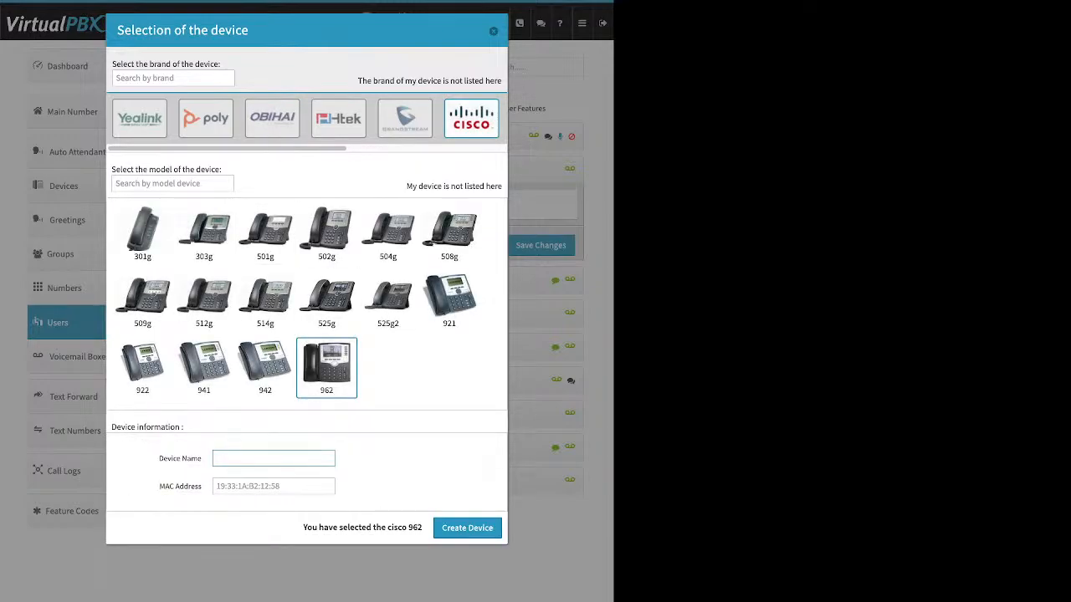
pyautogui.moveTo(158, 458); pyautogui.dragTo(201, 459)
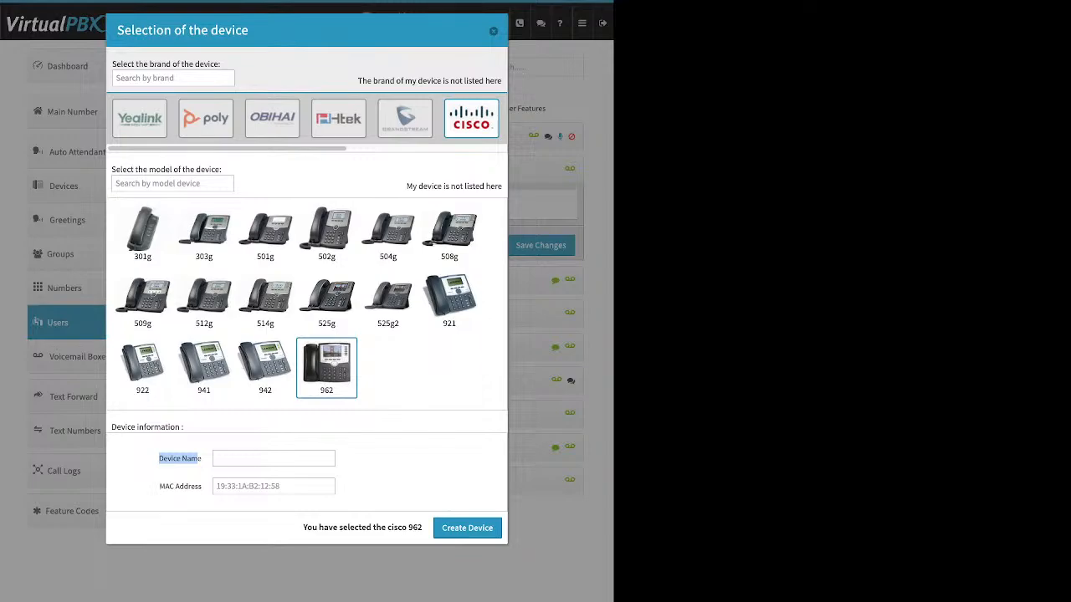
pyautogui.click(273, 486)
pyautogui.moveTo(201, 486); pyautogui.dragTo(159, 487)
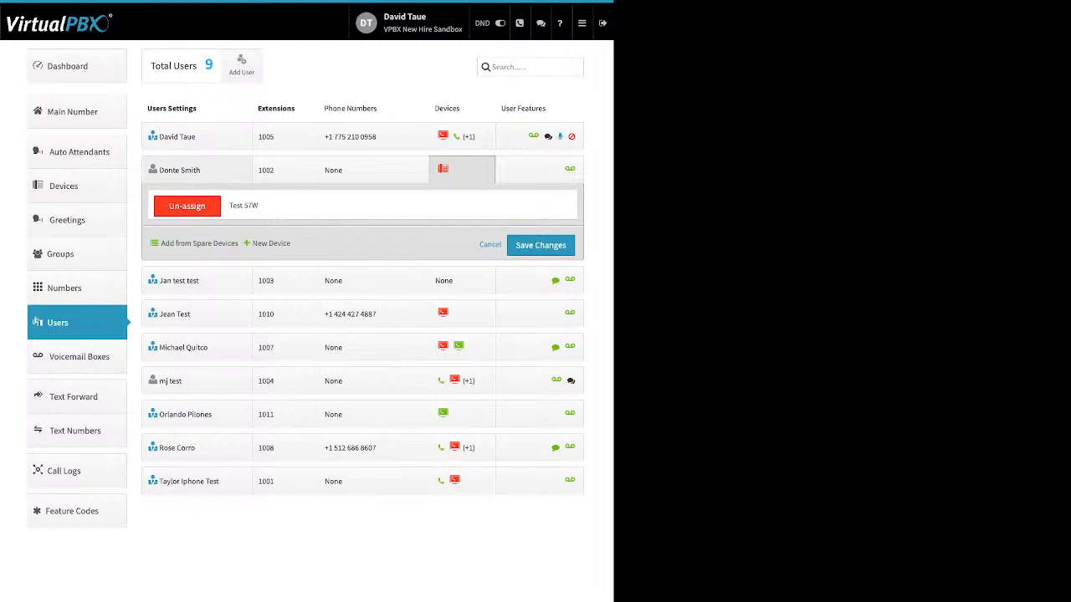
# Step: Open the Test 57W device's settings and review its Miscellaneous advanced options, then cancel
pyautogui.click(456, 170)
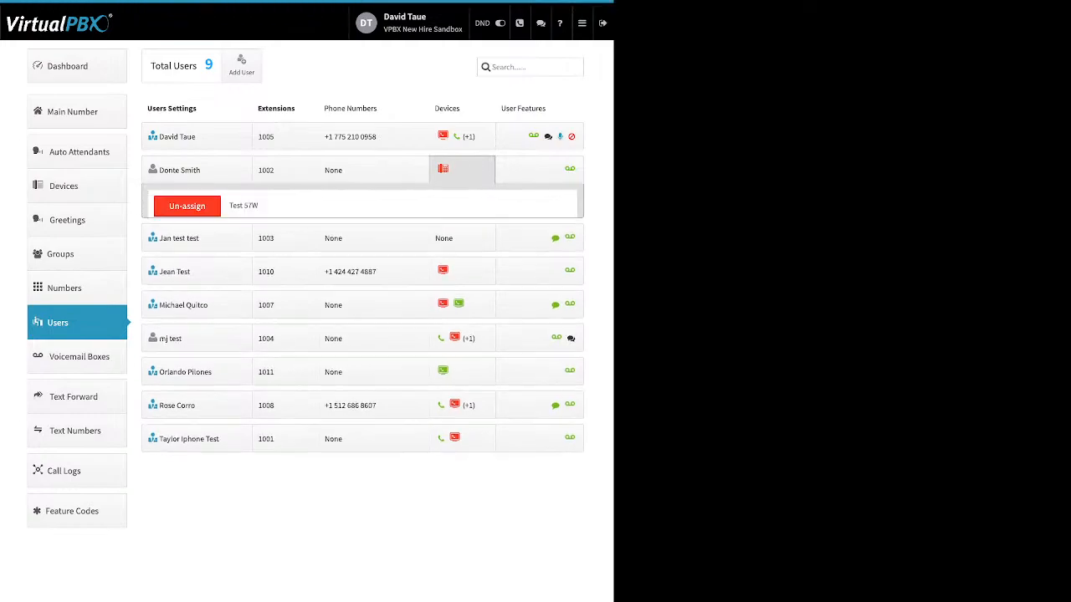
pyautogui.click(244, 206)
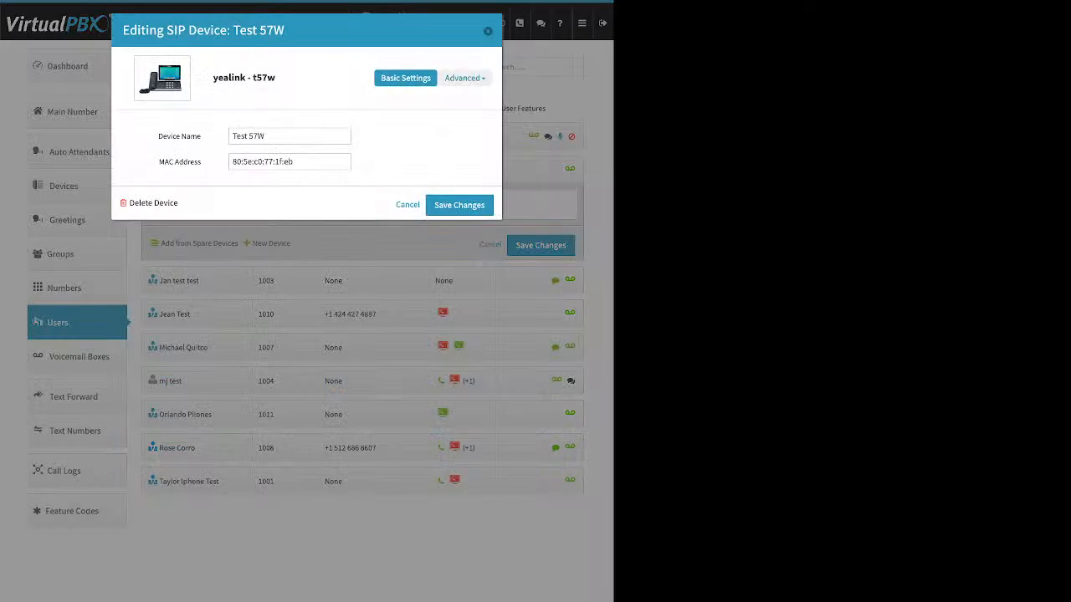
pyautogui.click(464, 78)
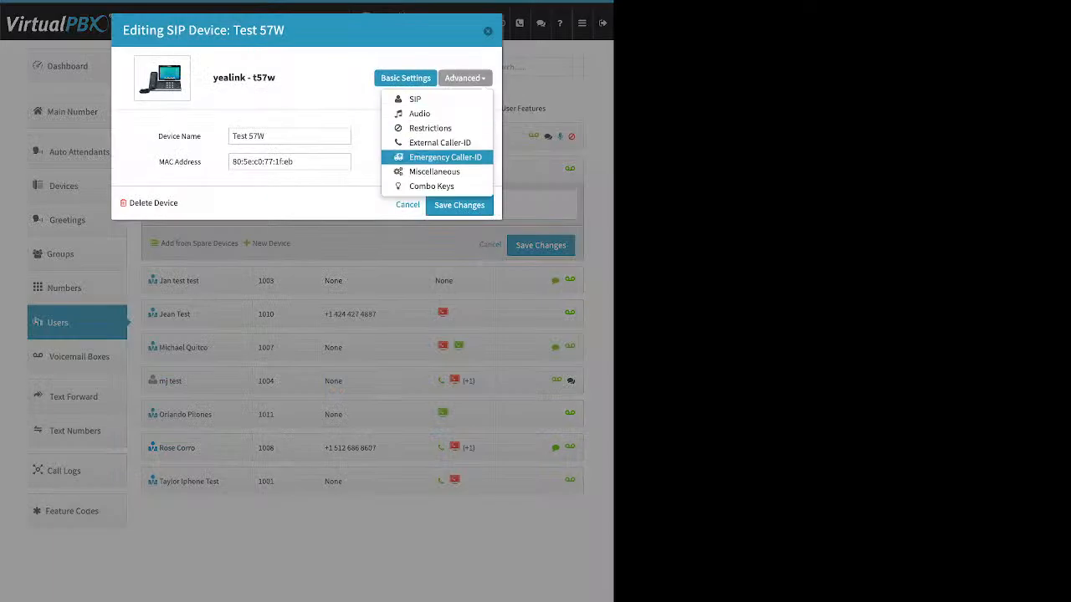
pyautogui.click(434, 171)
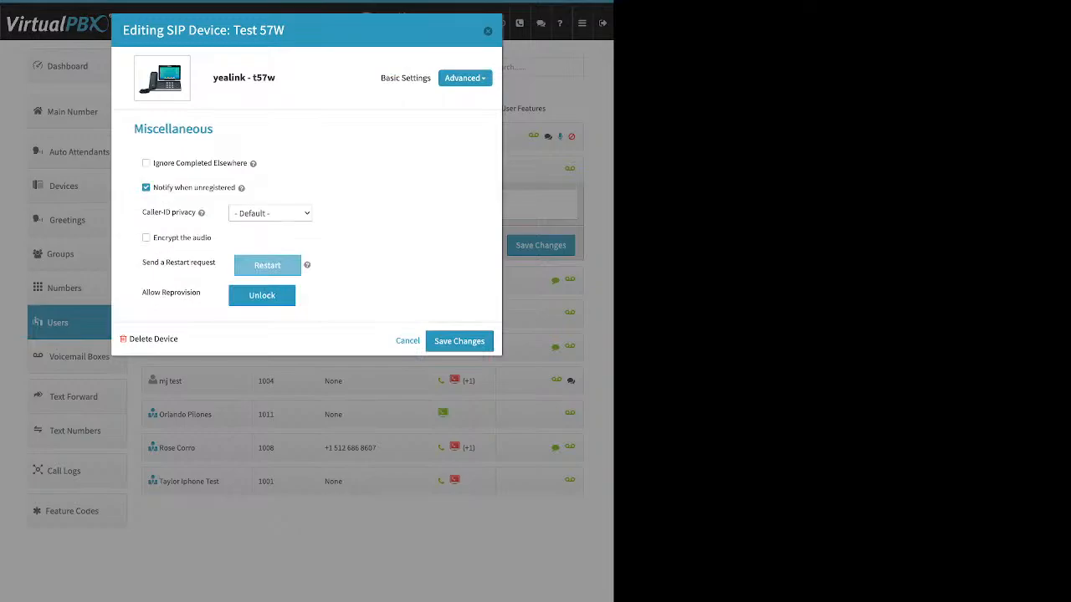
pyautogui.moveTo(143, 292); pyautogui.dragTo(201, 292)
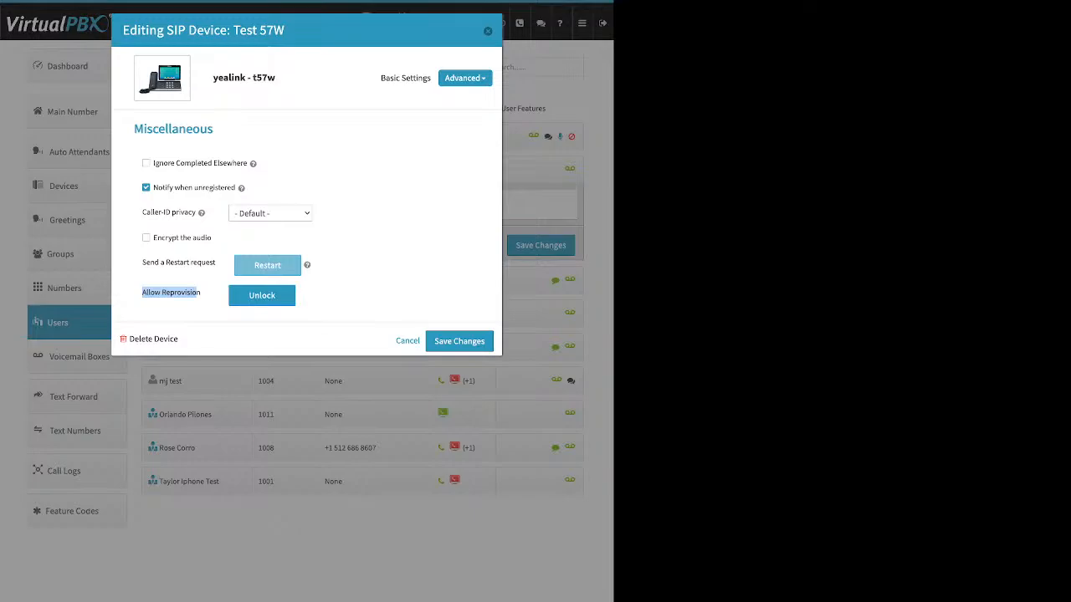
pyautogui.click(407, 341)
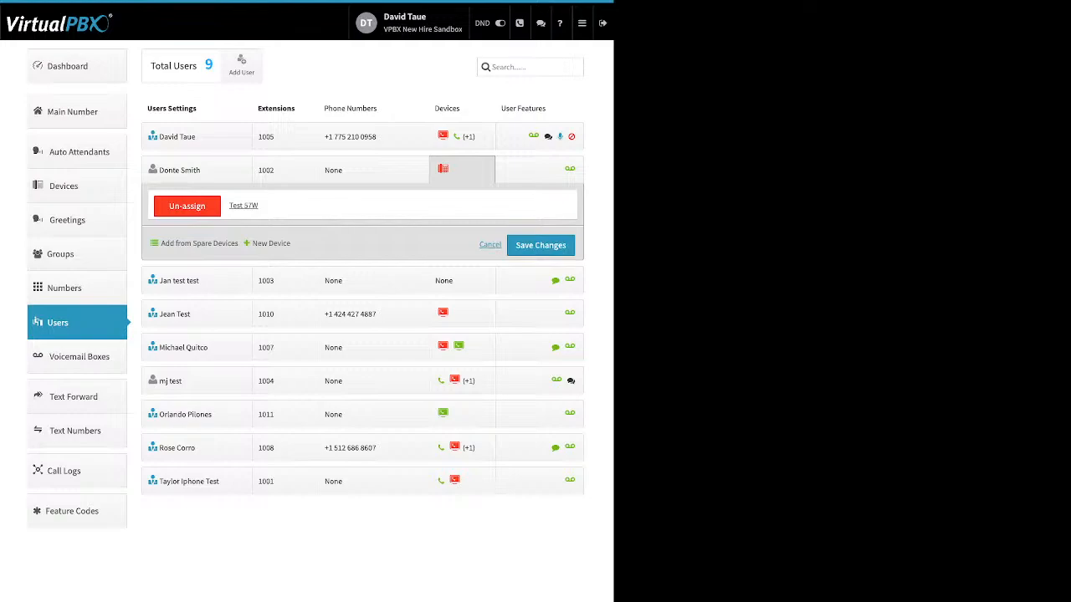
pyautogui.click(490, 245)
pyautogui.click(462, 169)
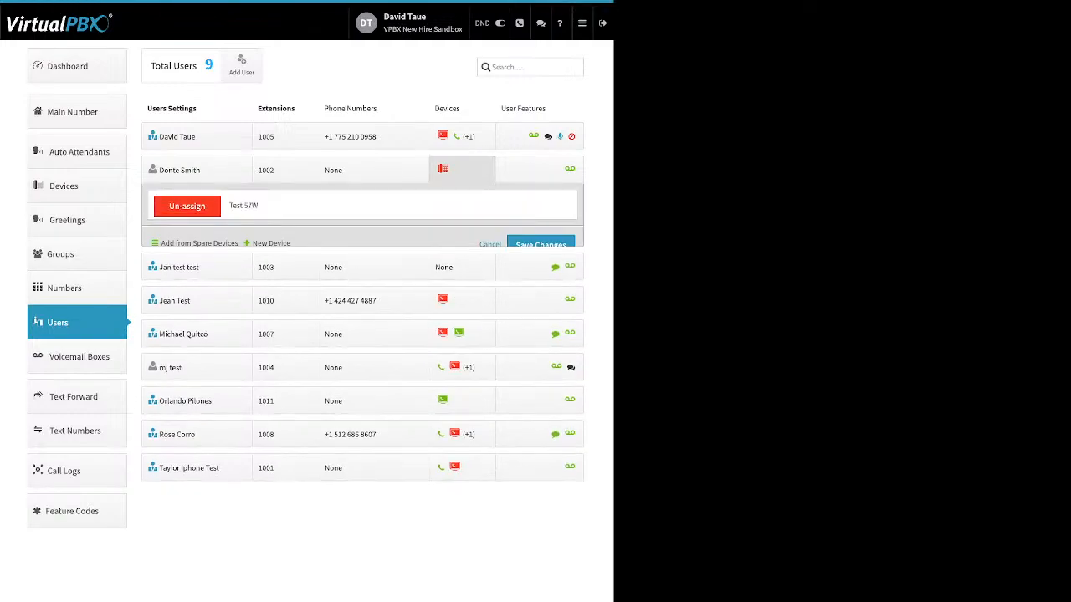
pyautogui.click(462, 136)
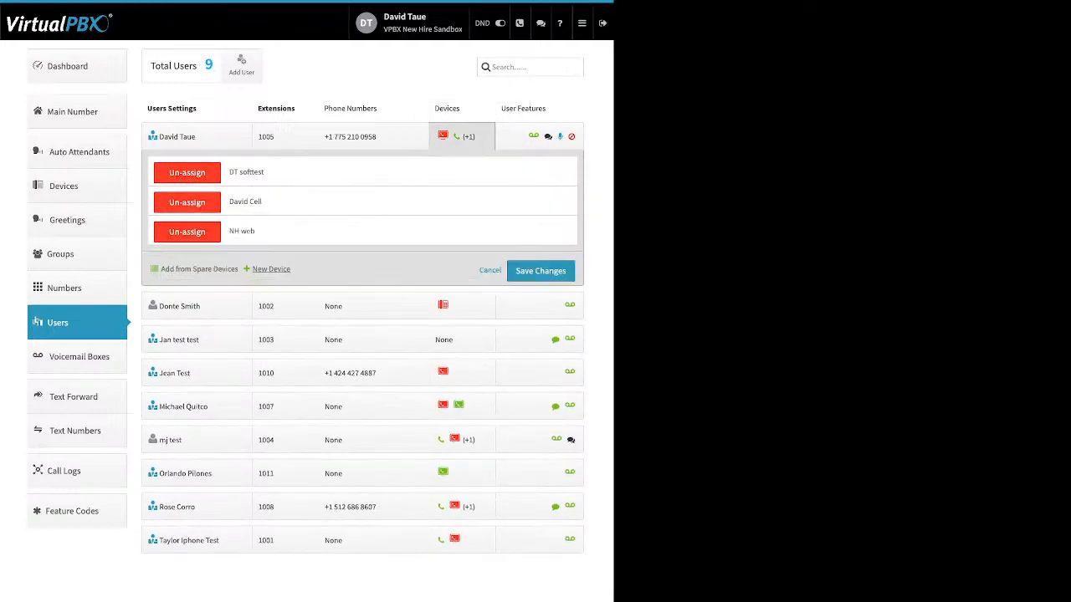
pyautogui.click(271, 268)
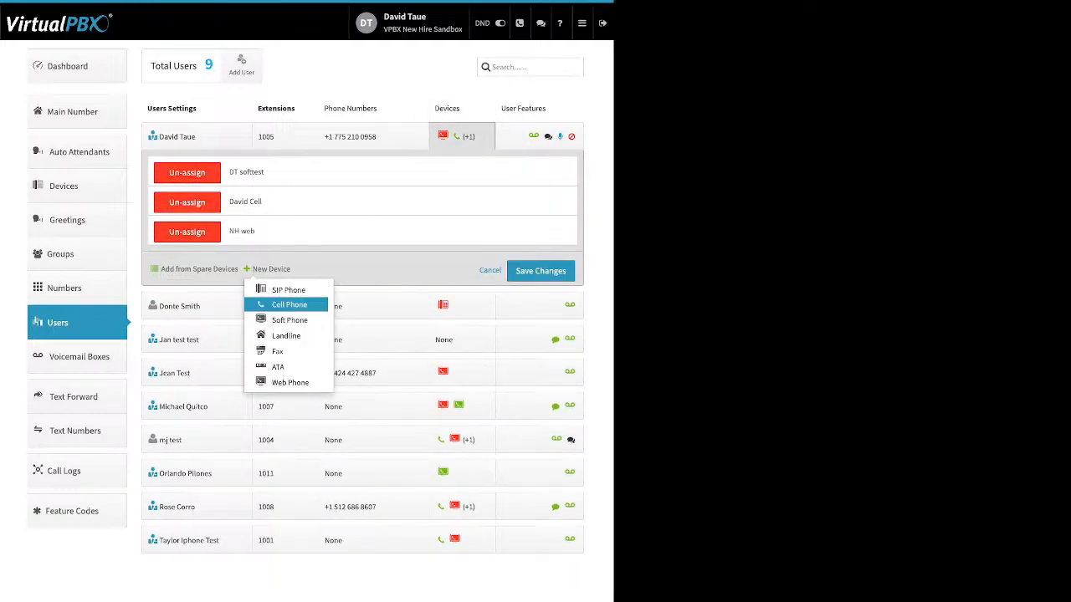
pyautogui.click(289, 304)
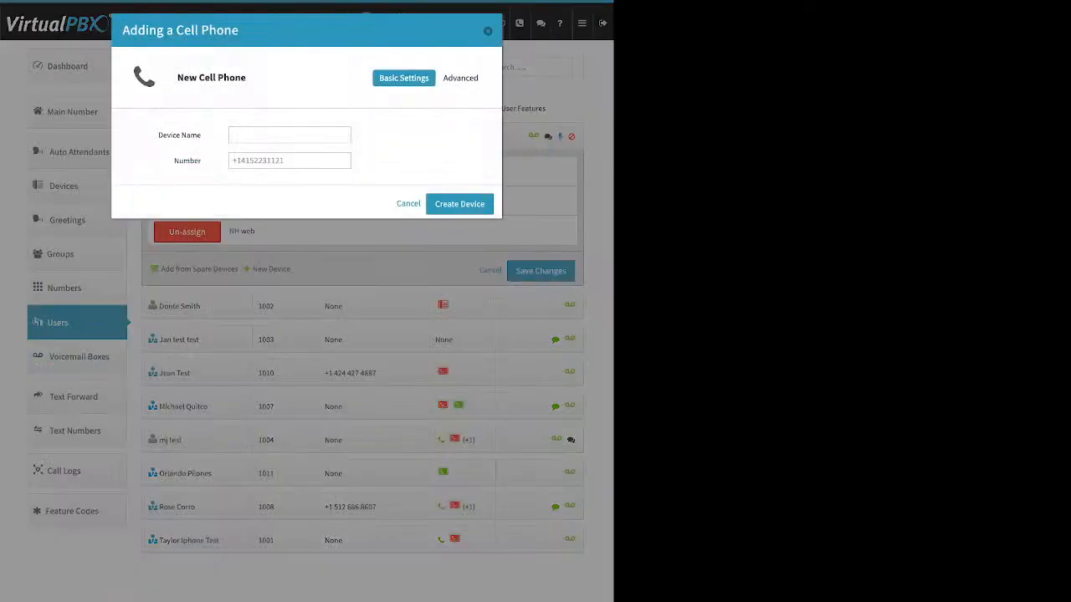
pyautogui.moveTo(158, 135); pyautogui.dragTo(202, 161)
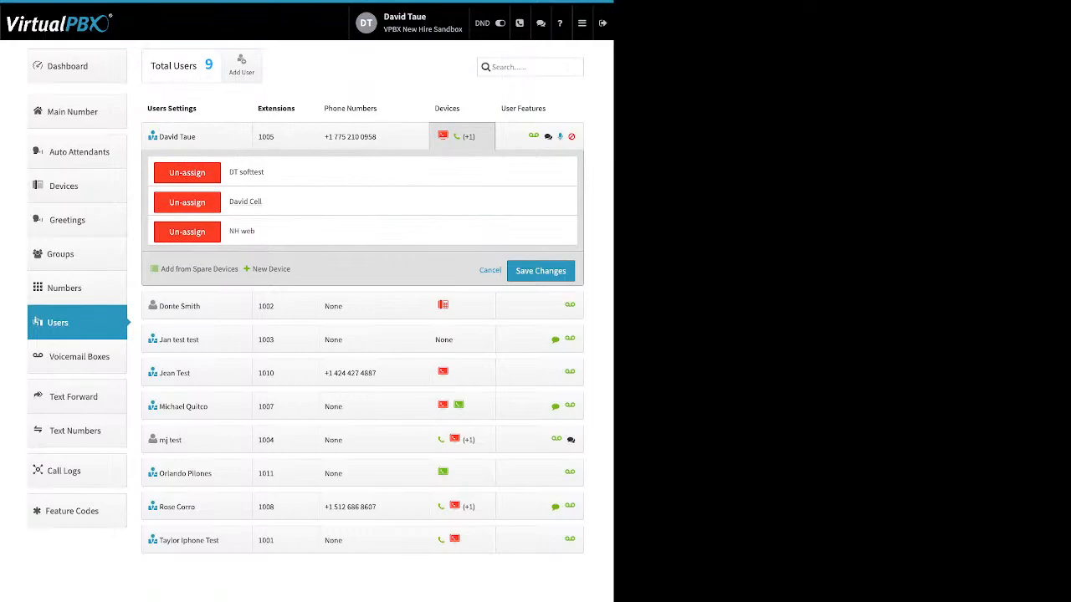
# Step: Open the David Cell device's settings and view its Advanced Options
pyautogui.click(245, 202)
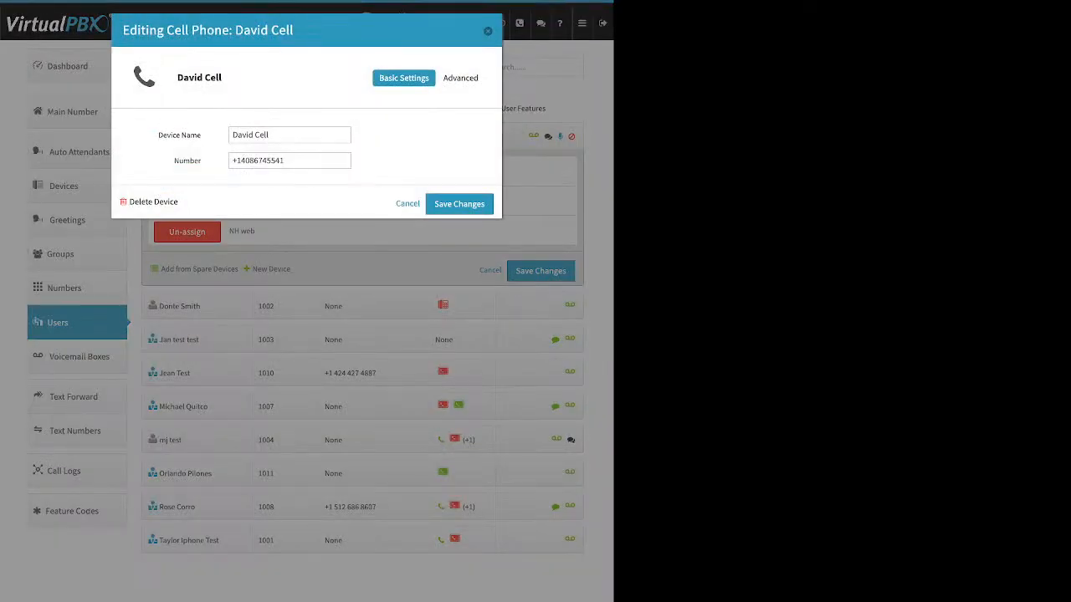
pyautogui.tripleClick(258, 161)
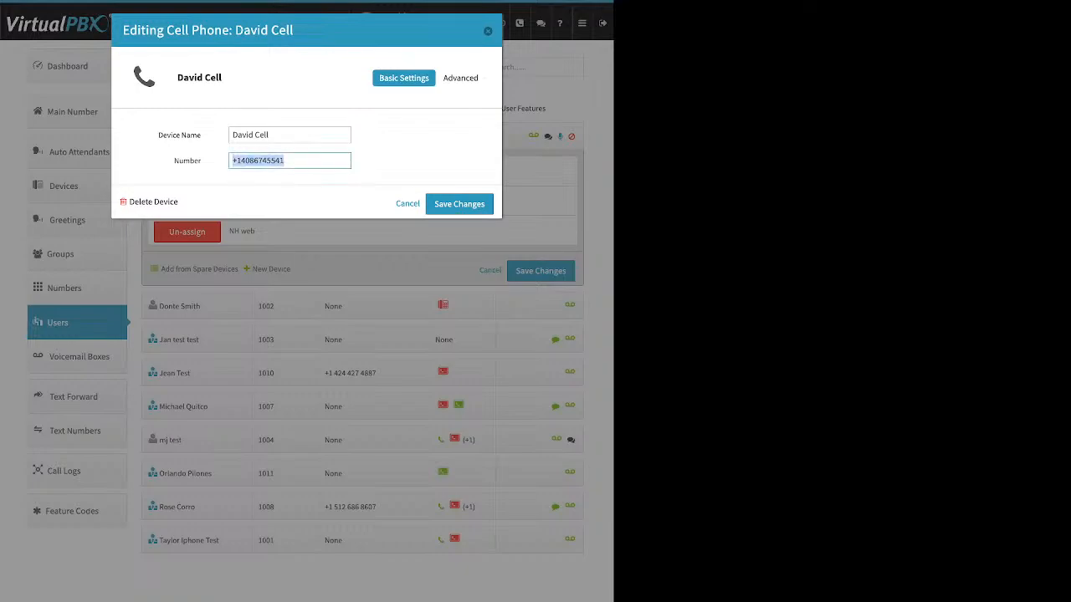
pyautogui.click(463, 78)
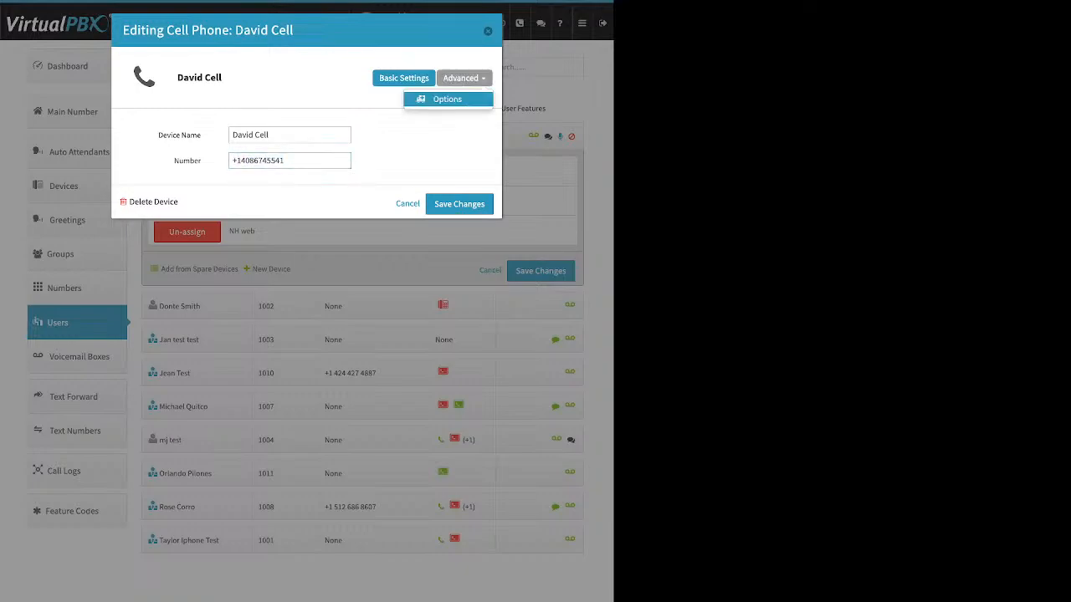
pyautogui.click(447, 98)
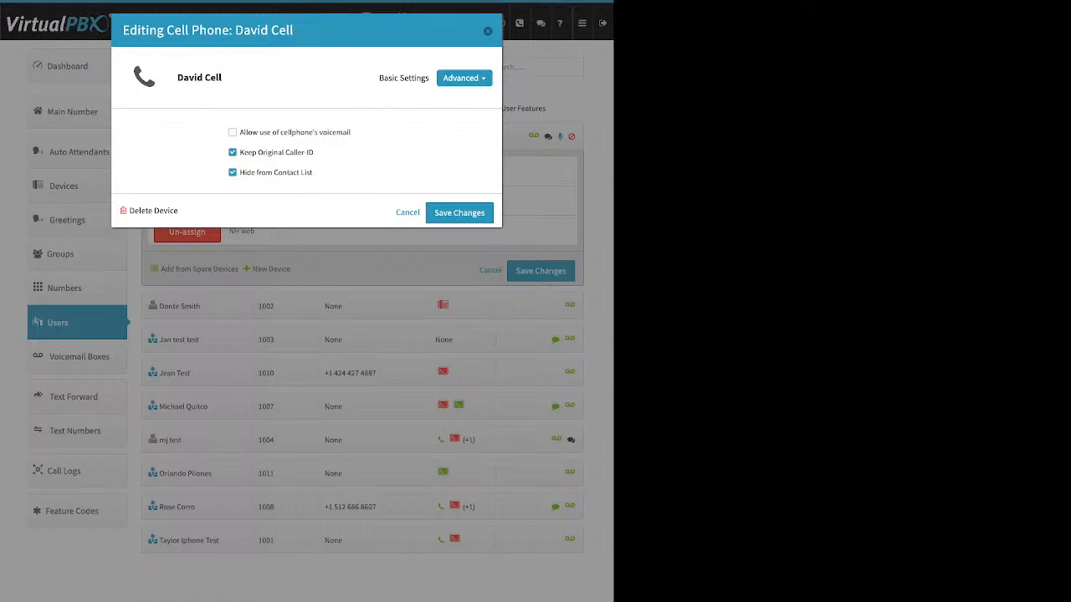
# Step: Toggle the cellphone voicemail and Keep Original Caller-ID options, then close the device dialog without saving
pyautogui.moveTo(351, 132); pyautogui.dragTo(249, 132)
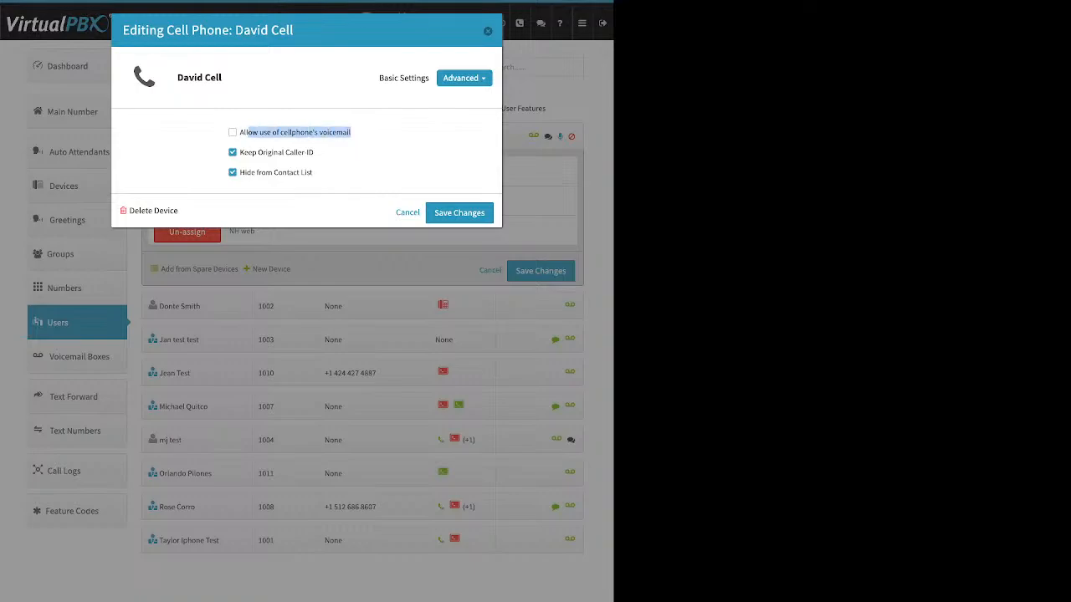
pyautogui.click(233, 132)
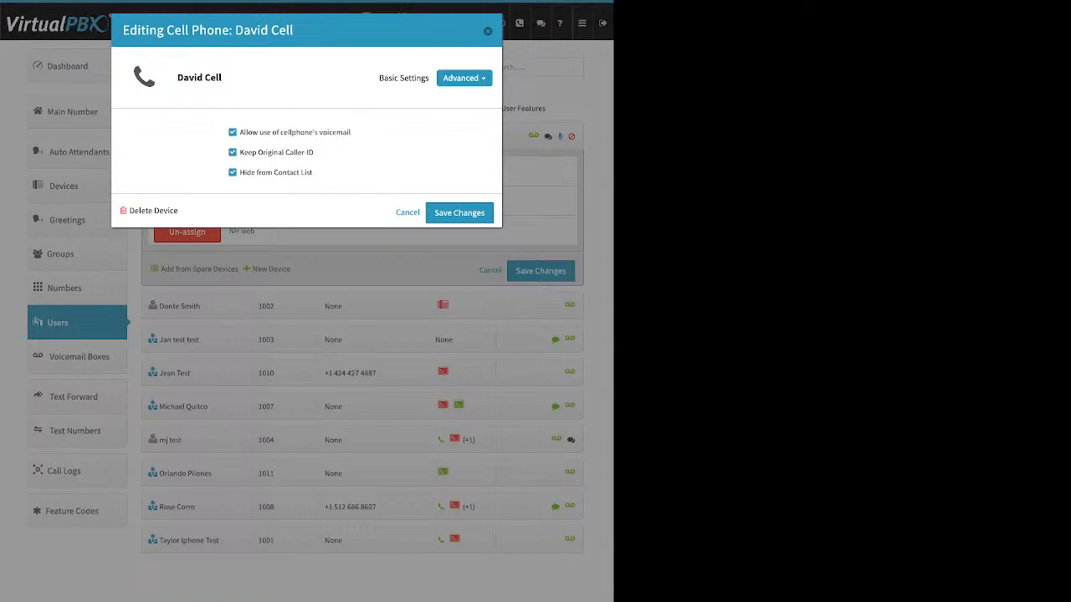
pyautogui.click(233, 132)
pyautogui.moveTo(315, 152); pyautogui.dragTo(240, 152)
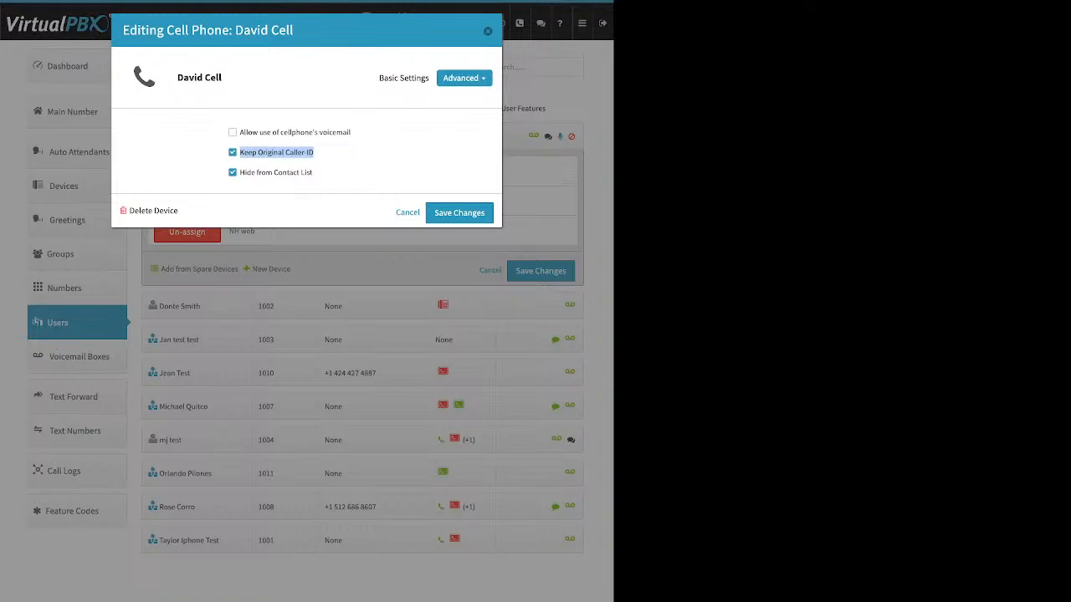
pyautogui.click(233, 152)
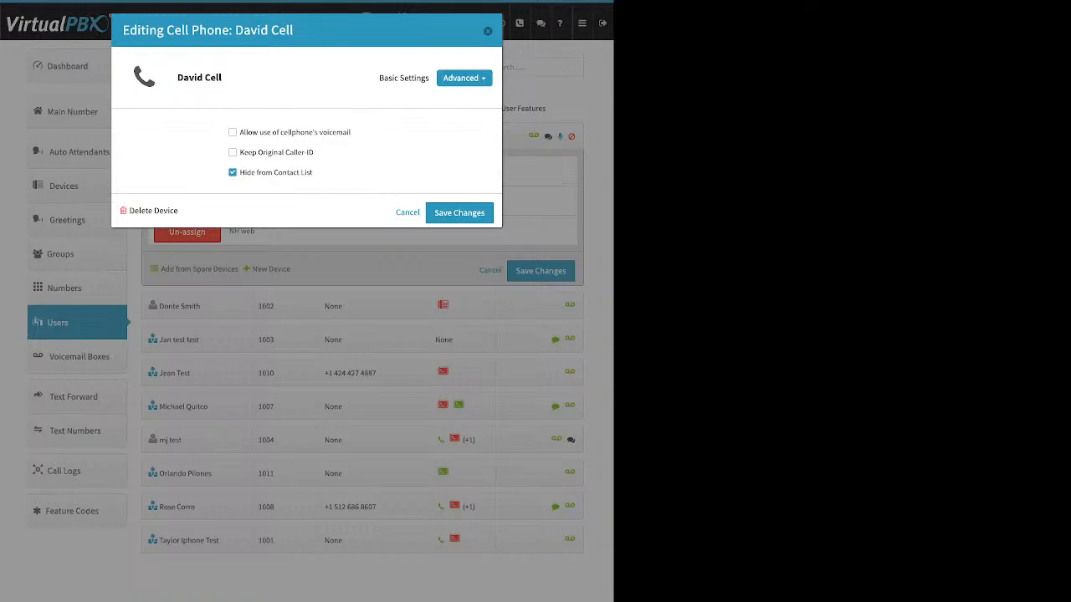
pyautogui.click(488, 31)
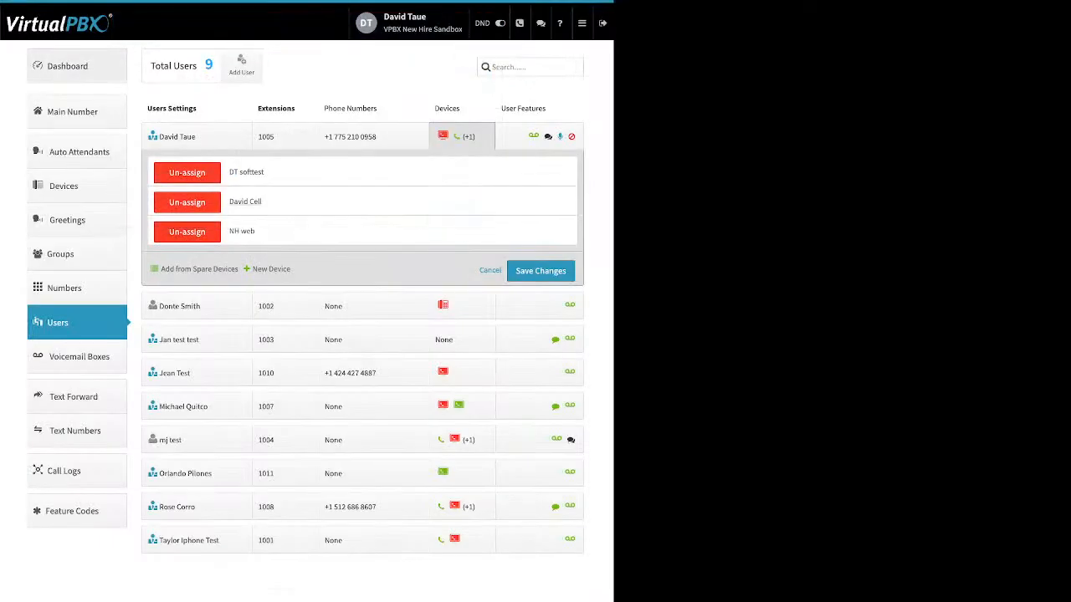
# Step: Return to the dashboard and open the company Caller ID settings to review its number, name and emergency fields
pyautogui.click(67, 66)
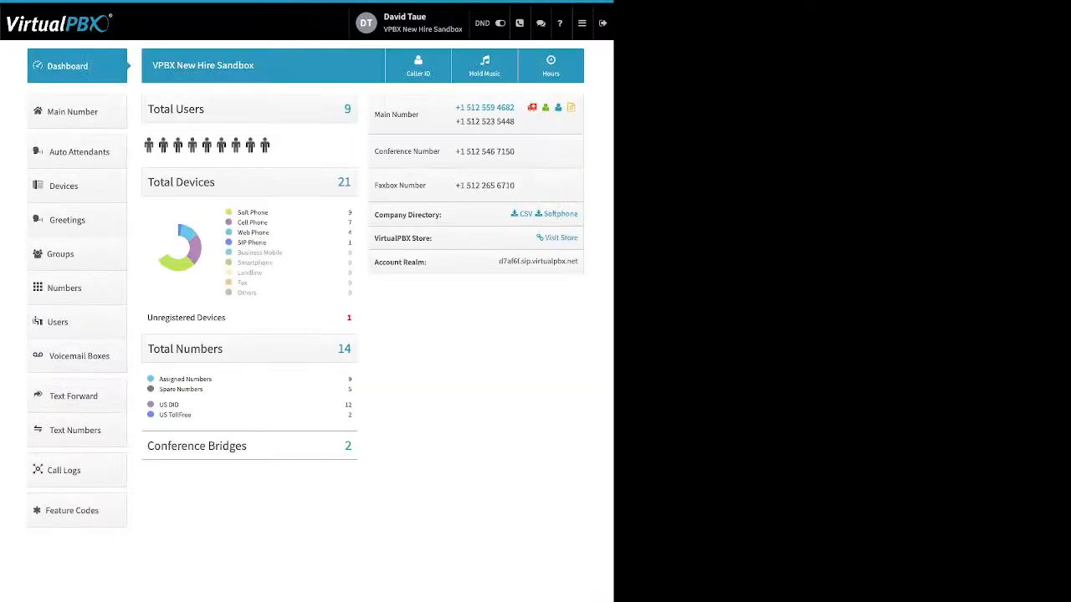
pyautogui.click(418, 66)
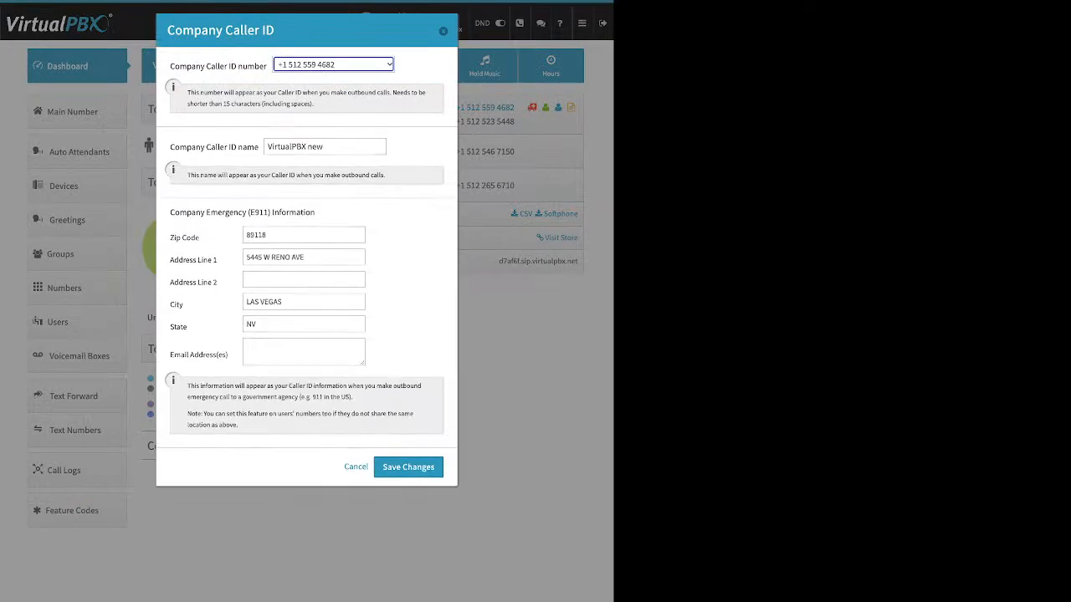
pyautogui.moveTo(174, 66); pyautogui.dragTo(261, 66)
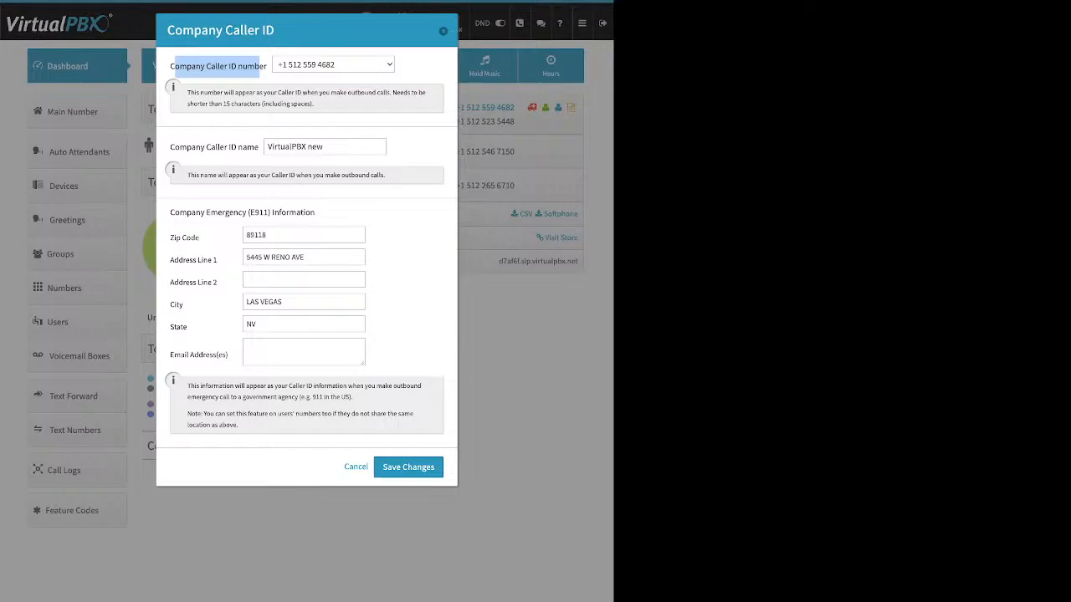
pyautogui.click(219, 67)
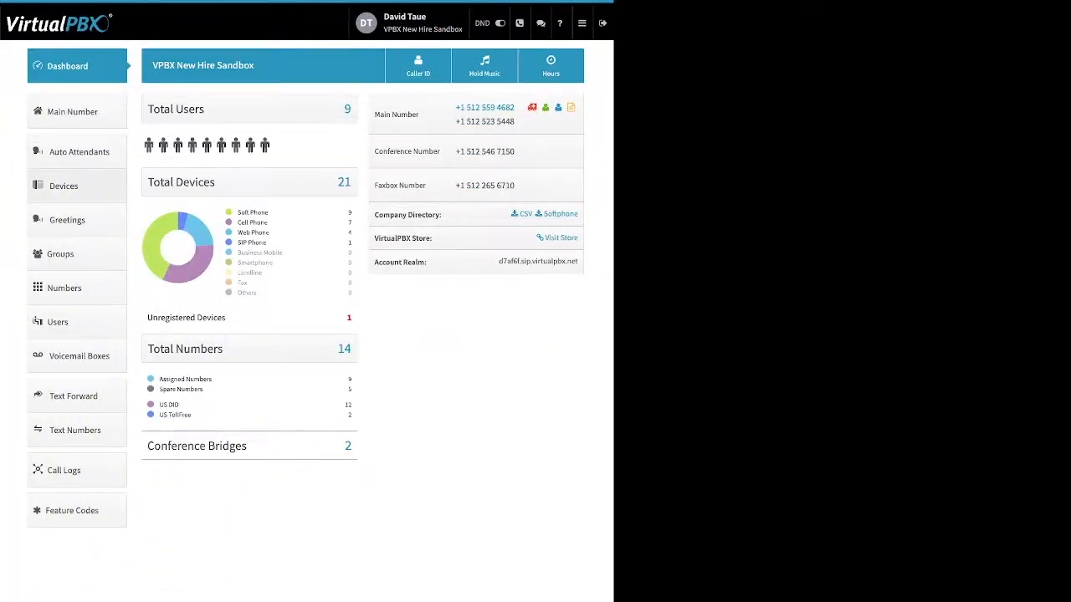
# Step: Open Jan test test's devices and start adding a new soft phone, dismissing the emergency information notice
pyautogui.click(77, 322)
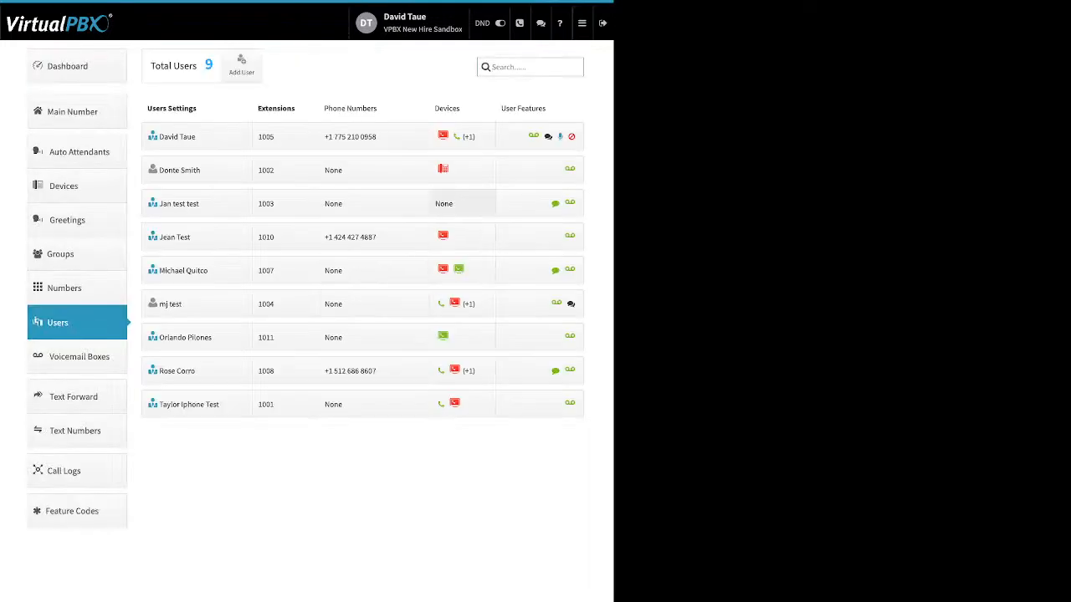
pyautogui.click(461, 203)
pyautogui.click(271, 276)
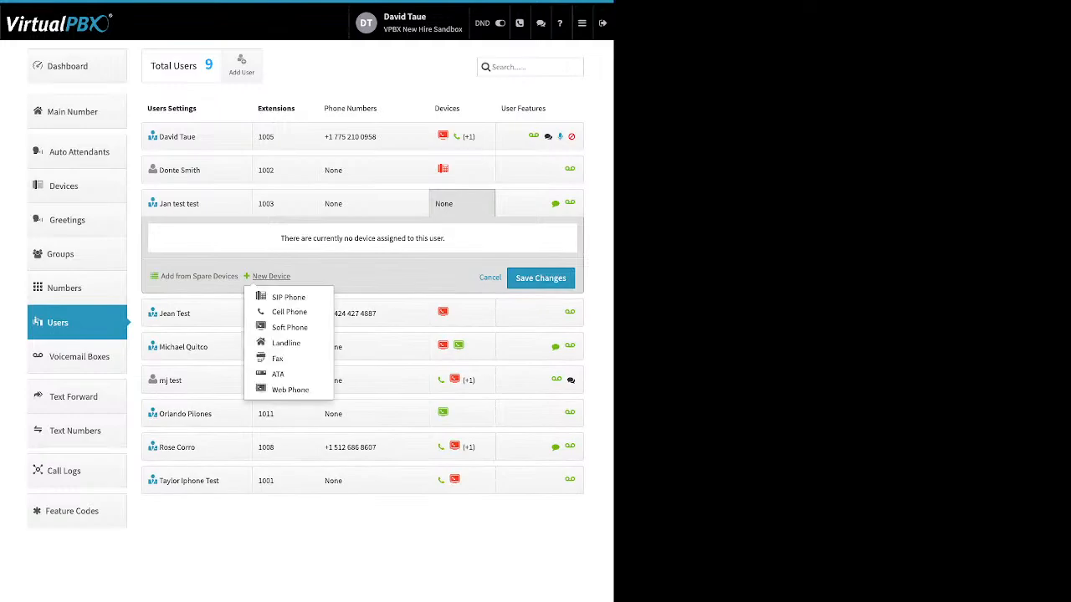
pyautogui.click(289, 327)
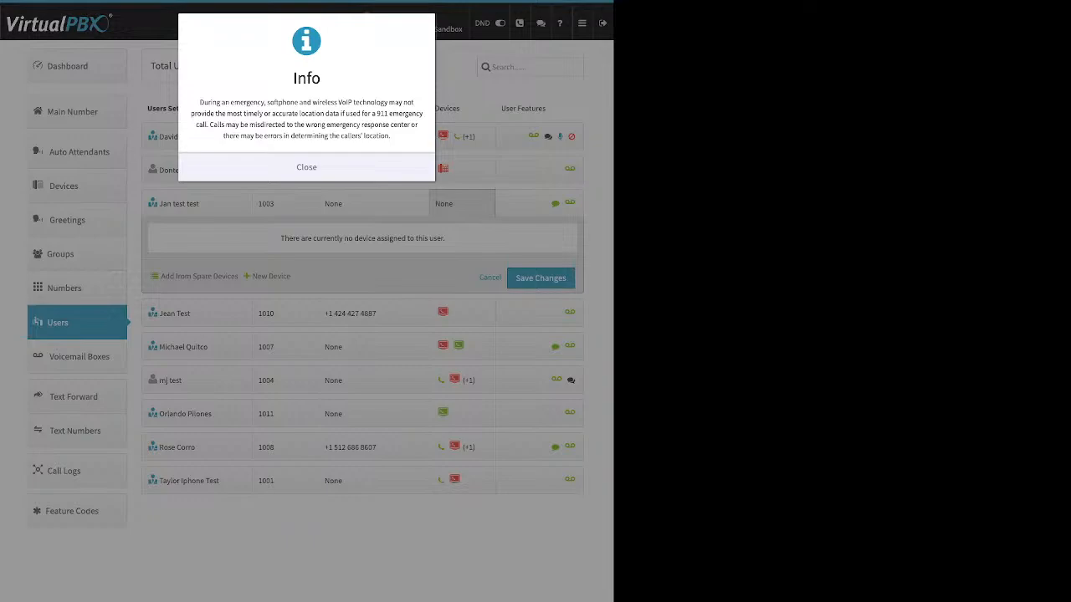
pyautogui.click(306, 167)
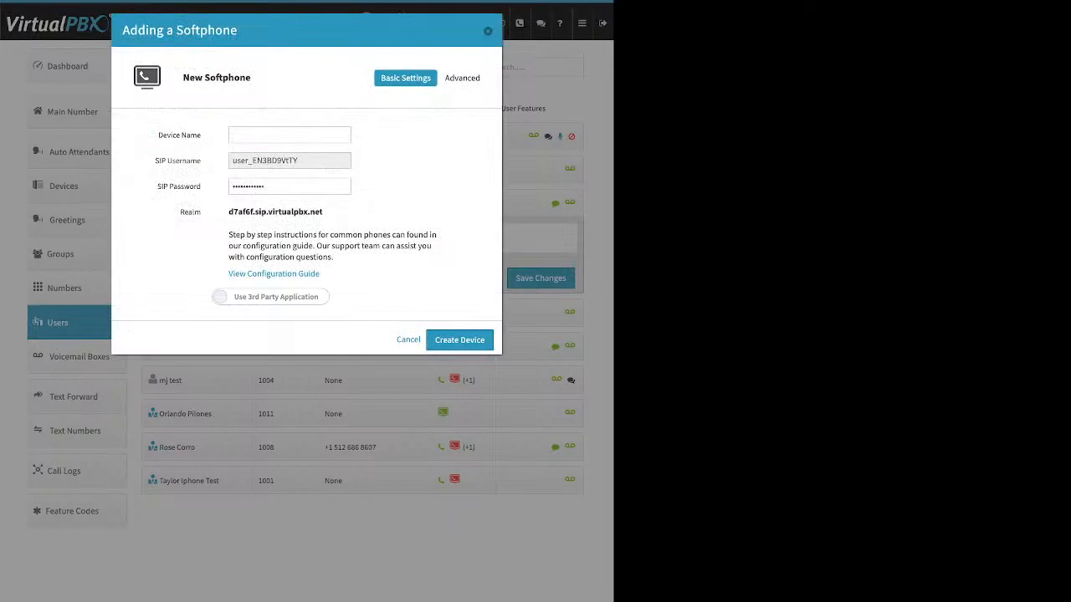
# Step: Review the softphone's name, SIP username, password, realm and guide link, switch on the VirtualPBX application option, then cancel
pyautogui.moveTo(158, 134); pyautogui.dragTo(201, 135)
pyautogui.click(201, 135)
pyautogui.moveTo(301, 161); pyautogui.dragTo(231, 160)
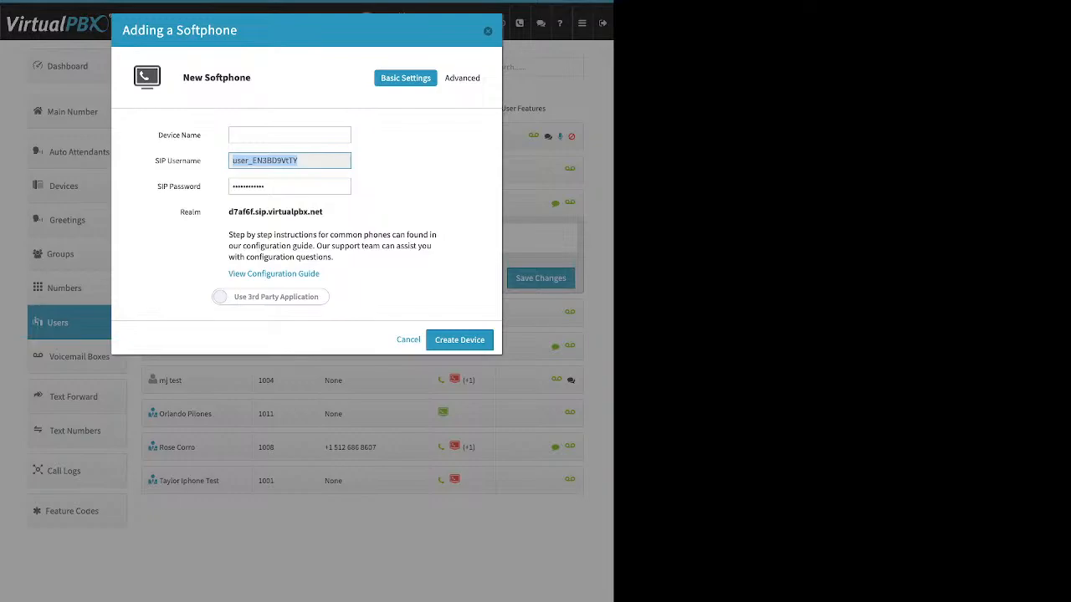
pyautogui.click(300, 187)
pyautogui.moveTo(300, 187); pyautogui.dragTo(231, 187)
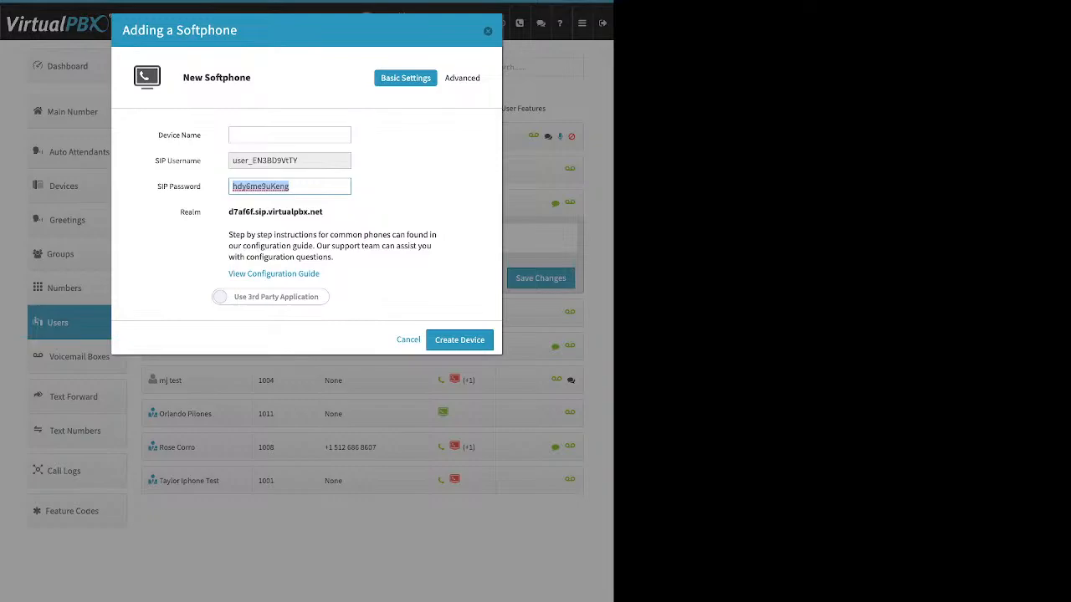
pyautogui.moveTo(325, 212); pyautogui.dragTo(229, 212)
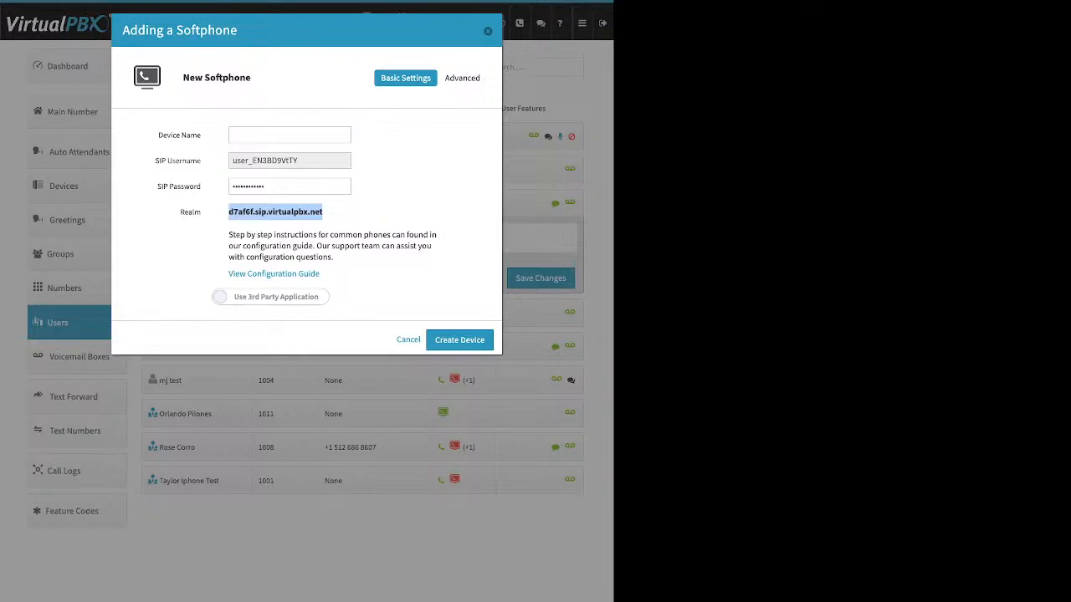
pyautogui.click(276, 212)
pyautogui.moveTo(228, 274); pyautogui.dragTo(321, 274)
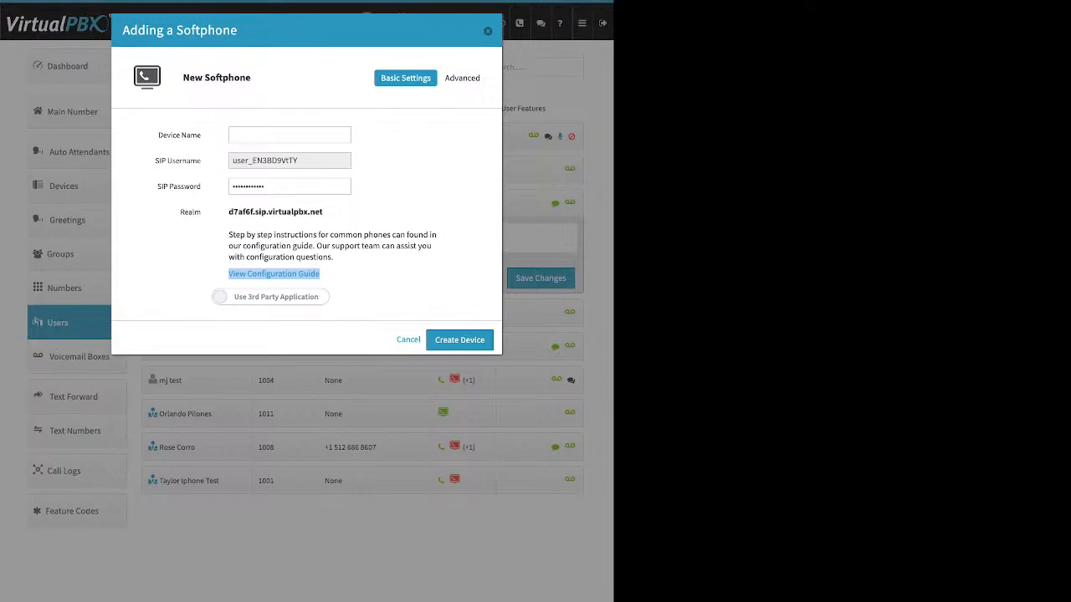
pyautogui.click(270, 297)
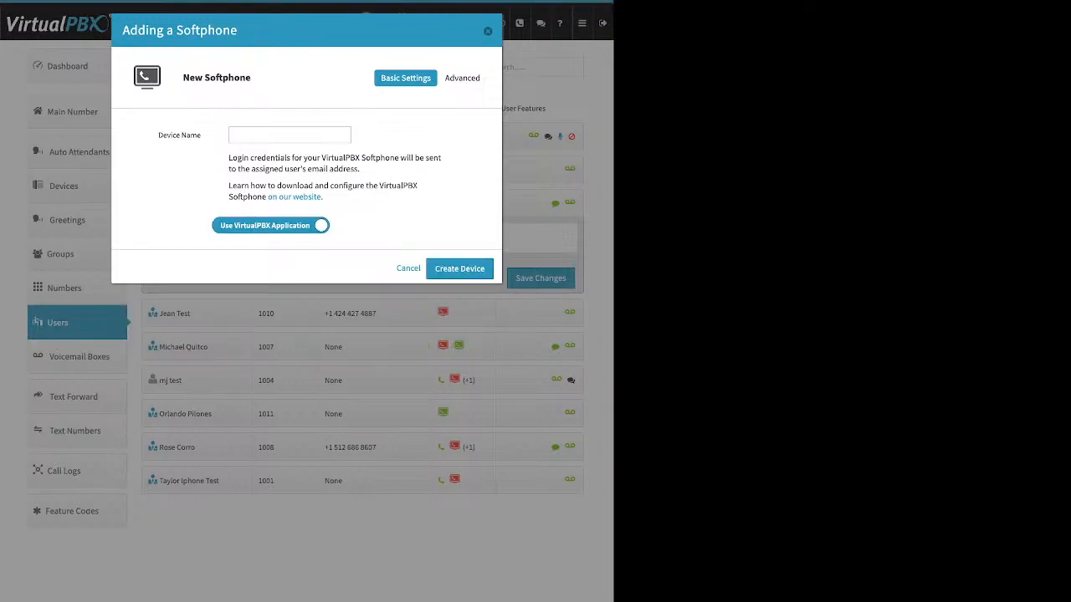
pyautogui.click(289, 135)
pyautogui.press('Escape')
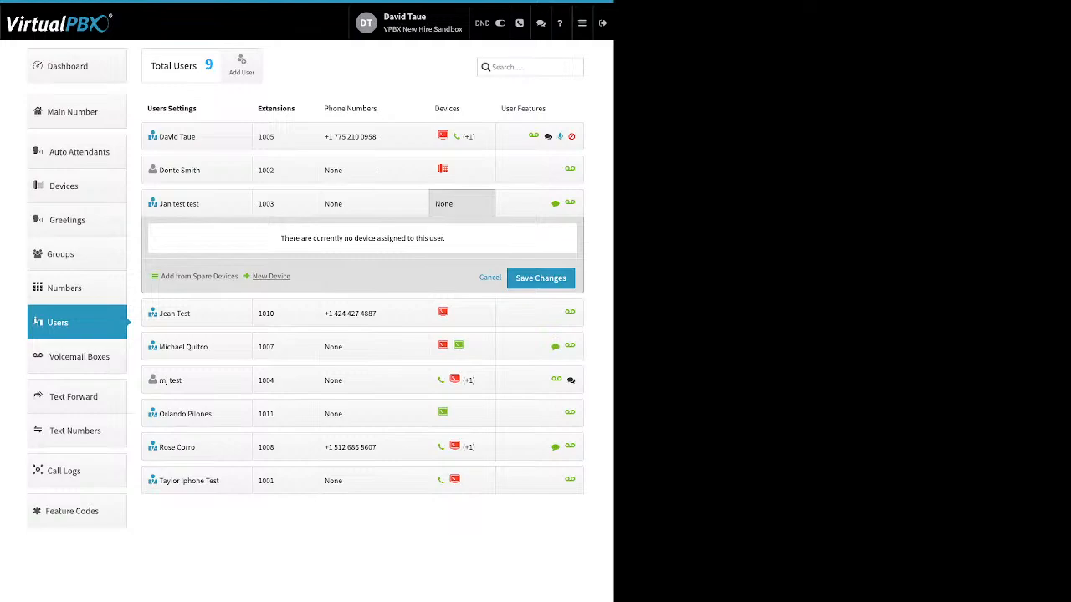
# Step: Start adding another soft phone for the user and cancel the form
pyautogui.click(270, 276)
pyautogui.click(289, 327)
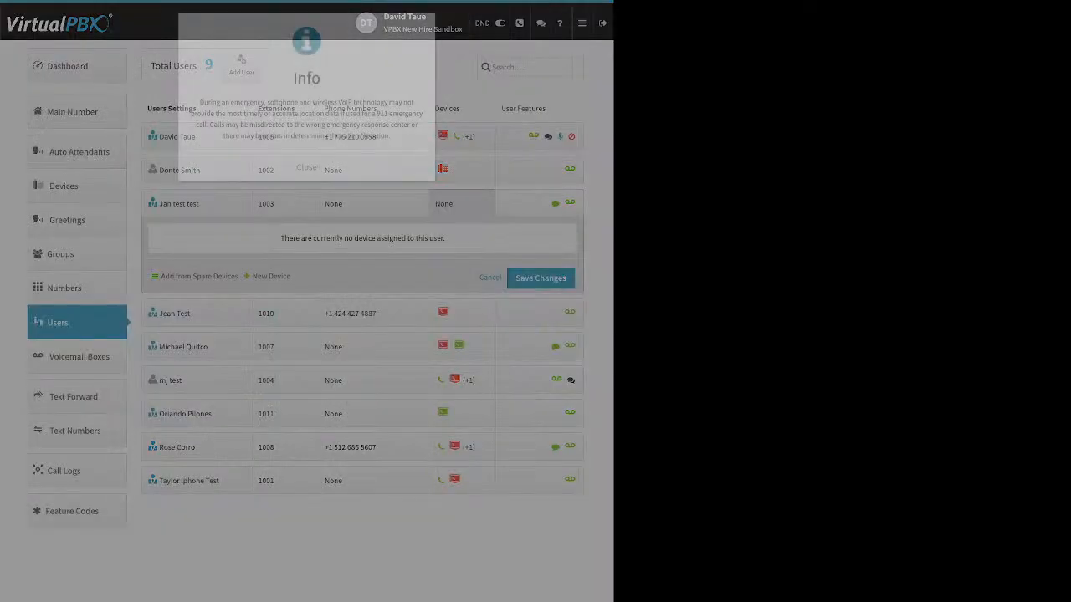
pyautogui.click(306, 167)
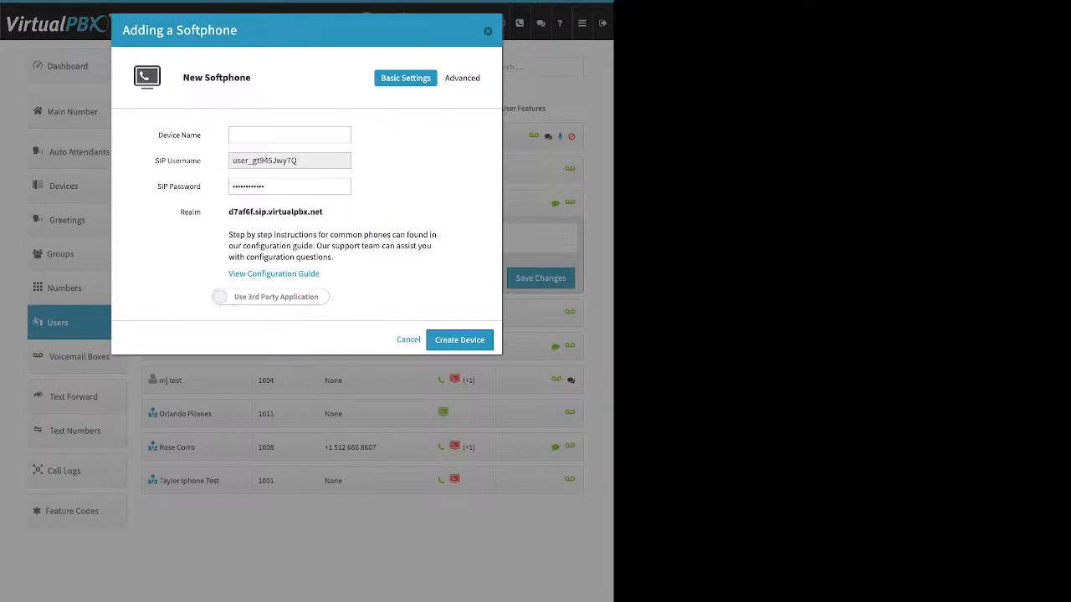
pyautogui.press('Escape')
# Step: Start adding a web phone for the user, review its name and realm fields, cancel, and collapse the device panel
pyautogui.click(271, 276)
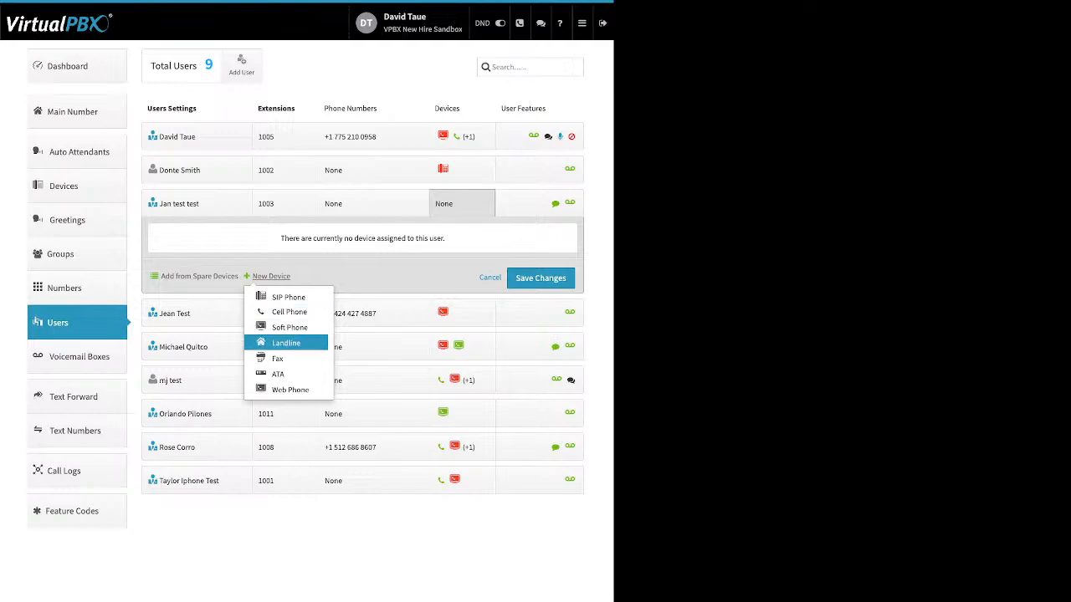
pyautogui.click(284, 390)
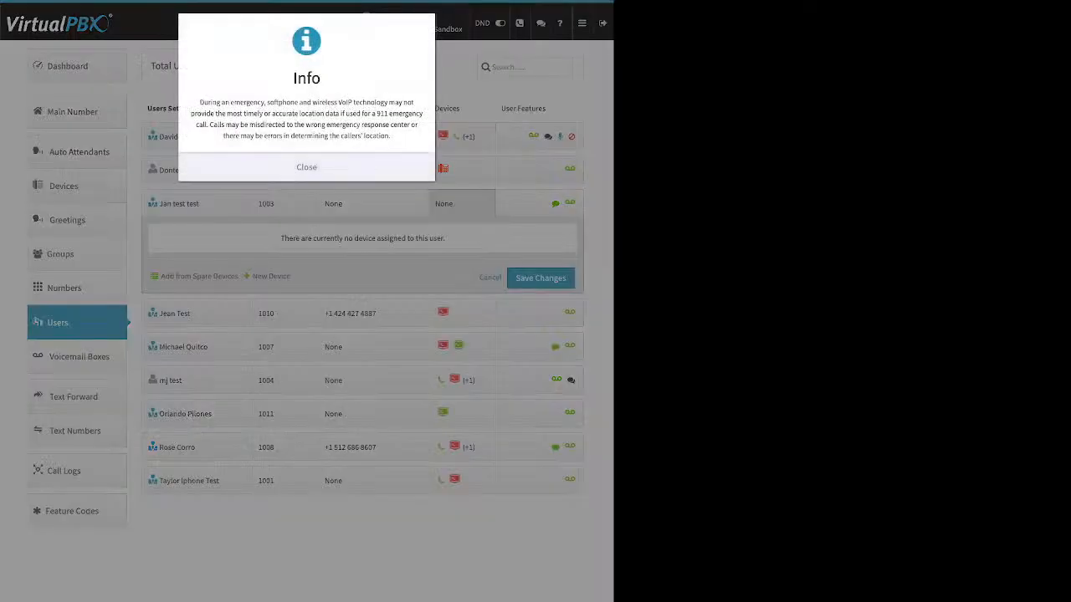
pyautogui.click(306, 168)
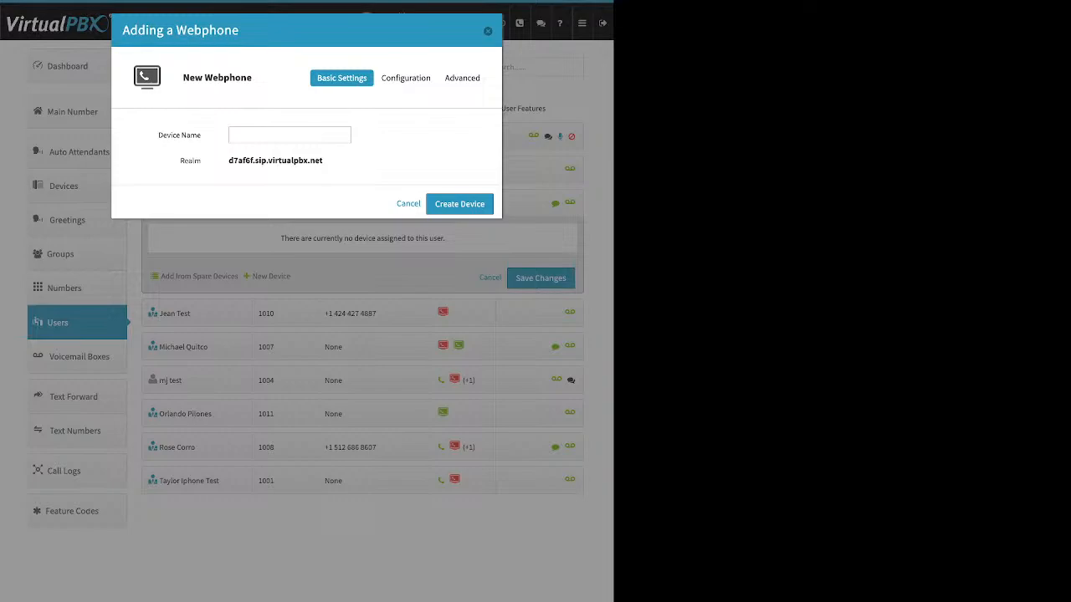
pyautogui.moveTo(201, 135); pyautogui.dragTo(191, 135)
pyautogui.press('Escape')
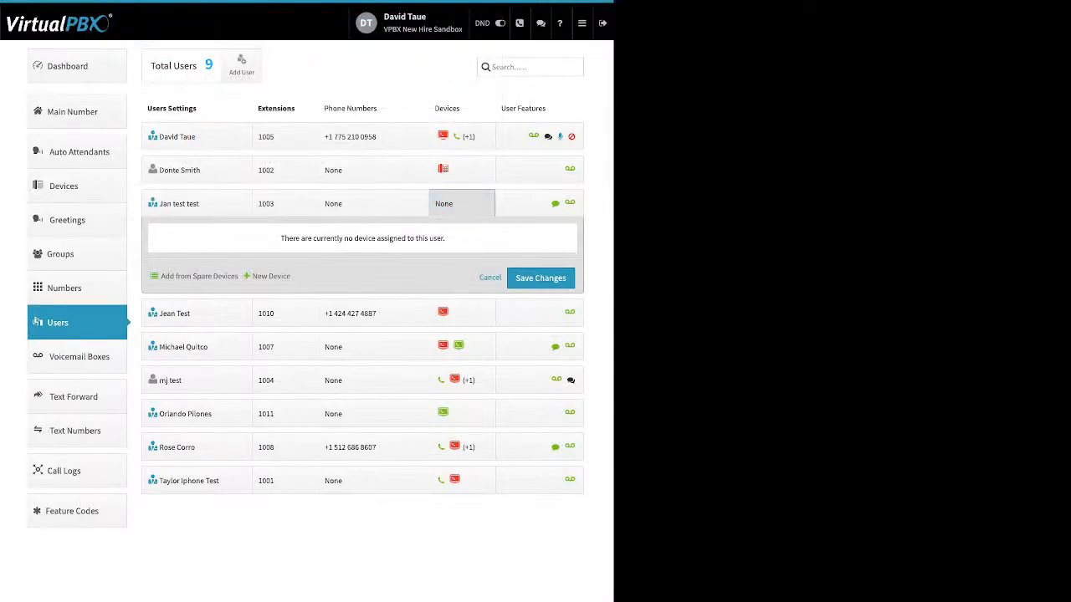
pyautogui.click(461, 203)
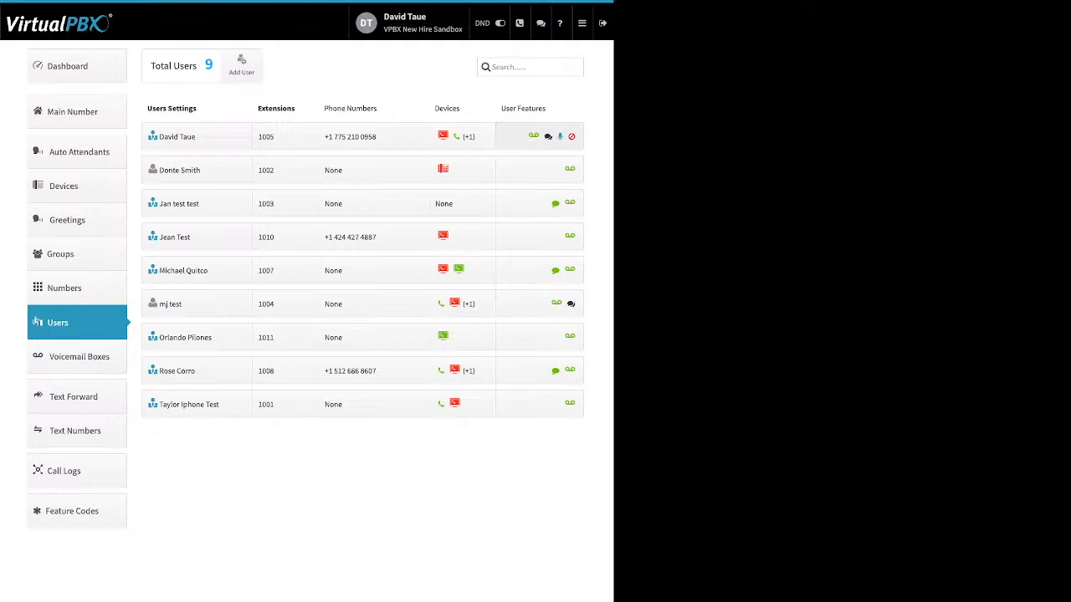
pyautogui.click(540, 136)
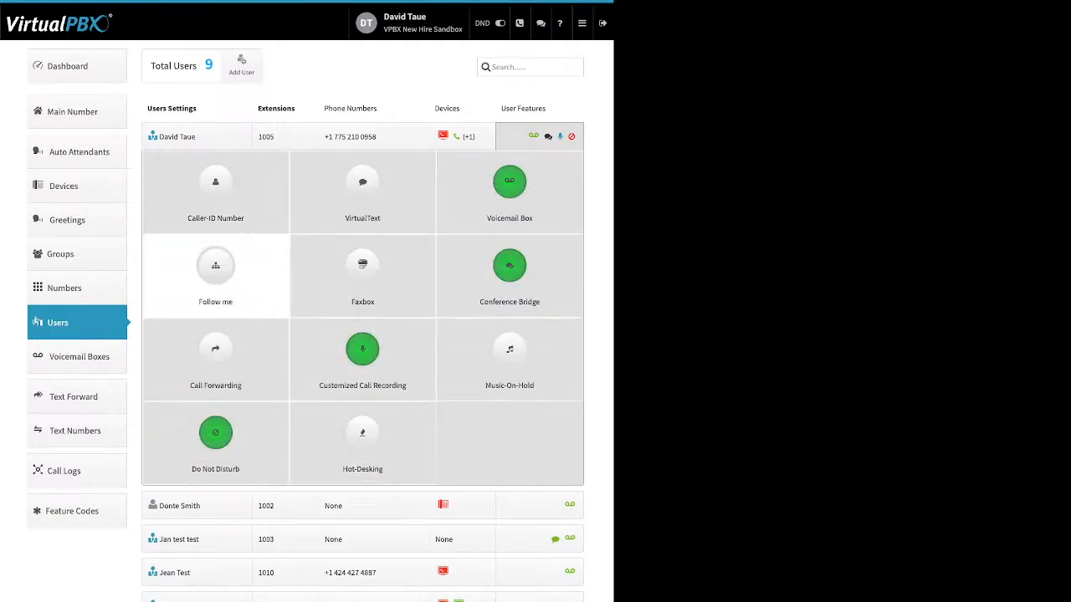
pyautogui.click(215, 188)
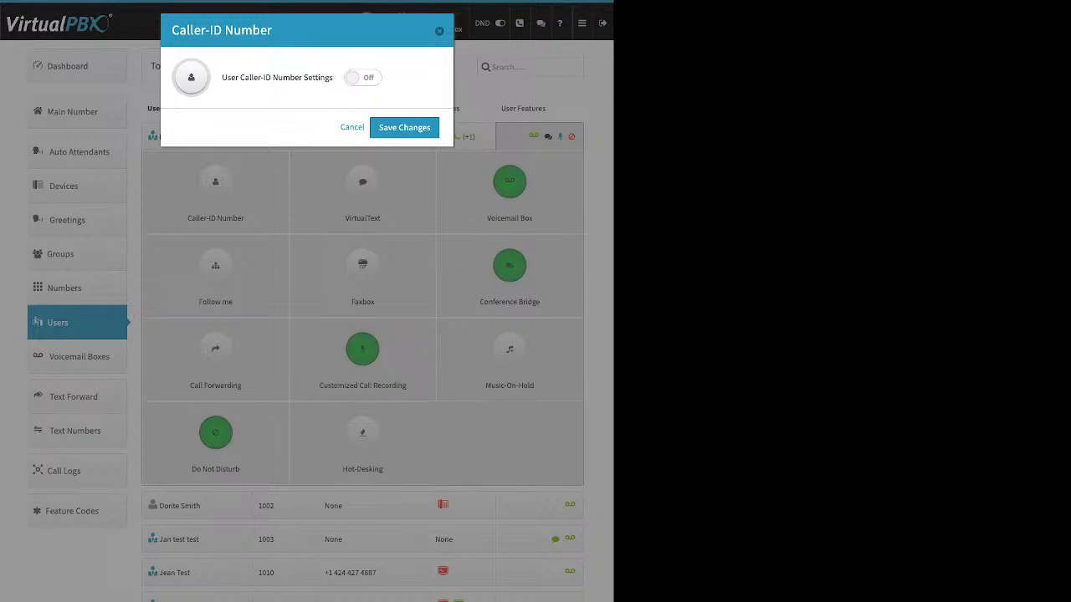
pyautogui.click(363, 77)
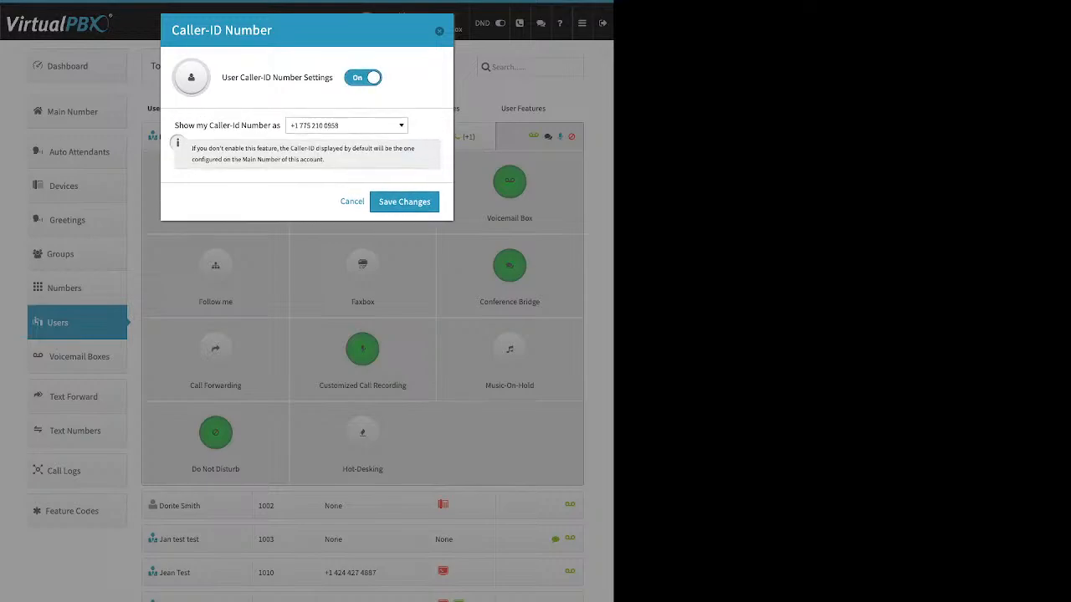
pyautogui.moveTo(174, 125); pyautogui.dragTo(281, 126)
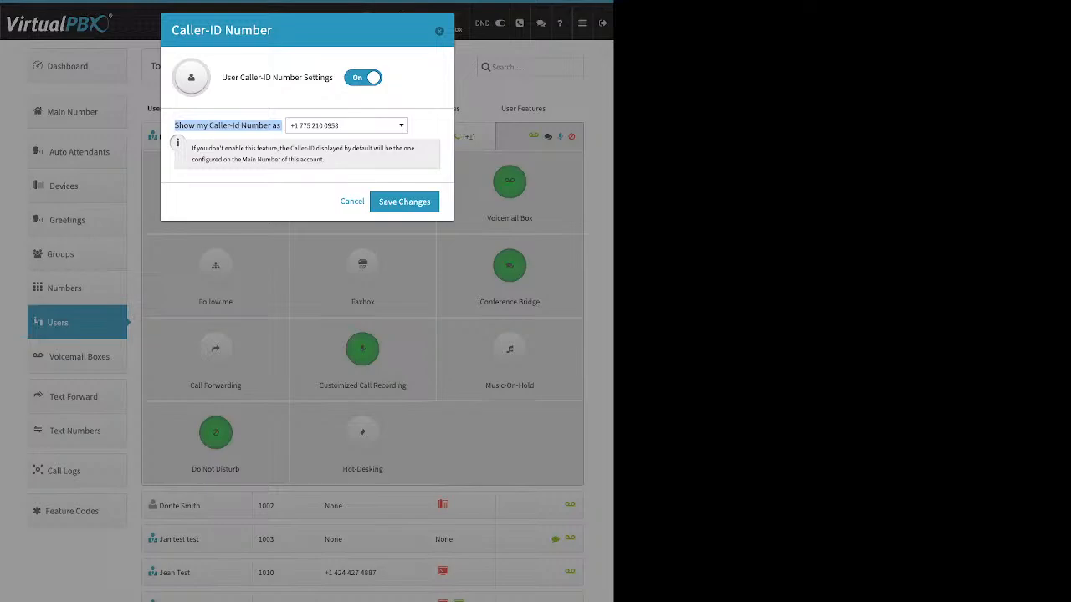
pyautogui.click(352, 201)
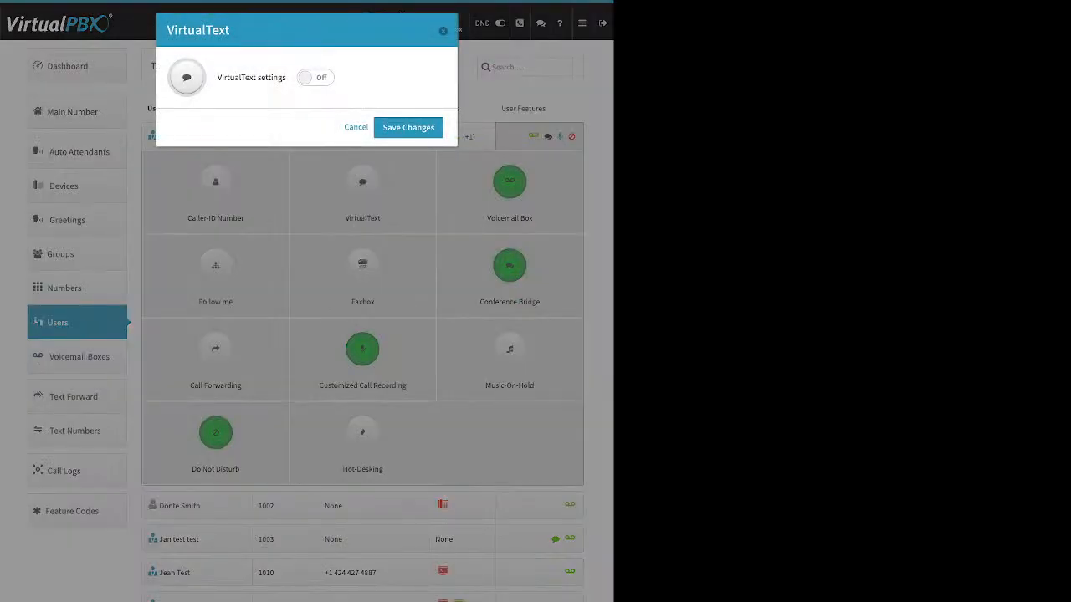
pyautogui.click(315, 78)
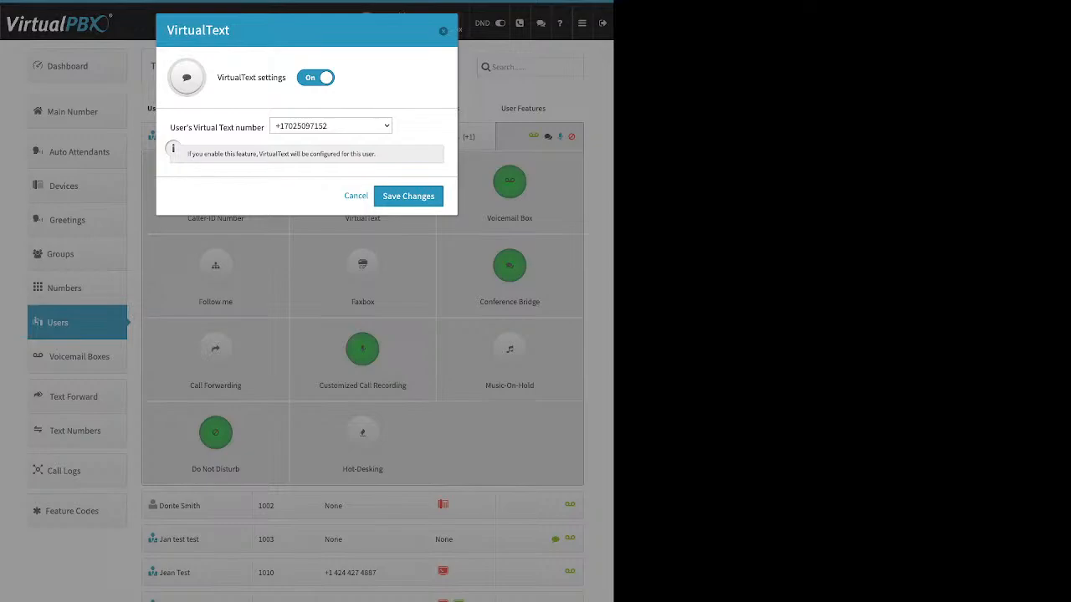
pyautogui.click(356, 196)
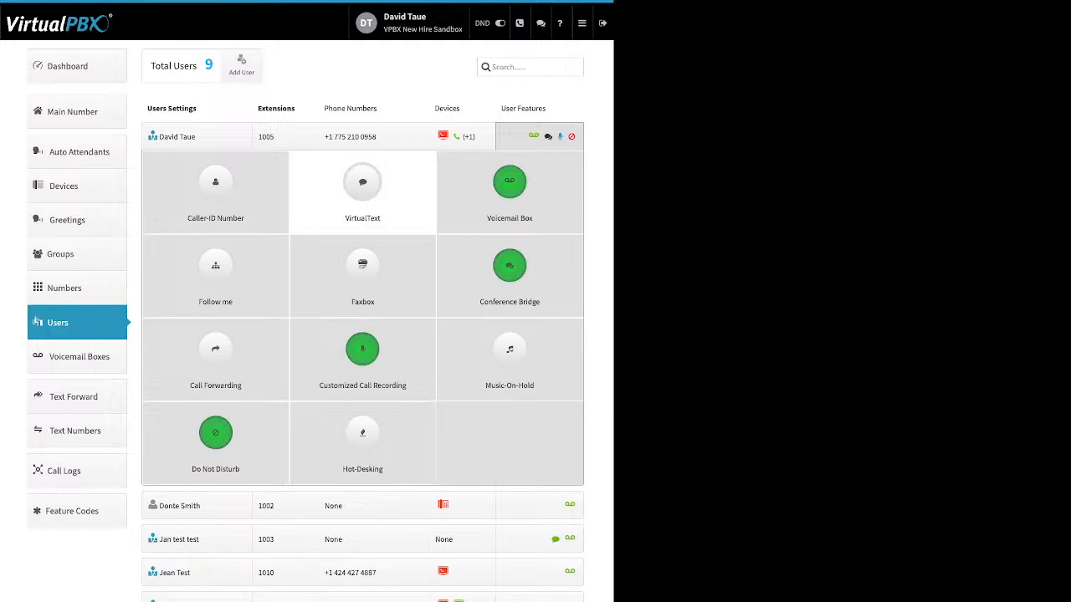
# Step: Open the Voicemail Box settings, review the voicemail-to-email options, and close the dialog
pyautogui.click(509, 193)
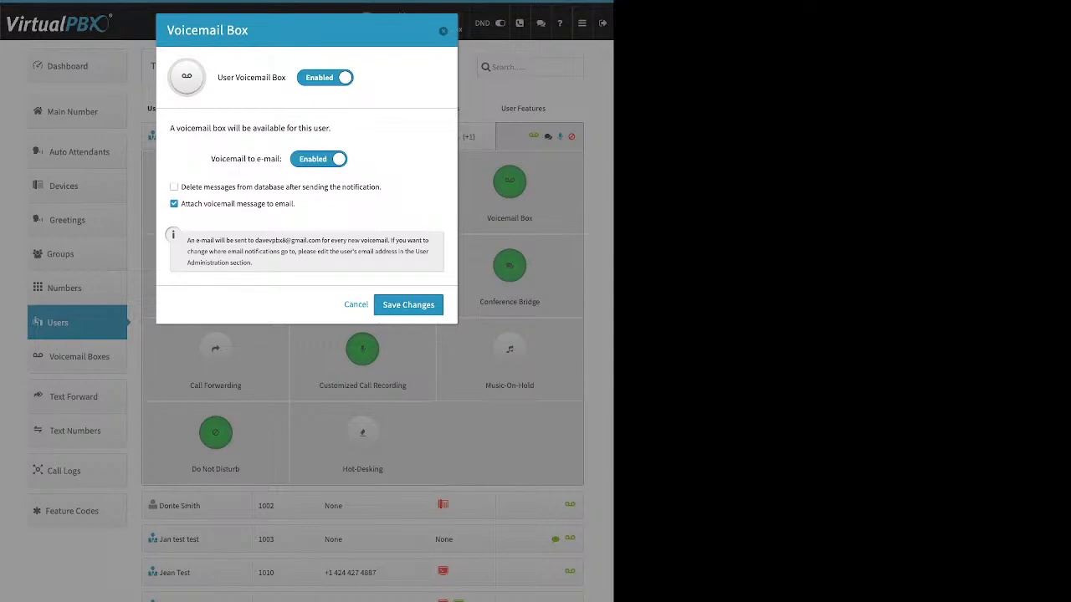
pyautogui.tripleClick(246, 159)
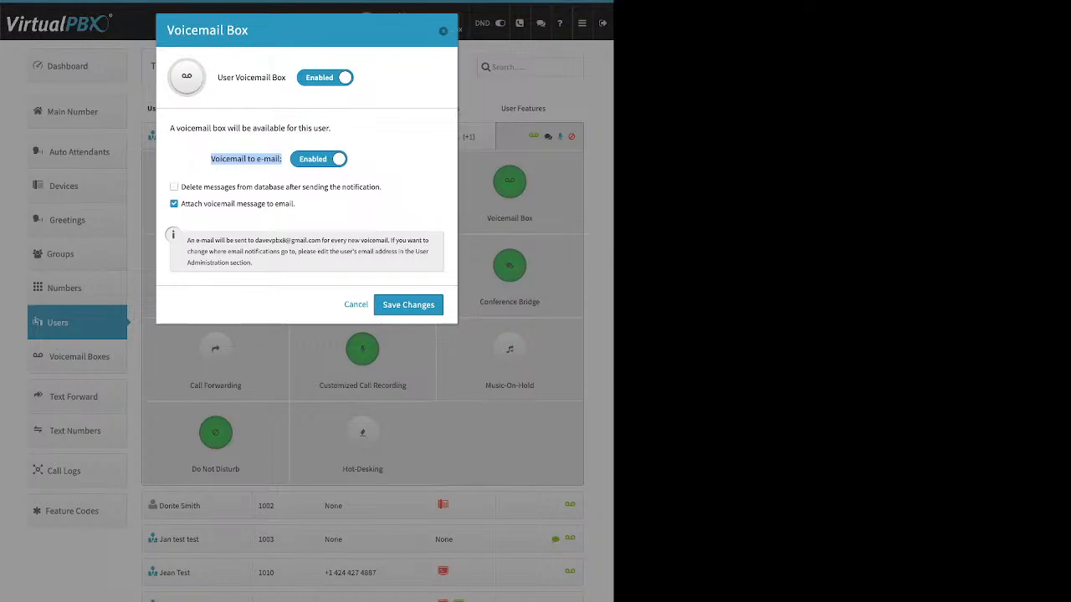
pyautogui.moveTo(383, 186); pyautogui.dragTo(180, 186)
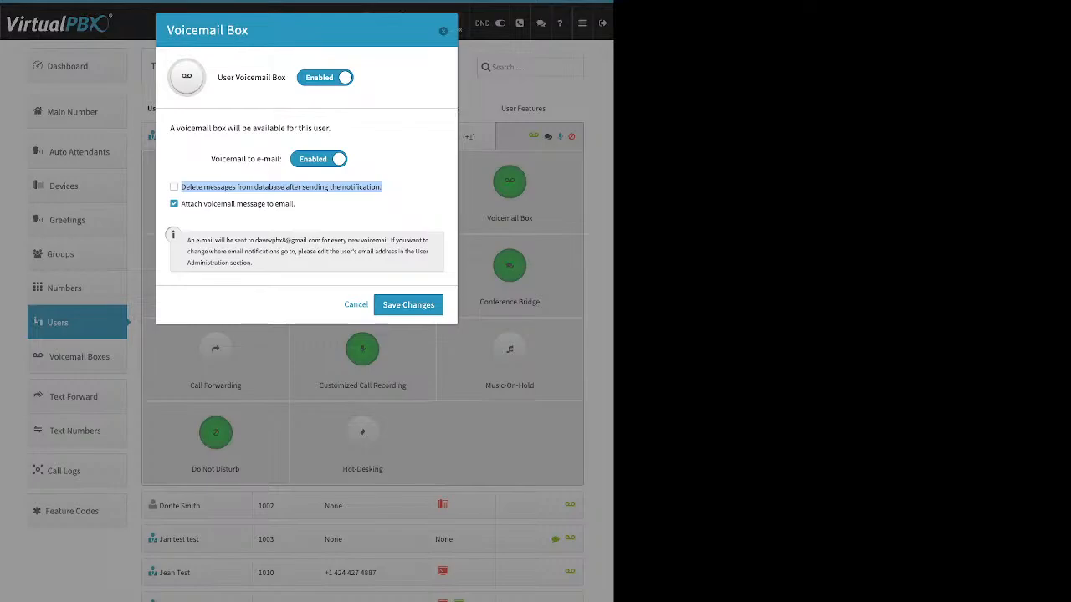
pyautogui.click(443, 31)
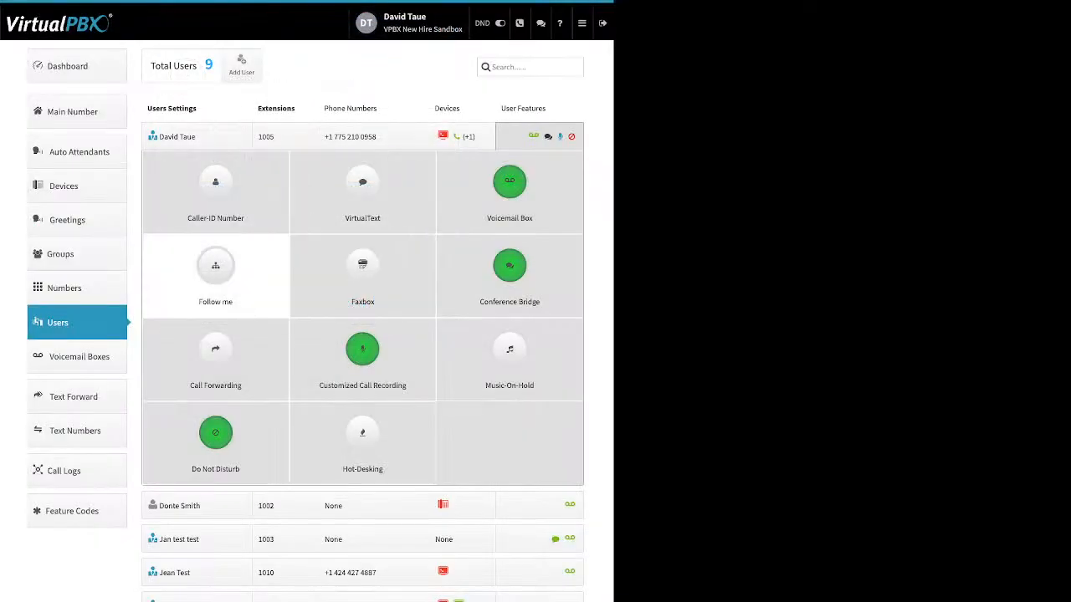
# Step: Enable Follow me and let DT softtest and NH web ring by clearing their Do not ring boxes
pyautogui.click(215, 272)
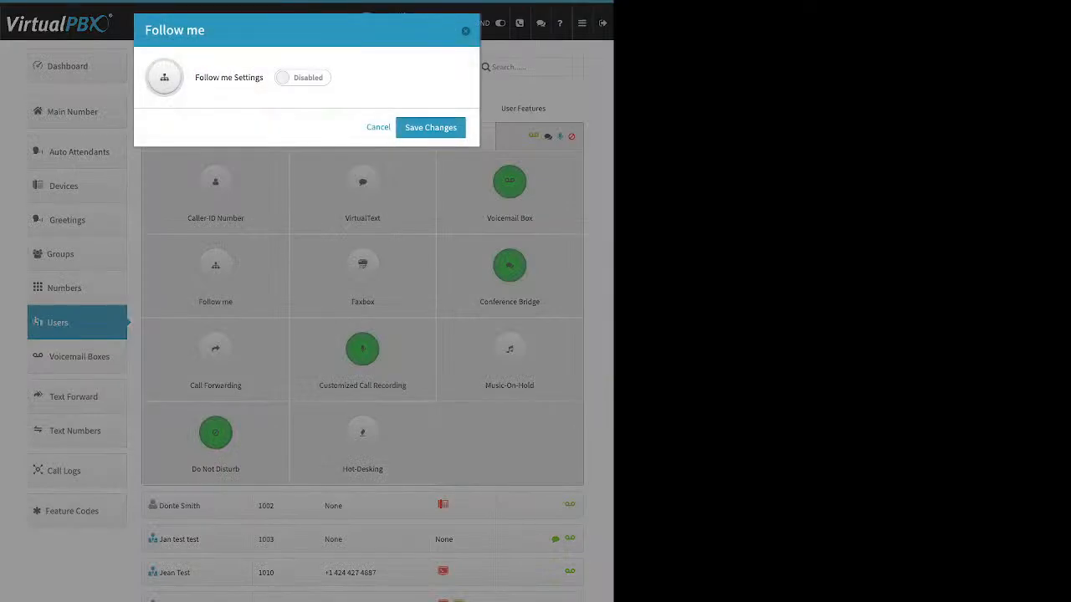
pyautogui.moveTo(195, 78); pyautogui.dragTo(259, 78)
pyautogui.click(302, 78)
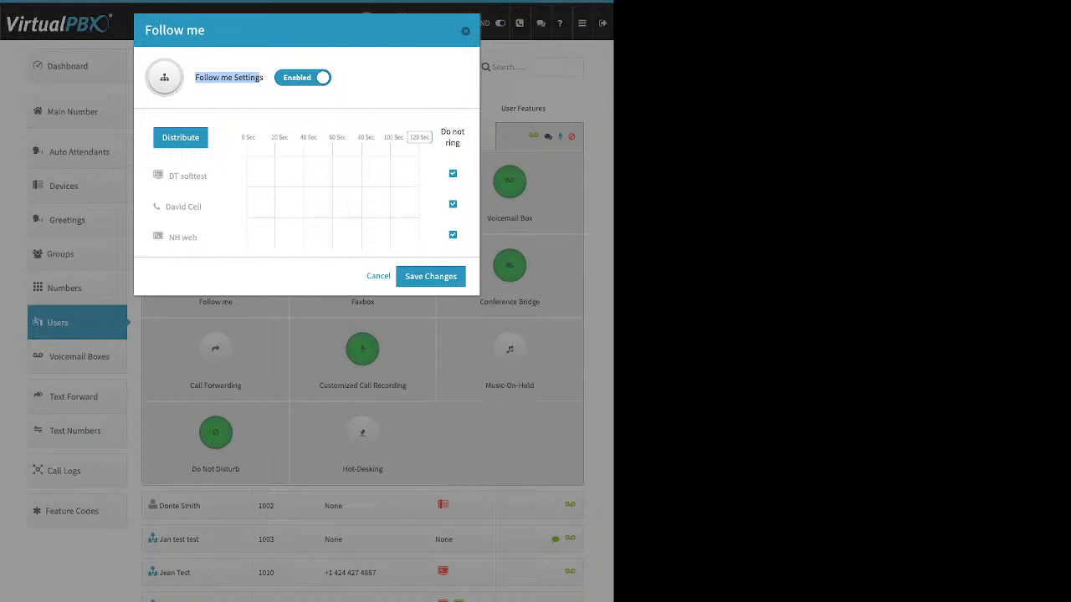
pyautogui.moveTo(441, 132); pyautogui.dragTo(461, 144)
pyautogui.click(461, 145)
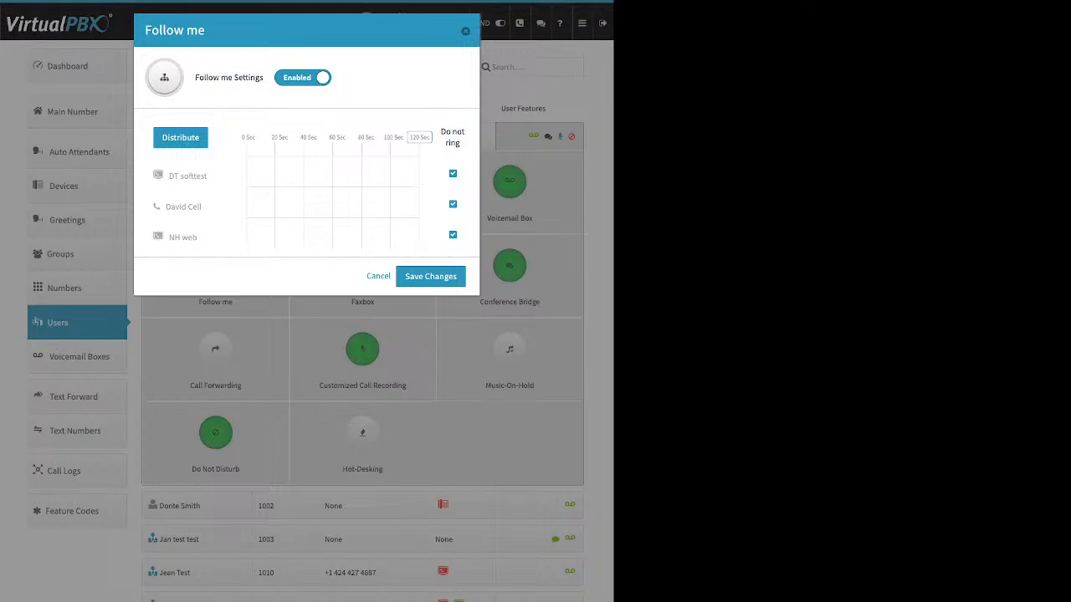
pyautogui.click(453, 235)
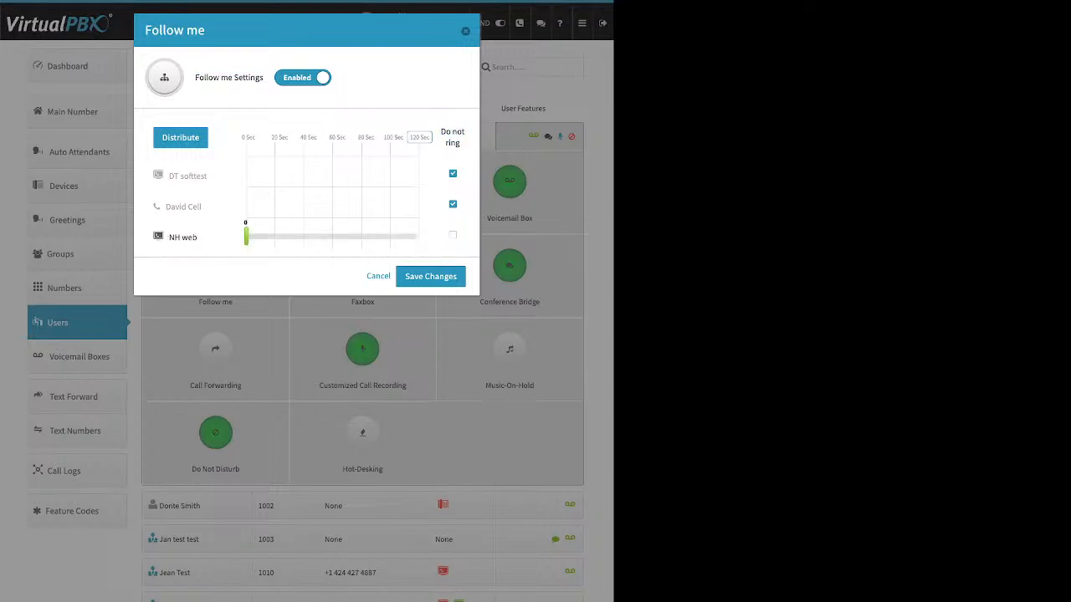
pyautogui.click(452, 174)
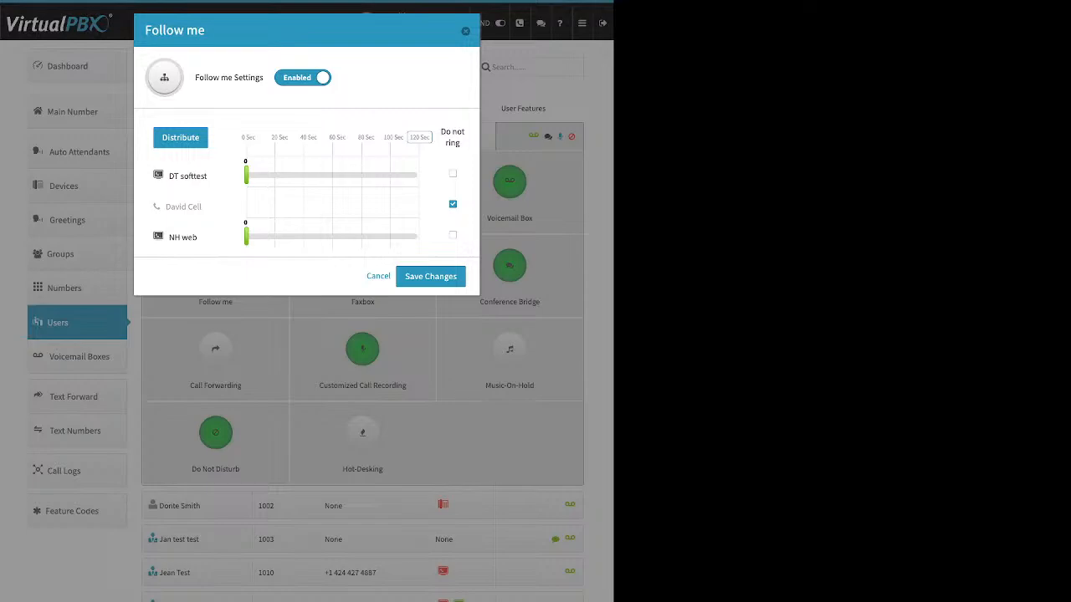
# Step: Stretch DT softtest's ring range to about 52 seconds and NH web's to about 54, and set the timeline maximum to 60 seconds
pyautogui.moveTo(247, 175); pyautogui.dragTo(321, 174)
pyautogui.moveTo(247, 236); pyautogui.dragTo(324, 237)
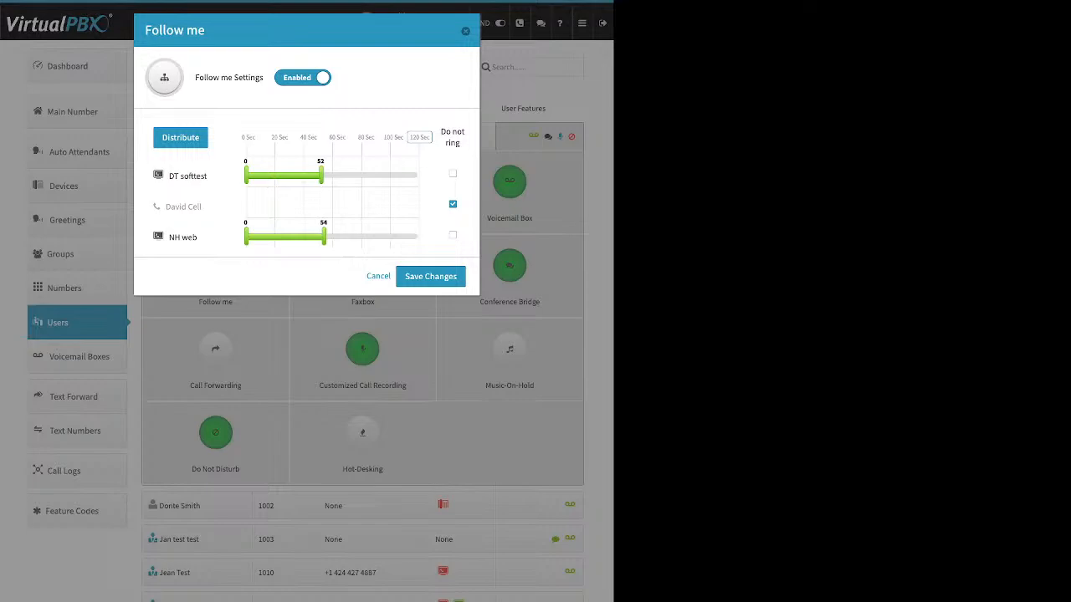
pyautogui.moveTo(340, 137); pyautogui.dragTo(430, 137)
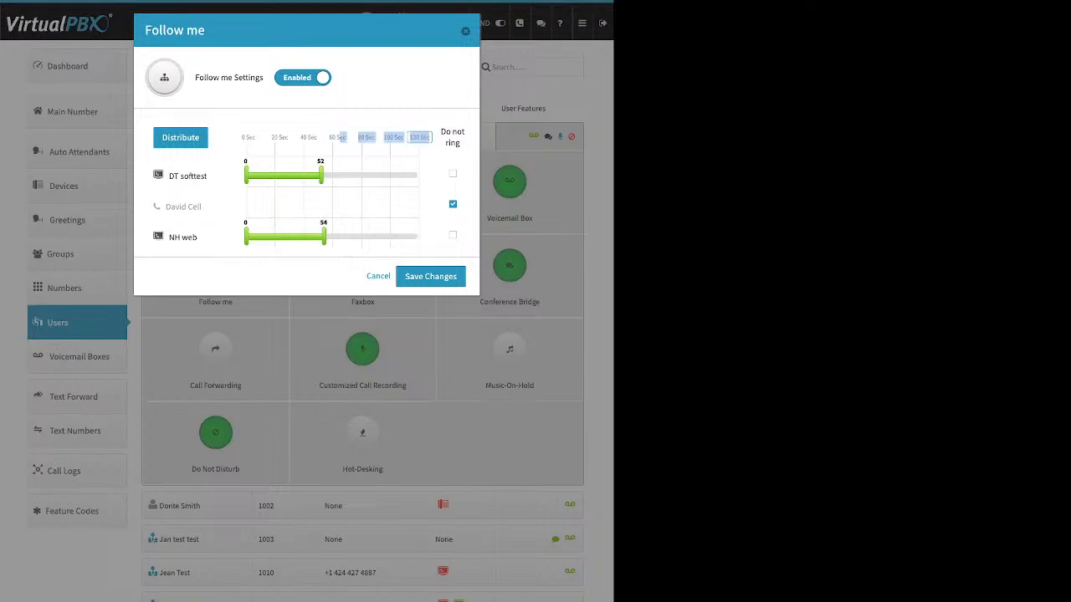
pyautogui.click(419, 138)
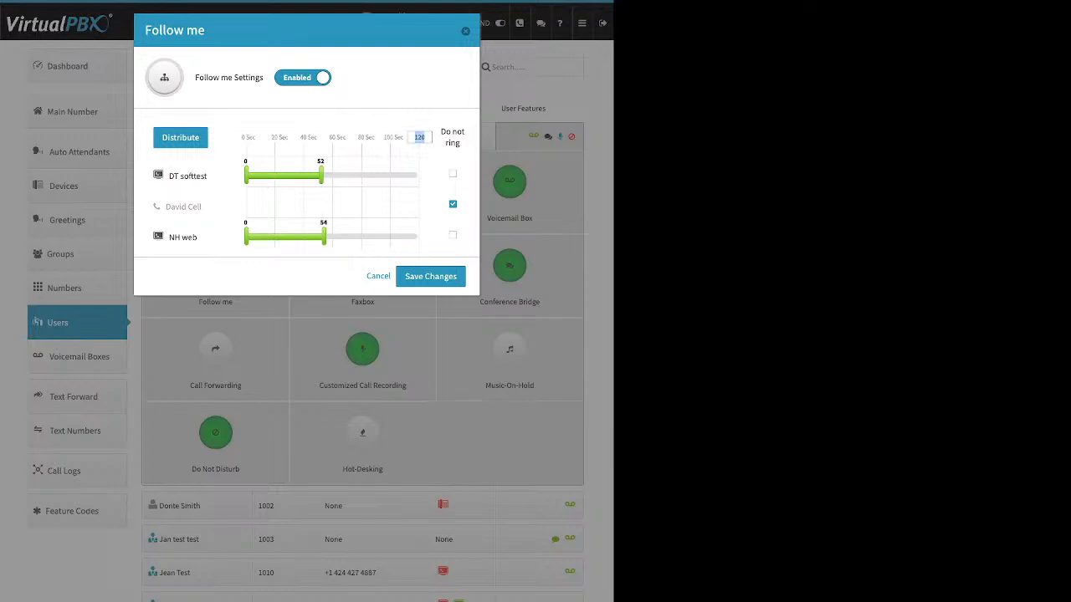
pyautogui.write('6')
pyautogui.write('0')
pyautogui.press('Return')
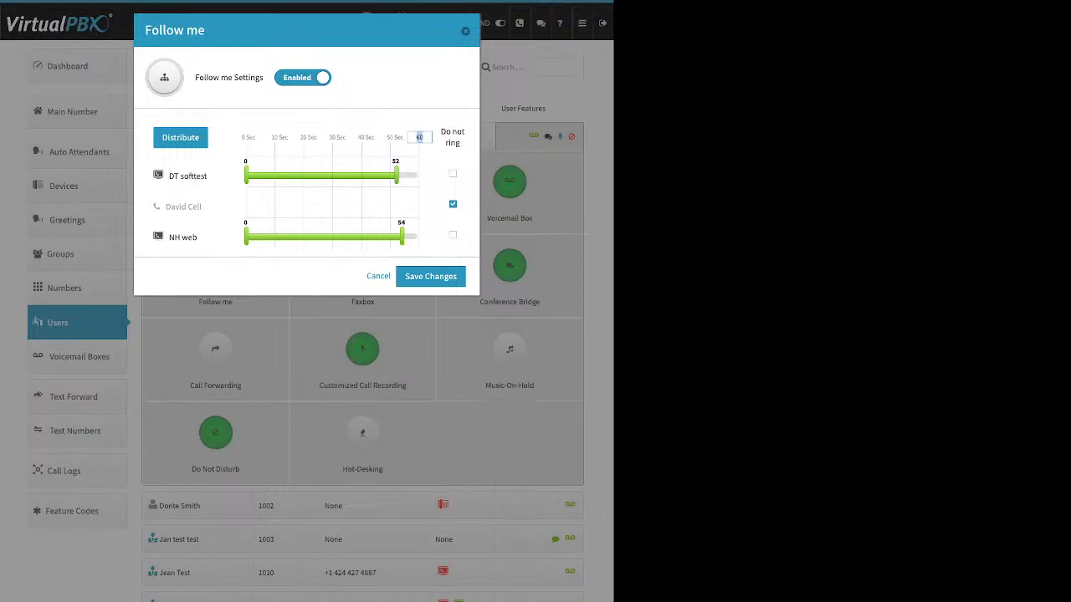
# Step: Distribute the ring times, move NH web to the top of the ring order, distribute again, and cancel
pyautogui.click(180, 138)
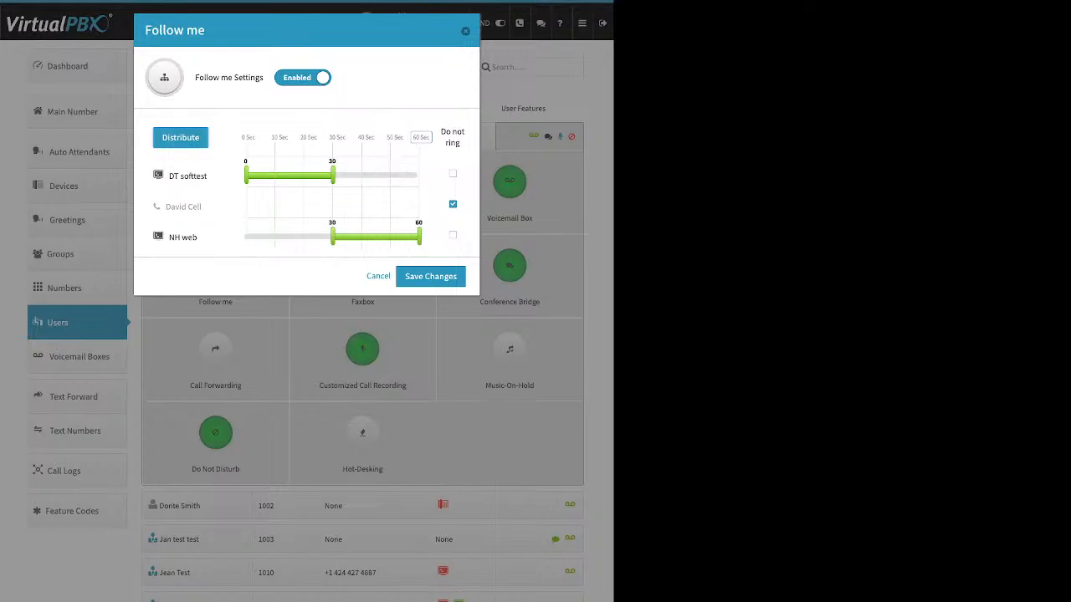
pyautogui.moveTo(183, 237); pyautogui.dragTo(163, 162)
pyautogui.click(181, 139)
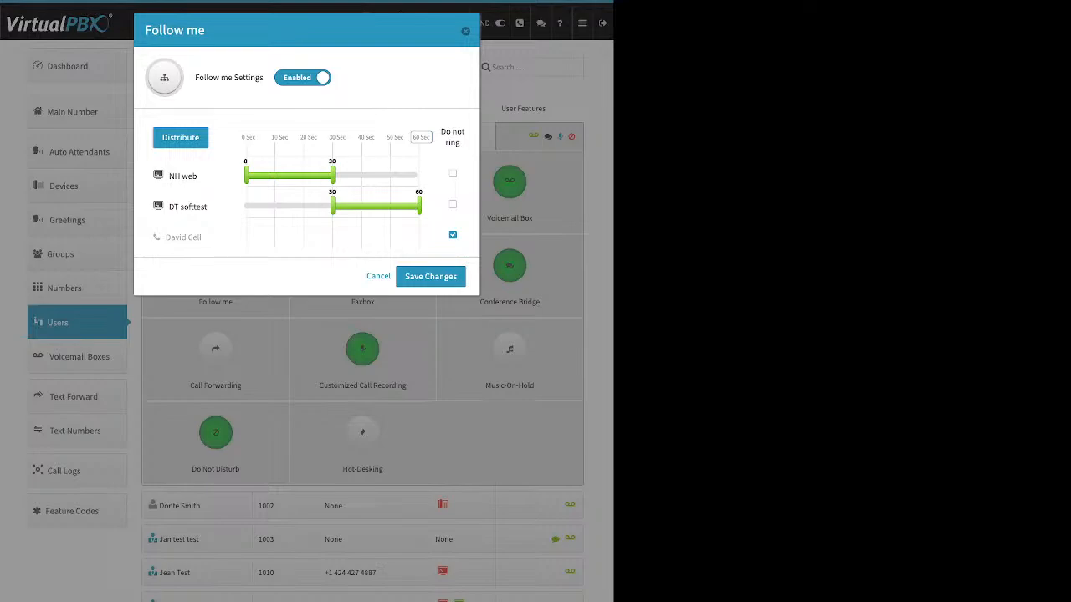
pyautogui.click(379, 276)
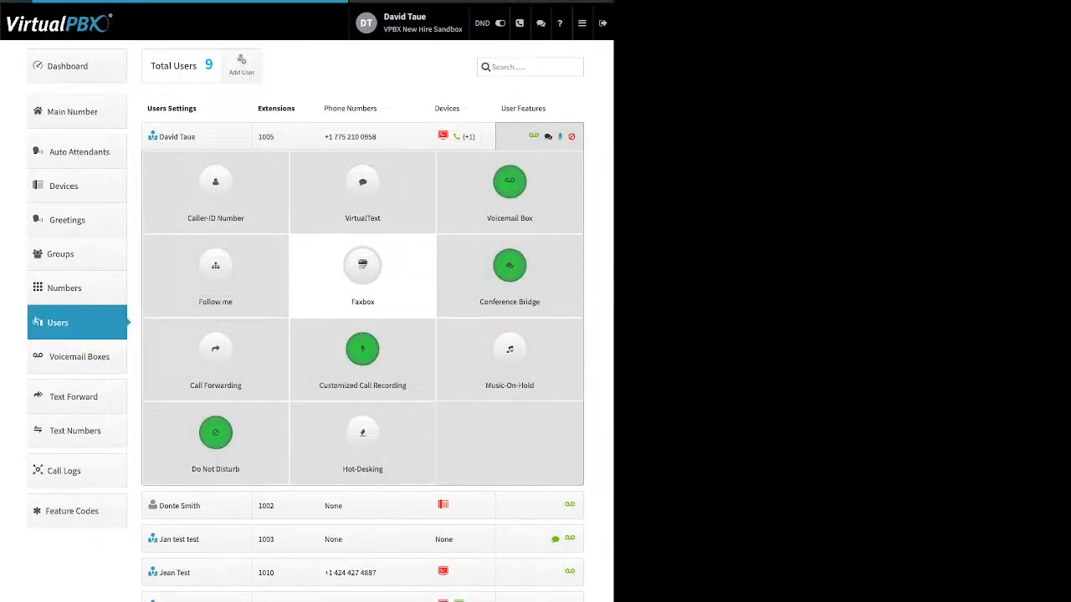
# Step: Switch on Faxbox, open the fax-to-email number choices, and dismiss the dialog
pyautogui.click(362, 272)
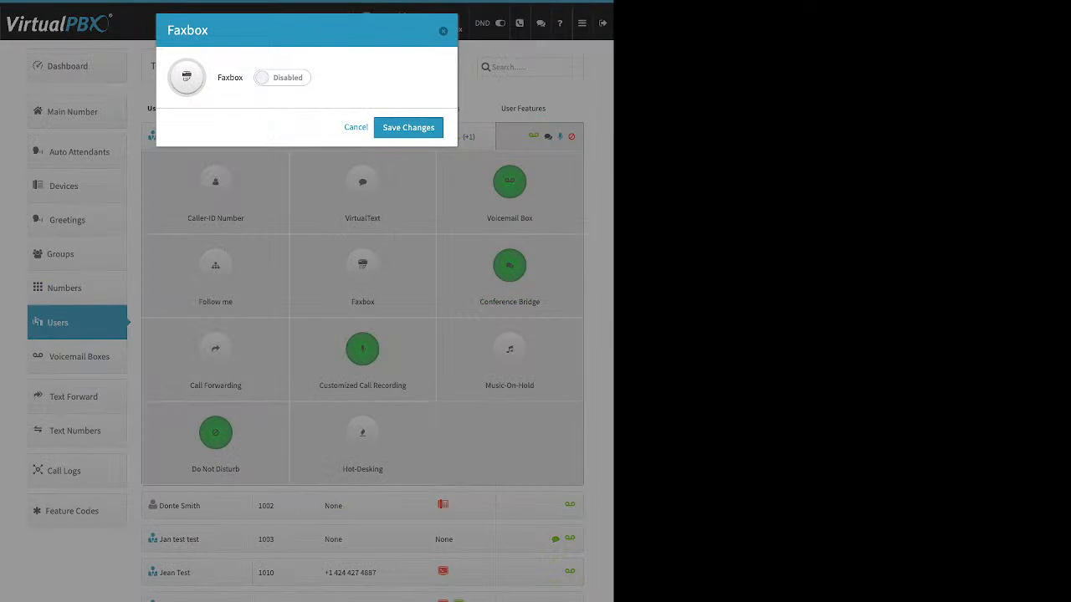
pyautogui.click(282, 77)
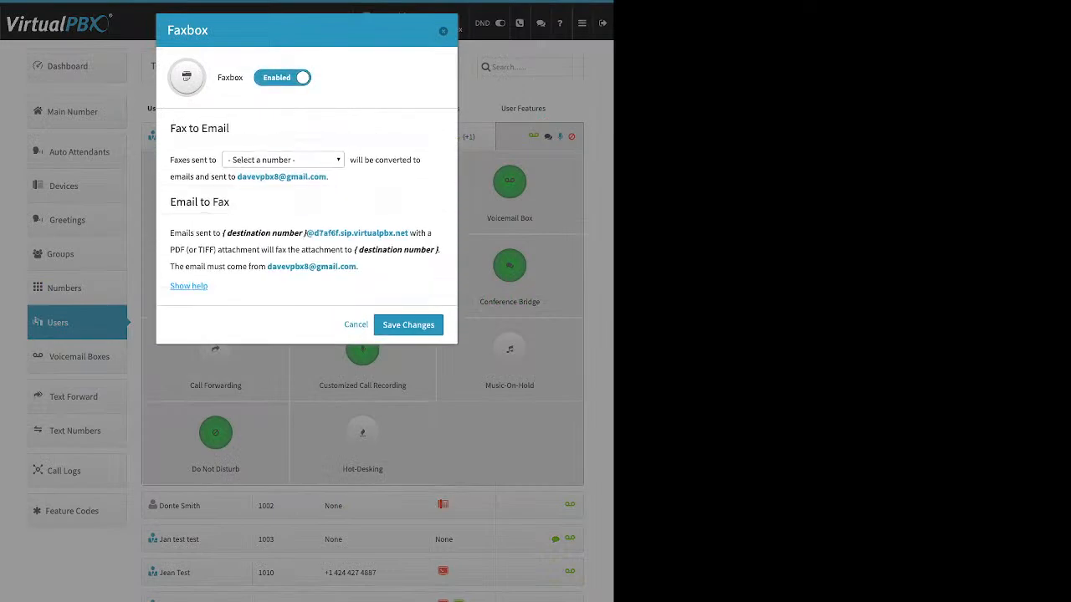
pyautogui.click(283, 160)
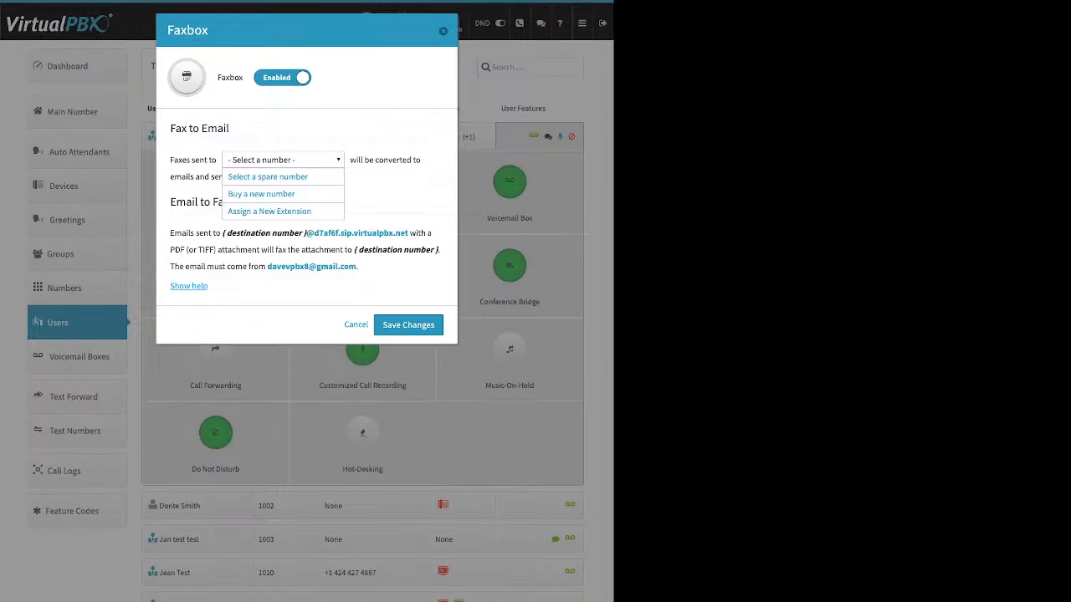
pyautogui.press('Escape')
pyautogui.press('Escape')
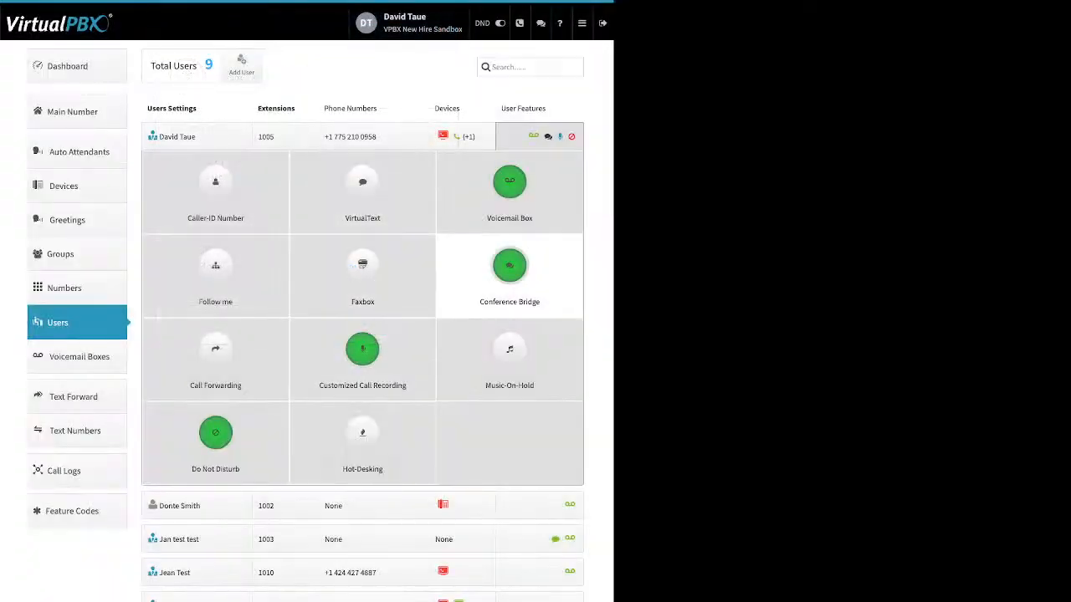
# Step: Open the Conference Bridge settings, review the conferencing number, room number and room PIN, and close it
pyautogui.click(509, 266)
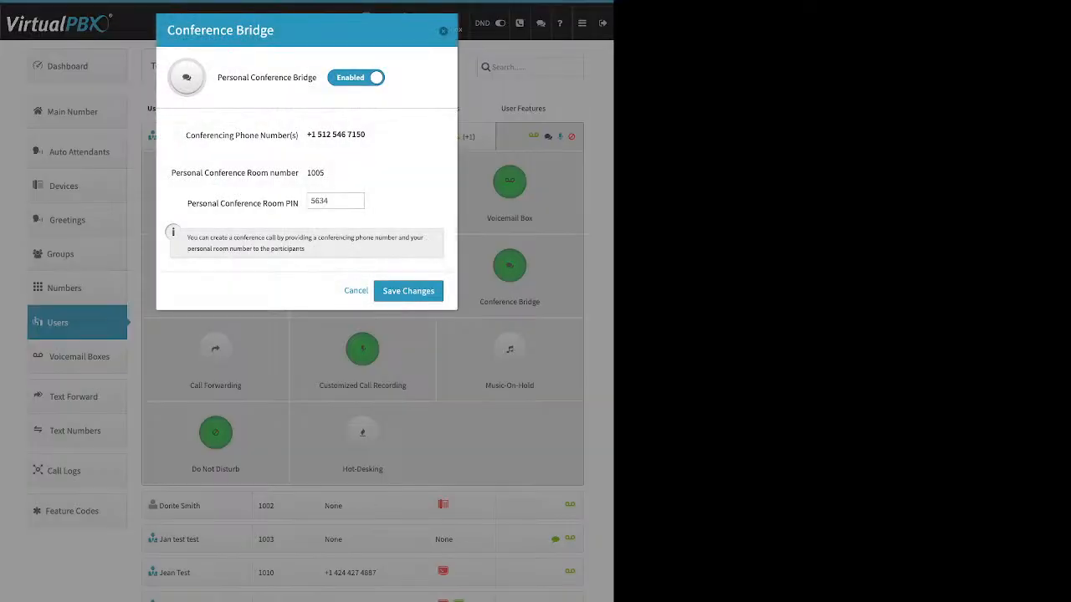
pyautogui.moveTo(217, 77); pyautogui.dragTo(316, 77)
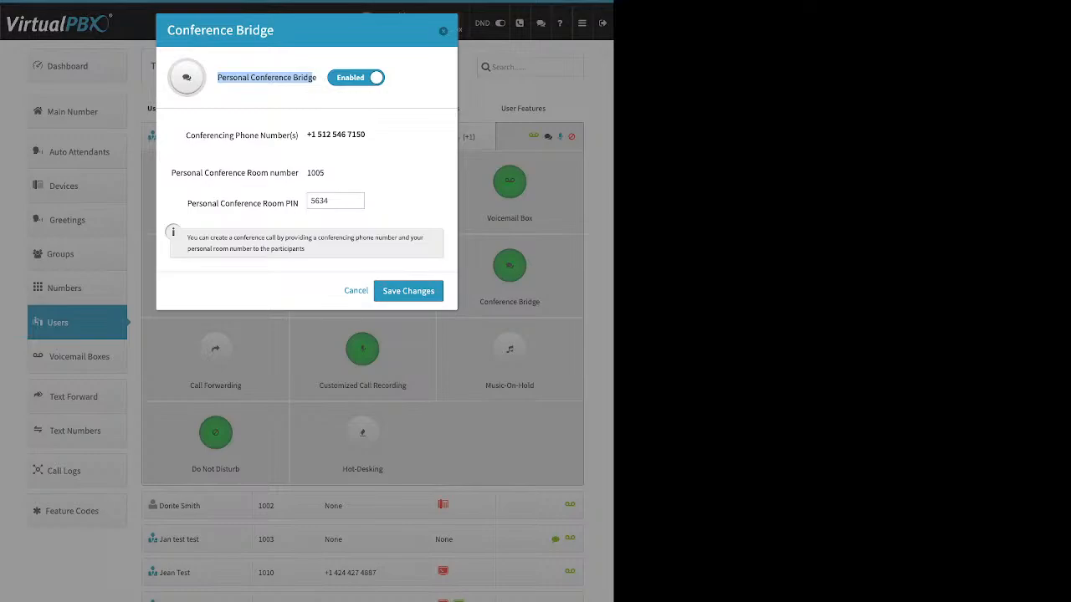
pyautogui.moveTo(188, 203); pyautogui.dragTo(299, 203)
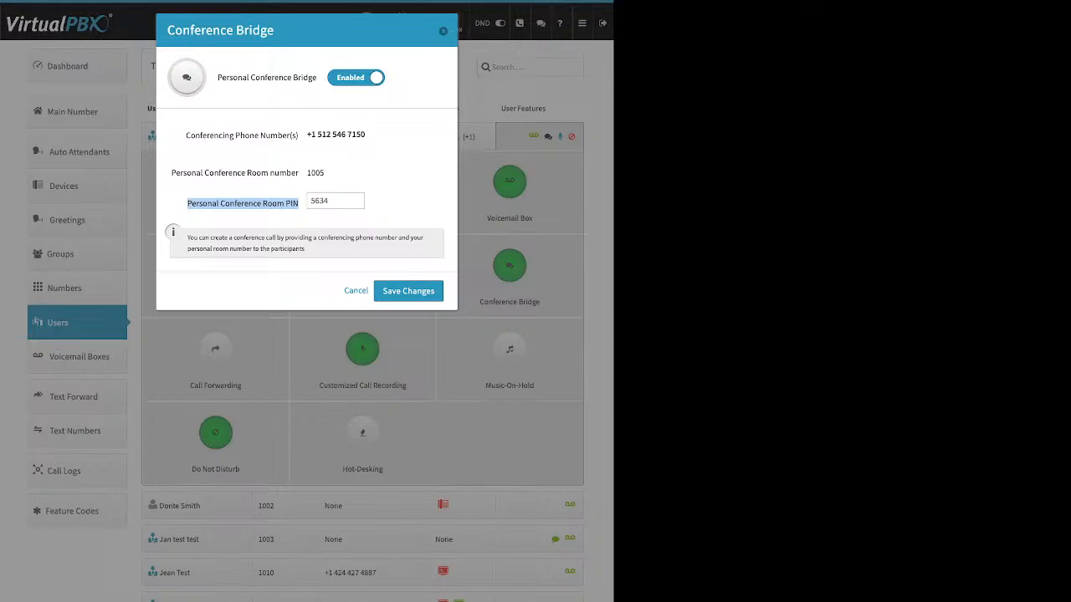
pyautogui.click(443, 31)
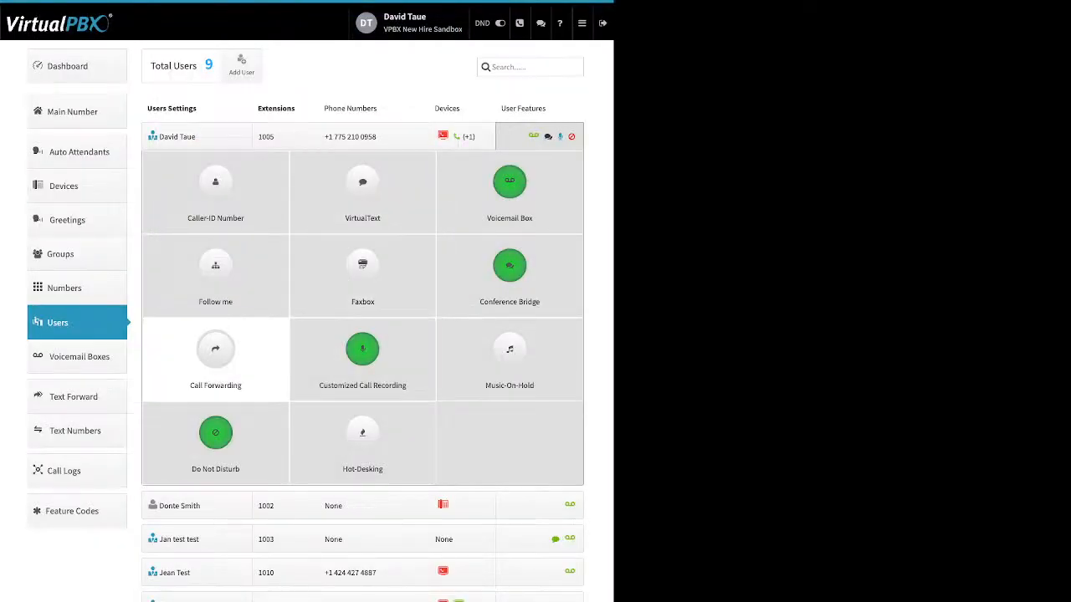
# Step: Open Call Forwarding, switch it to Failover Mode, review the forwarding destination and number fields, and close the dialog
pyautogui.click(216, 350)
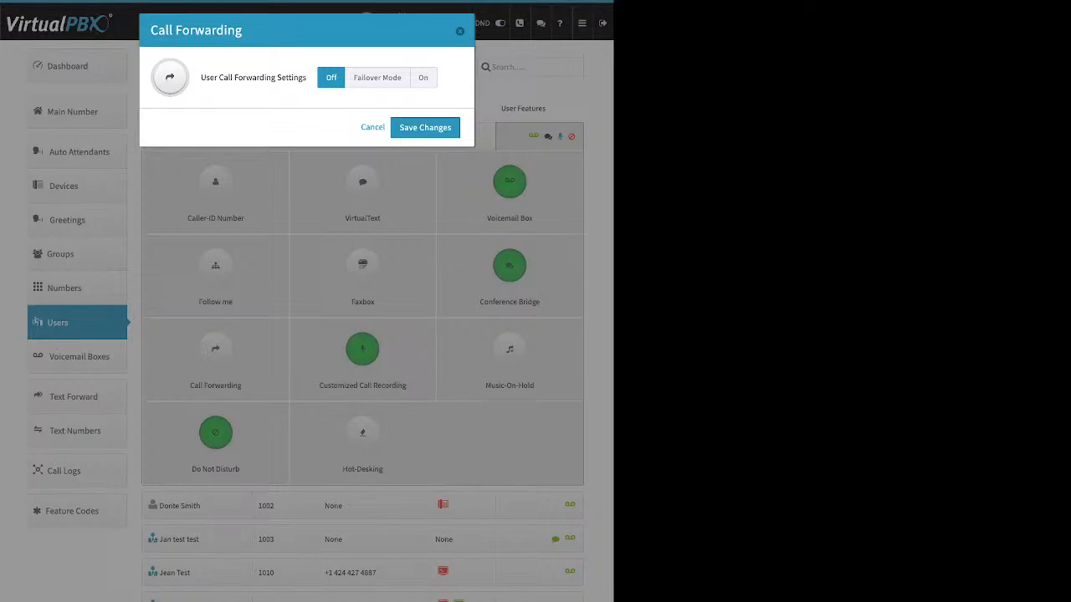
pyautogui.click(377, 78)
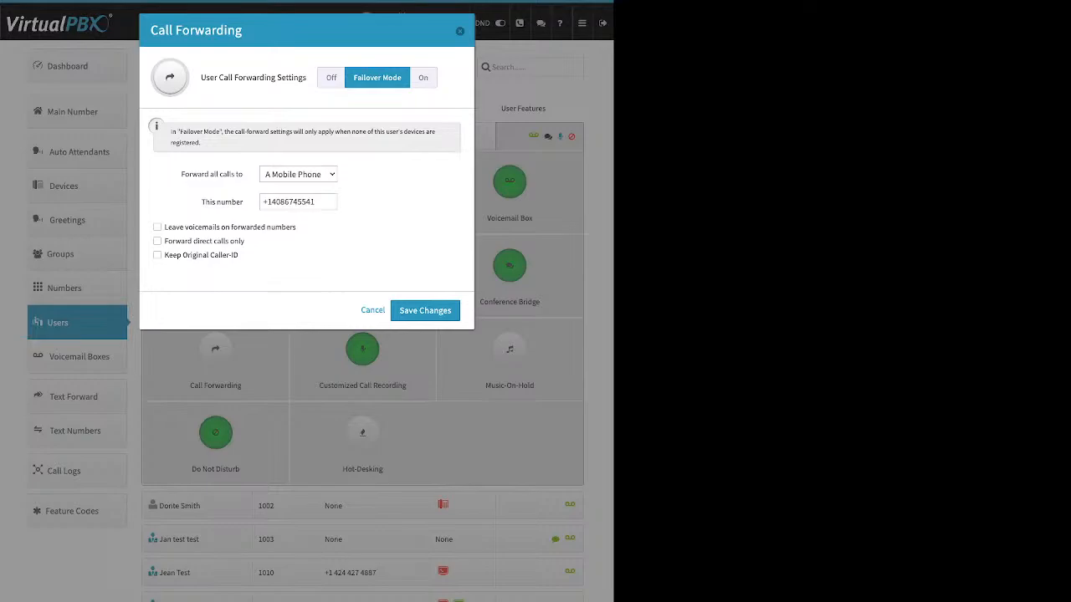
pyautogui.hotkey('ctrl', 'a')
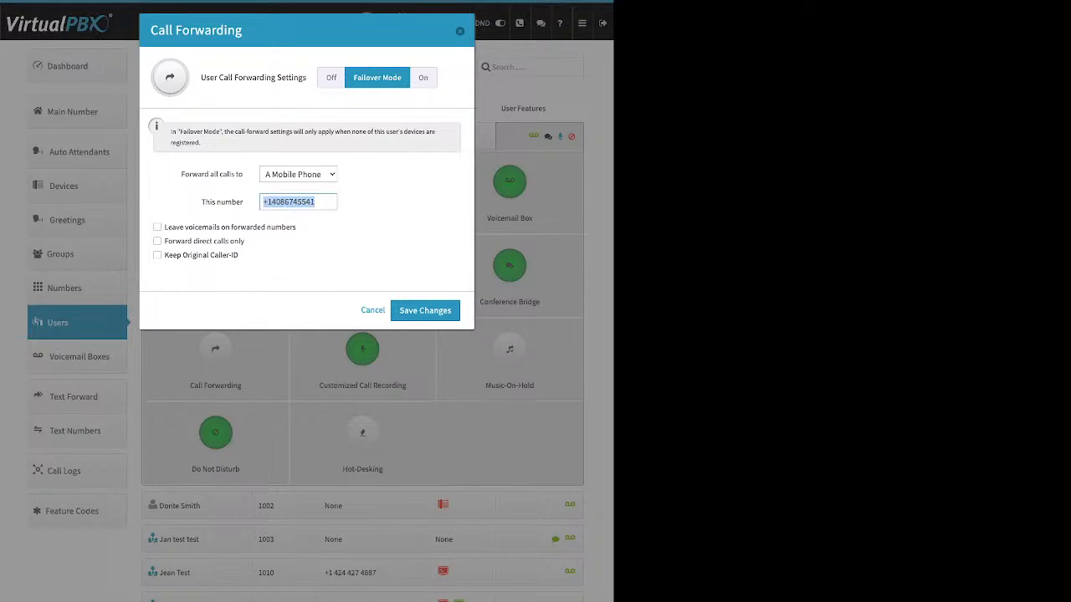
pyautogui.moveTo(179, 174); pyautogui.dragTo(243, 174)
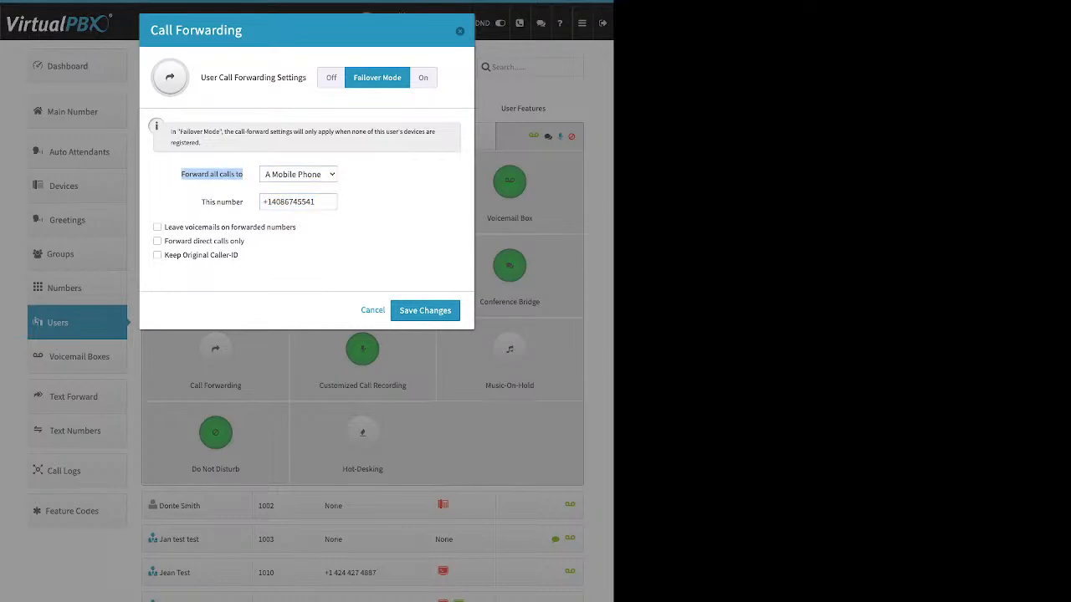
pyautogui.moveTo(201, 202); pyautogui.dragTo(242, 202)
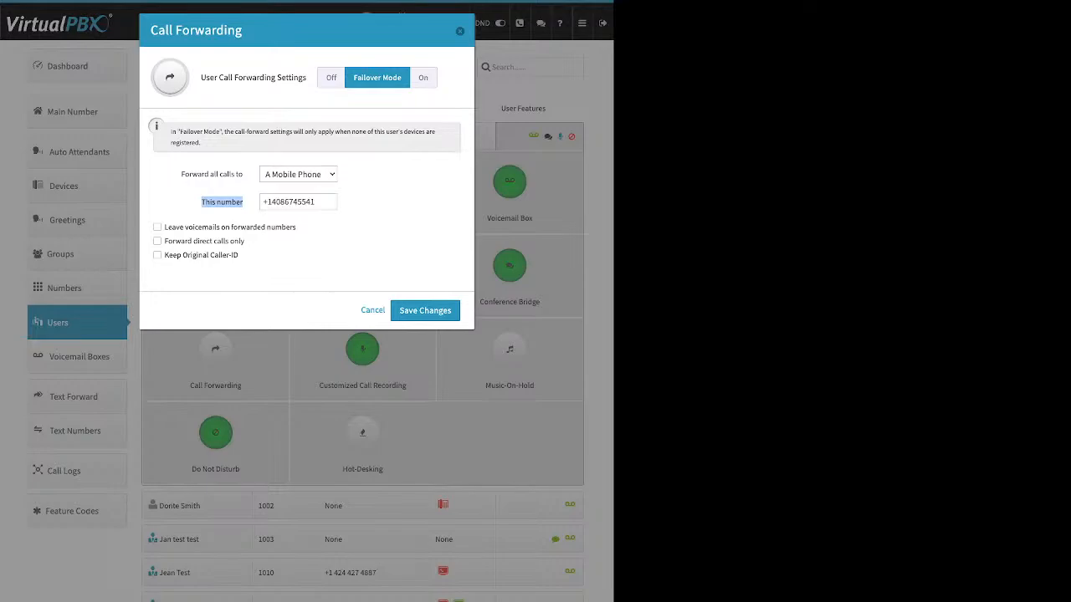
pyautogui.click(459, 31)
pyautogui.click(457, 136)
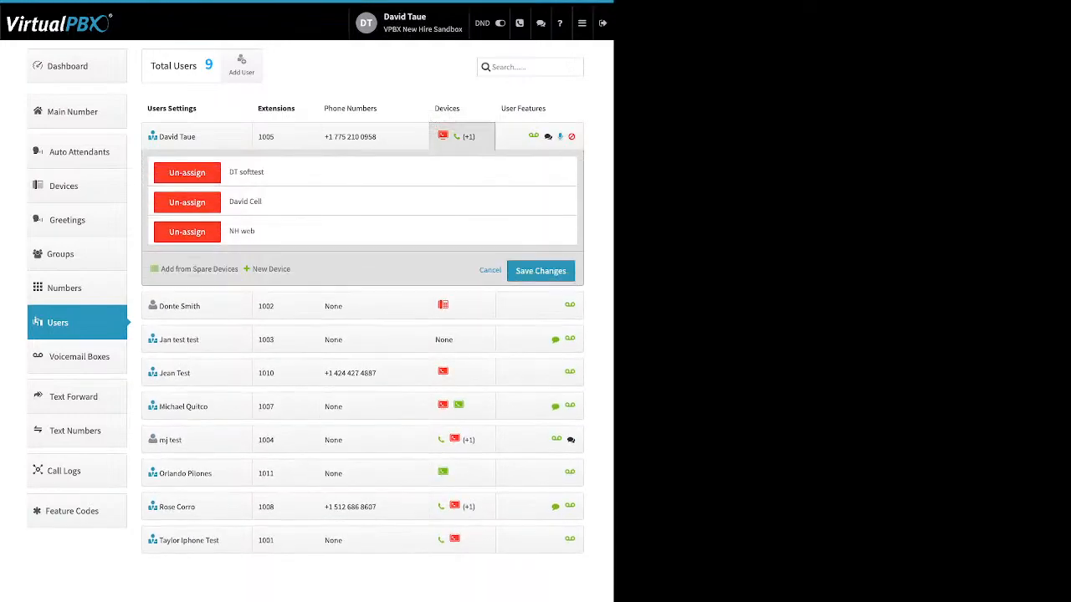
pyautogui.click(540, 136)
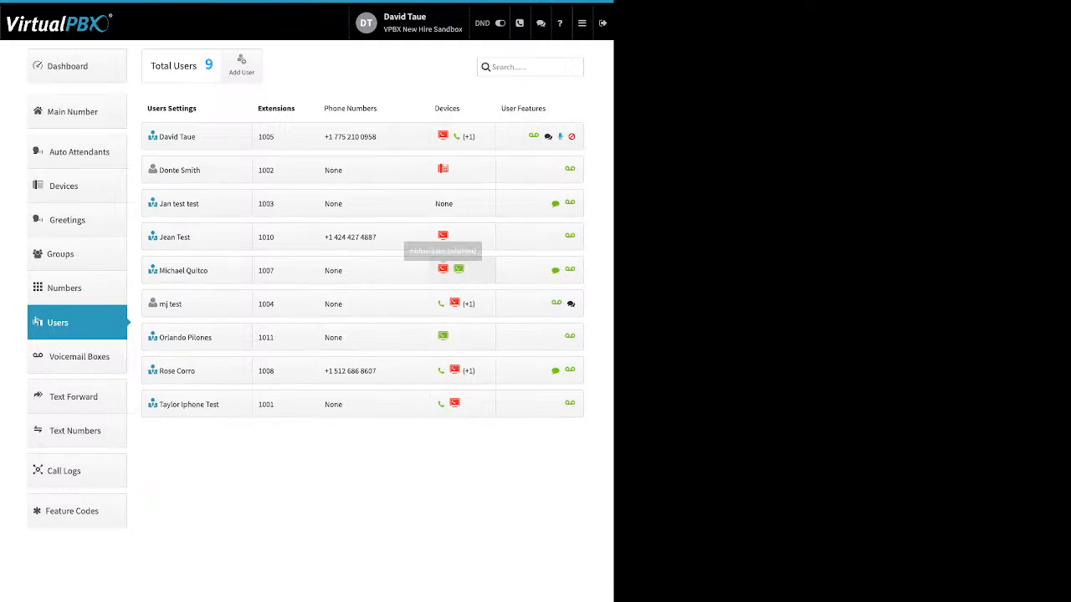
pyautogui.click(539, 137)
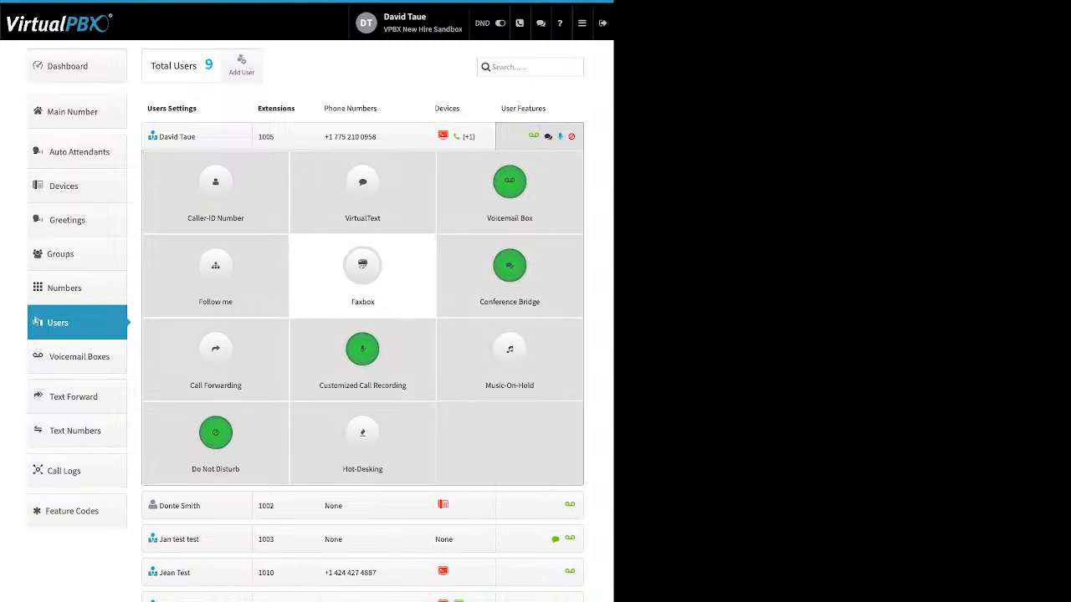
# Step: Enable Follow me, include DT softtest and NH web in ringing, distribute the ring times, and close the dialog
pyautogui.click(216, 267)
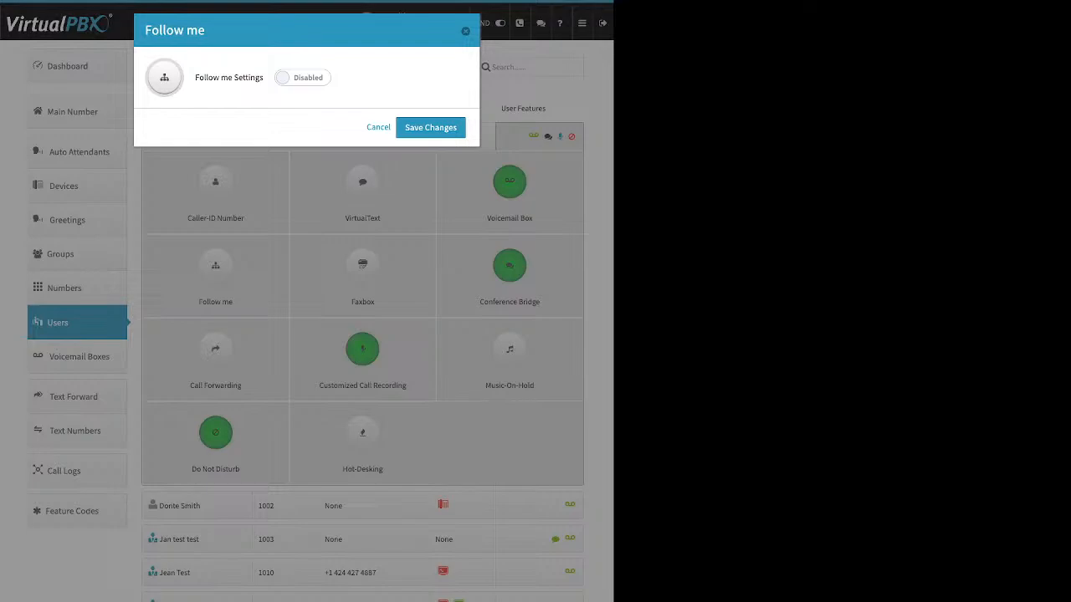
pyautogui.click(303, 78)
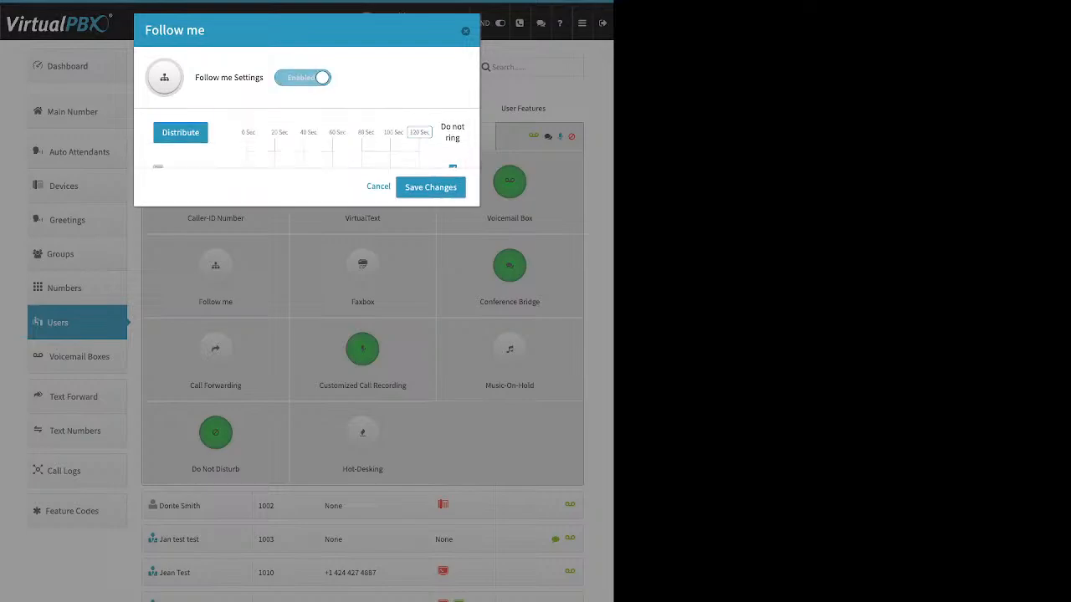
pyautogui.click(452, 174)
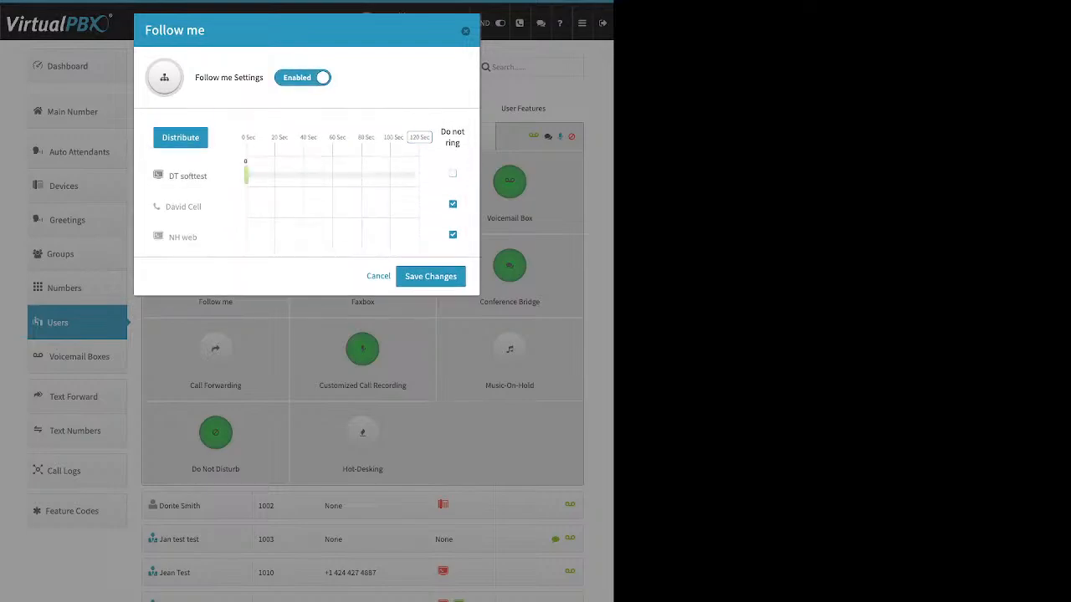
pyautogui.click(452, 235)
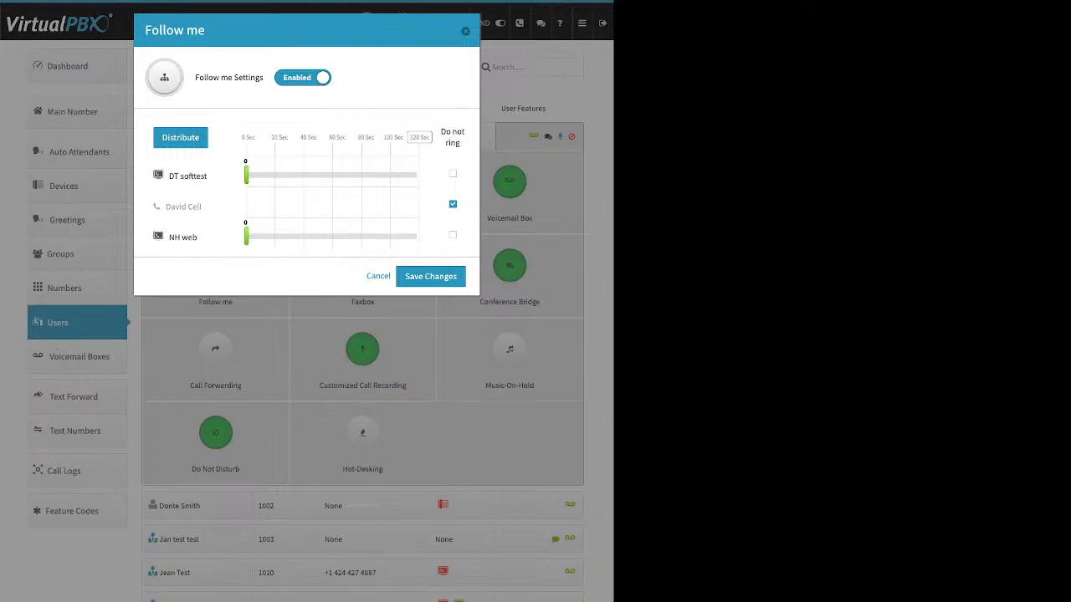
pyautogui.click(181, 138)
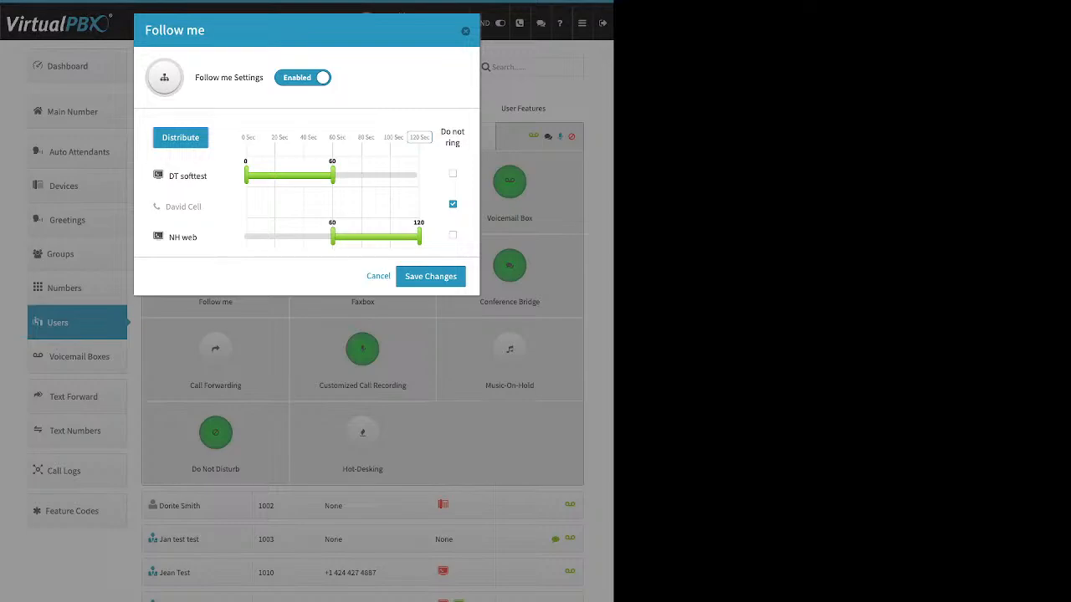
pyautogui.click(465, 31)
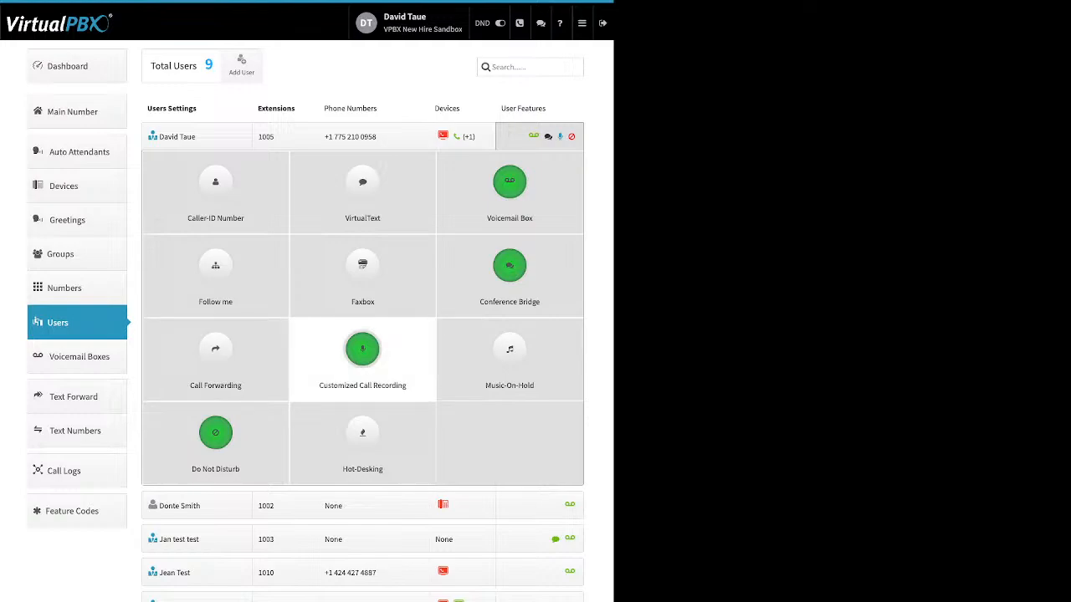
# Step: Open Customized Call Recording, set Inbound External and Outbound External to Account Default (Off), and review the four direction labels
pyautogui.click(362, 352)
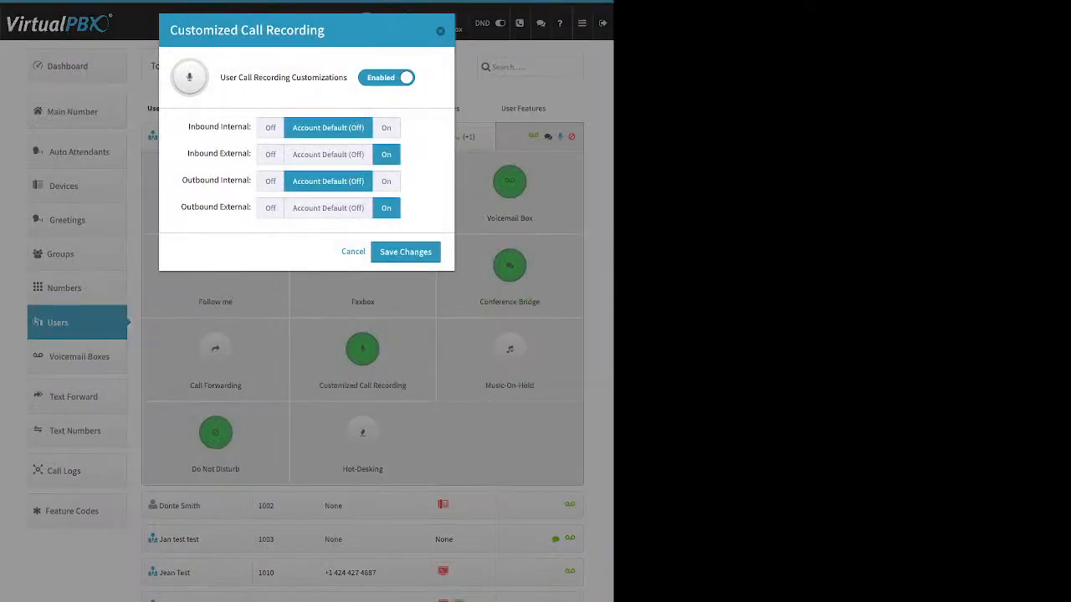
pyautogui.click(328, 155)
pyautogui.click(328, 208)
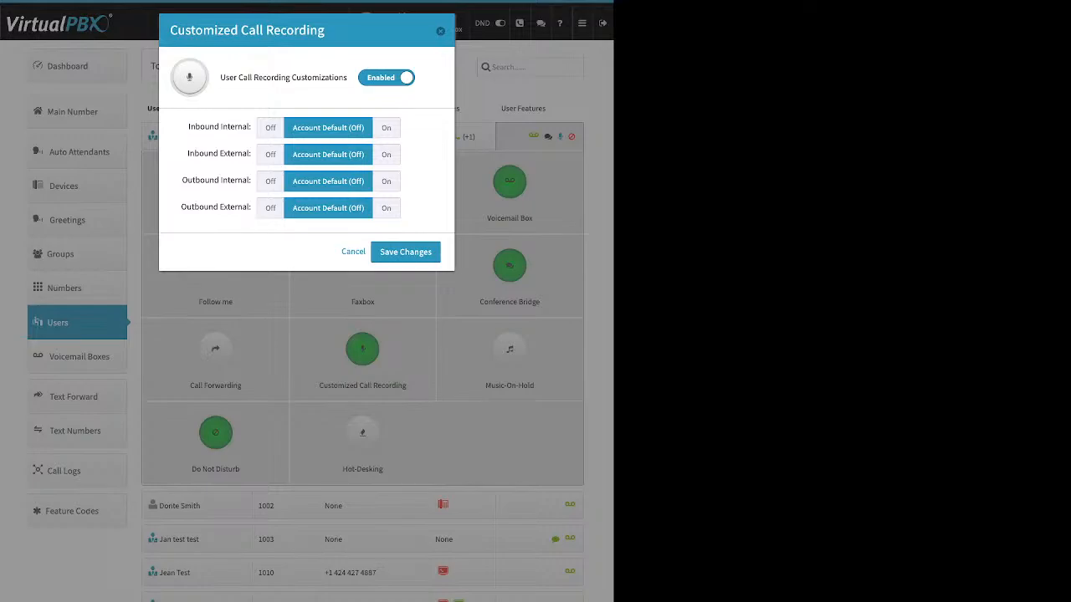
pyautogui.moveTo(187, 127); pyautogui.dragTo(250, 126)
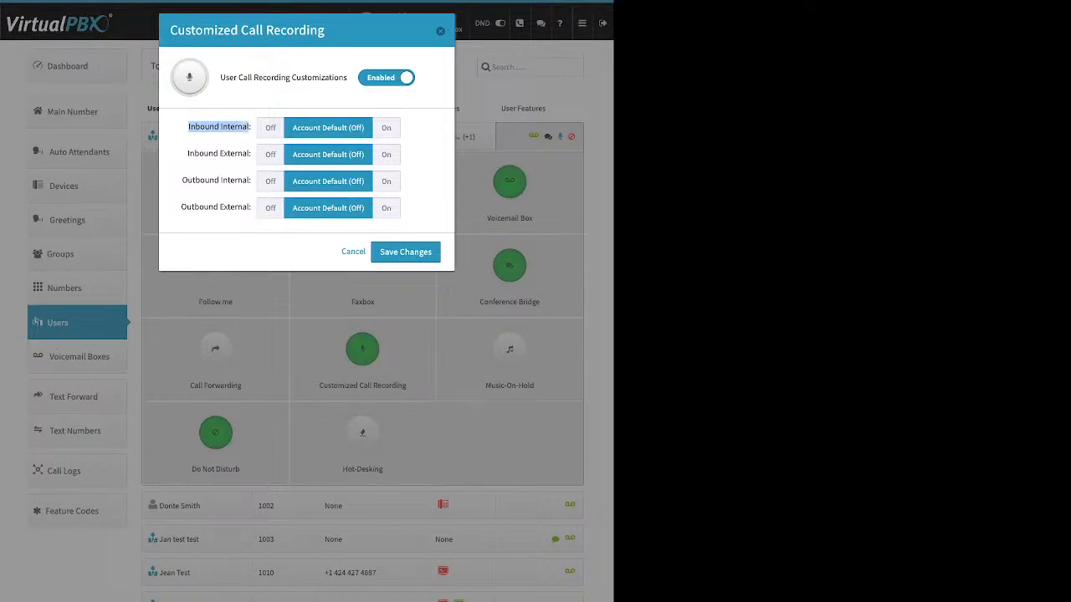
pyautogui.click(219, 140)
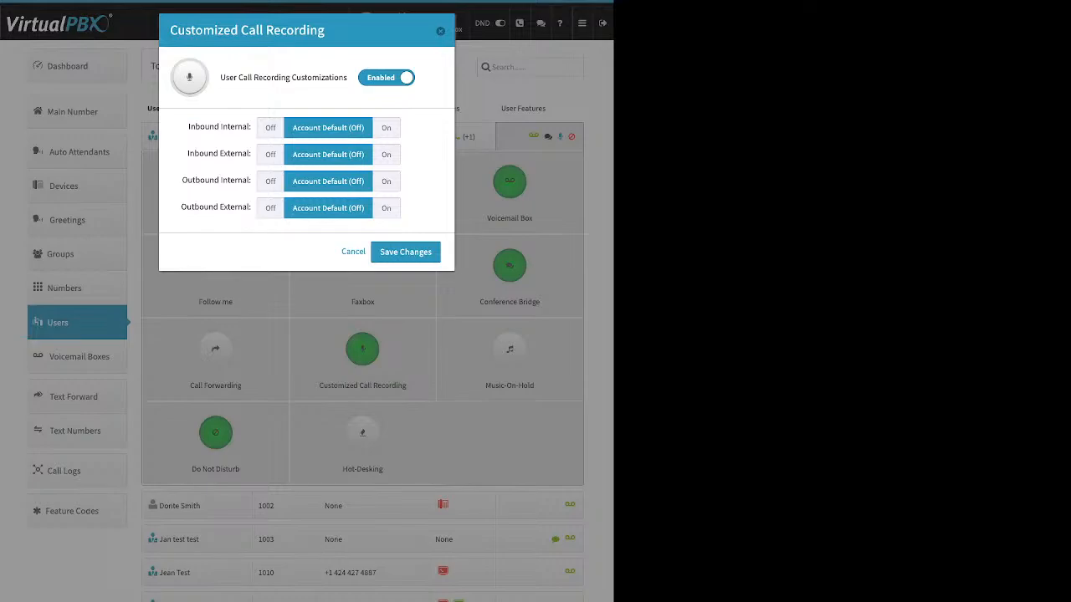
pyautogui.moveTo(188, 153); pyautogui.dragTo(250, 153)
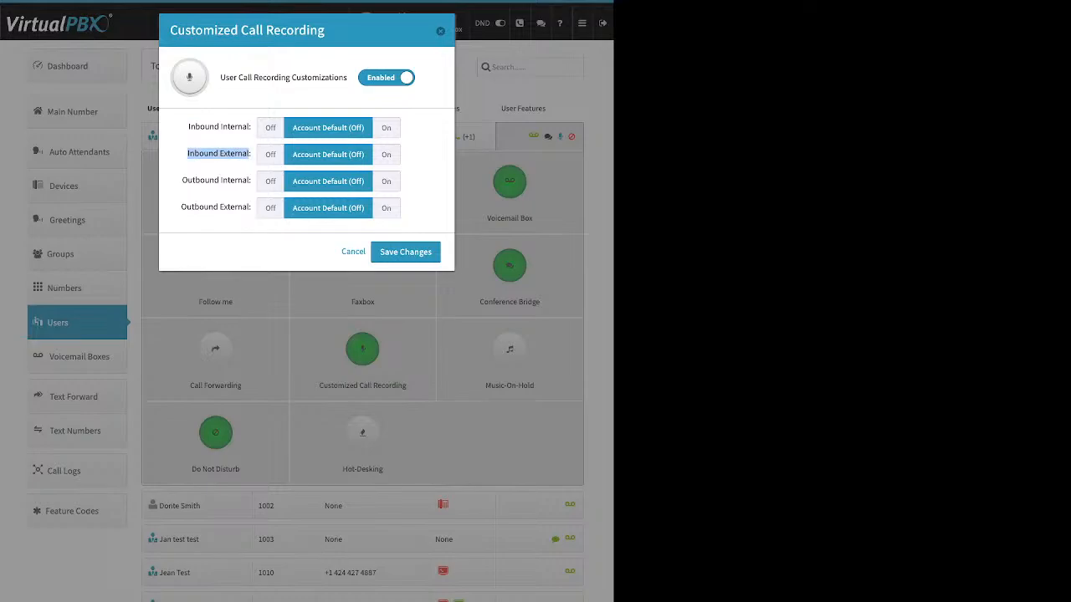
pyautogui.moveTo(183, 180); pyautogui.dragTo(251, 180)
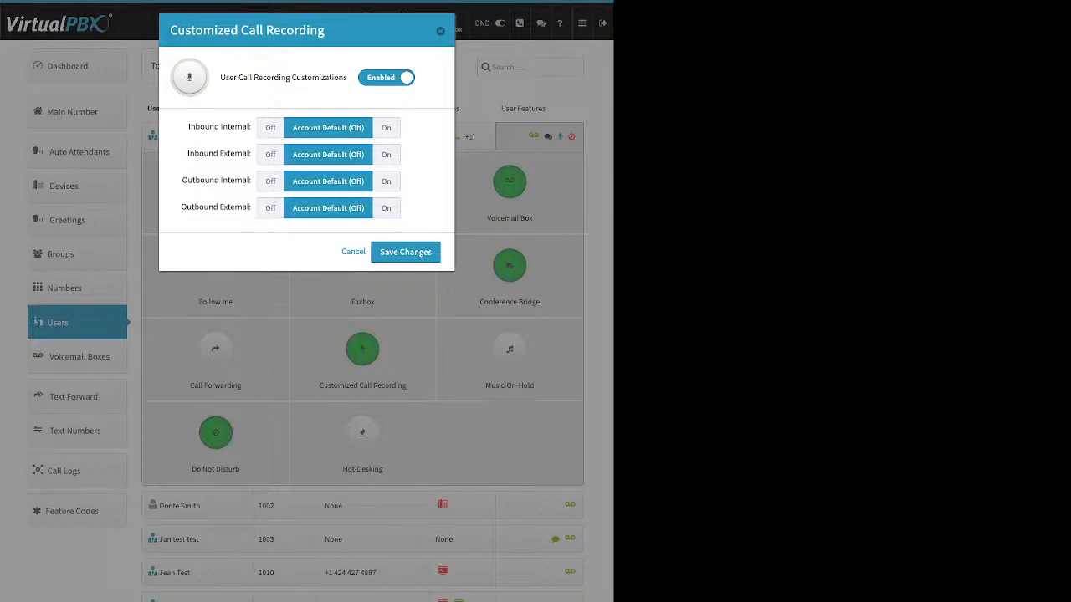
pyautogui.moveTo(181, 207); pyautogui.dragTo(250, 206)
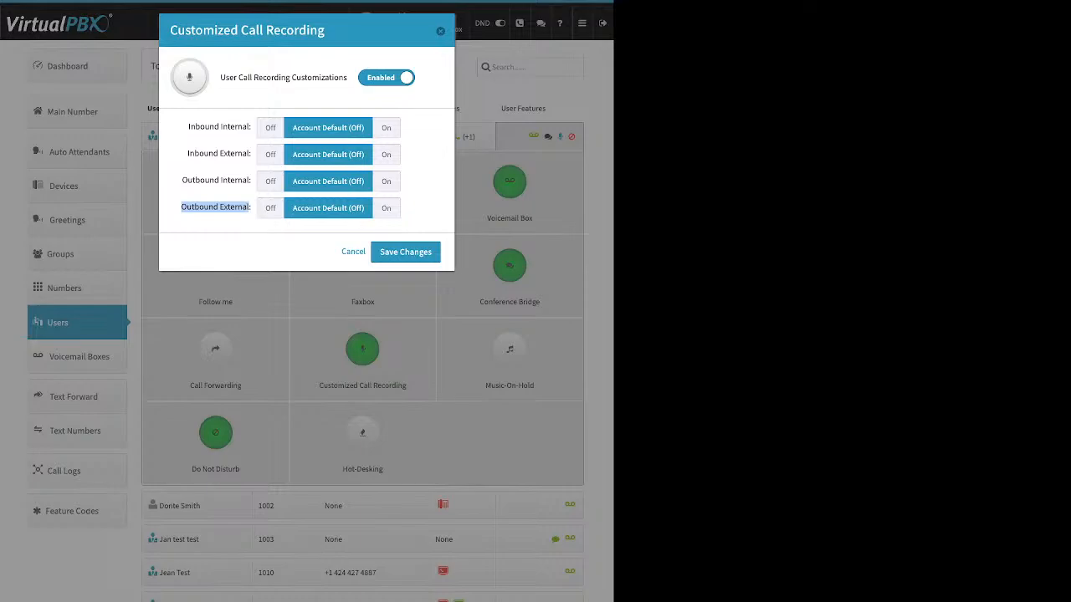
# Step: Turn call recording On for all four inbound and outbound directions and save the changes
pyautogui.click(386, 155)
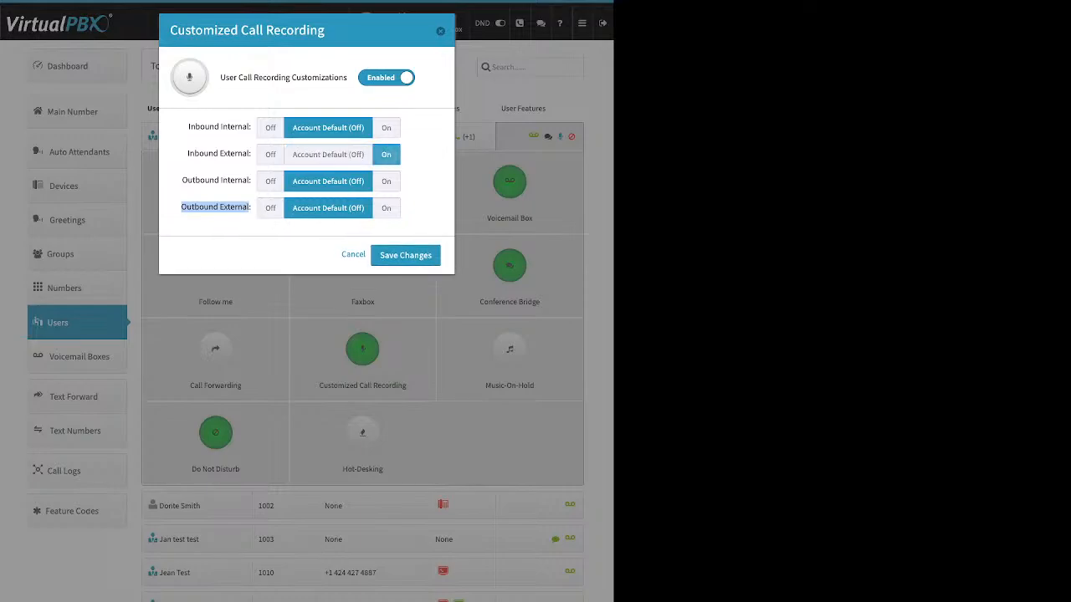
pyautogui.click(387, 209)
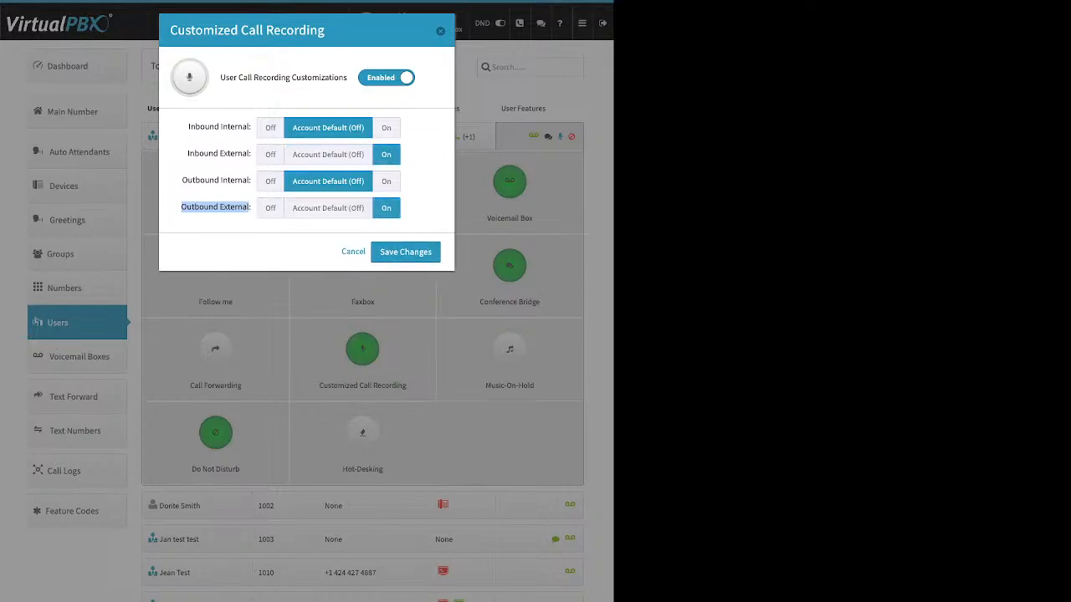
pyautogui.click(386, 181)
pyautogui.click(386, 128)
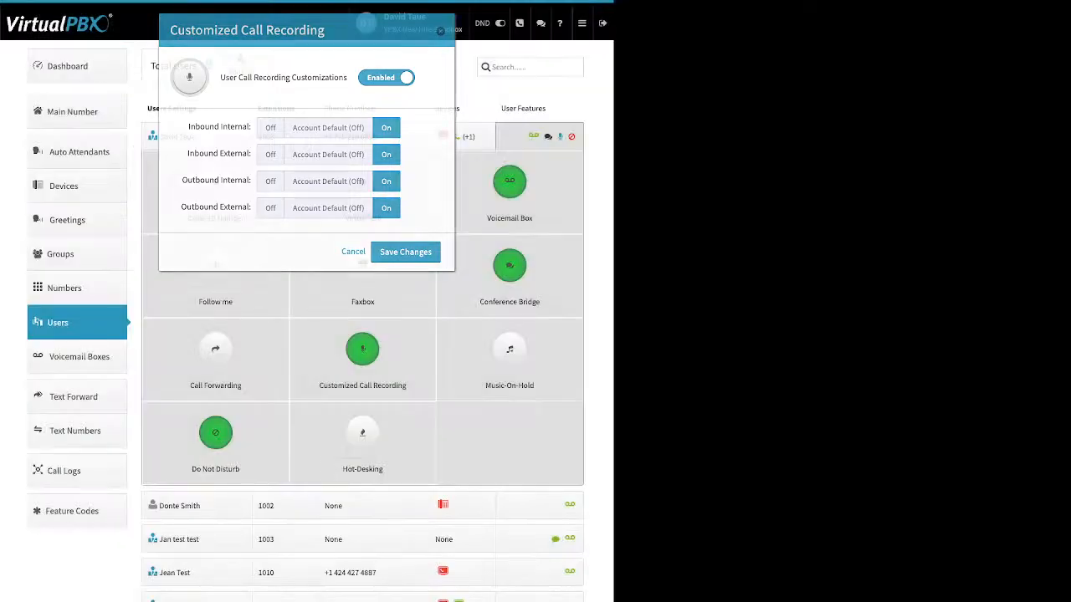
pyautogui.click(405, 252)
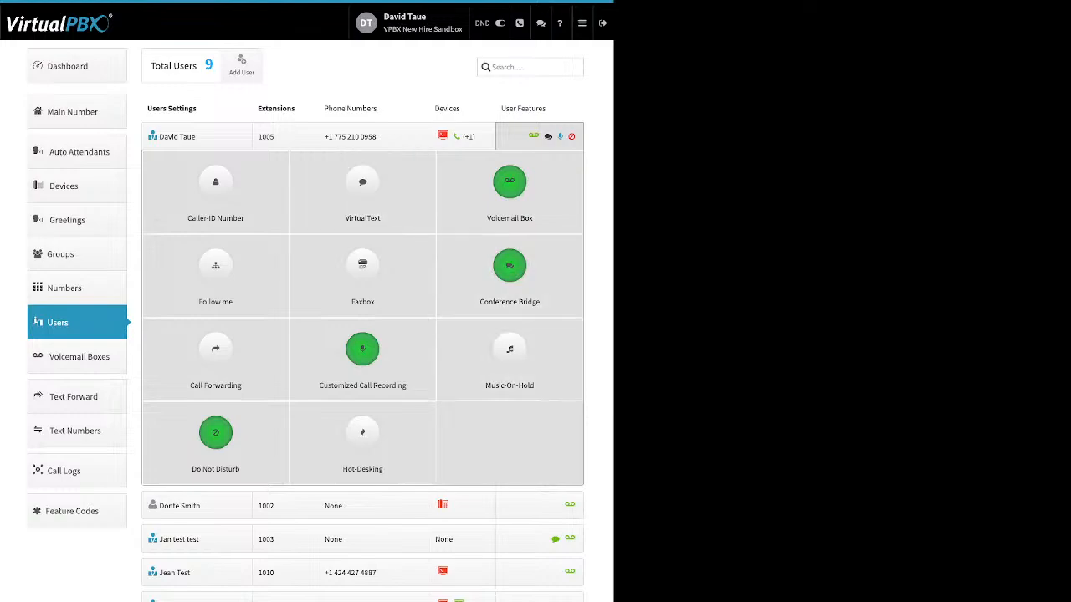
# Step: Enable Music-On-Hold, open its upload controls, and dismiss the dialog
pyautogui.click(509, 356)
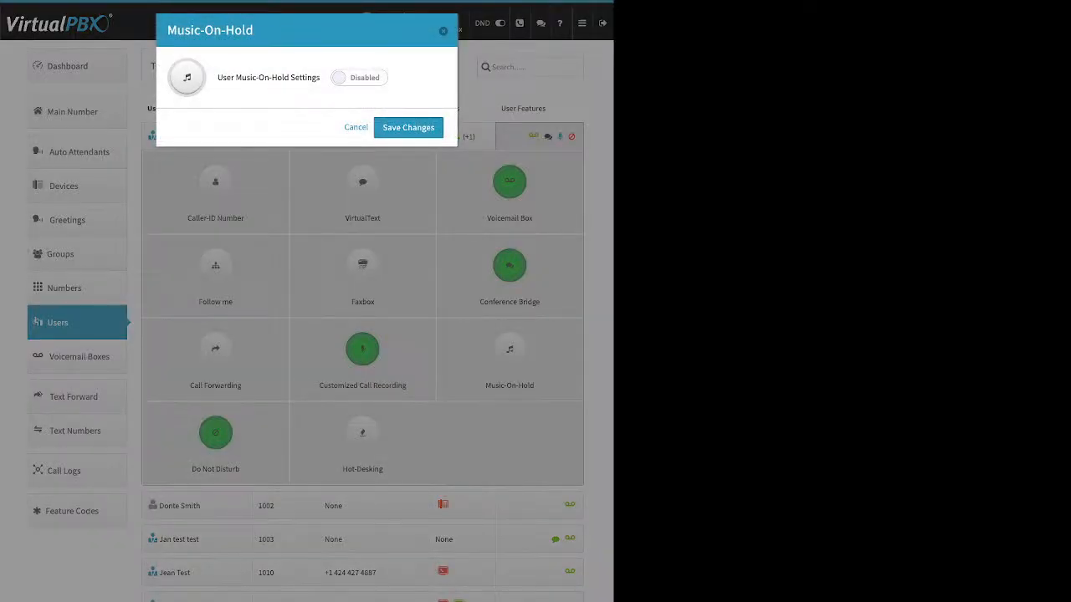
pyautogui.moveTo(227, 78); pyautogui.dragTo(316, 78)
pyautogui.click(359, 77)
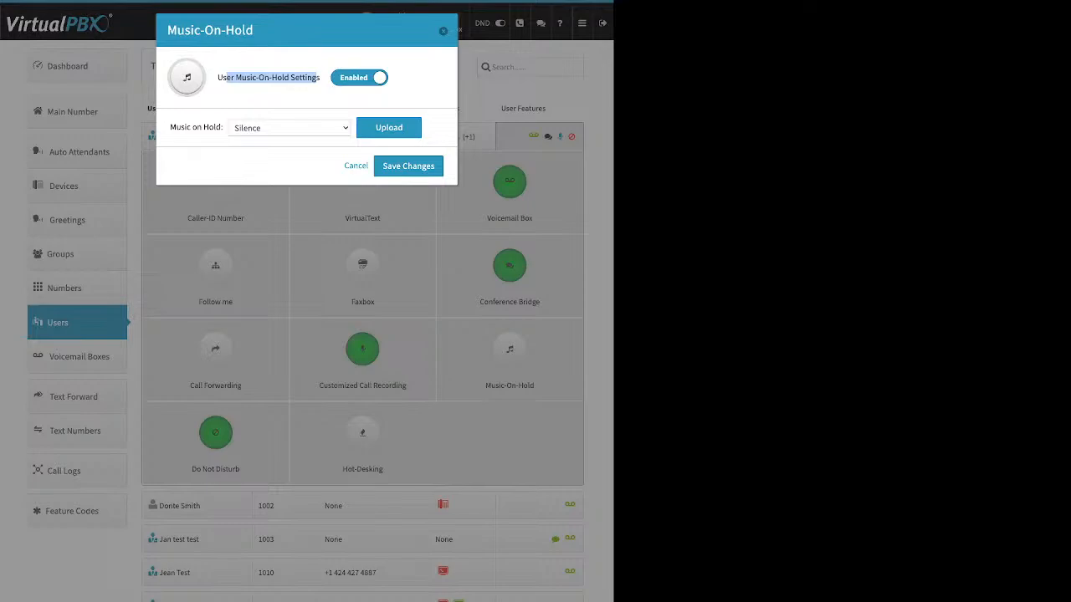
pyautogui.click(388, 127)
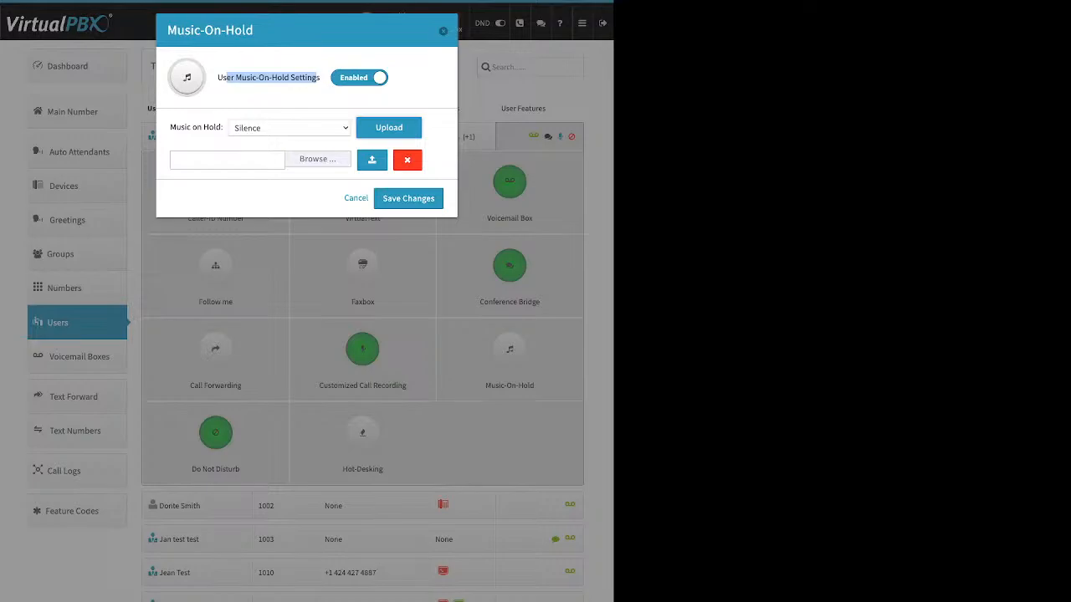
pyautogui.click(285, 101)
pyautogui.press('Escape')
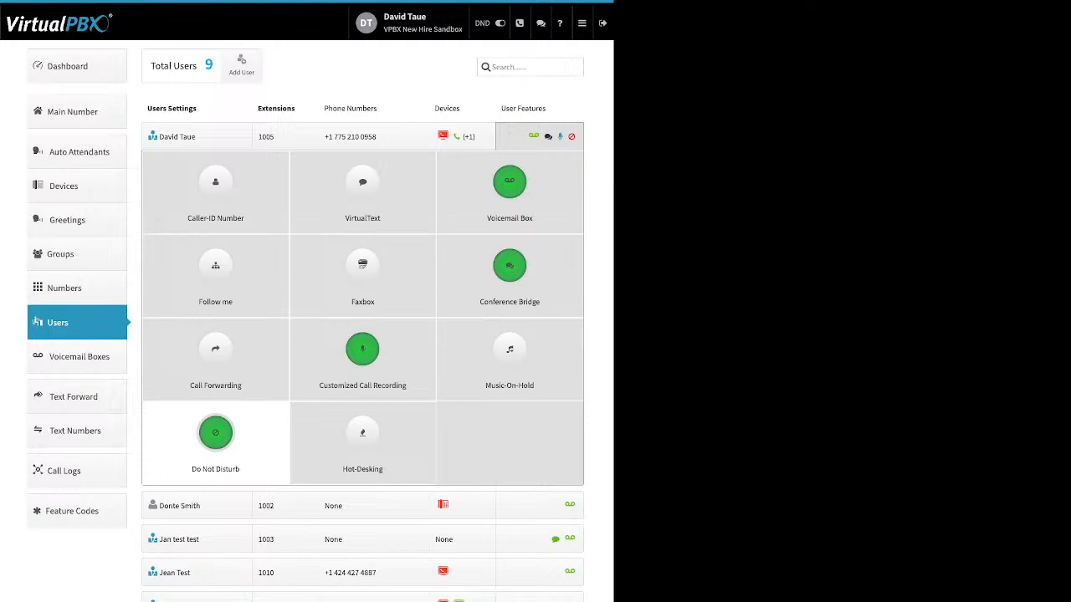
# Step: Disable Do Not Disturb for the user and save the change
pyautogui.click(215, 435)
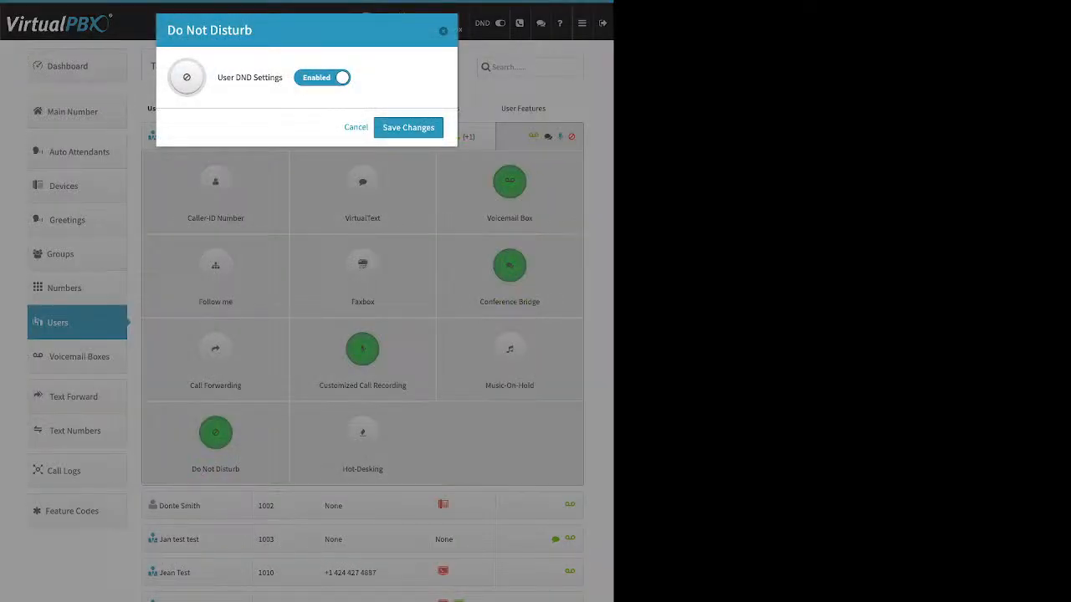
pyautogui.click(322, 78)
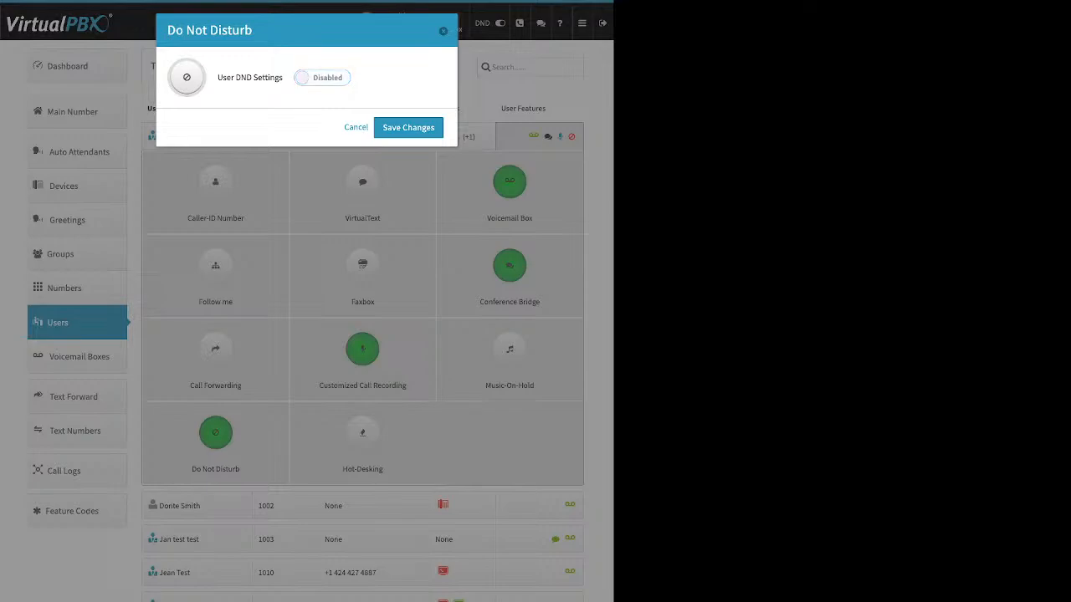
pyautogui.click(409, 128)
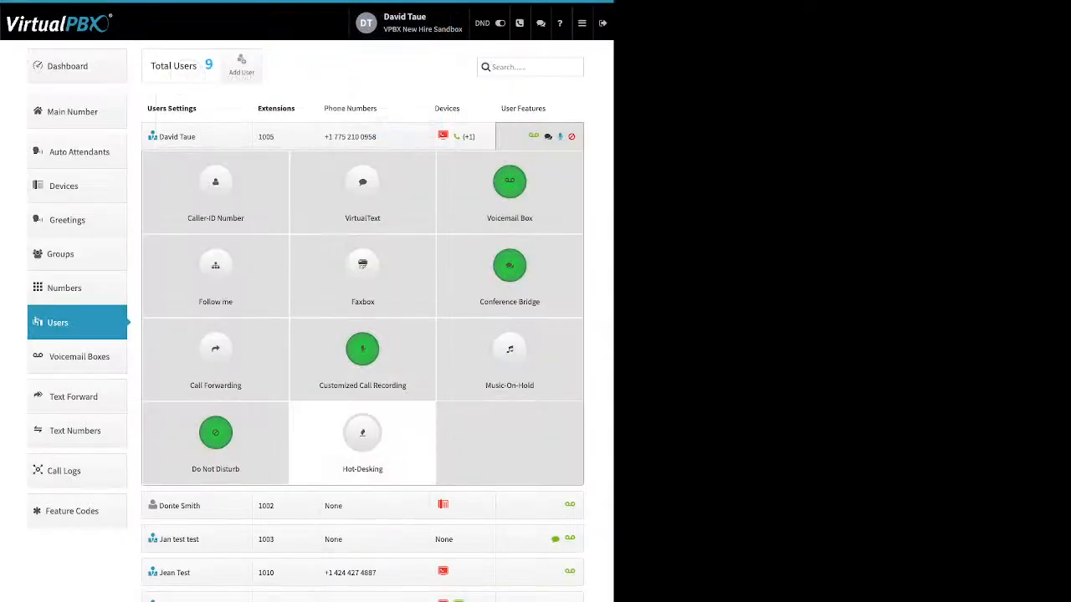
# Step: Enable Hot-Desking for the user and review its Hotdesk ID, PIN and multiple-device login options without saving
pyautogui.click(362, 432)
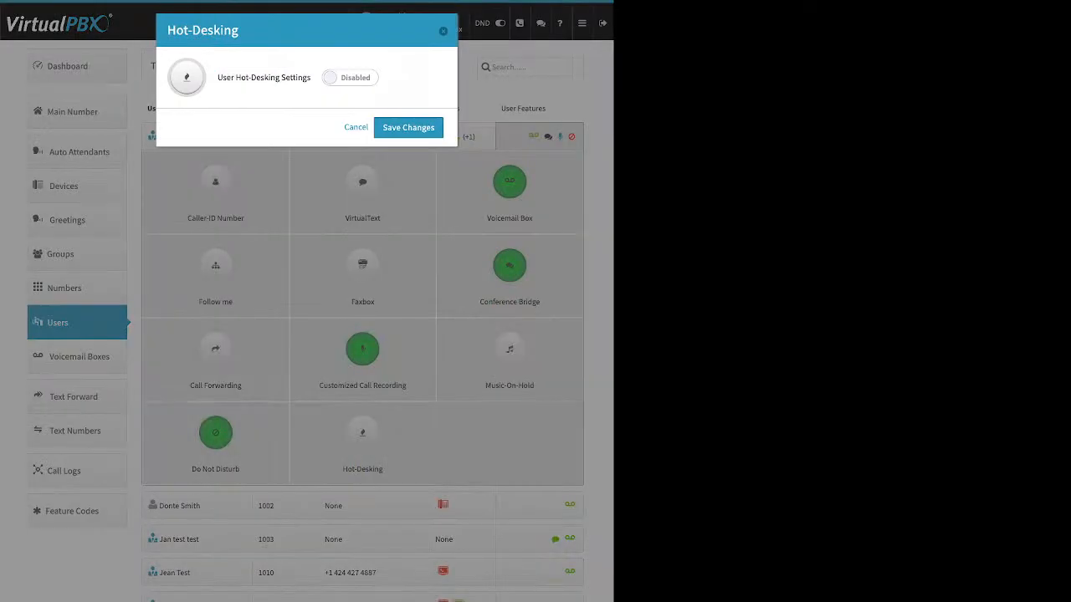
pyautogui.click(350, 78)
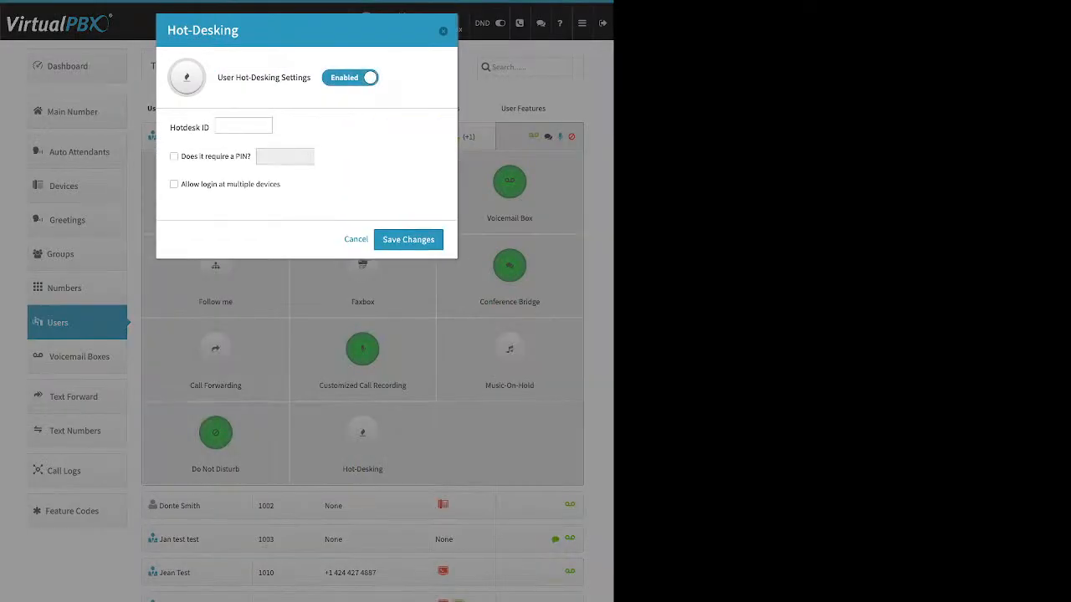
pyautogui.tripleClick(190, 128)
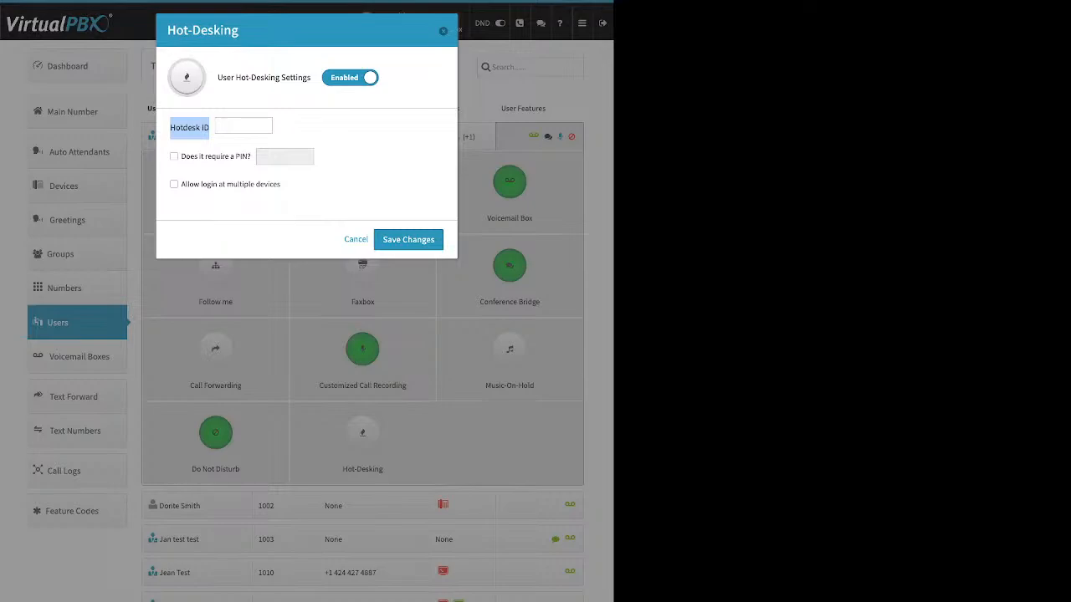
pyautogui.click(243, 125)
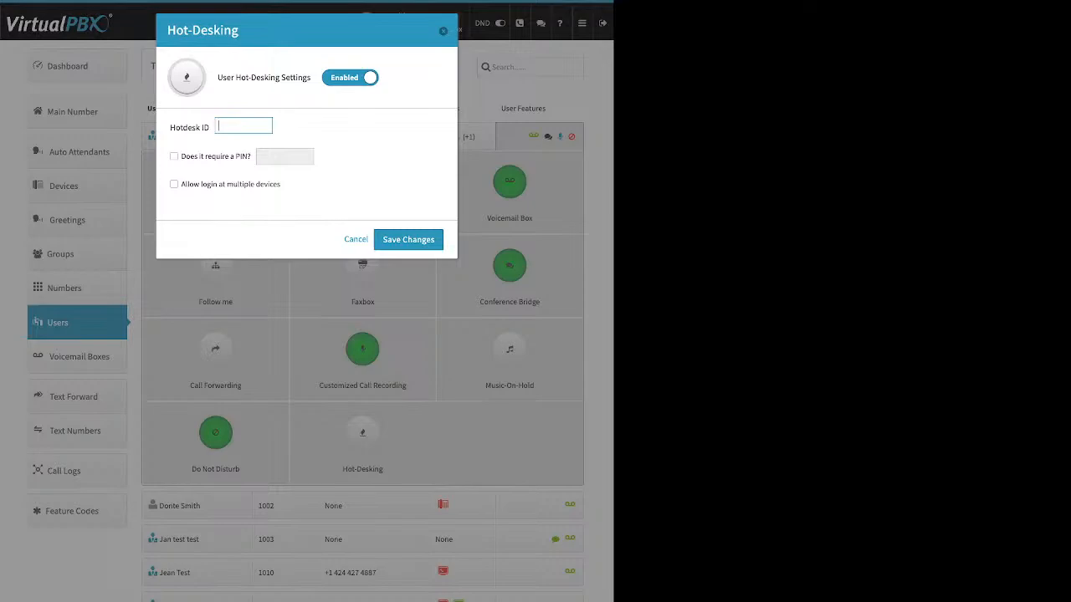
pyautogui.moveTo(182, 156); pyautogui.dragTo(248, 157)
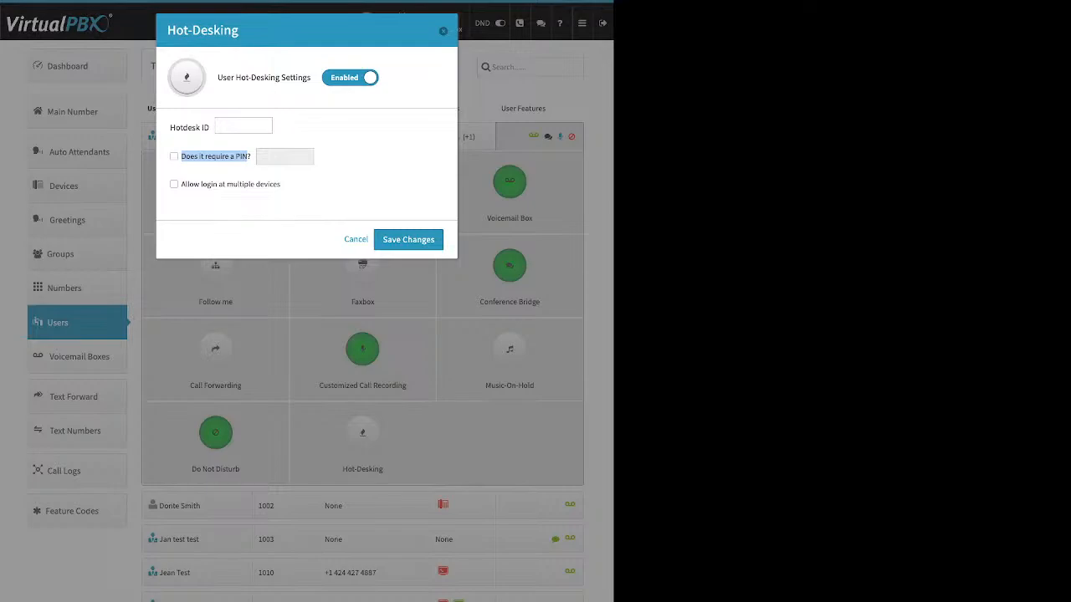
pyautogui.click(355, 239)
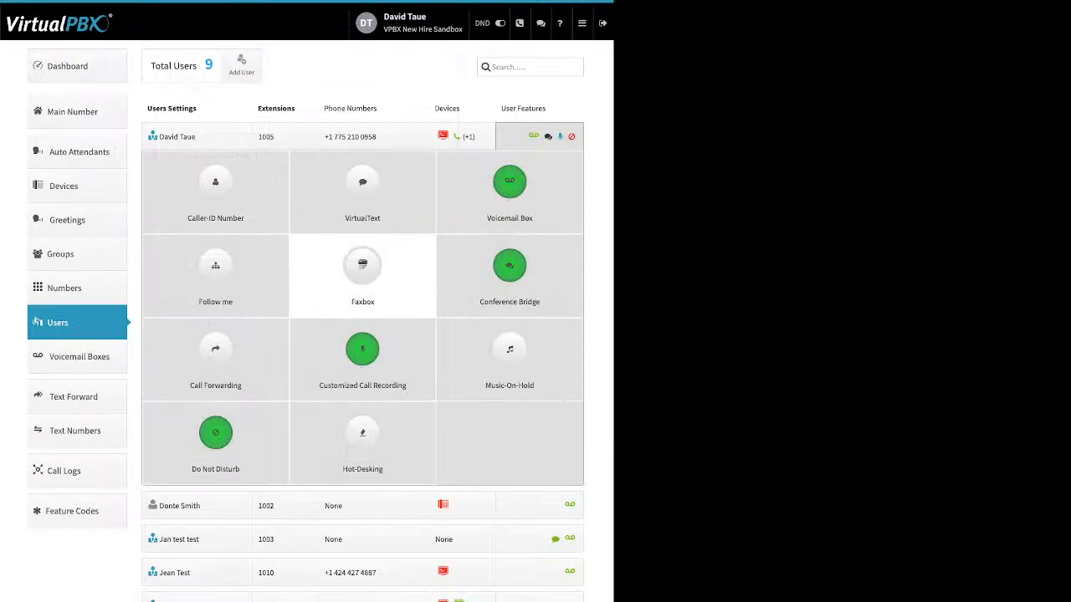
pyautogui.click(77, 322)
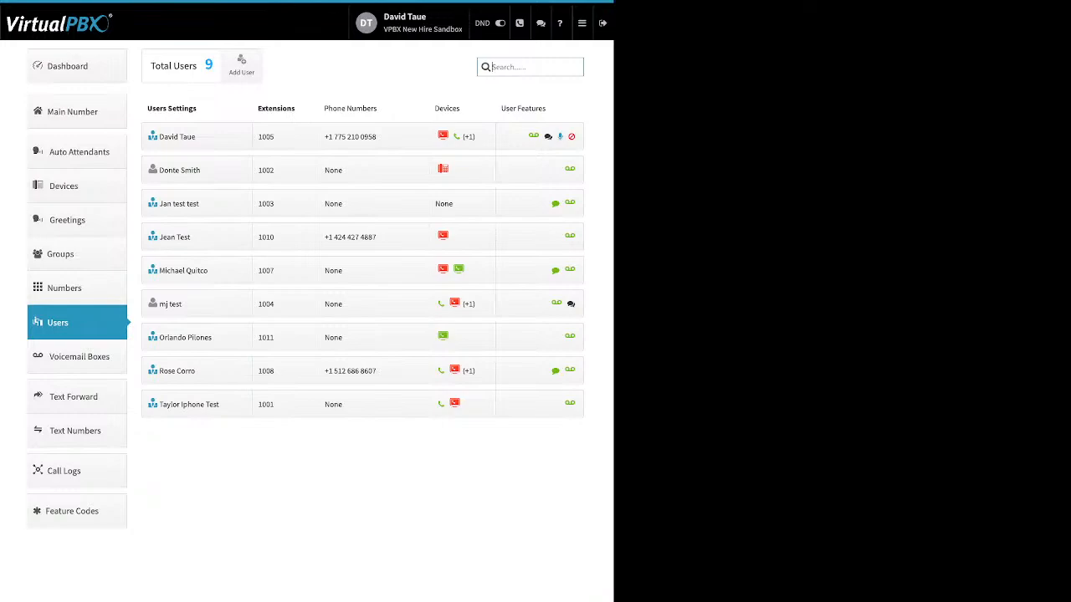
pyautogui.click(77, 253)
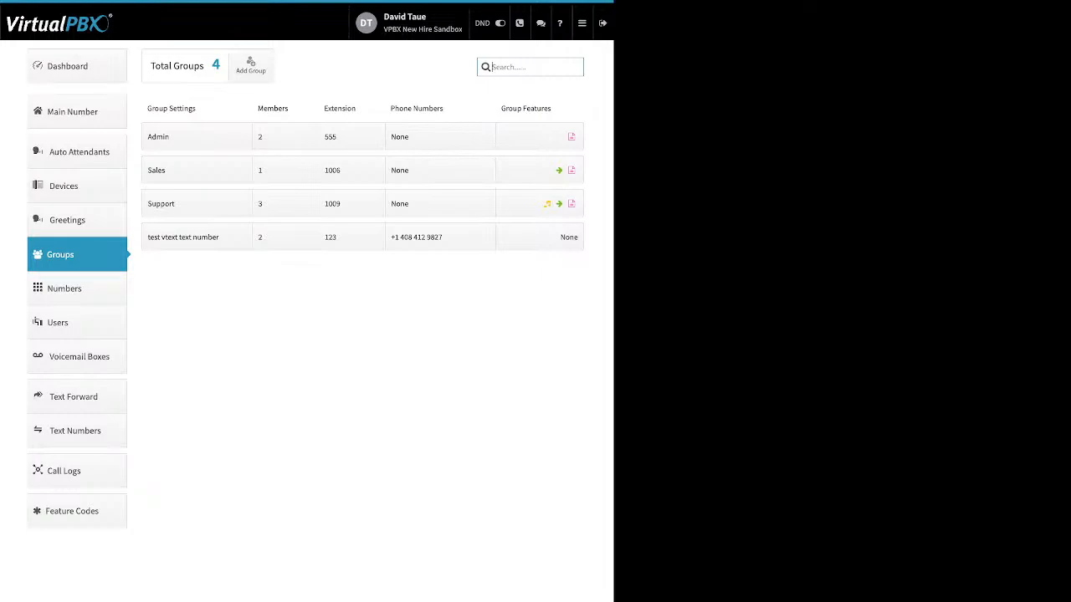
pyautogui.click(251, 65)
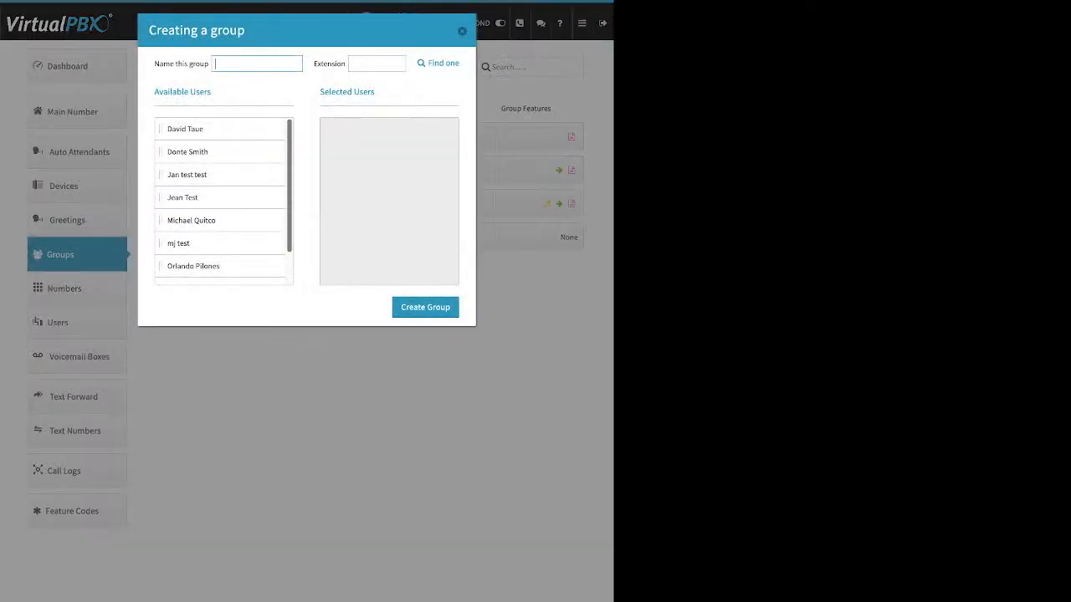
pyautogui.moveTo(154, 64); pyautogui.dragTo(208, 64)
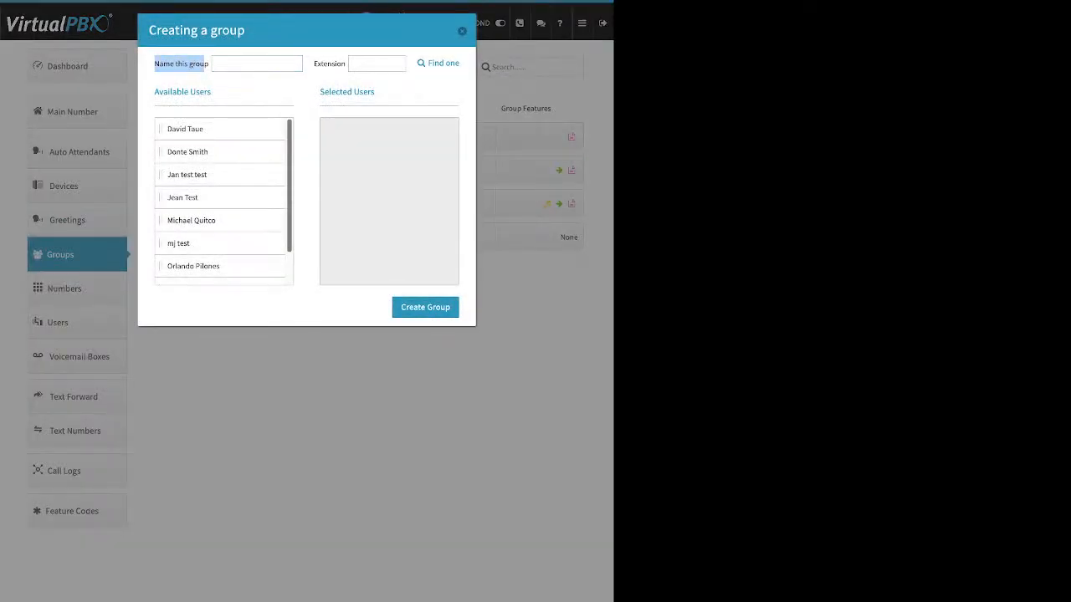
pyautogui.moveTo(314, 63); pyautogui.dragTo(345, 63)
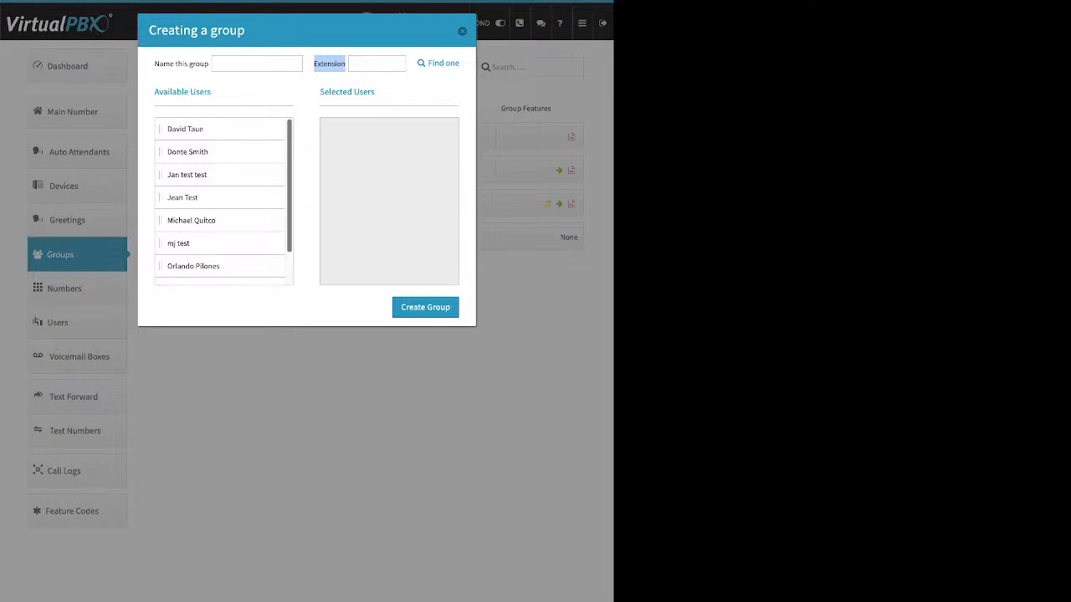
pyautogui.moveTo(185, 129); pyautogui.dragTo(351, 129)
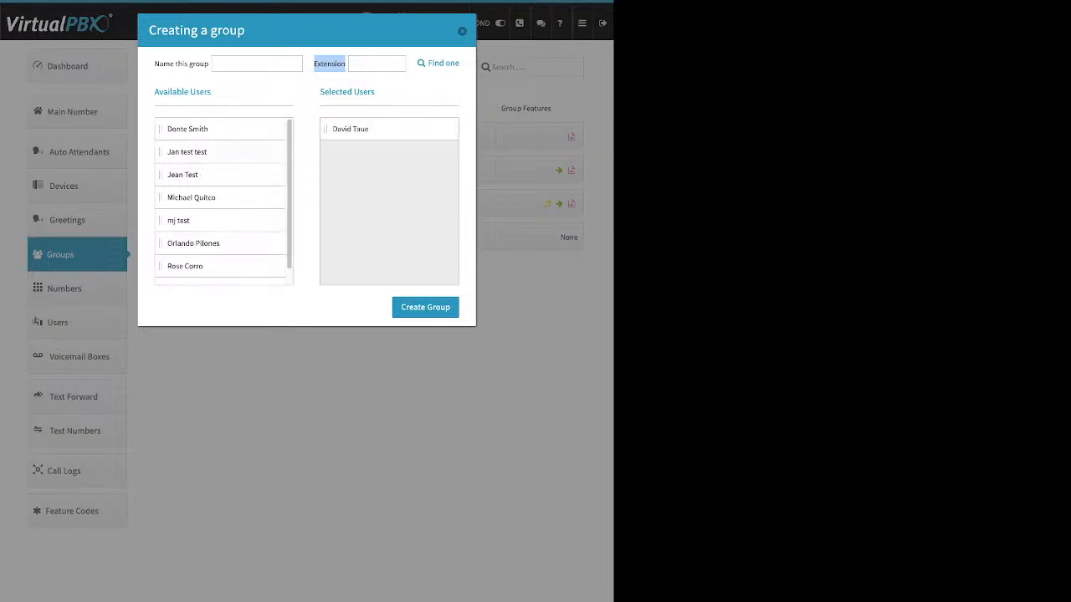
pyautogui.moveTo(186, 151); pyautogui.dragTo(351, 128)
pyautogui.moveTo(191, 175); pyautogui.dragTo(377, 188)
pyautogui.moveTo(194, 197); pyautogui.dragTo(360, 199)
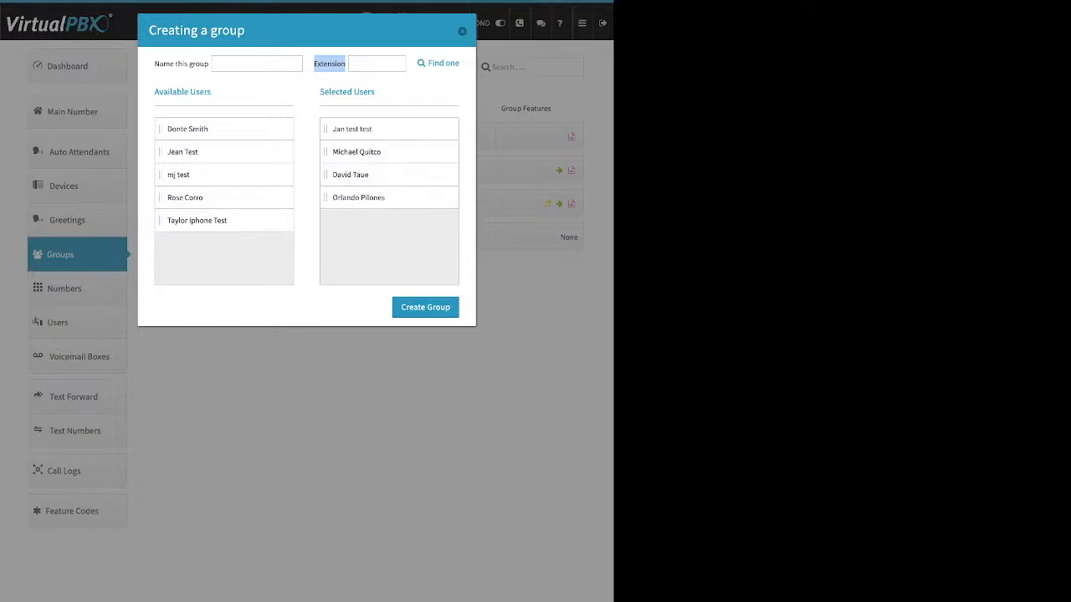
pyautogui.click(462, 31)
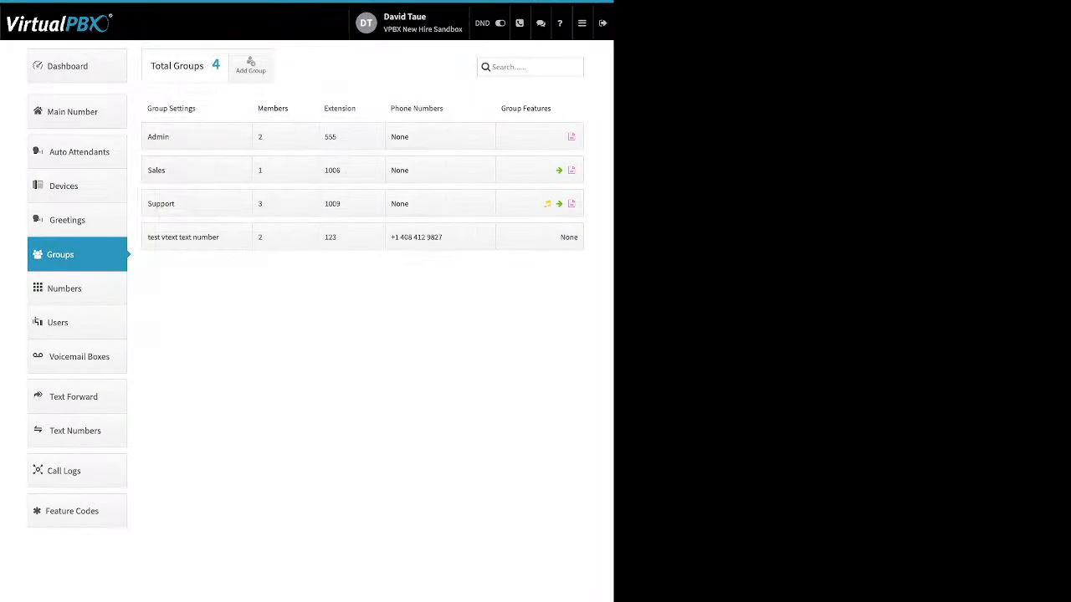
# Step: Open the Support group's settings, set group call attempts to 2, and save the changes
pyautogui.click(196, 203)
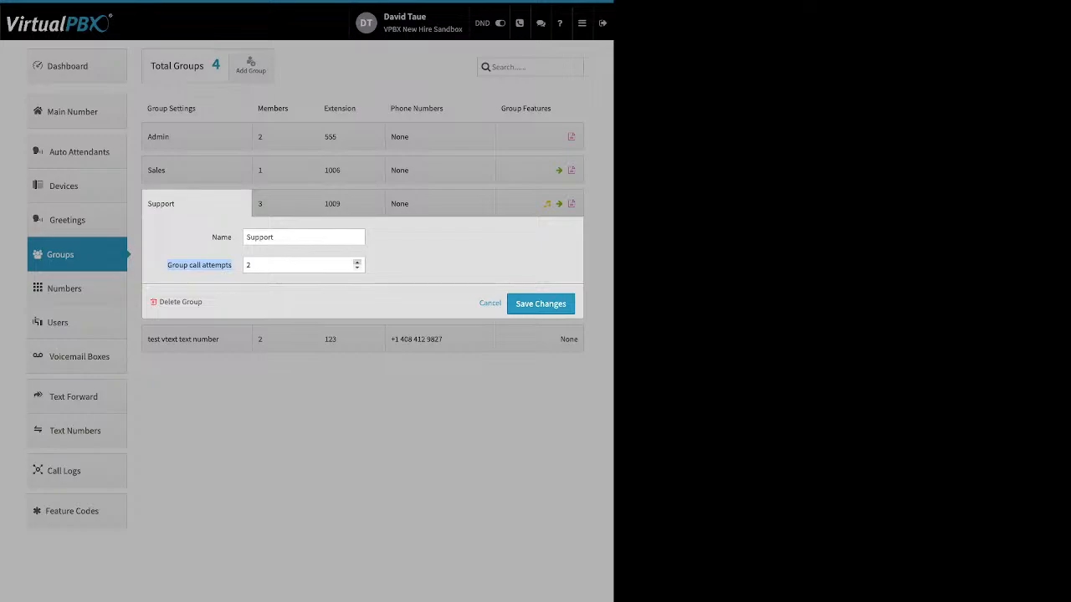
pyautogui.click(357, 262)
pyautogui.click(357, 267)
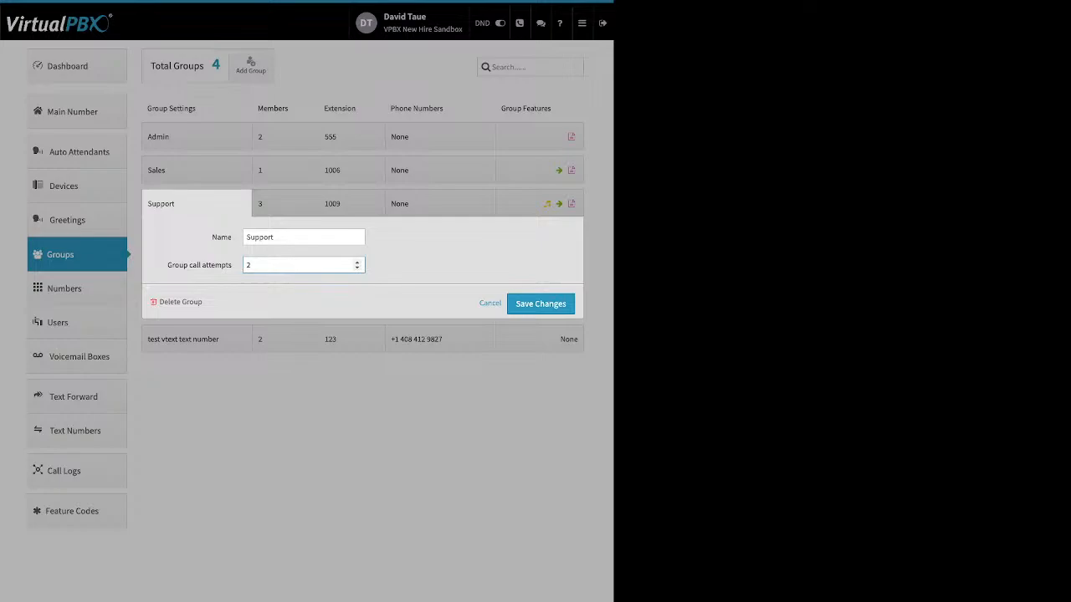
pyautogui.moveTo(203, 303); pyautogui.dragTo(165, 303)
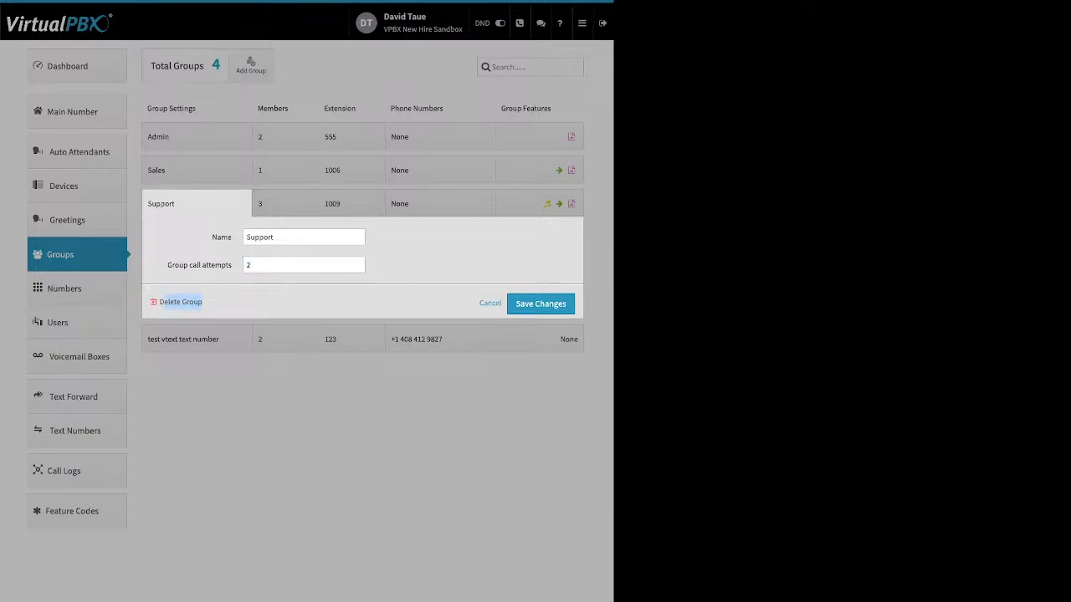
pyautogui.click(541, 303)
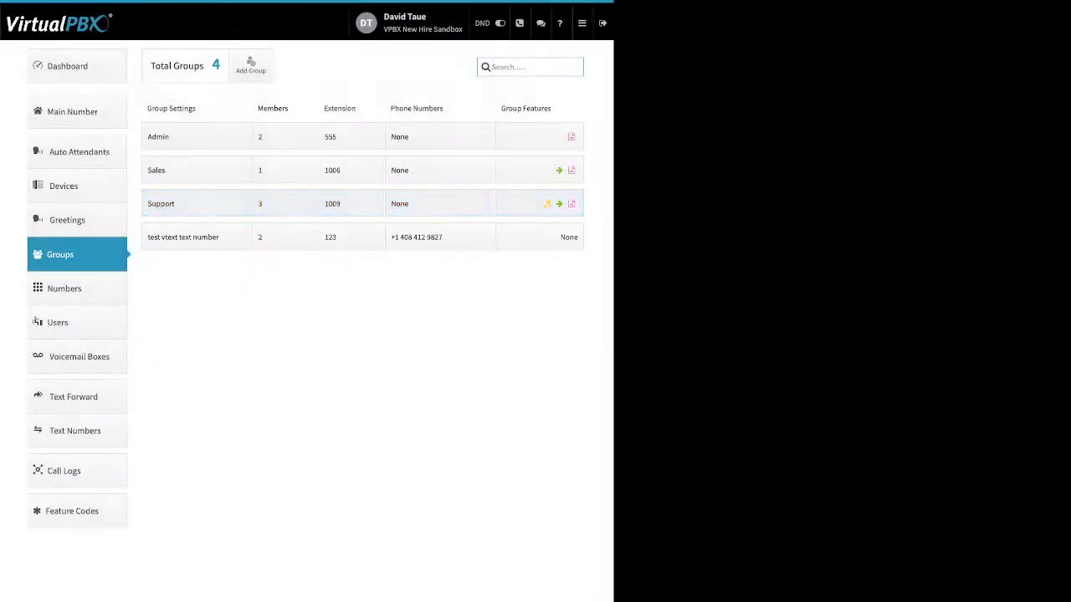
pyautogui.click(286, 204)
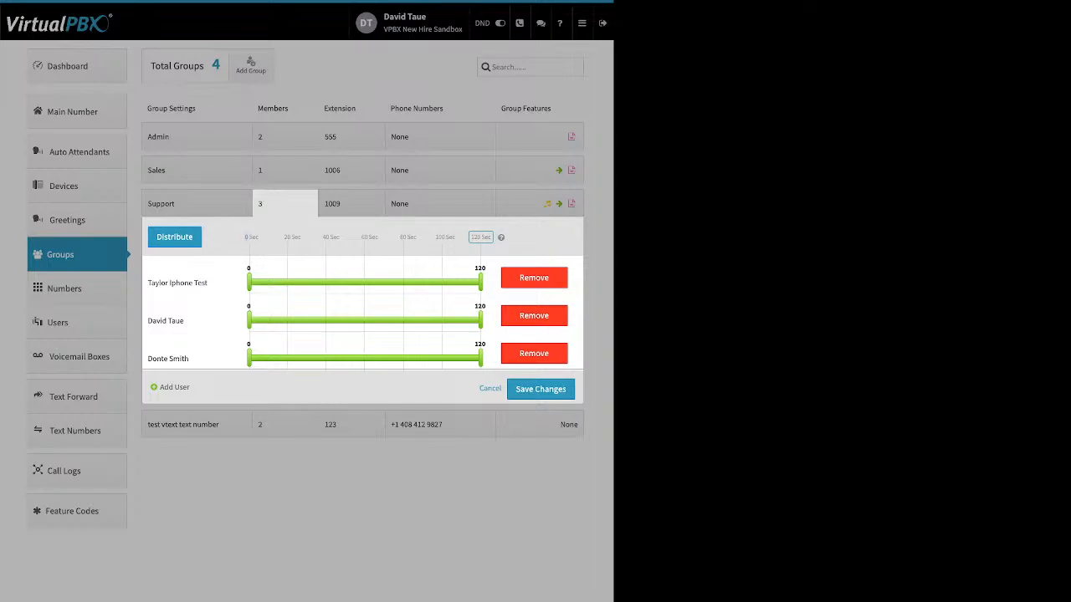
pyautogui.moveTo(492, 237); pyautogui.dragTo(407, 238)
pyautogui.click(481, 238)
pyautogui.click(175, 238)
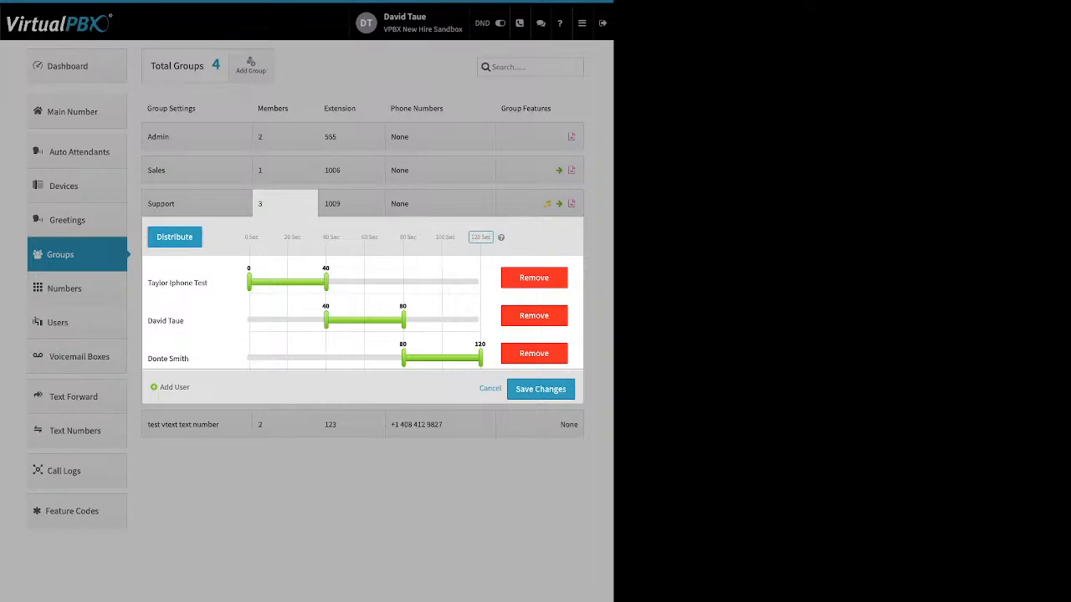
pyautogui.moveTo(325, 321); pyautogui.dragTo(274, 320)
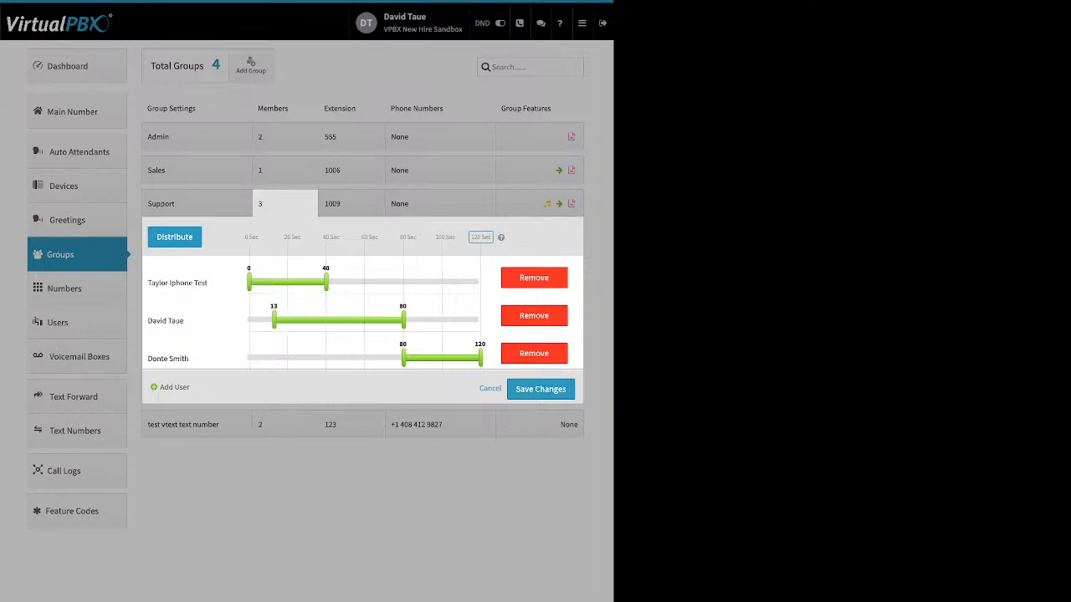
pyautogui.moveTo(403, 358); pyautogui.dragTo(312, 358)
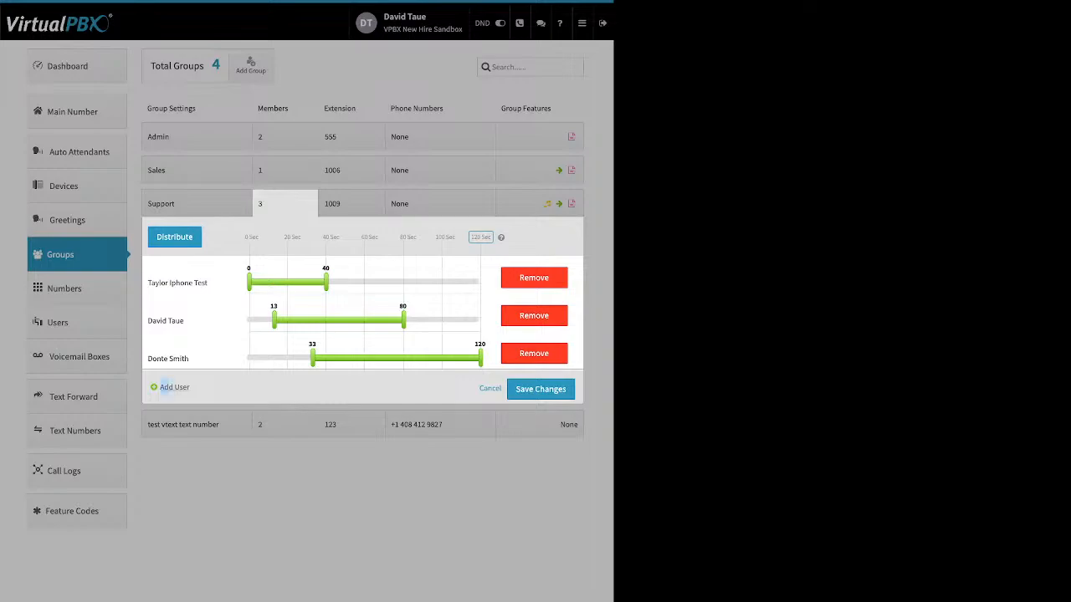
pyautogui.click(164, 387)
pyautogui.click(183, 240)
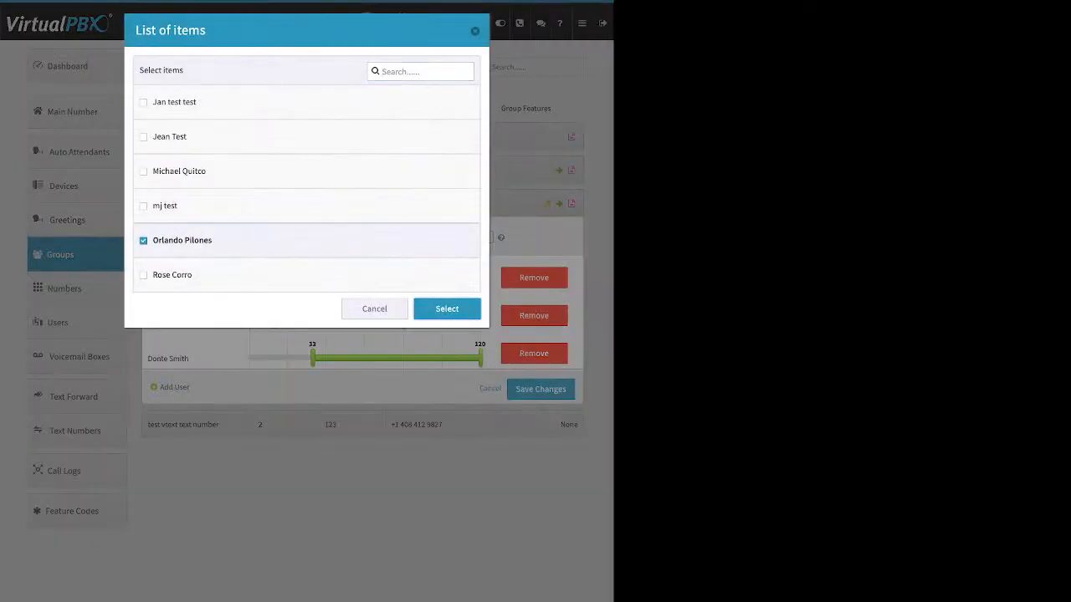
pyautogui.click(447, 309)
pyautogui.click(174, 236)
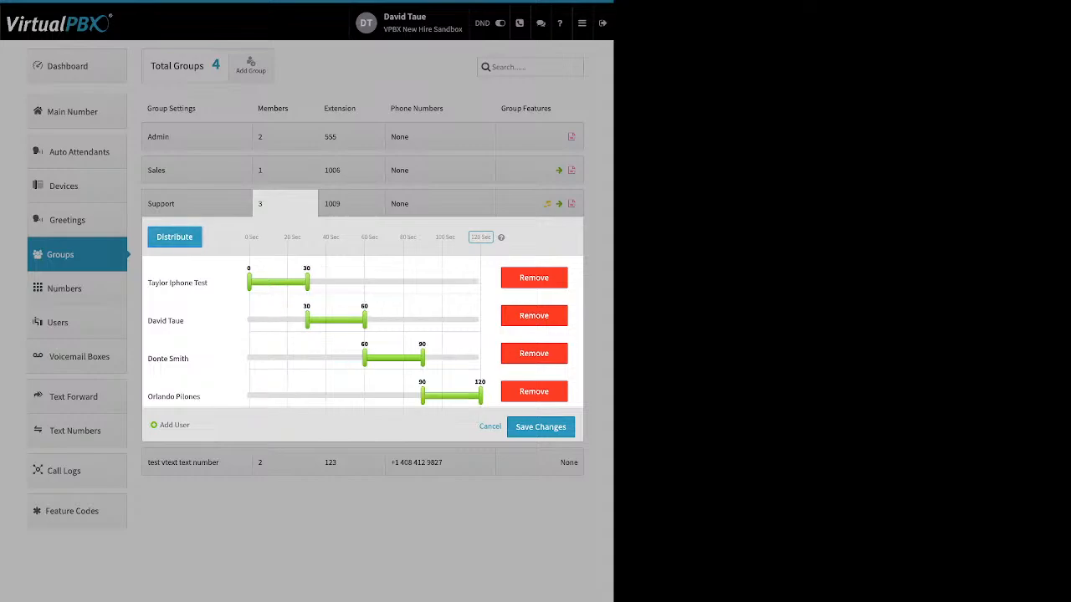
# Step: Move Taylor Iphone Test to the end of the Support ring order and redistribute the ring times
pyautogui.moveTo(195, 321); pyautogui.dragTo(182, 323)
pyautogui.moveTo(192, 283); pyautogui.dragTo(245, 397)
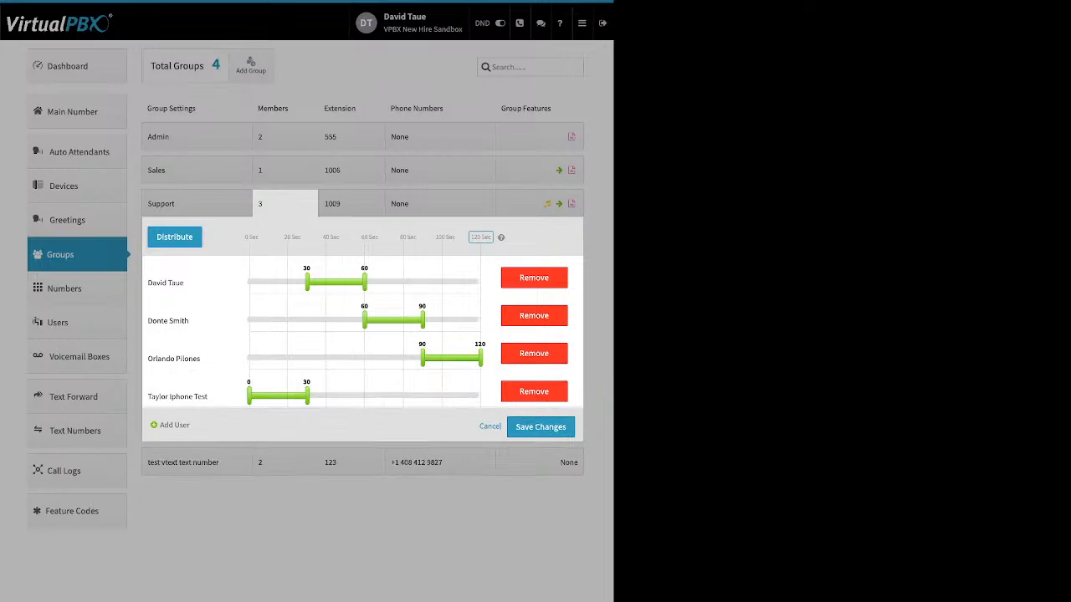
pyautogui.click(174, 237)
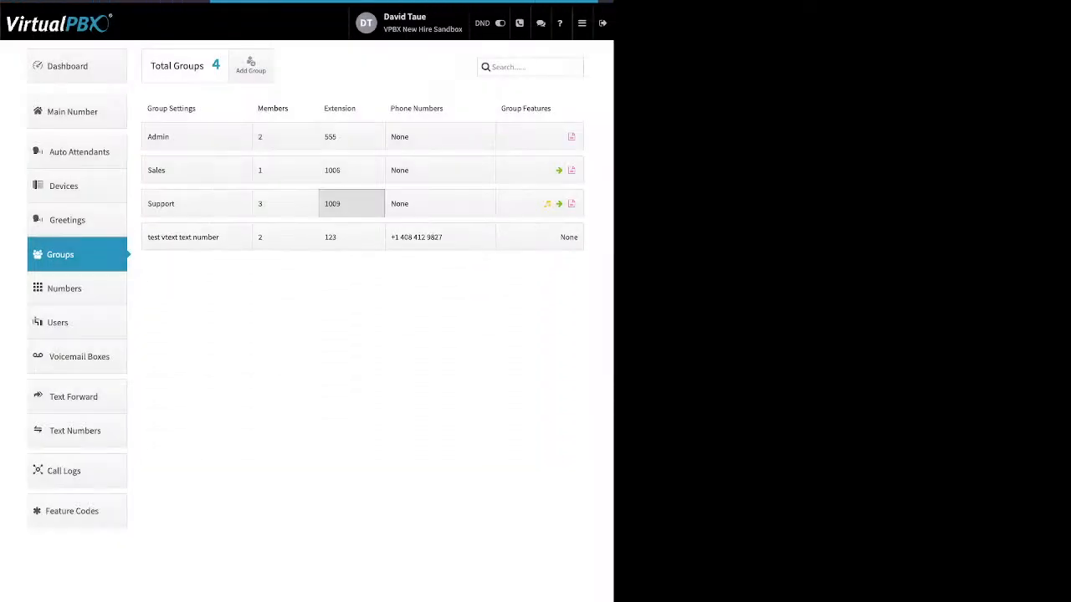
# Step: Review the Support group's extension and phone number assignment panels
pyautogui.click(352, 203)
pyautogui.moveTo(209, 277); pyautogui.dragTo(171, 277)
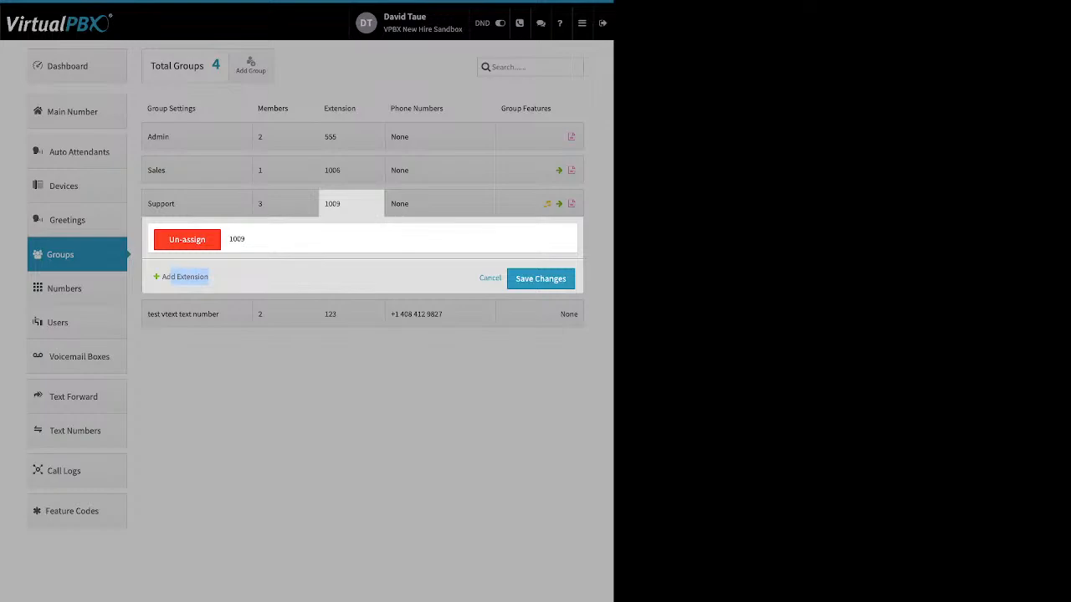
pyautogui.click(440, 204)
pyautogui.click(440, 204)
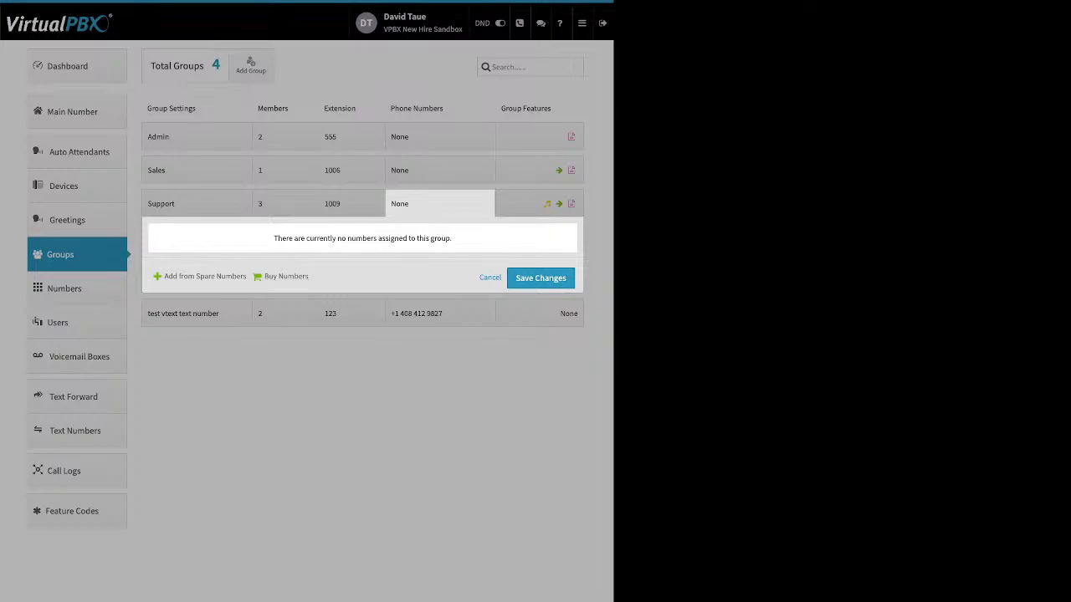
pyautogui.moveTo(165, 277); pyautogui.dragTo(248, 277)
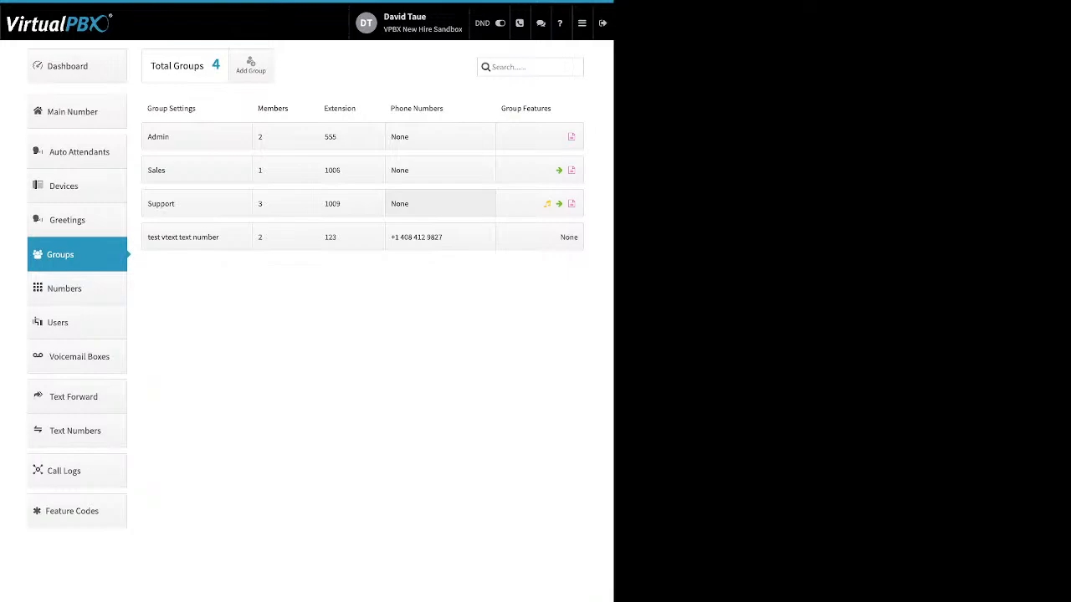
# Step: Open the Support group's Ringback settings, reveal the media upload controls, and cancel
pyautogui.click(539, 204)
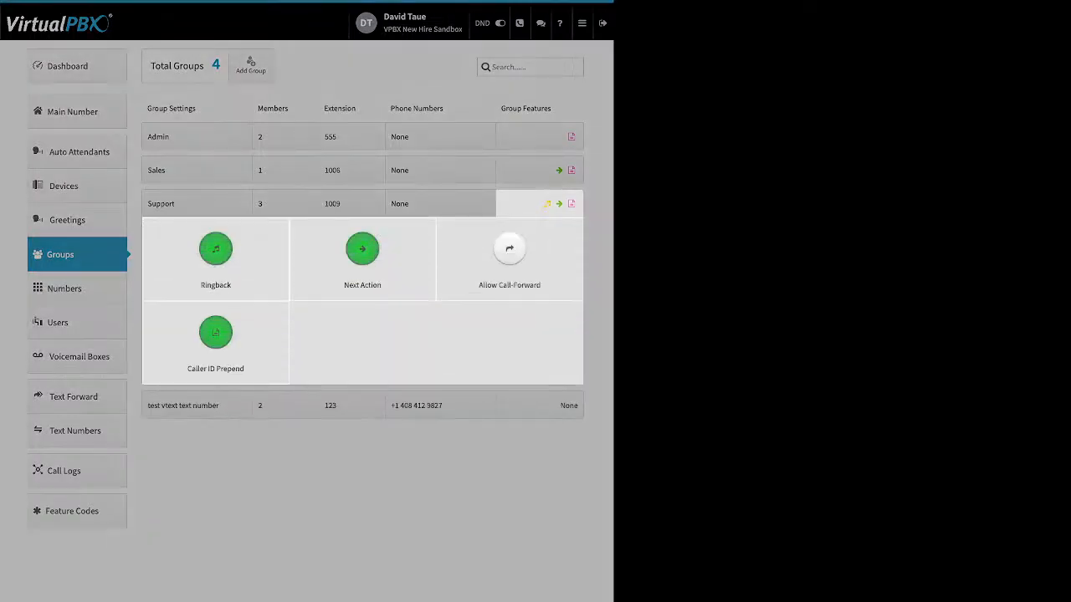
pyautogui.click(216, 255)
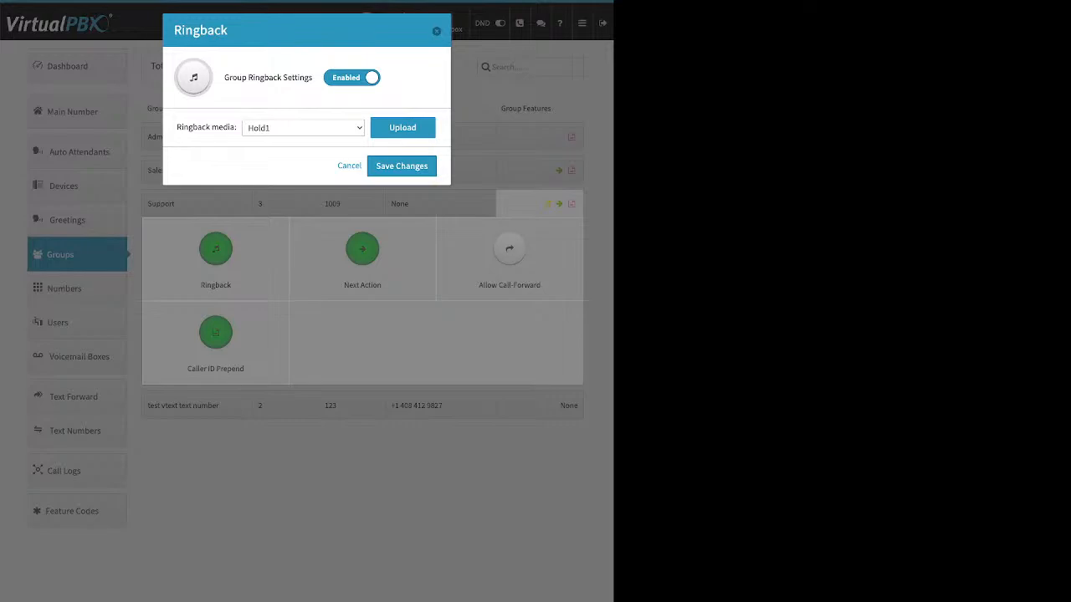
pyautogui.moveTo(224, 77); pyautogui.dragTo(304, 78)
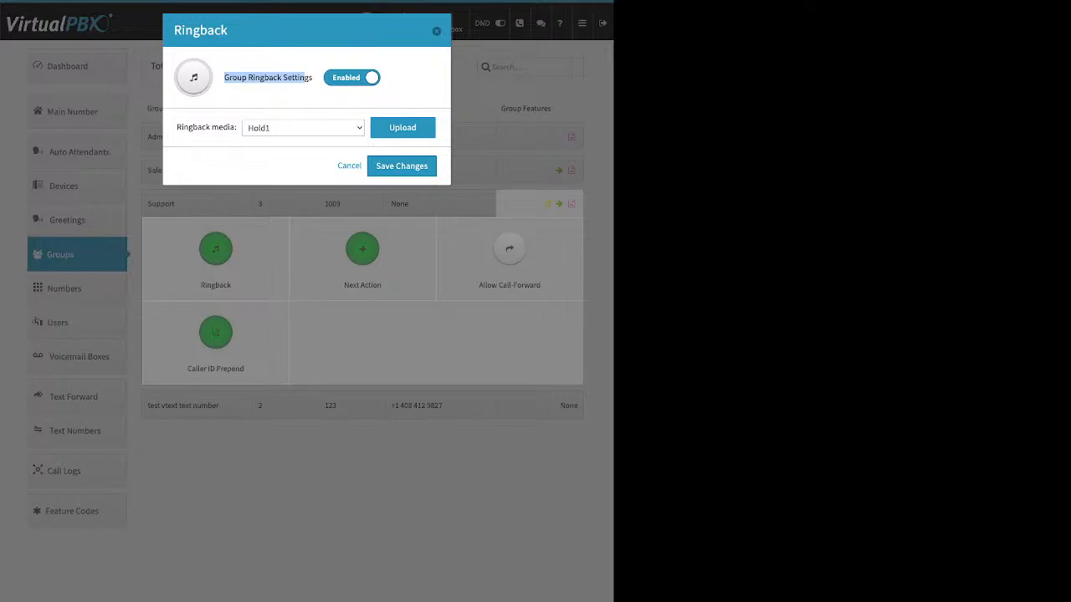
pyautogui.click(402, 127)
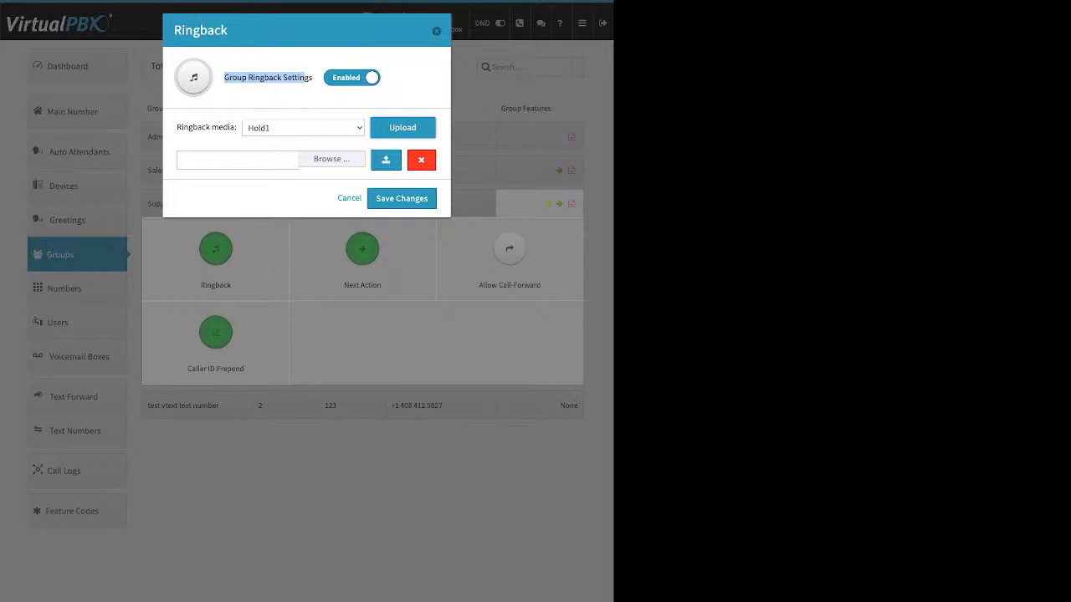
pyautogui.click(350, 198)
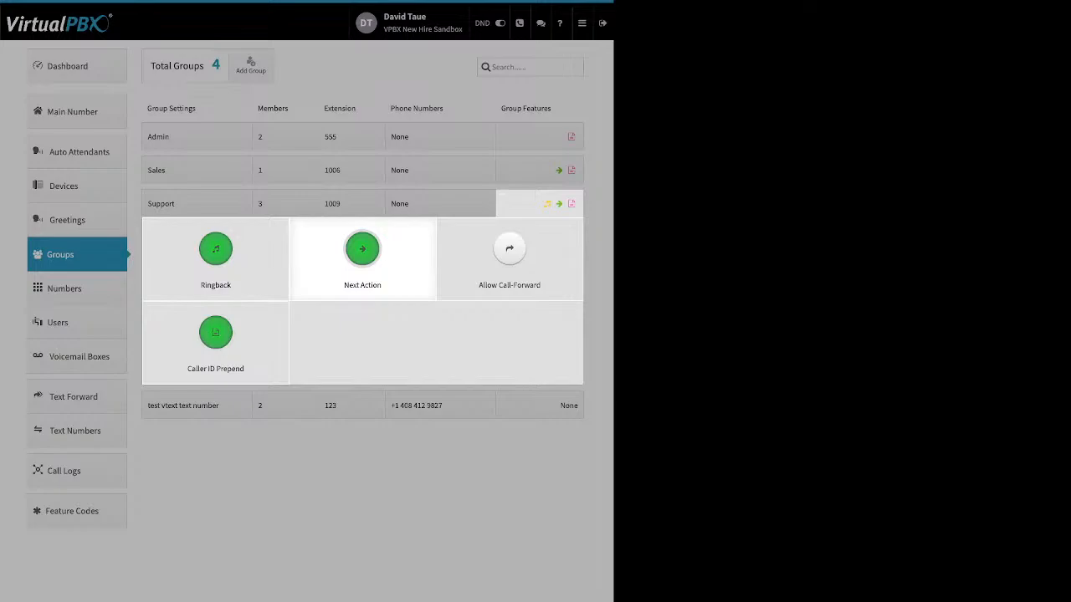
# Step: Open the Support group's Next Action settings and browse the list of forwarding destinations for unanswered calls
pyautogui.click(362, 251)
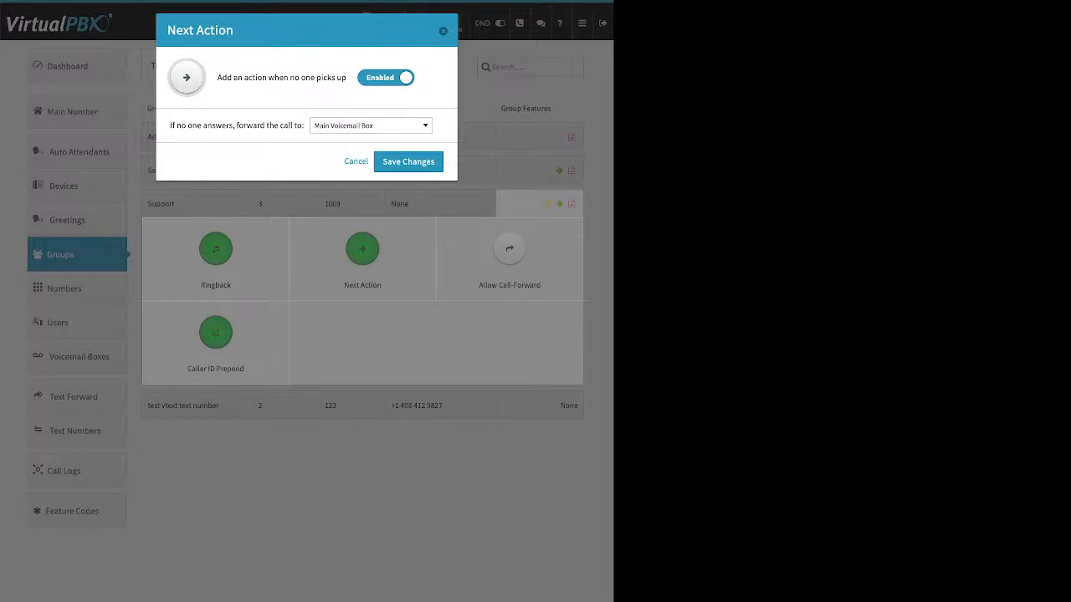
pyautogui.moveTo(218, 77); pyautogui.dragTo(346, 77)
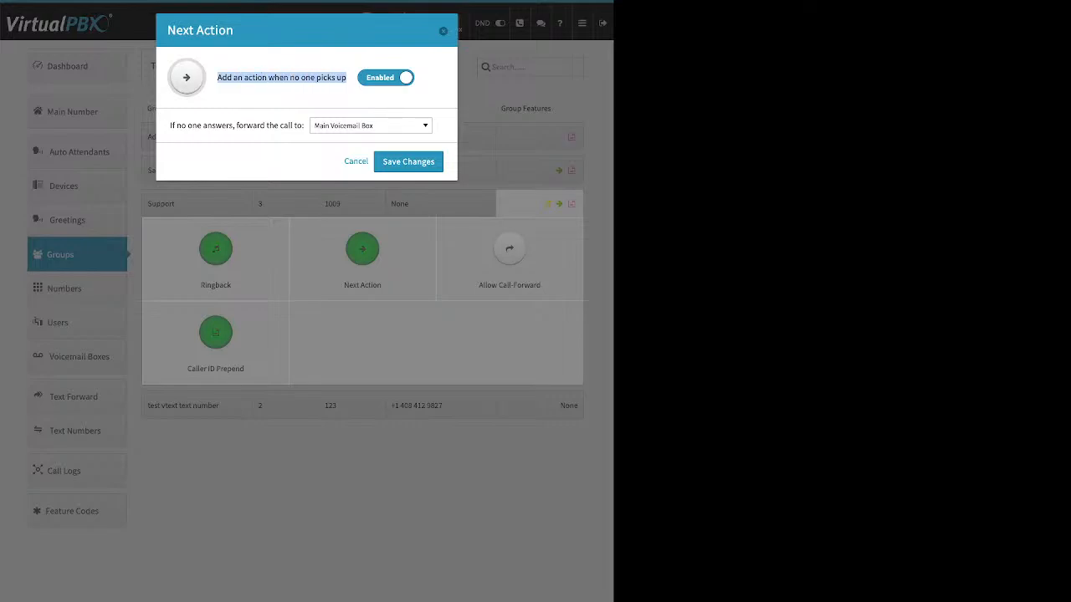
pyautogui.moveTo(170, 125); pyautogui.dragTo(305, 125)
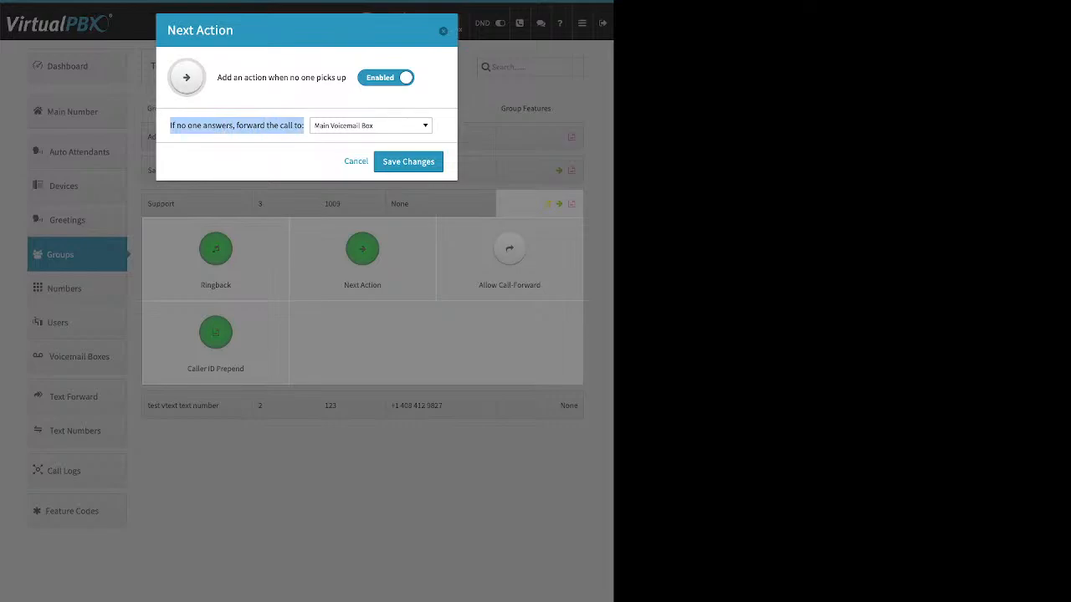
pyautogui.click(371, 125)
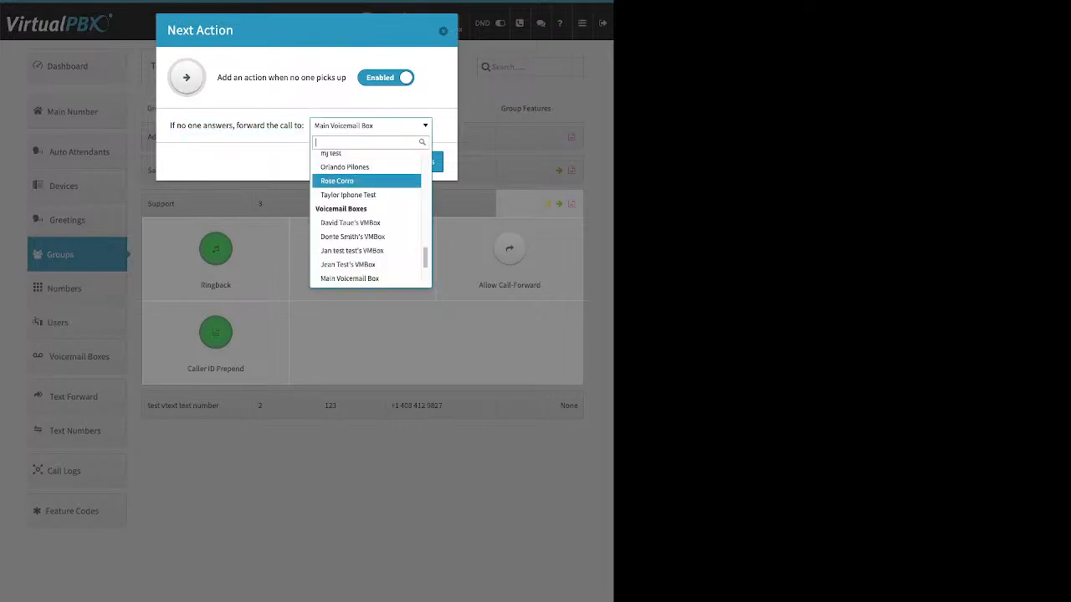
pyautogui.scroll(4, 367, 250)
pyautogui.press('Up')
pyautogui.press('Up')
pyautogui.press('Up')
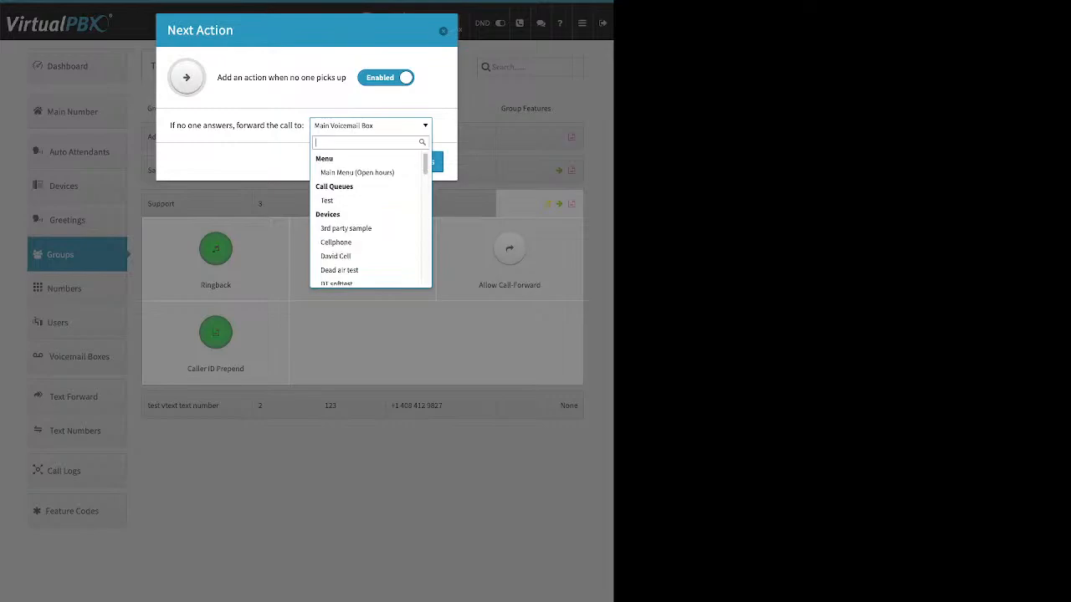
pyautogui.press('Down')
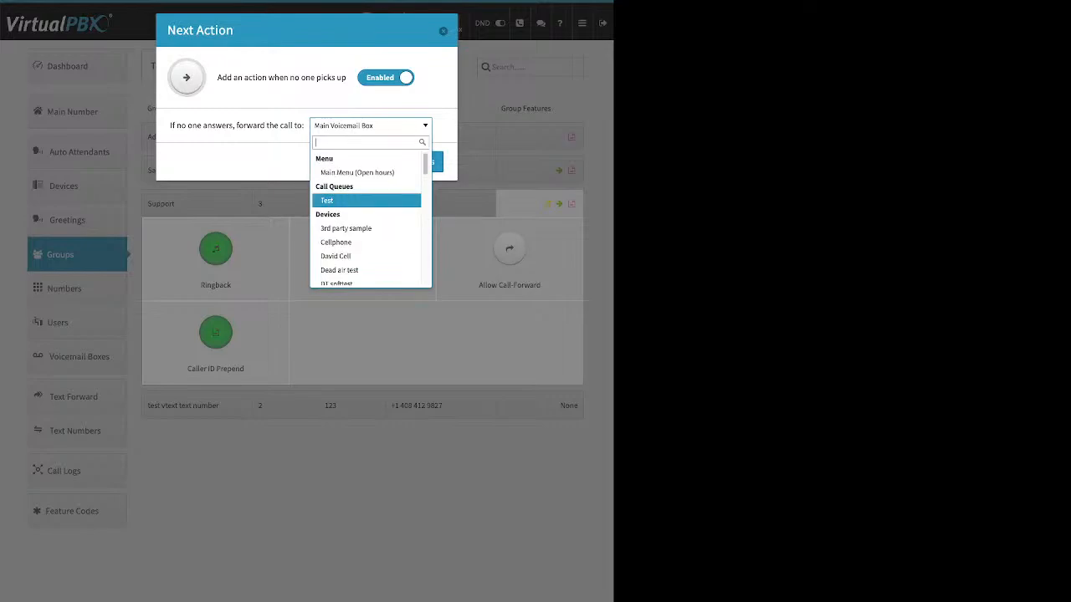
pyautogui.press('Down')
pyautogui.press('Down')
pyautogui.press('Down')
pyautogui.press('Down')
pyautogui.press('Down')
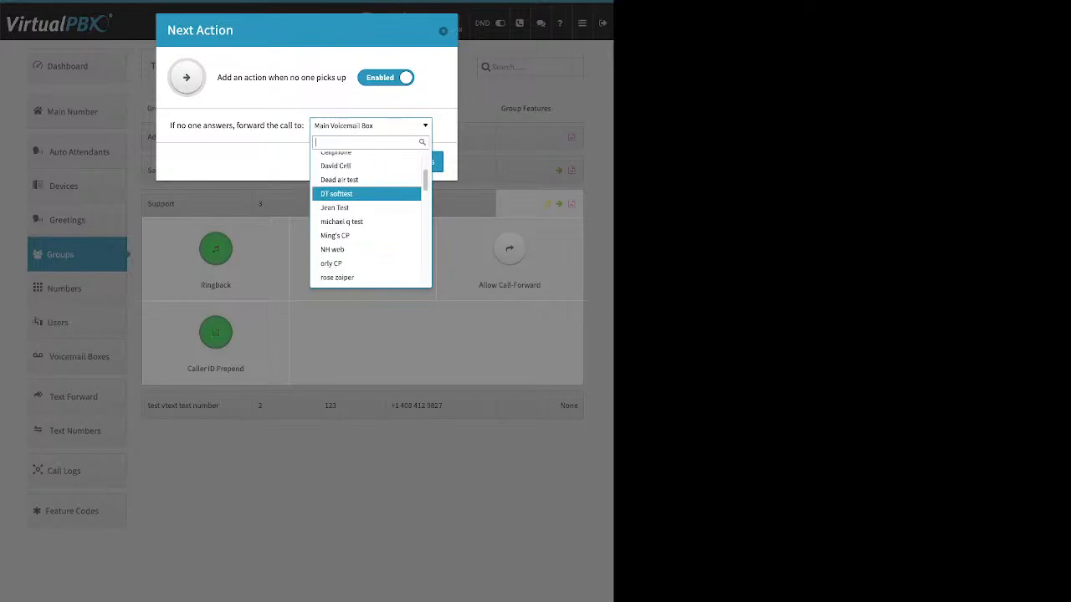
pyautogui.press('Down')
pyautogui.press('Down')
pyautogui.press('Down')
pyautogui.press('Down')
pyautogui.press('Down')
pyautogui.press('Down')
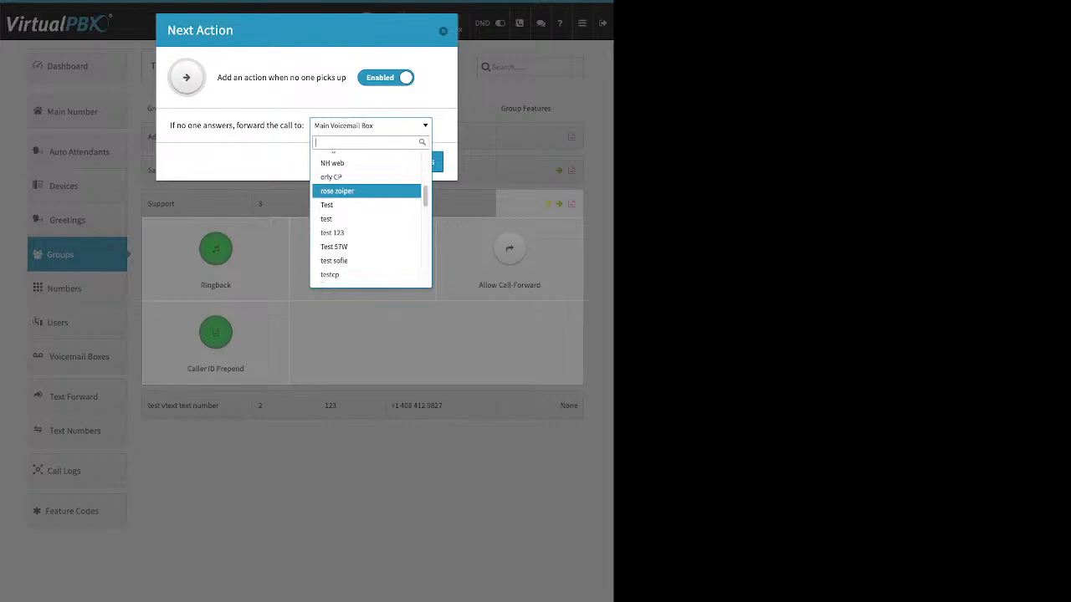
pyautogui.press('Down')
pyautogui.press('Down')
pyautogui.press('Down')
pyautogui.press('Down')
pyautogui.press('Down')
pyautogui.press('Down')
pyautogui.press('Down')
pyautogui.press('Down')
pyautogui.press('Down')
pyautogui.press('Down')
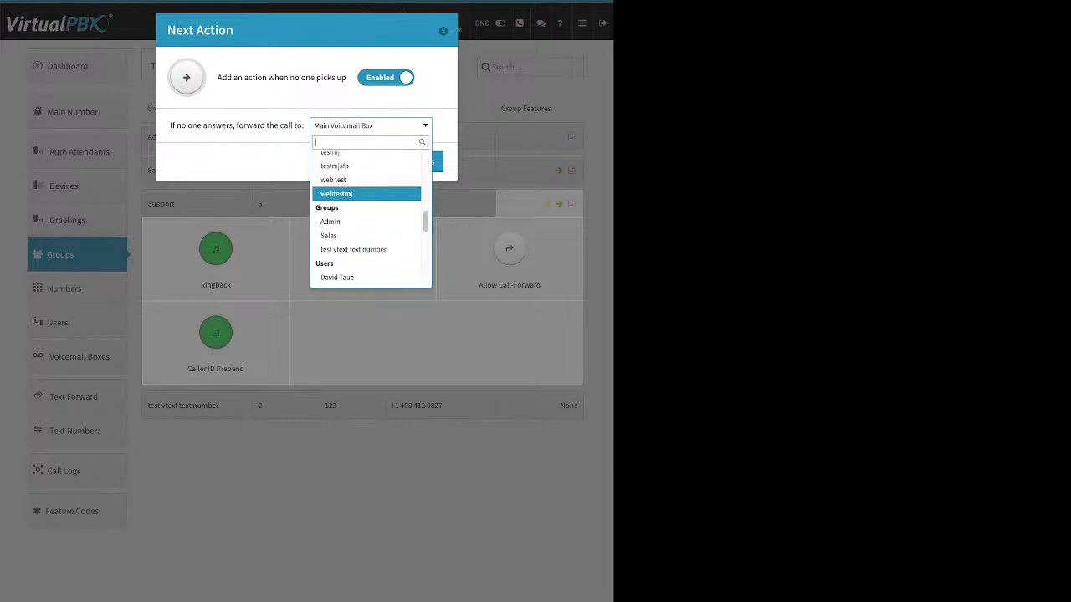
pyautogui.press('Down')
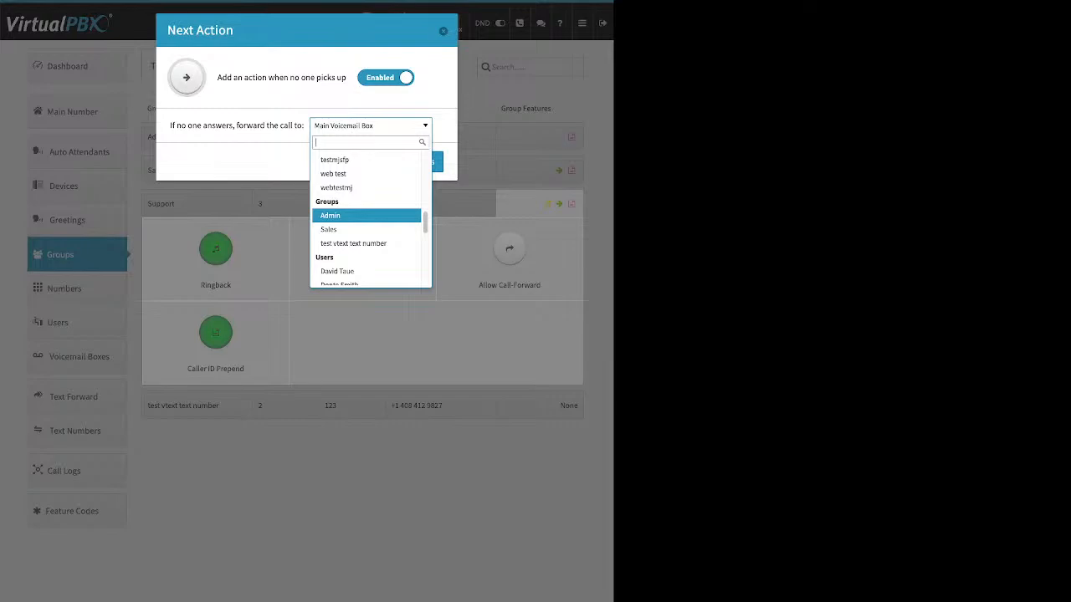
pyautogui.press('Down')
pyautogui.press('Down')
pyautogui.press('Down')
pyautogui.press('Down')
pyautogui.press('Down')
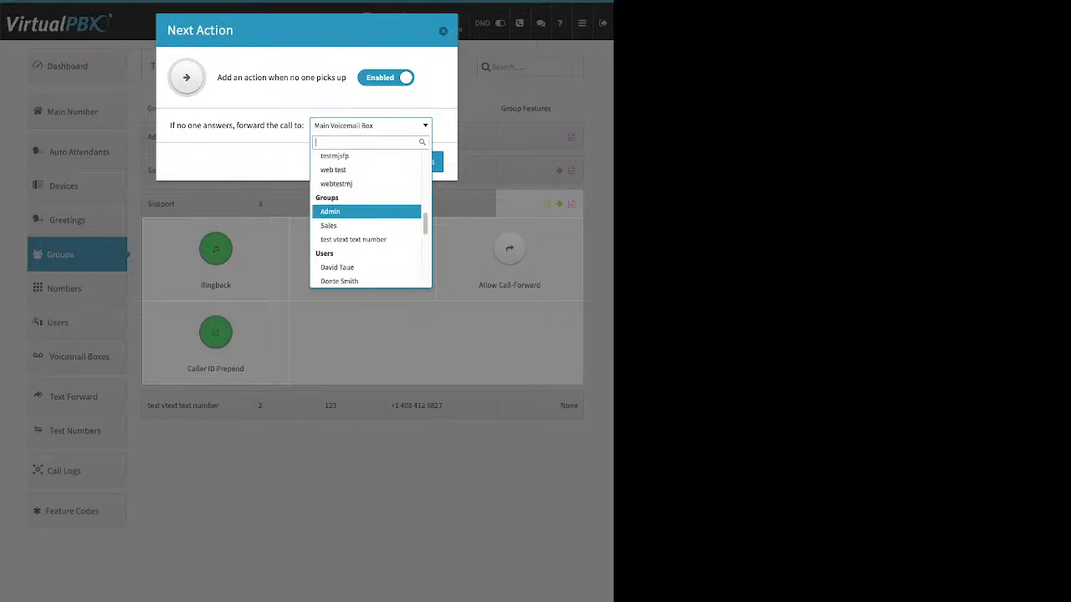
pyautogui.press('Down')
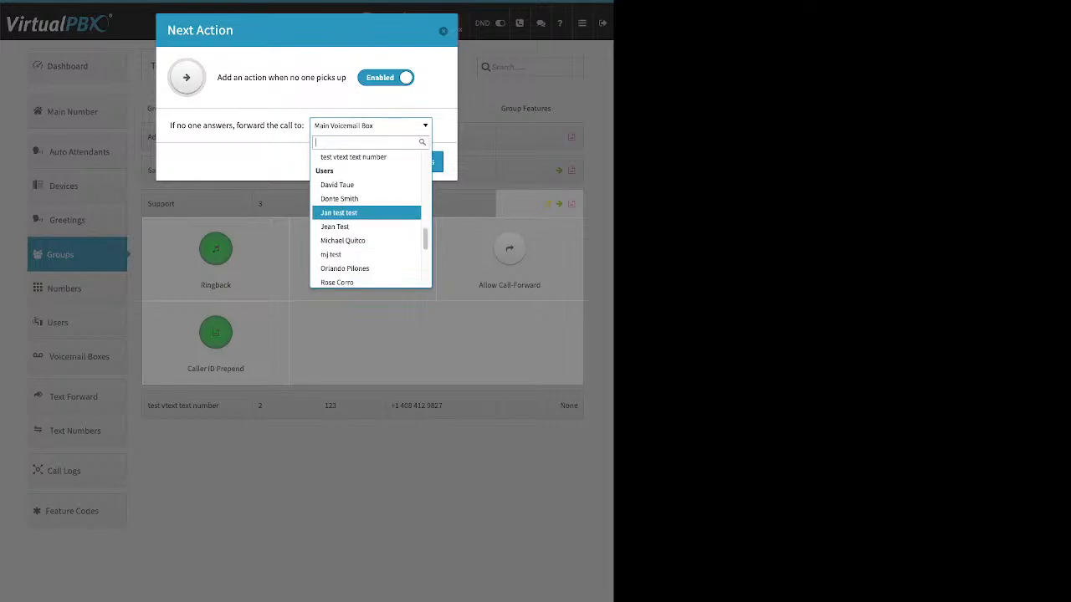
pyautogui.press('Down')
pyautogui.press('Down')
pyautogui.press('Down')
pyautogui.press('Down')
pyautogui.press('Down')
pyautogui.press('Down')
pyautogui.press('Down')
pyautogui.press('Down')
pyautogui.press('Down')
pyautogui.press('Down')
pyautogui.press('Down')
pyautogui.press('Down')
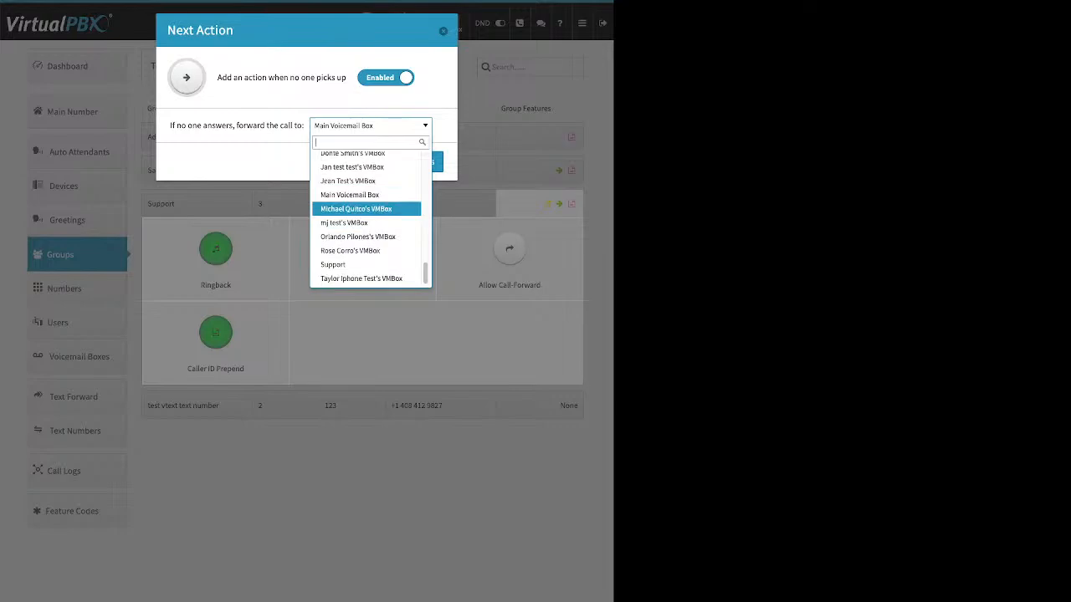
pyautogui.press('Up')
pyautogui.press('Return')
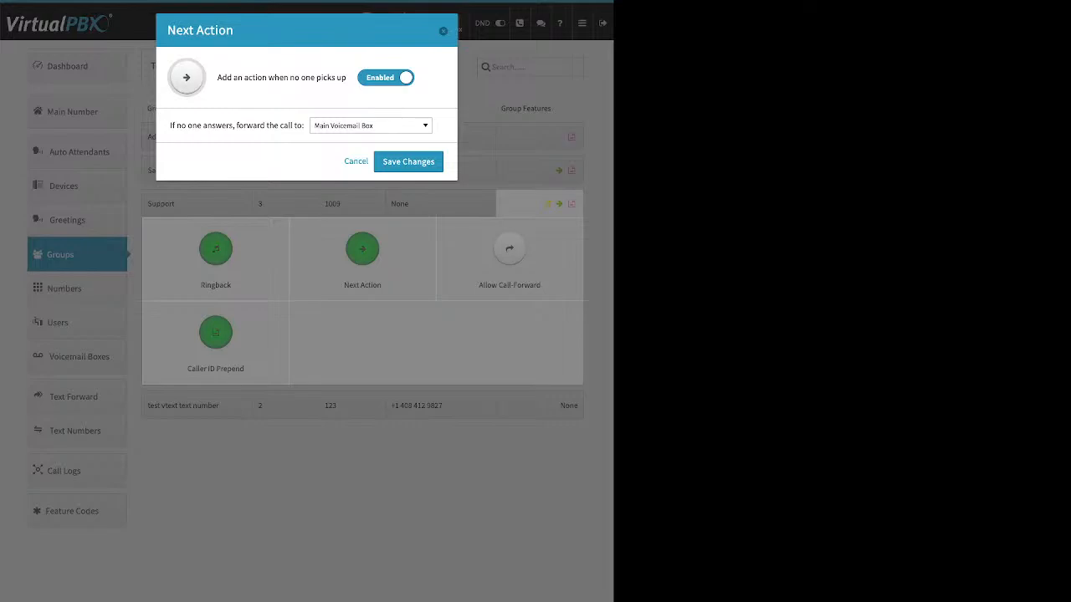
pyautogui.press('Return')
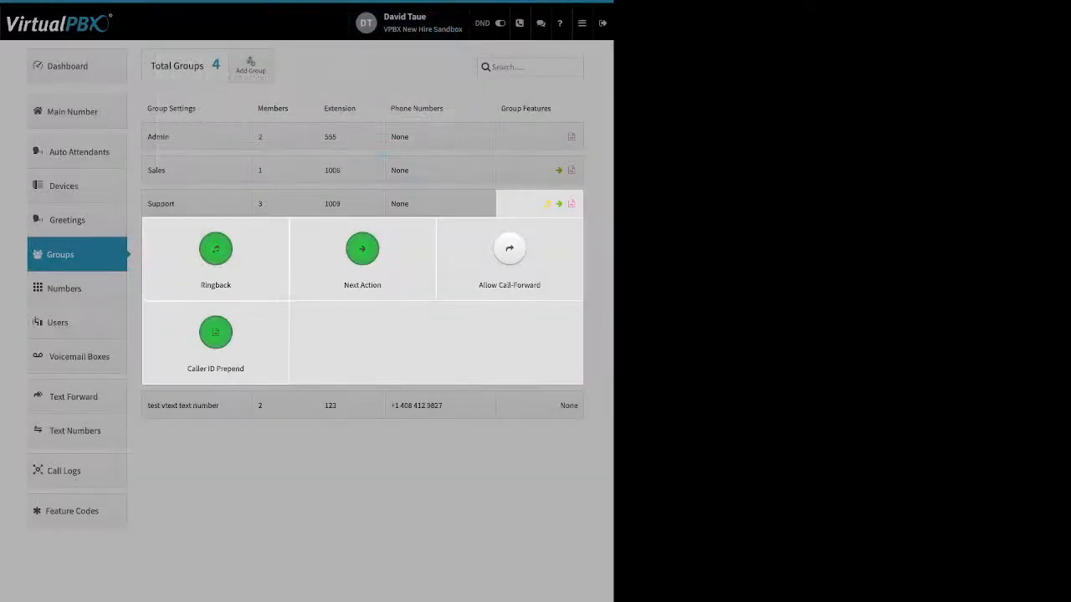
# Step: Open the Support group's Allow Call-Forward setting, switch it on, and cancel the dialog
pyautogui.click(509, 255)
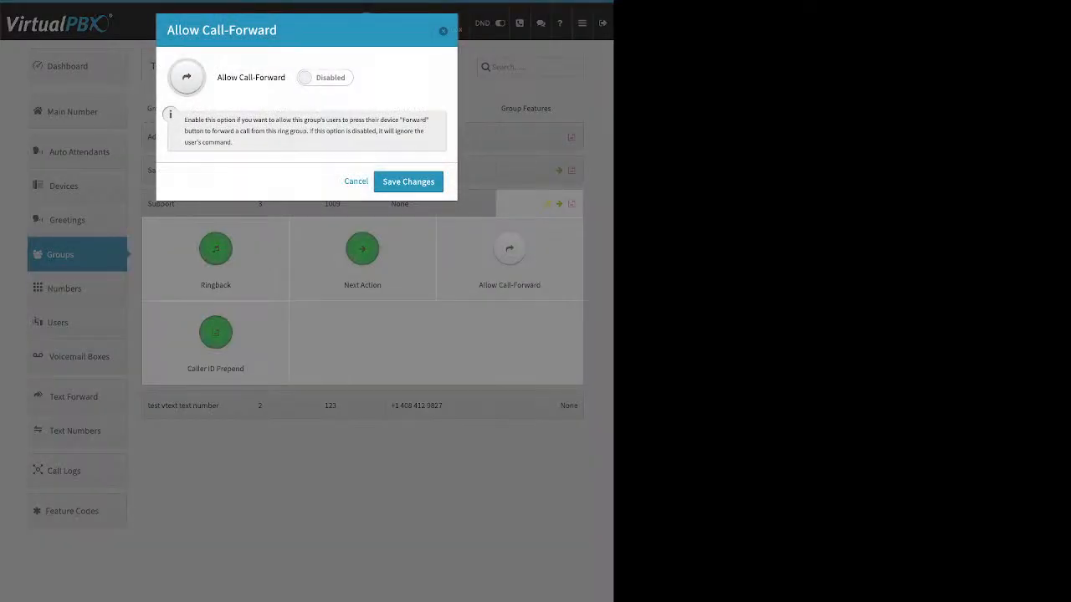
pyautogui.click(324, 78)
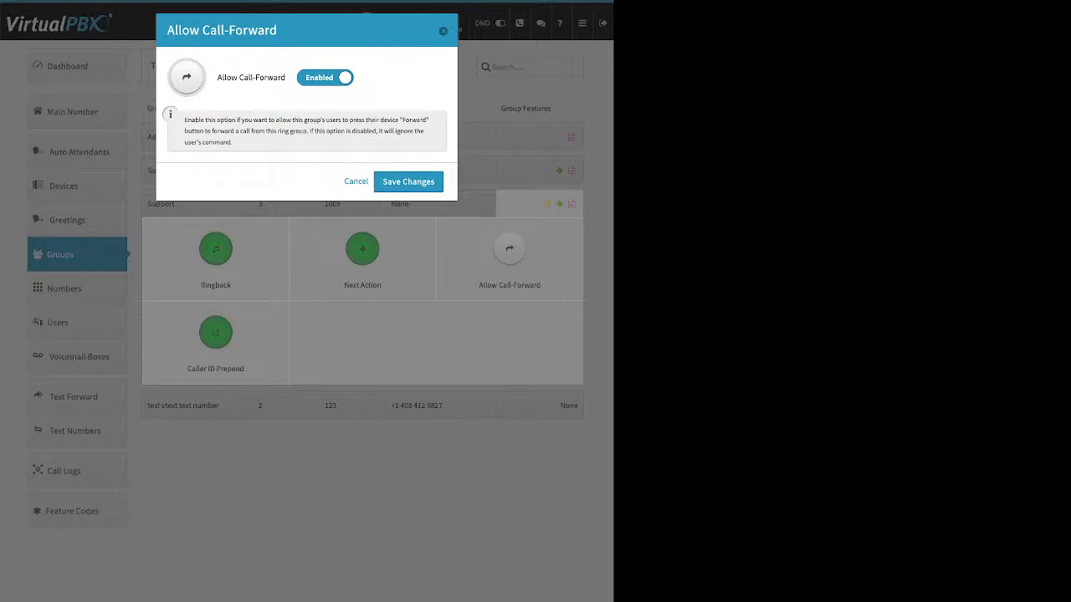
pyautogui.press('Escape')
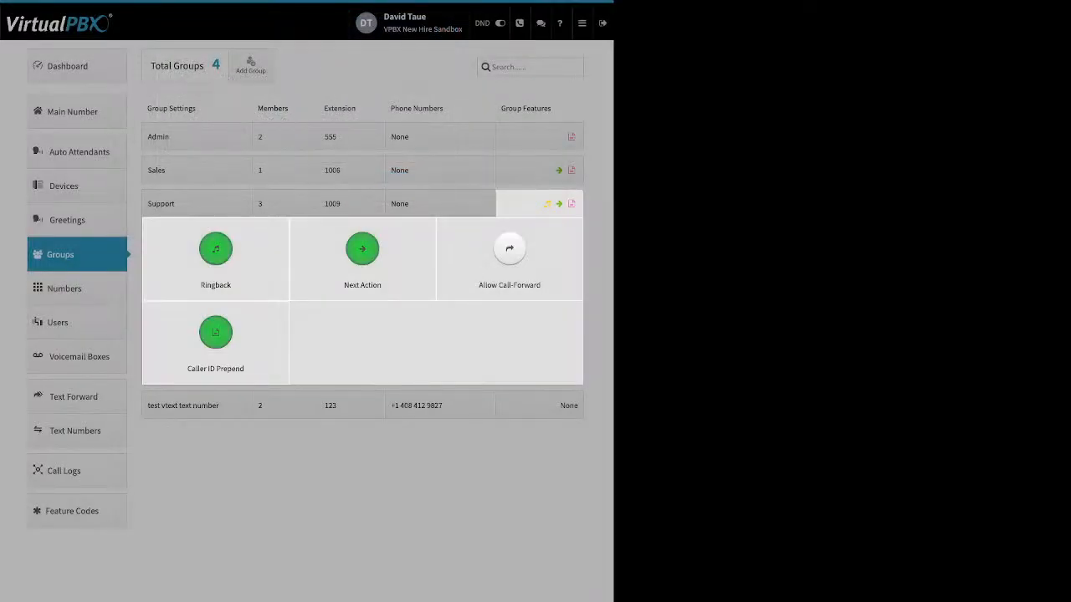
# Step: Review the Support group's Caller ID Prepend name and number prefix fields and save the dialog
pyautogui.click(216, 333)
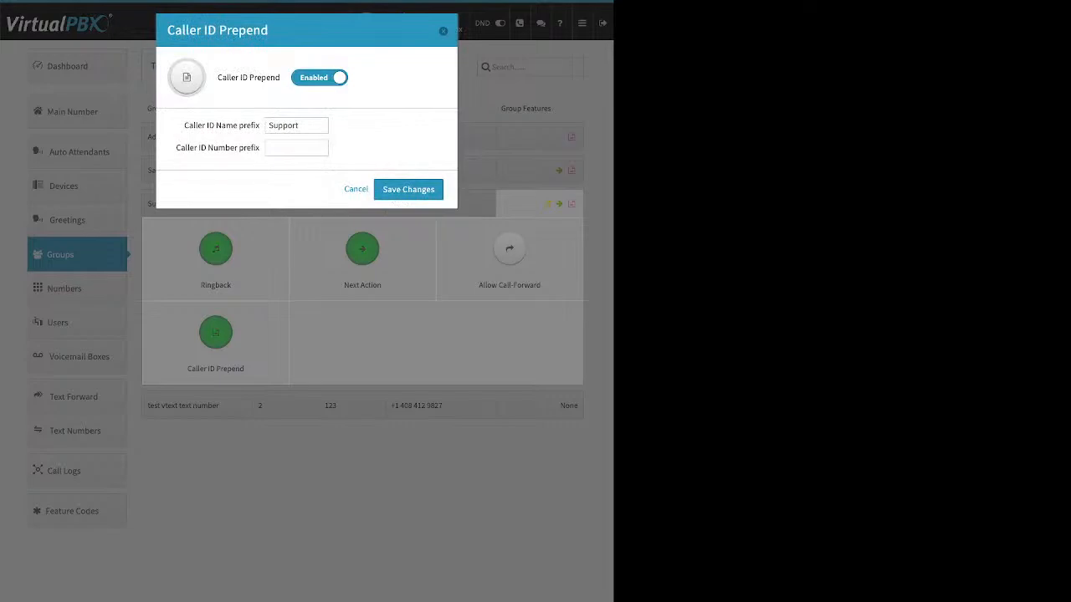
pyautogui.tripleClick(222, 126)
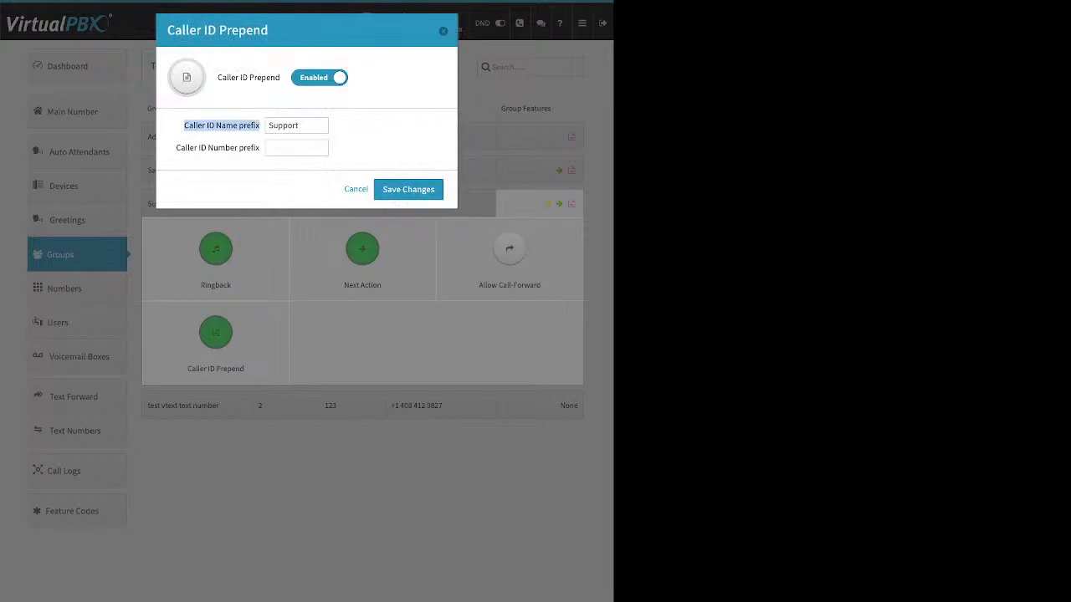
pyautogui.moveTo(176, 148); pyautogui.dragTo(261, 149)
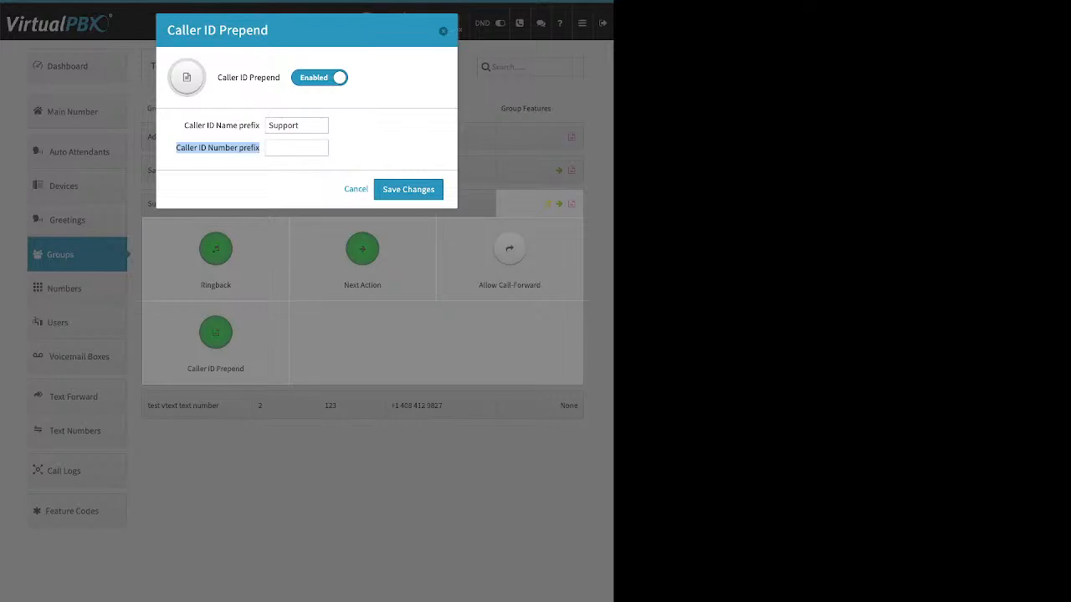
pyautogui.click(408, 190)
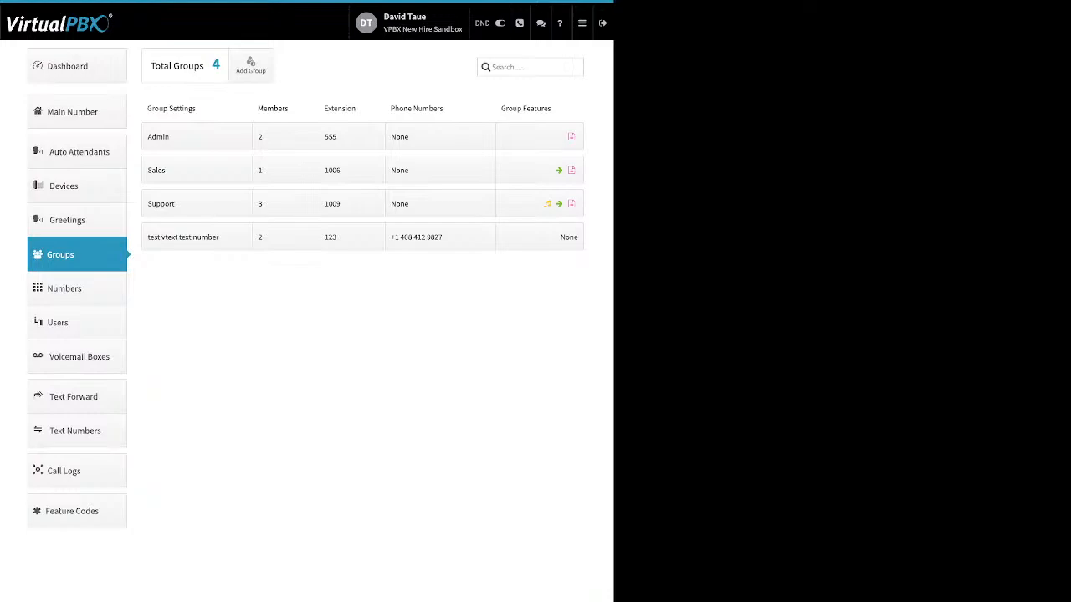
# Step: Open the Main Number page, expand Main Company Numbers, and open the second number's options menu
pyautogui.click(77, 111)
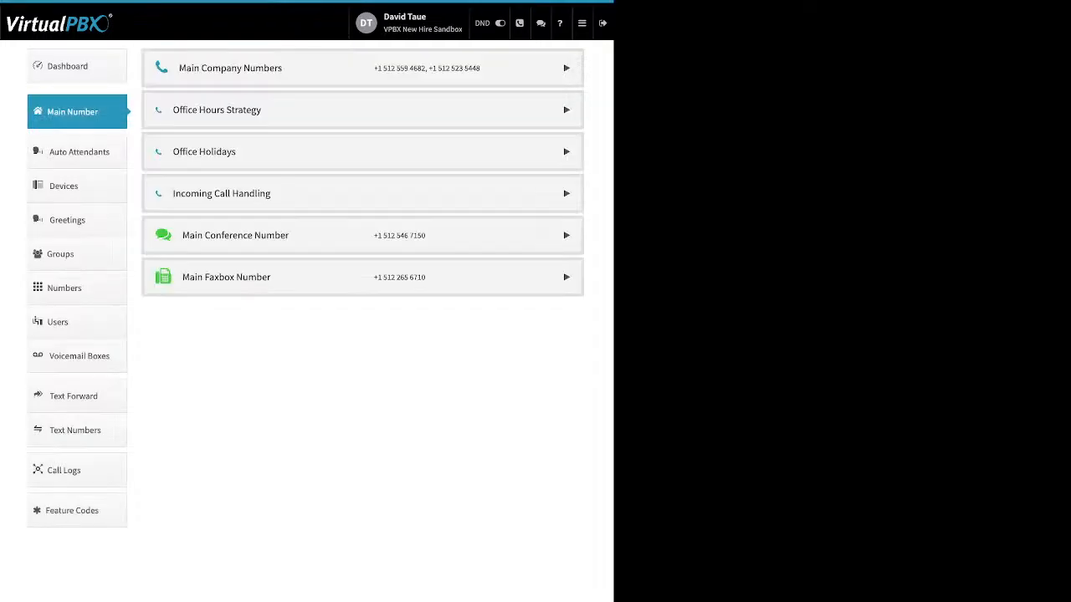
pyautogui.click(566, 68)
pyautogui.moveTo(314, 185); pyautogui.dragTo(181, 185)
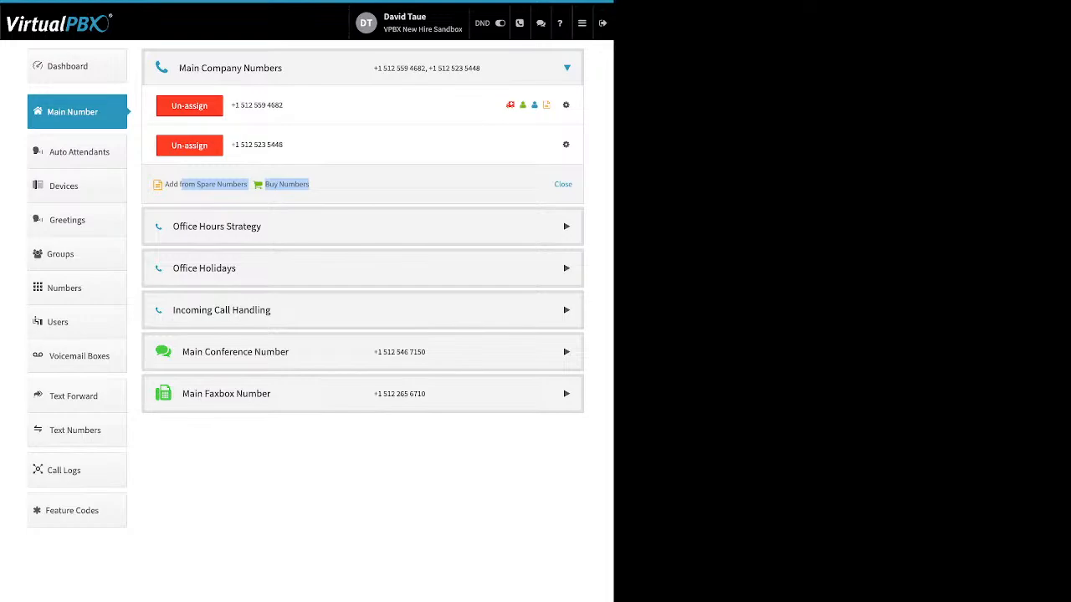
pyautogui.click(567, 145)
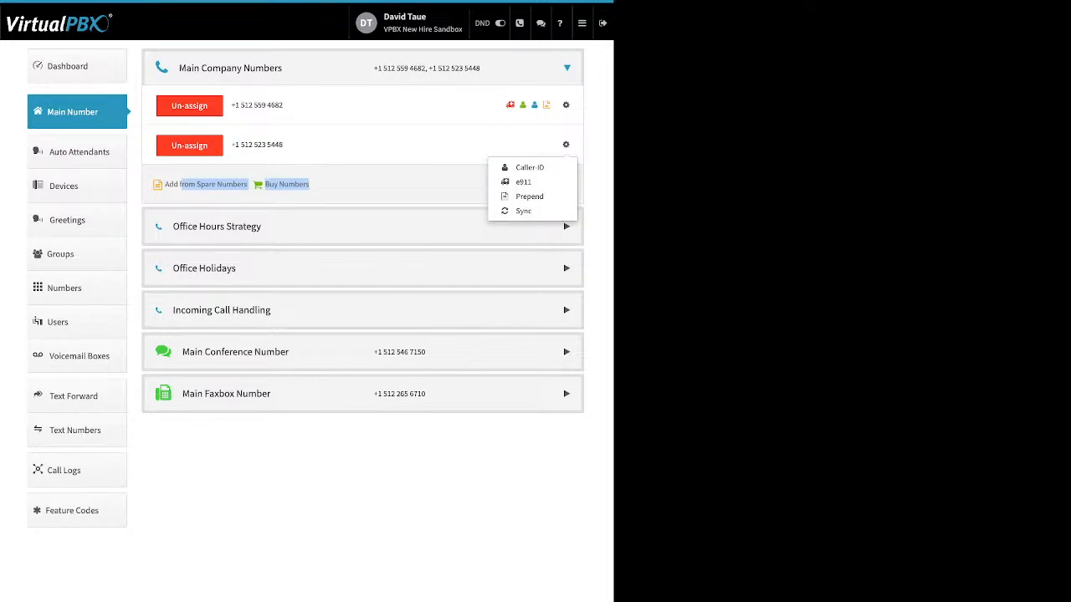
# Step: Expand Office Hours Strategy and review the 24-hour versus custom hours options, weekday hours, and lunch-hours setting
pyautogui.click(363, 226)
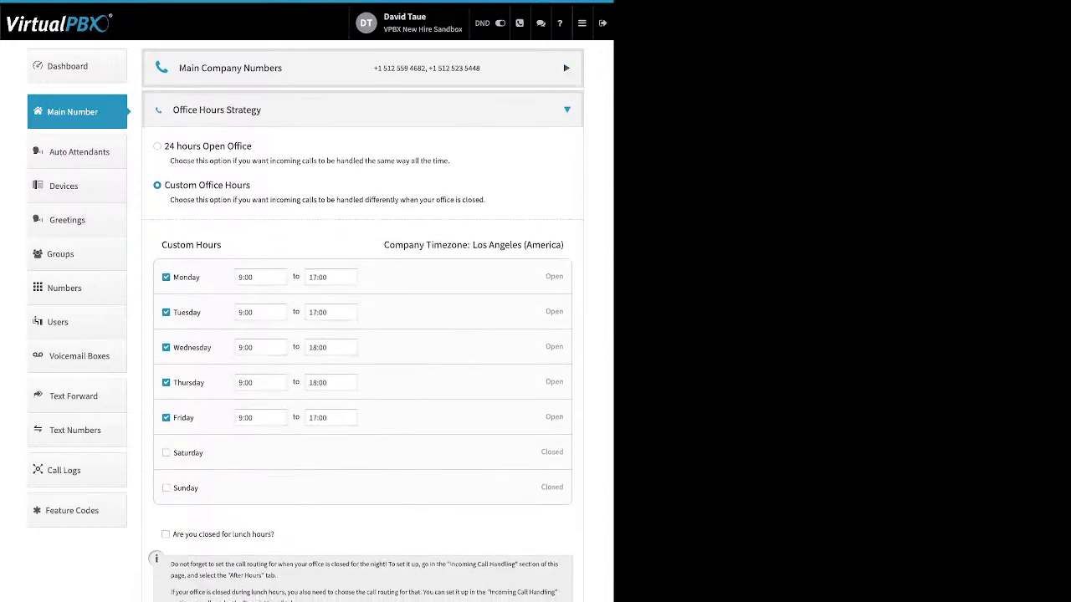
pyautogui.moveTo(252, 147); pyautogui.dragTo(164, 147)
pyautogui.click(255, 147)
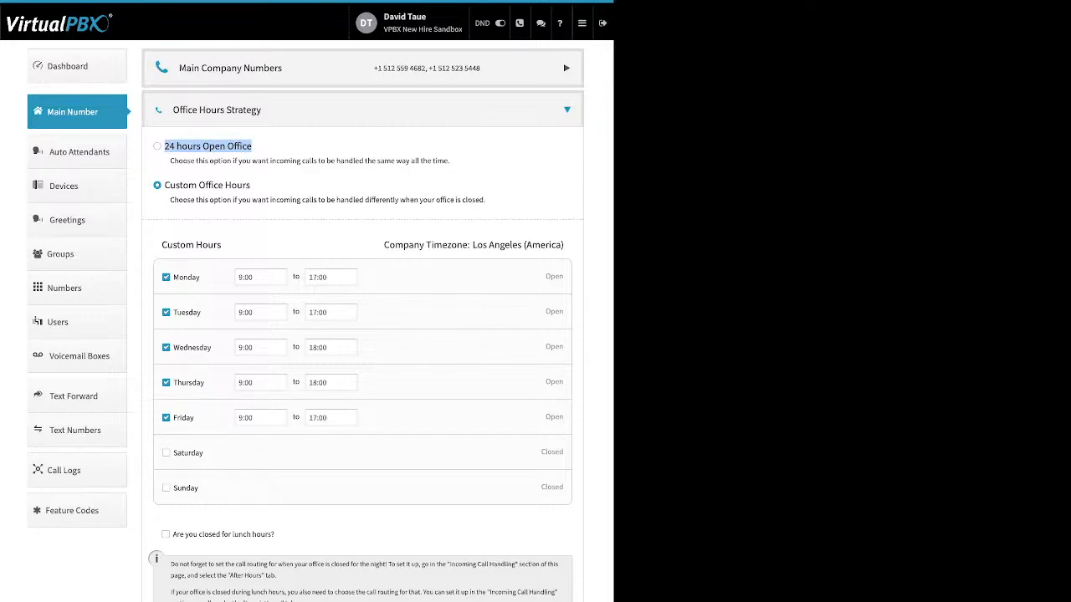
pyautogui.moveTo(251, 185); pyautogui.dragTo(164, 185)
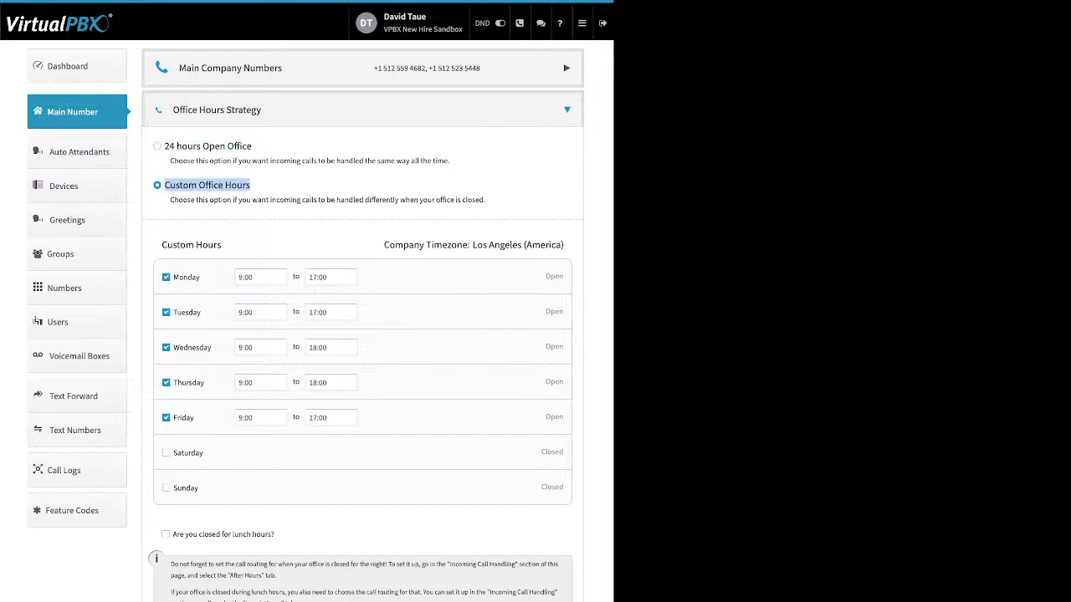
pyautogui.moveTo(201, 277); pyautogui.dragTo(172, 276)
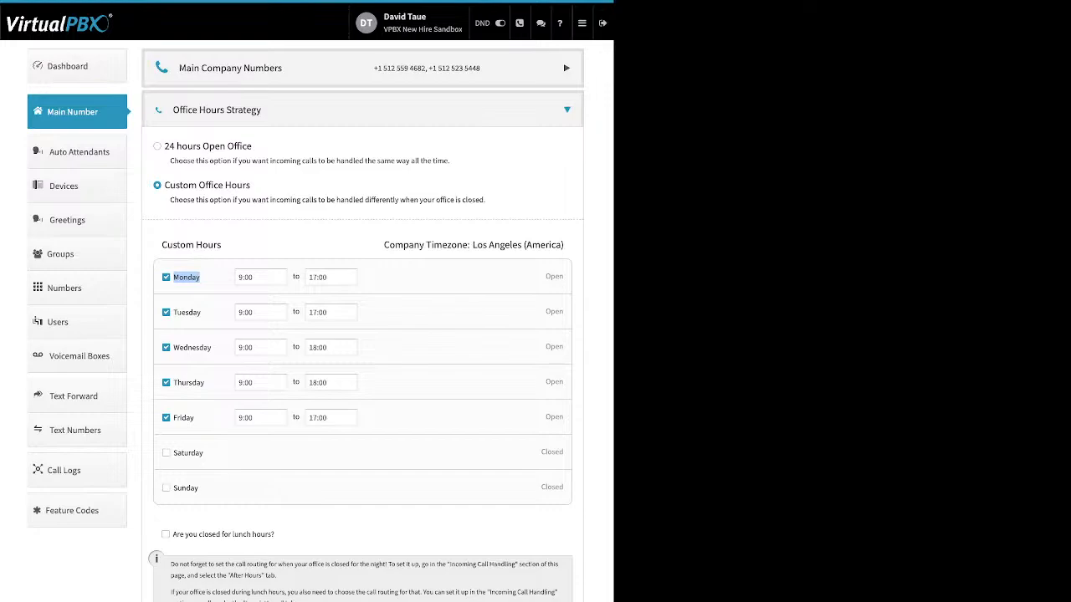
pyautogui.moveTo(275, 535); pyautogui.dragTo(170, 534)
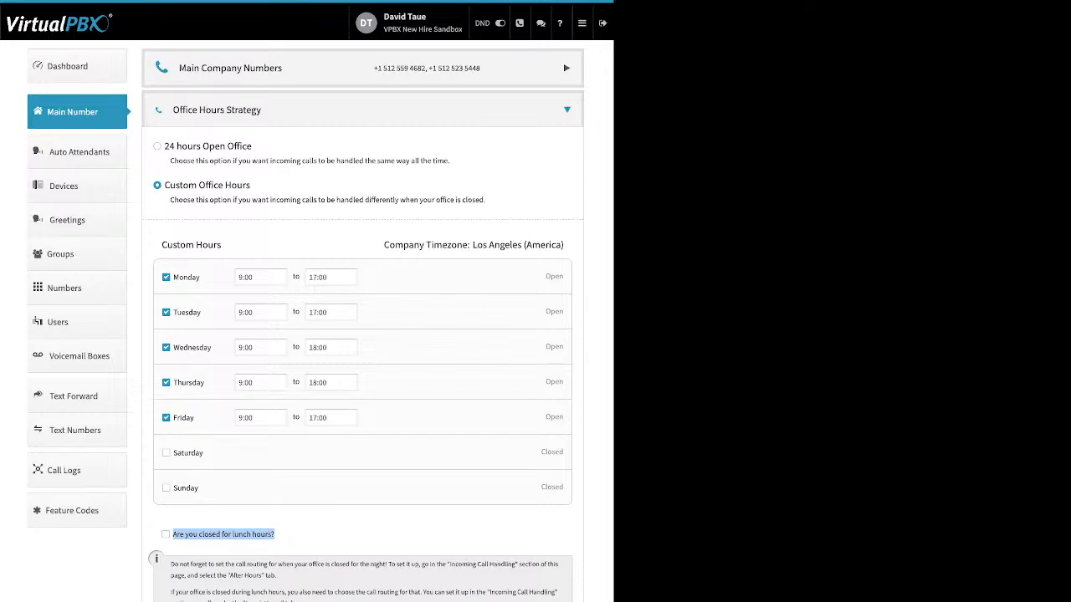
pyautogui.click(166, 534)
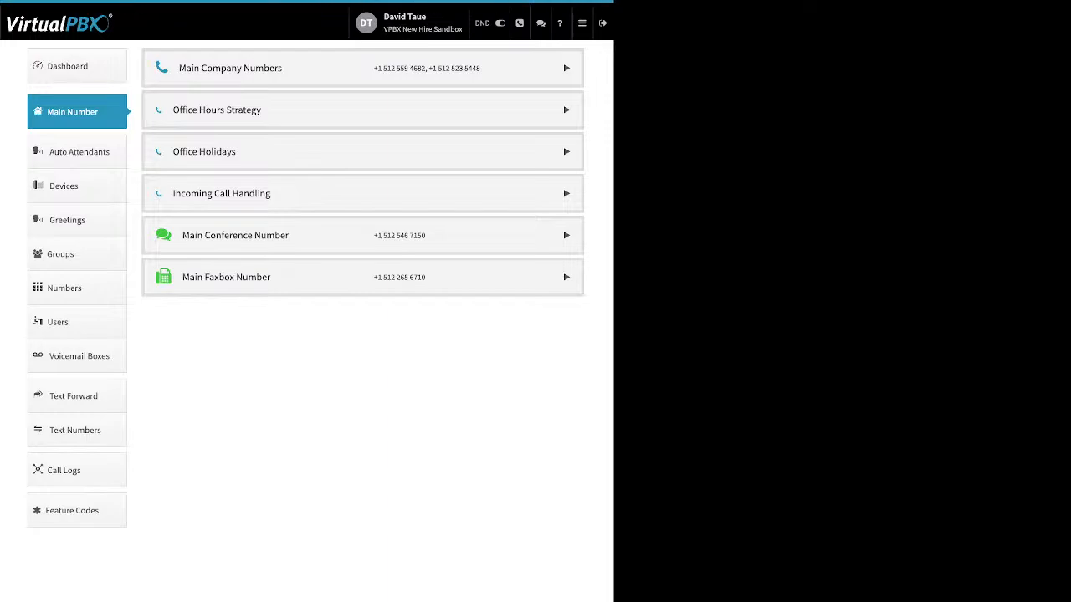
# Step: Expand Office Holidays, review the listed holidays, and open the Add Holiday options
pyautogui.click(362, 151)
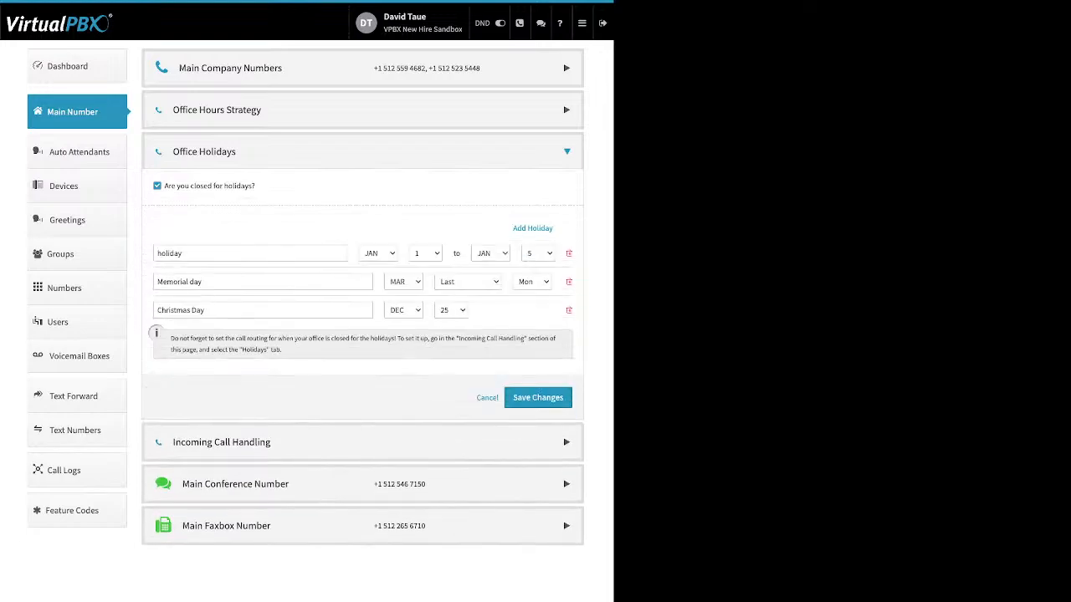
pyautogui.moveTo(256, 186); pyautogui.dragTo(164, 185)
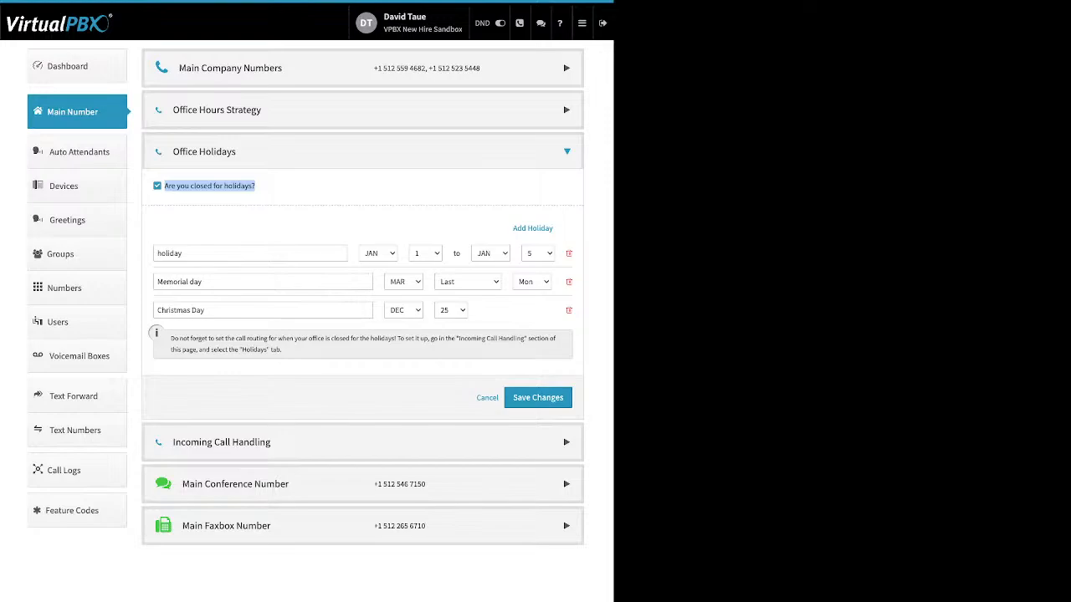
pyautogui.click(292, 194)
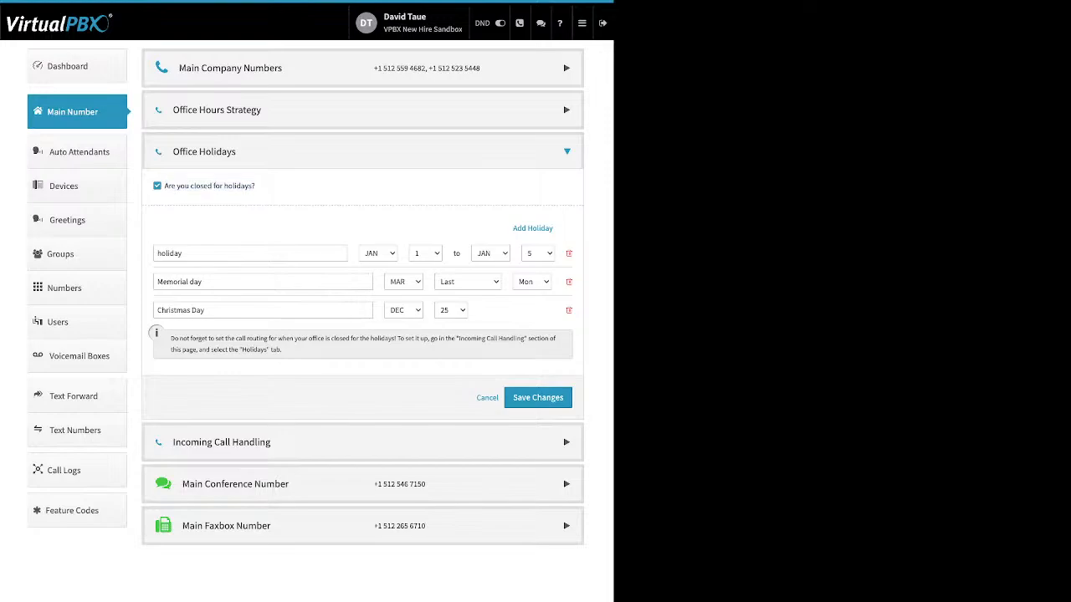
pyautogui.moveTo(512, 228); pyautogui.dragTo(546, 227)
pyautogui.click(535, 229)
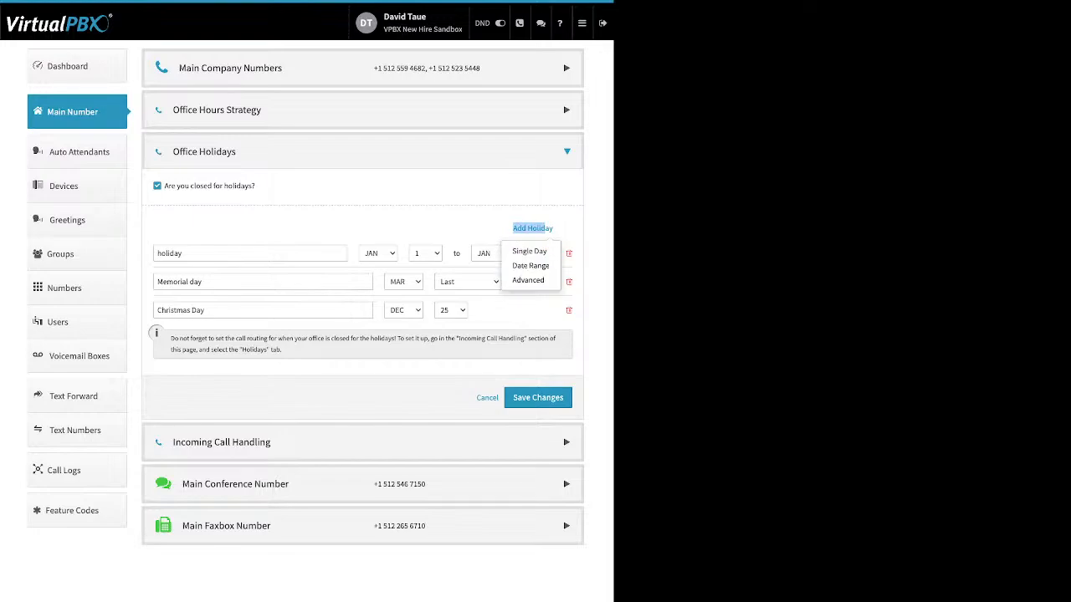
# Step: Close the Add Holiday options and review the names and date fields of the listed holidays
pyautogui.click(456, 219)
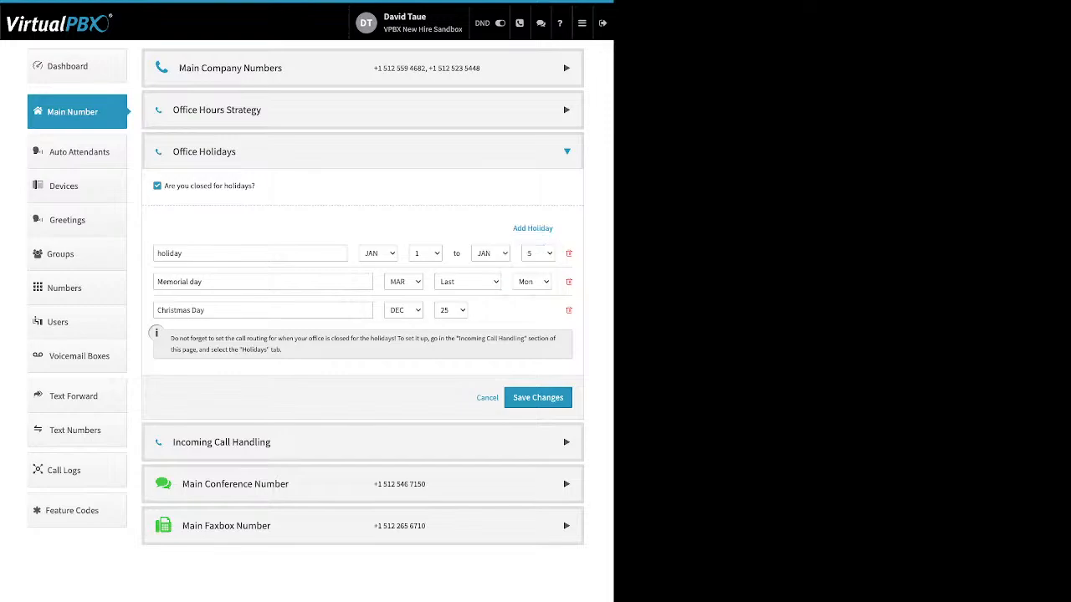
pyautogui.tripleClick(180, 310)
pyautogui.doubleClick(170, 253)
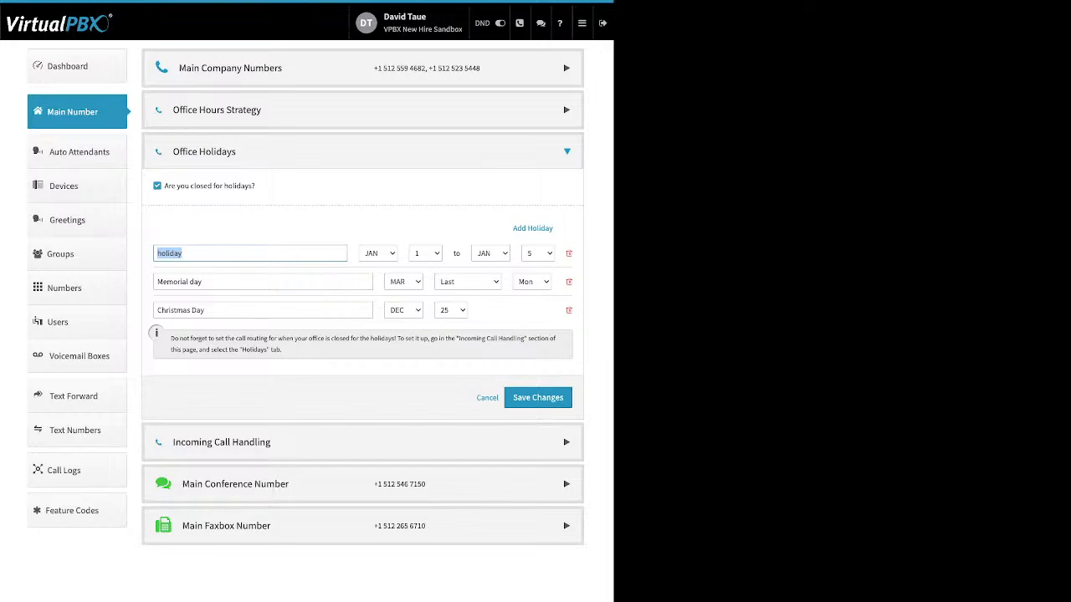
pyautogui.click(250, 254)
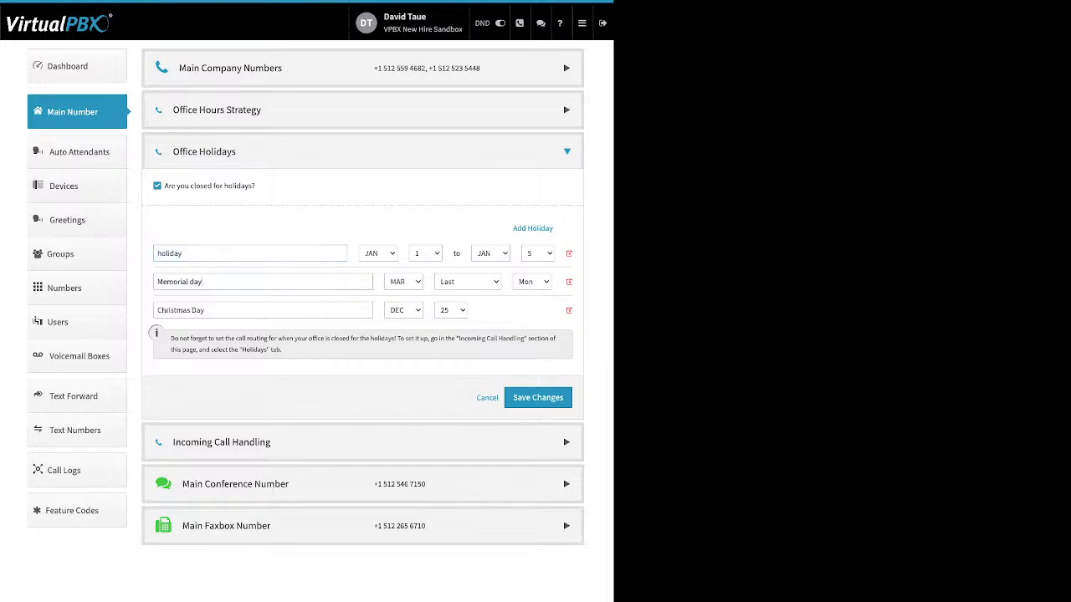
pyautogui.moveTo(203, 282); pyautogui.dragTo(156, 282)
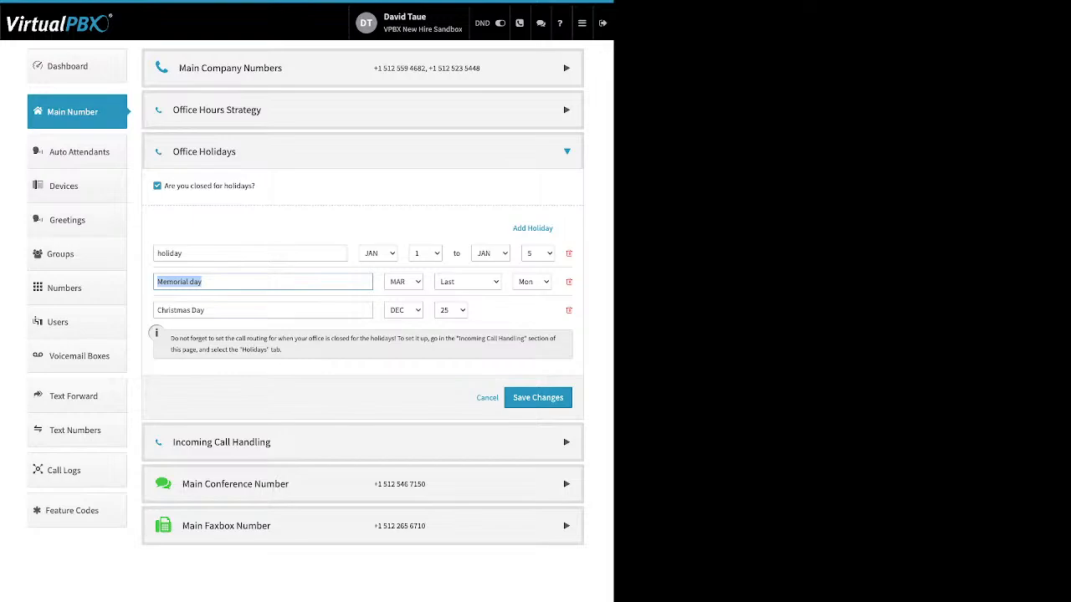
pyautogui.click(403, 282)
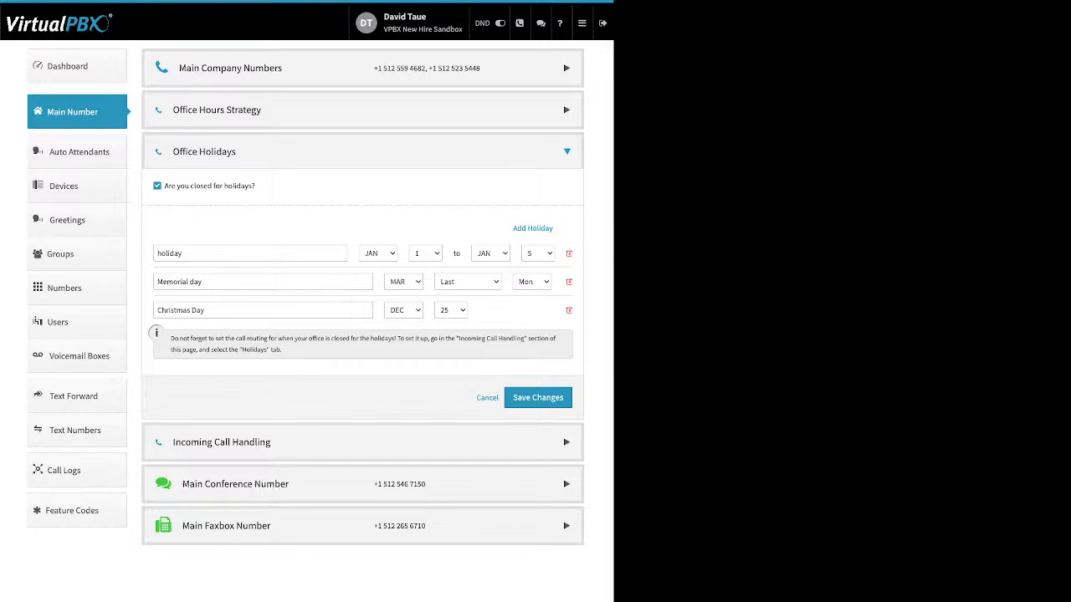
# Step: Expand Incoming Call Handling and review the Open Hours, Lunch Hours, After Hours and Holidays routing tabs
pyautogui.click(362, 442)
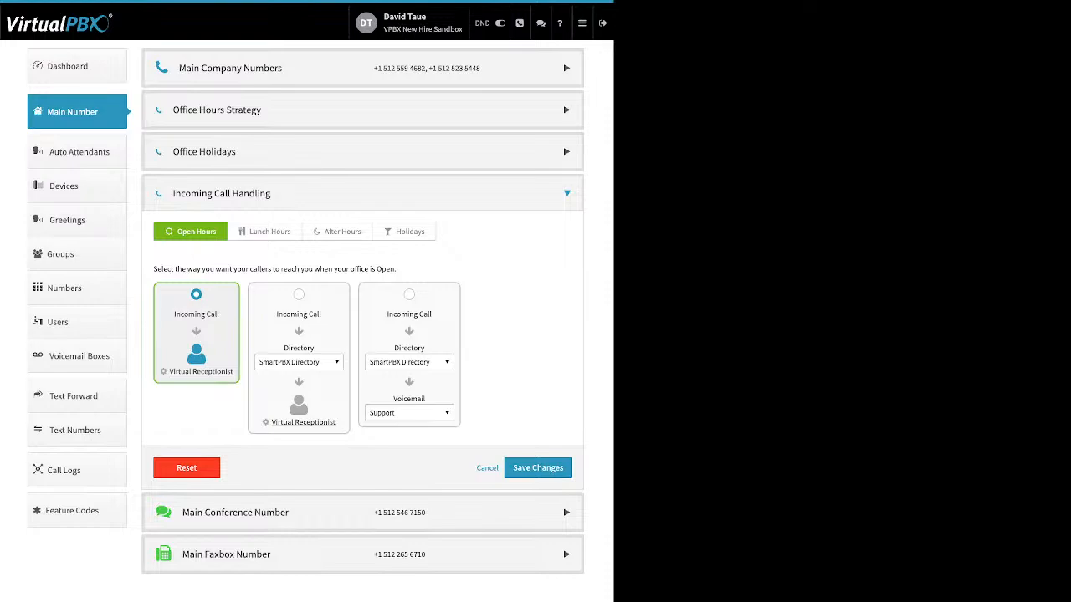
pyautogui.click(265, 232)
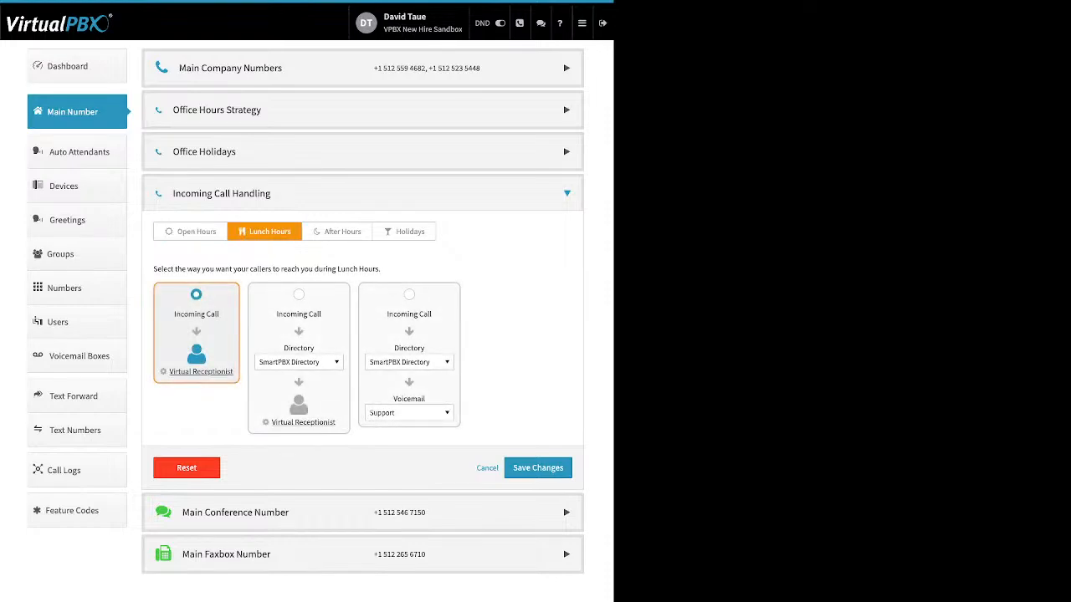
pyautogui.click(337, 232)
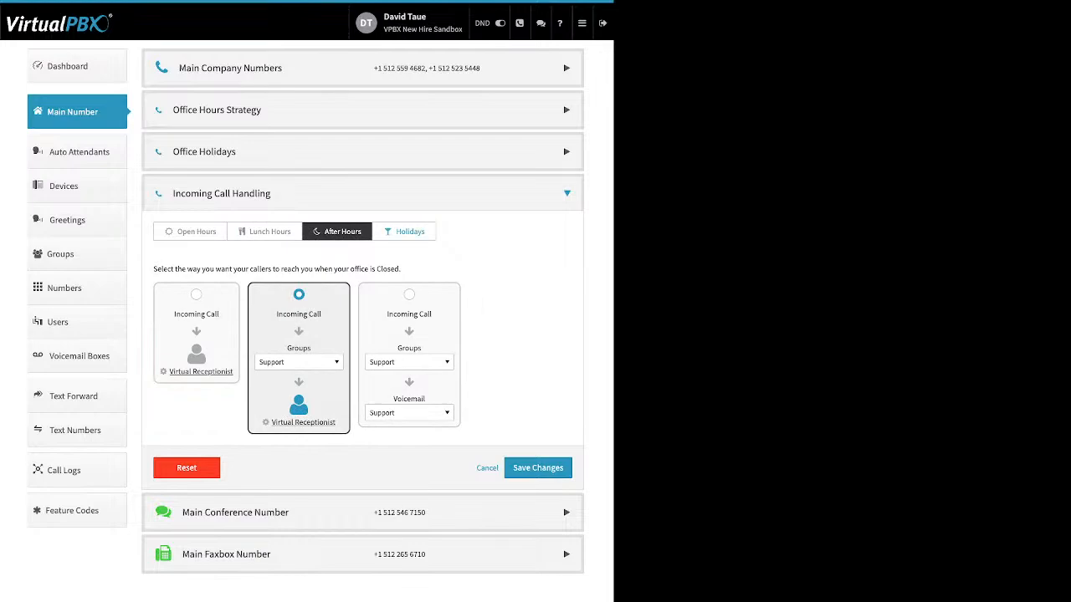
pyautogui.click(405, 232)
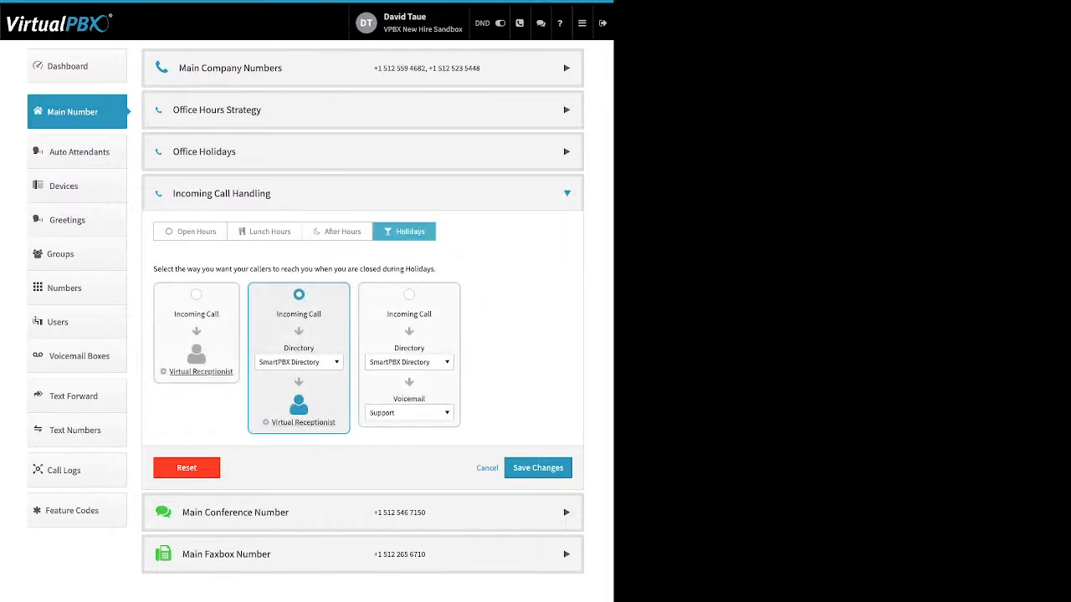
# Step: Reopen Office Hours Strategy to review the lunch-hours setting, then collapse the section
pyautogui.click(362, 110)
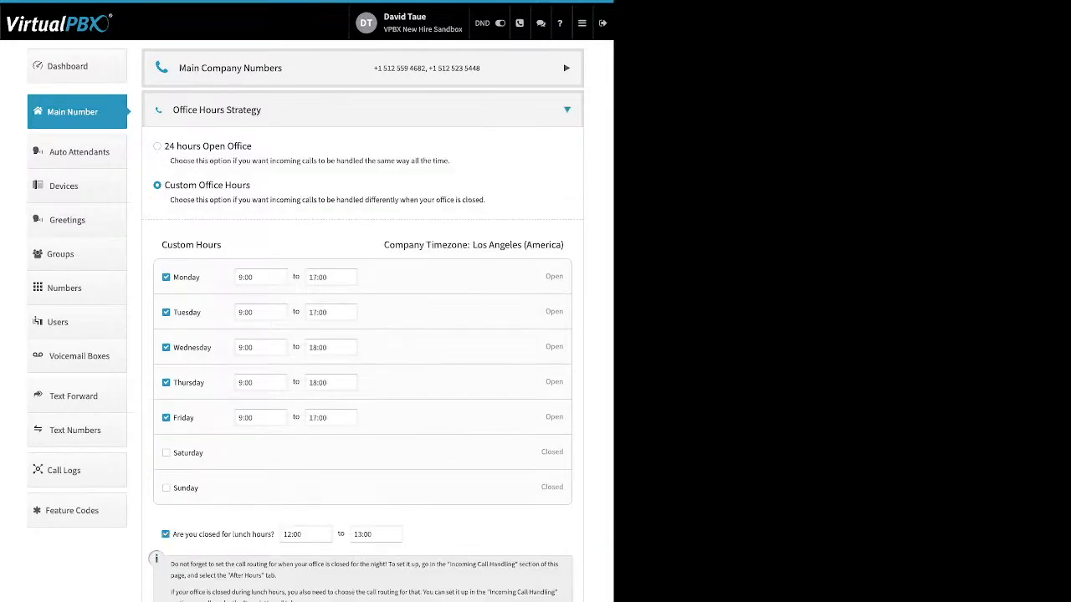
pyautogui.click(166, 534)
pyautogui.click(362, 110)
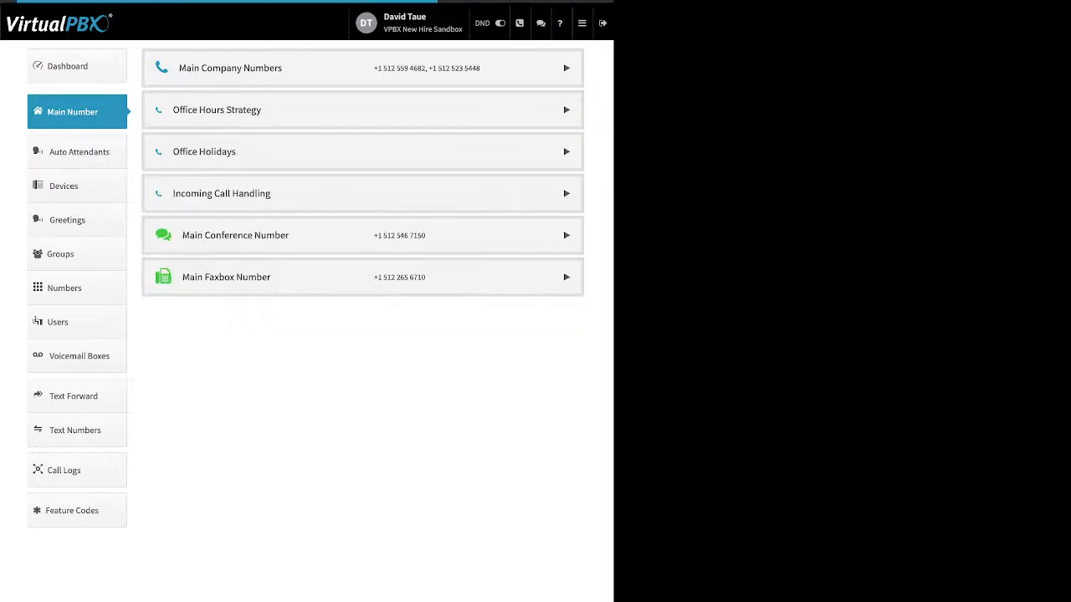
# Step: Open the Open Hours Virtual Receptionist dialog and add a new main-menu route
pyautogui.click(362, 194)
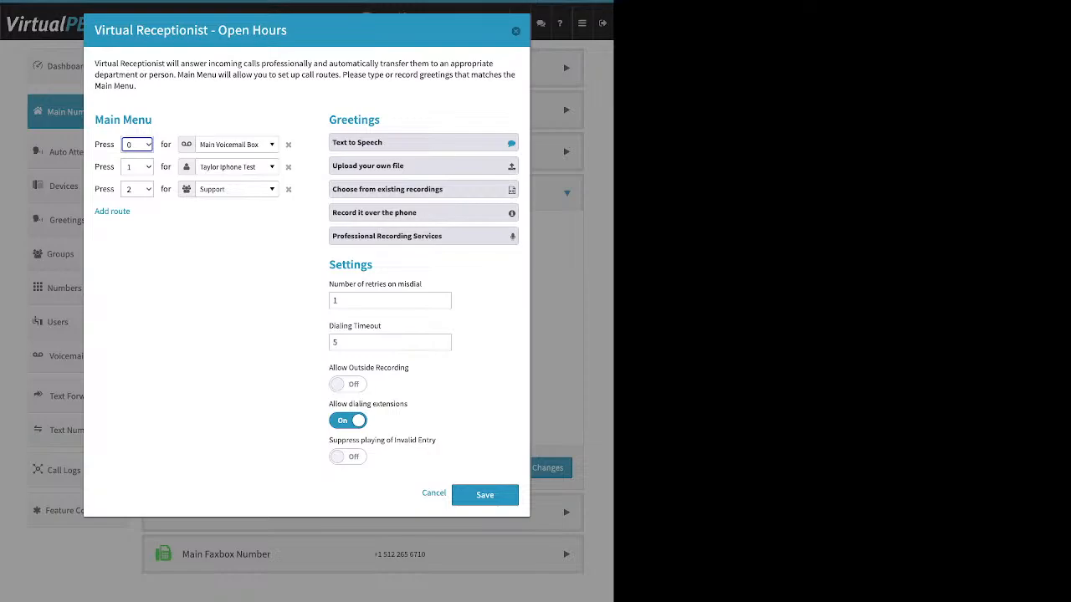
pyautogui.moveTo(154, 121); pyautogui.dragTo(94, 121)
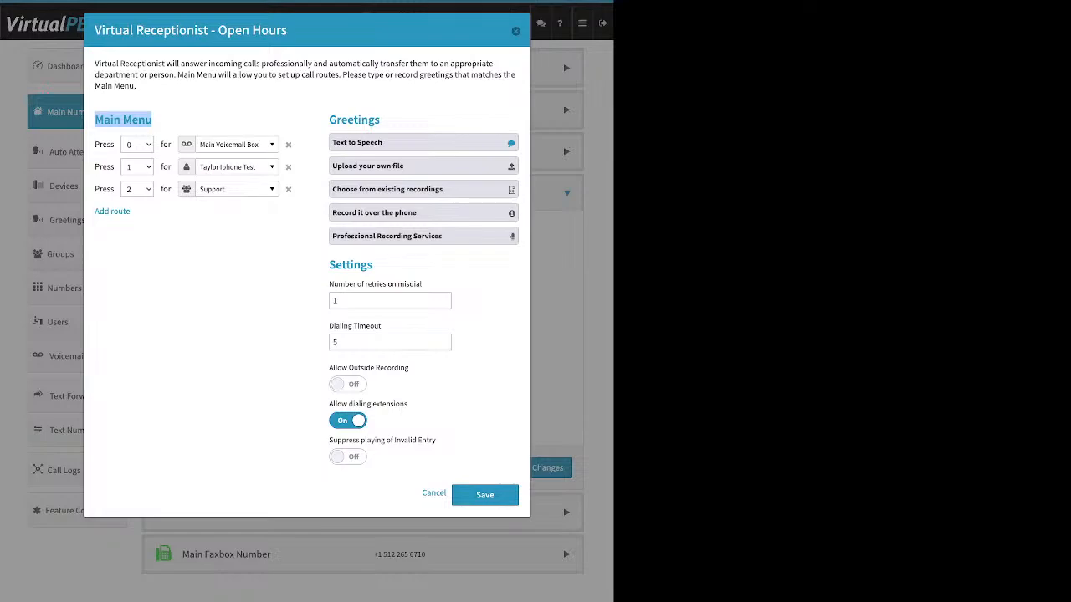
pyautogui.moveTo(133, 212); pyautogui.dragTo(94, 211)
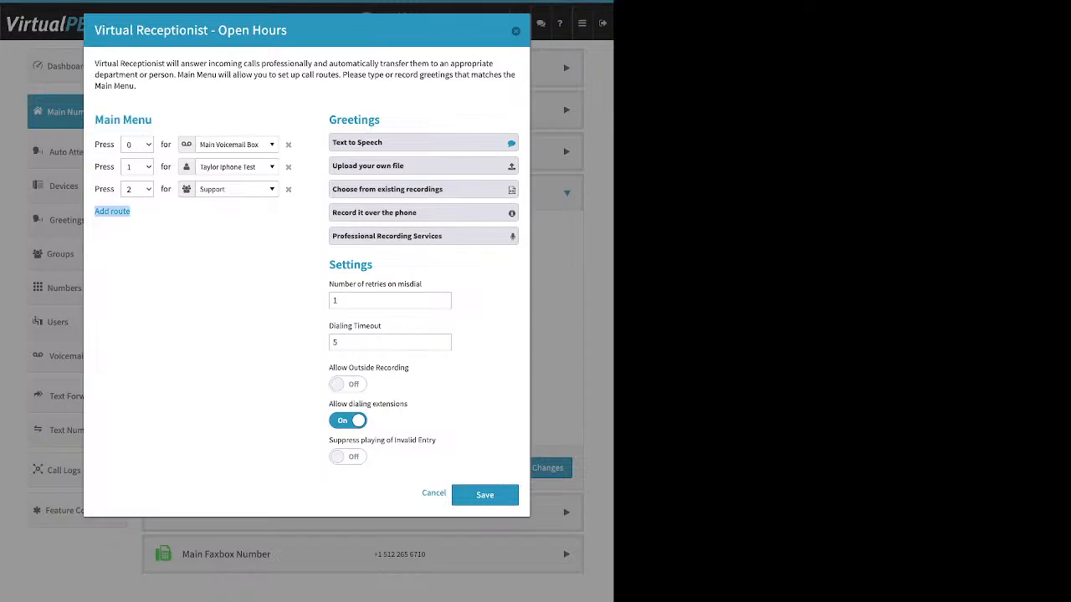
pyautogui.click(112, 211)
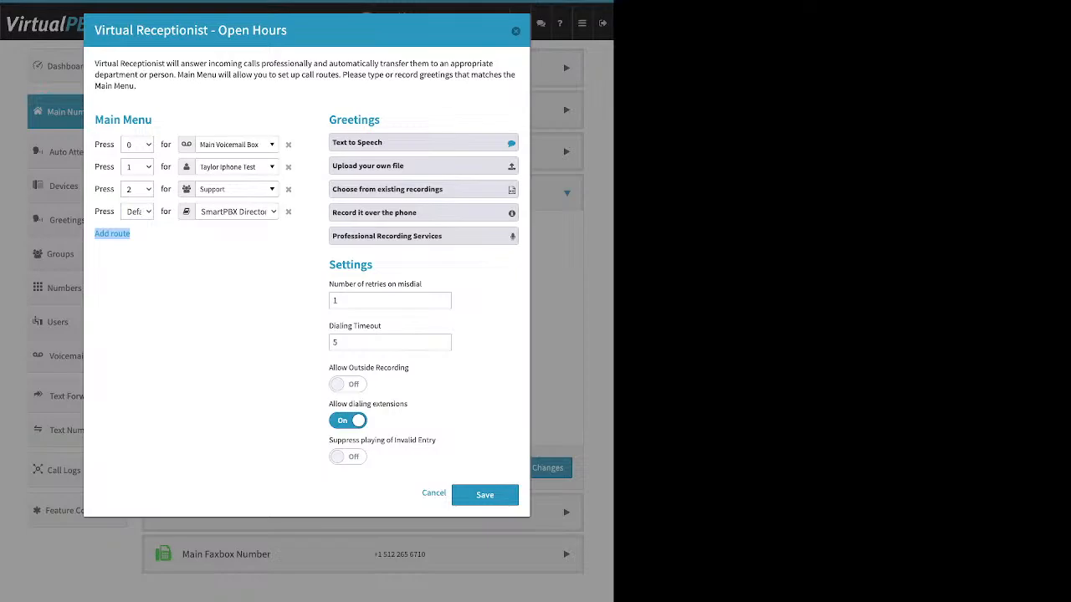
# Step: Browse the available destinations for the Press 0 route without changing its selection
pyautogui.click(237, 145)
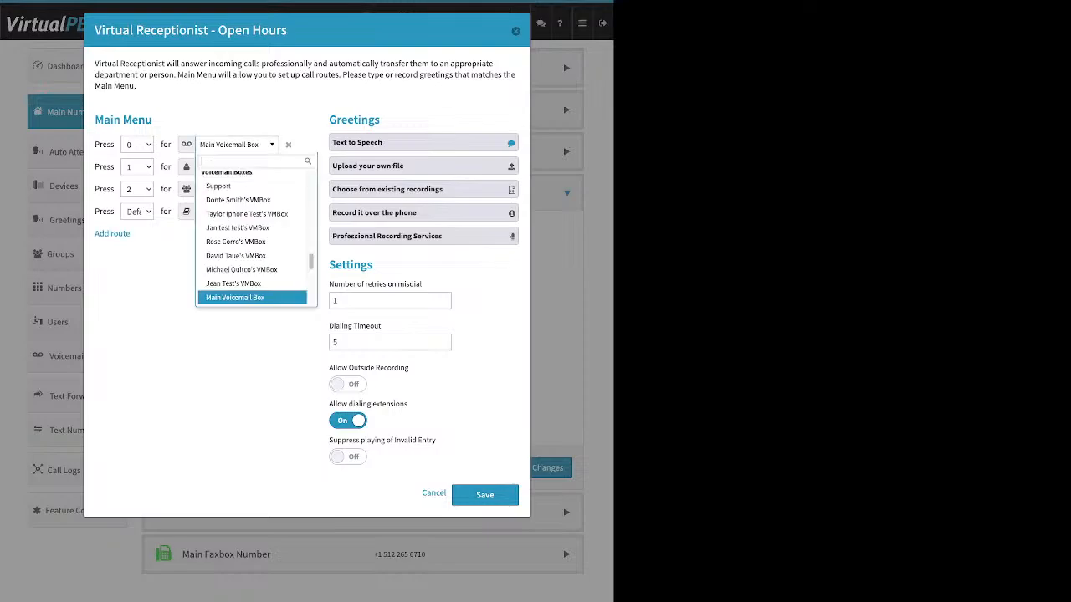
pyautogui.scroll(10, 252, 261)
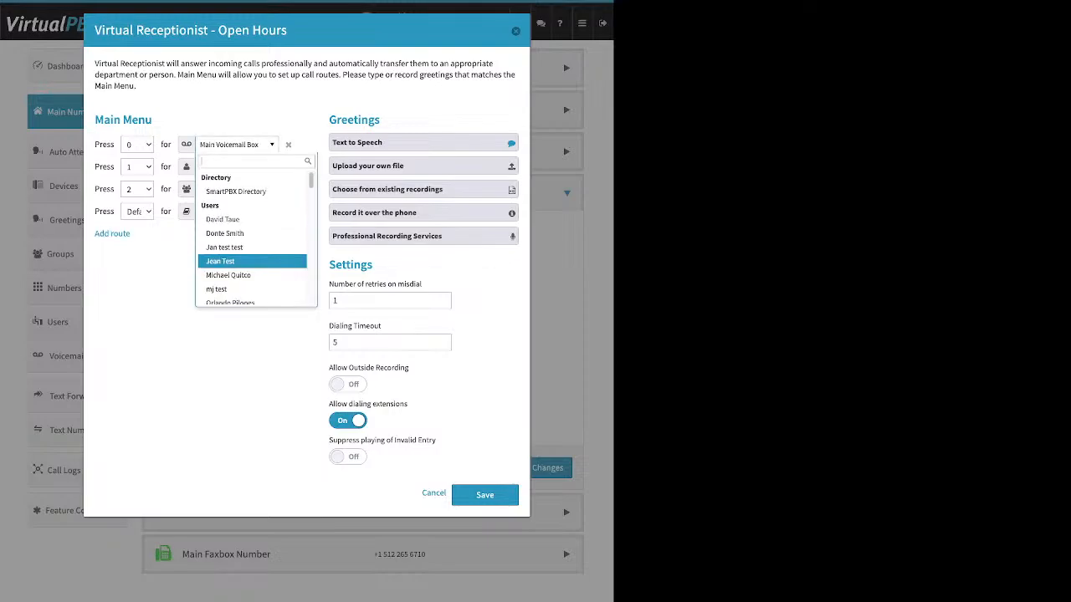
pyautogui.scroll(-1, 252, 261)
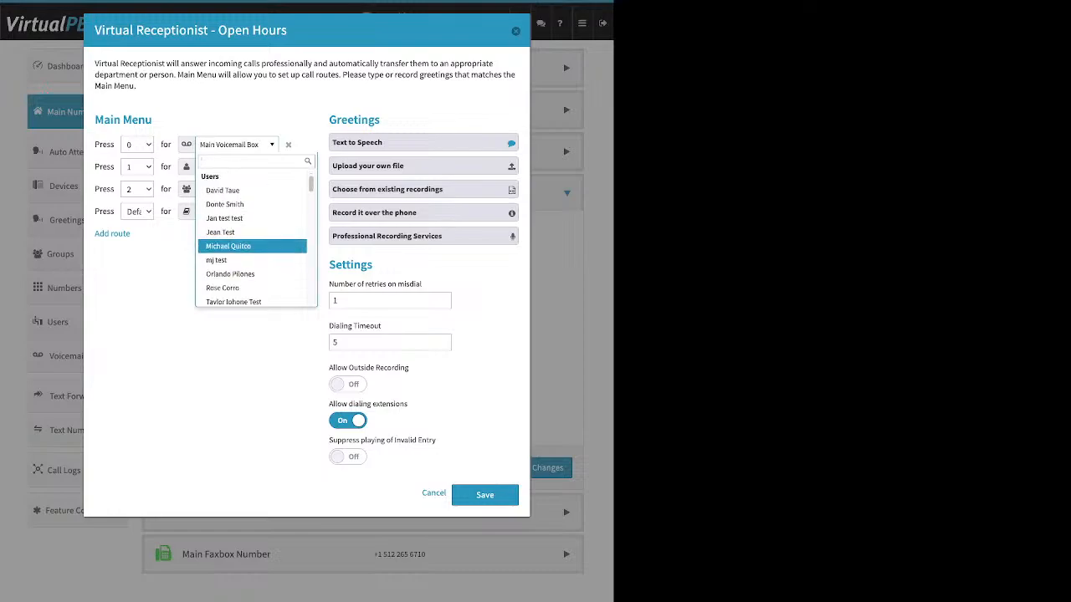
pyautogui.scroll(-3, 252, 261)
pyautogui.scroll(-1, 251, 252)
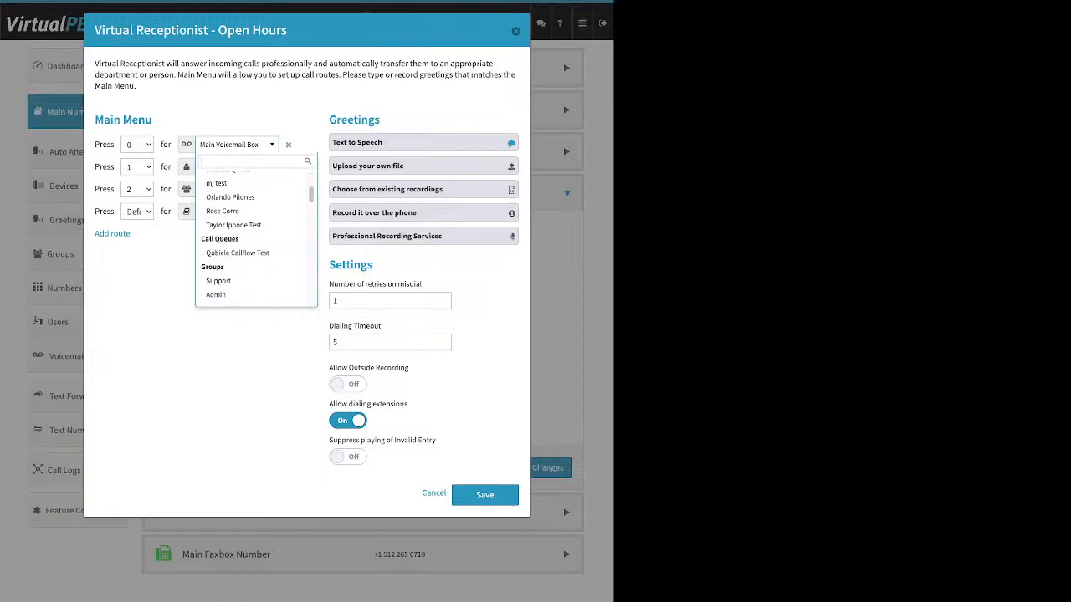
pyautogui.scroll(-3, 252, 251)
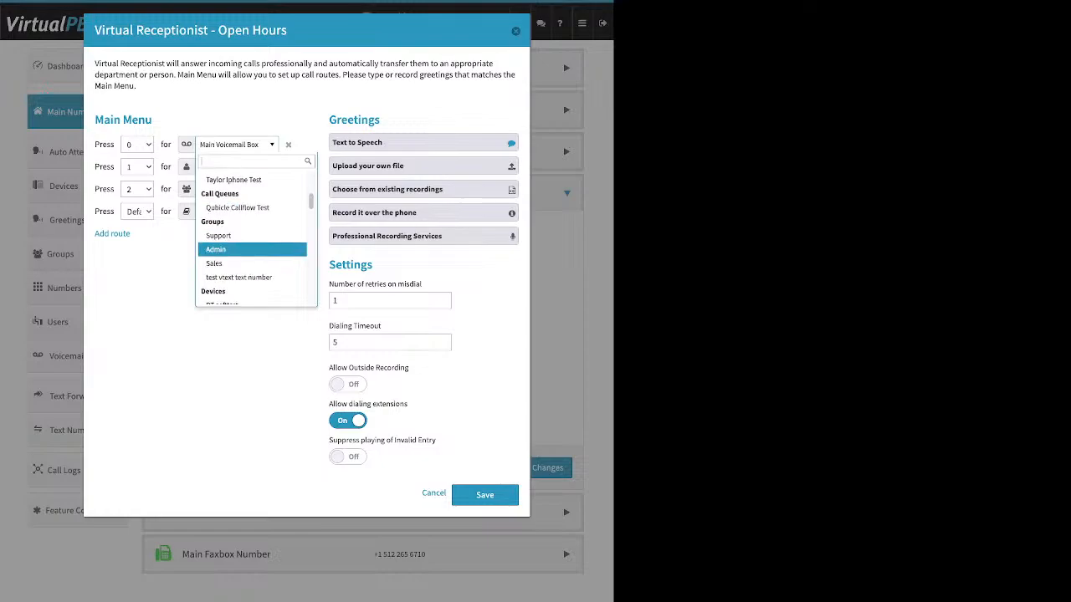
pyautogui.scroll(-4, 252, 247)
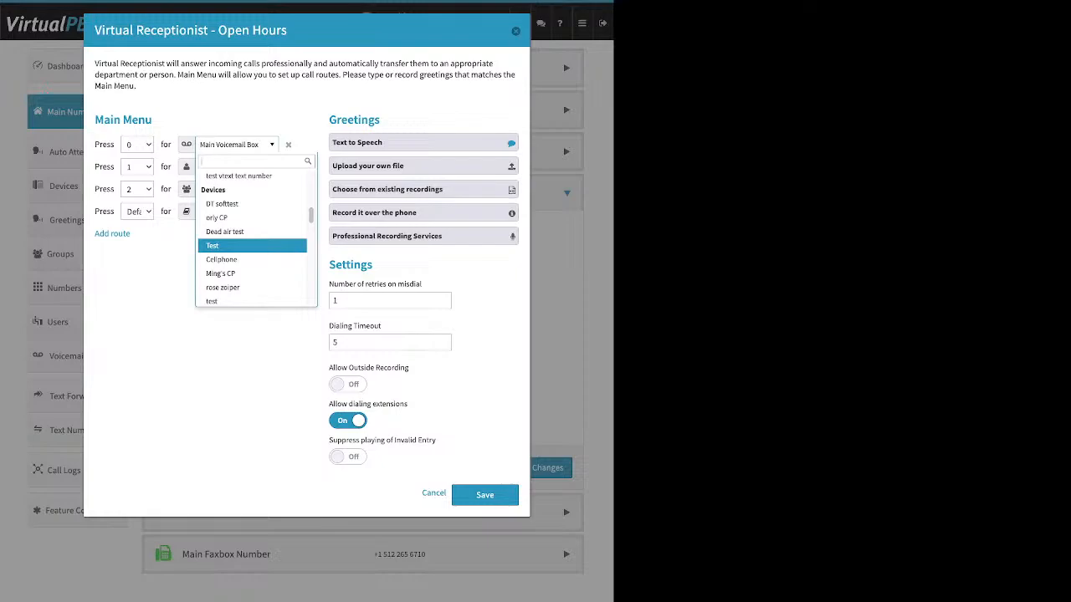
pyautogui.press('Down')
pyautogui.press('Down')
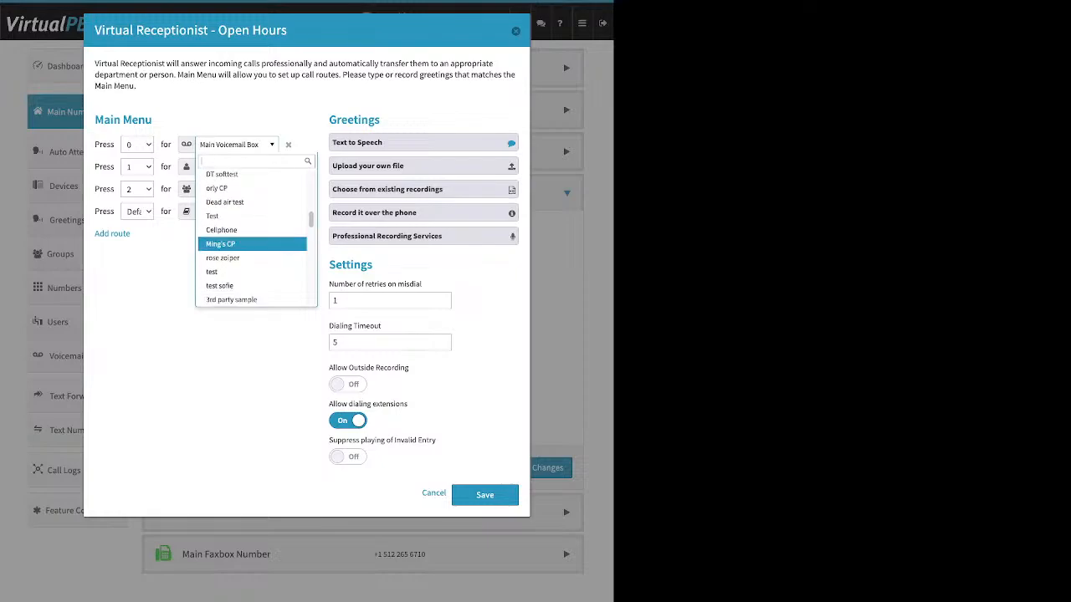
pyautogui.press('Down')
pyautogui.press('Down')
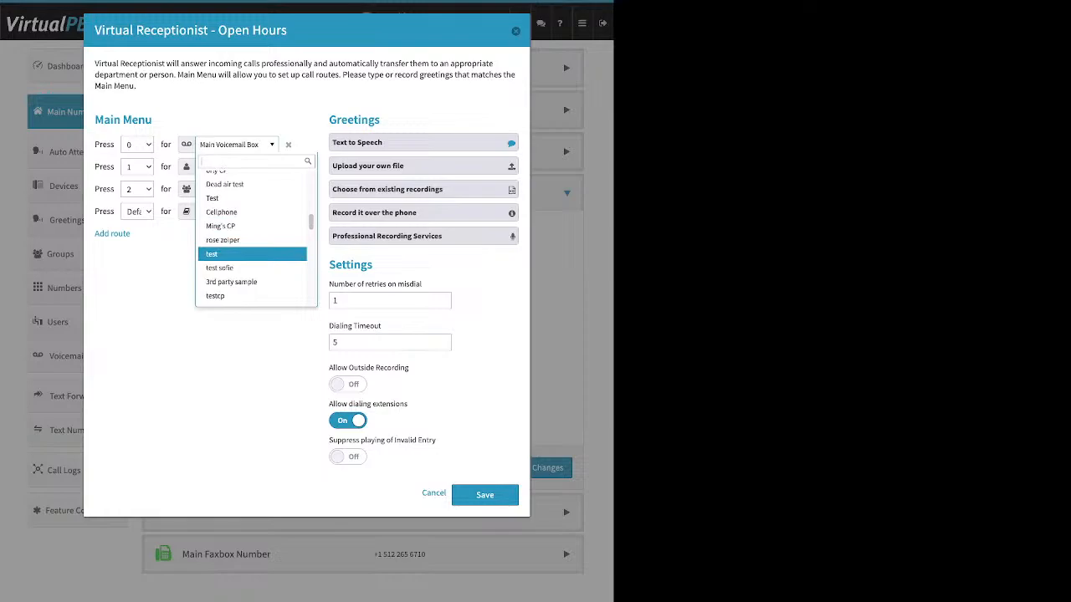
pyautogui.press('Down')
pyautogui.press('Down')
pyautogui.press('Down')
pyautogui.press('Down')
pyautogui.press('Down')
pyautogui.press('Down')
pyautogui.press('Down')
pyautogui.press('Down')
pyautogui.press('Down')
pyautogui.press('Down')
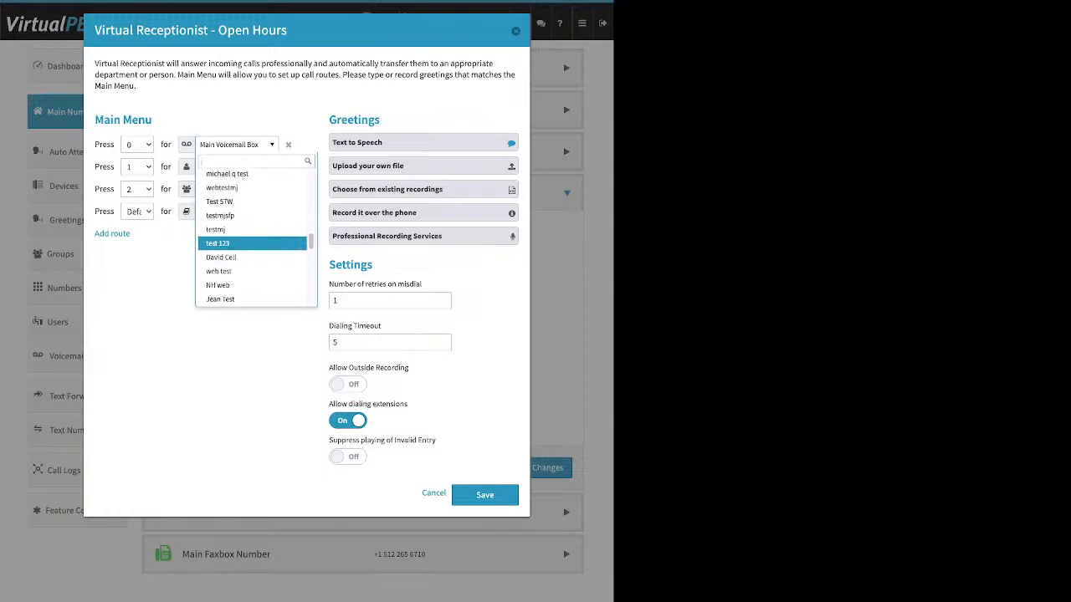
pyautogui.press('Down')
pyautogui.press('Down')
pyautogui.press('Down')
pyautogui.press('Down')
pyautogui.press('Down')
pyautogui.press('Down')
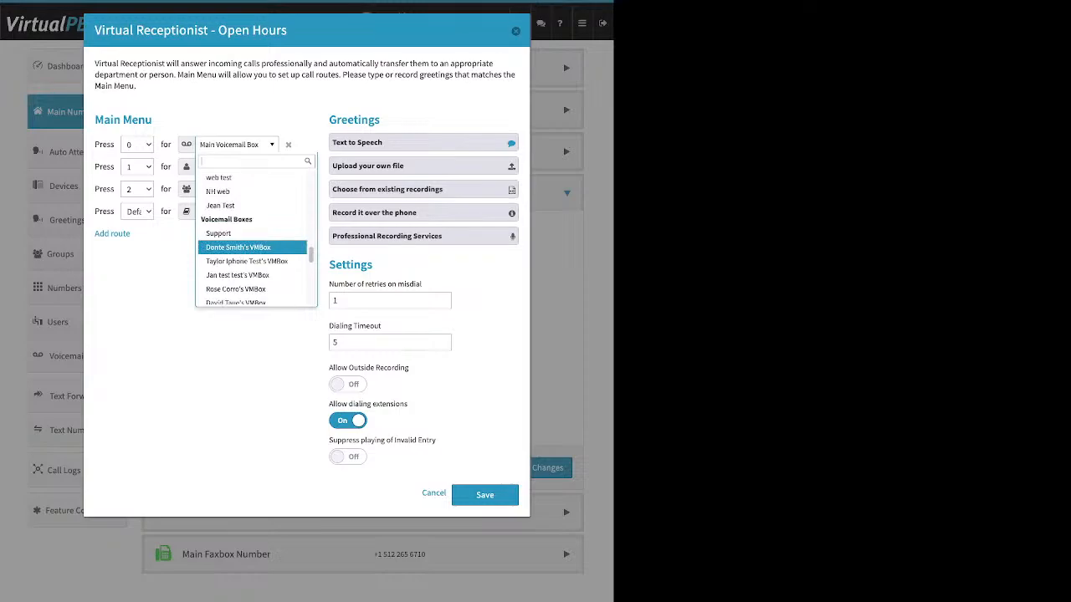
pyautogui.press('Down')
pyautogui.press('Down')
pyautogui.press('Down')
pyautogui.press('Down')
pyautogui.press('Down')
pyautogui.press('Down')
pyautogui.press('Down')
pyautogui.press('Down')
pyautogui.press('Down')
pyautogui.press('Down')
pyautogui.press('Down')
pyautogui.press('Down')
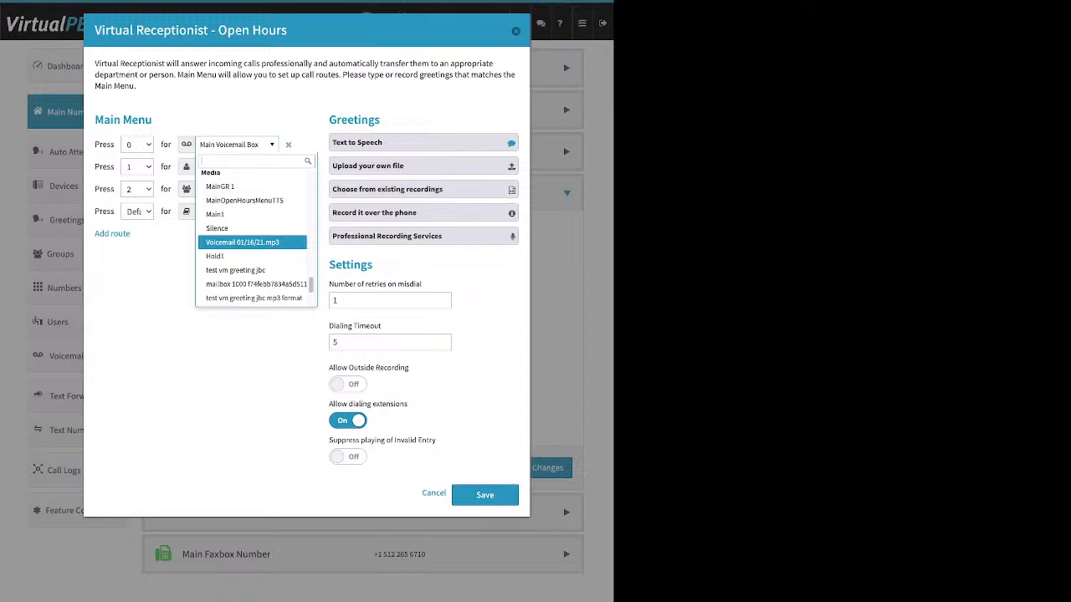
pyautogui.scroll(-2, 251, 242)
pyautogui.press('Escape')
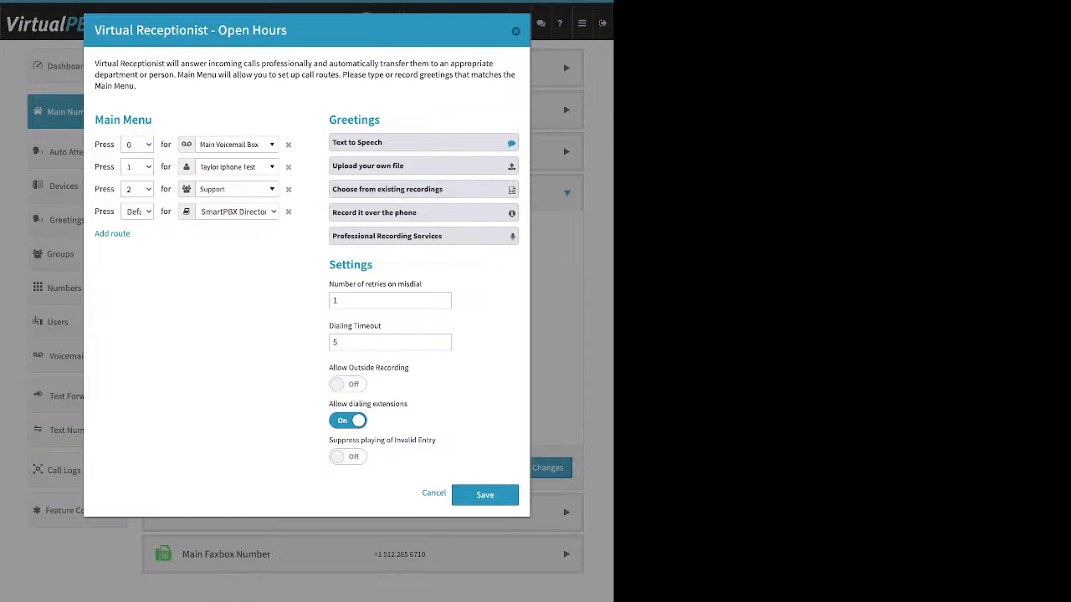
# Step: Expand the Text to Speech greeting option in the Virtual Receptionist dialog
pyautogui.moveTo(380, 119); pyautogui.dragTo(329, 120)
pyautogui.click(376, 143)
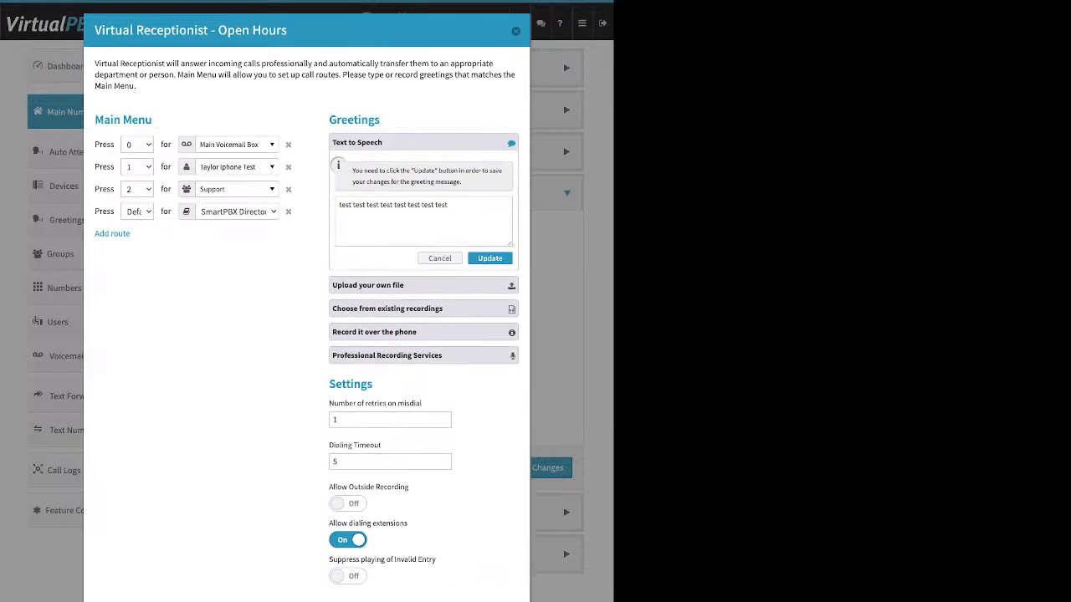
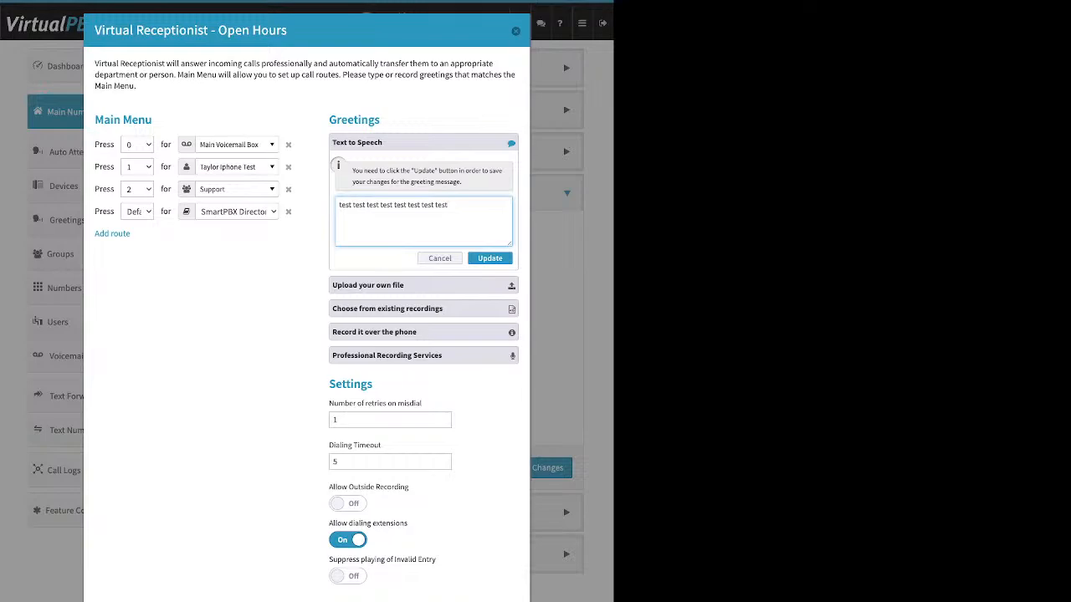
# Step: Review the Virtual Receptionist dialog's title, Main Menu and Text to Speech greeting sections
pyautogui.moveTo(95, 119); pyautogui.dragTo(120, 120)
pyautogui.moveTo(291, 31); pyautogui.dragTo(227, 31)
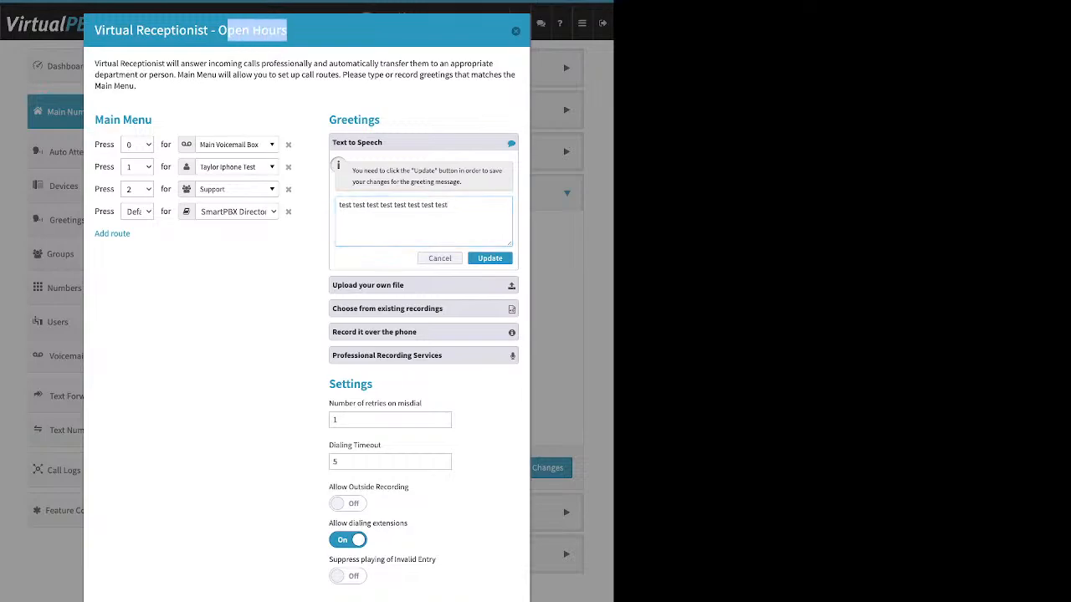
pyautogui.moveTo(95, 120); pyautogui.dragTo(133, 120)
pyautogui.doubleClick(135, 120)
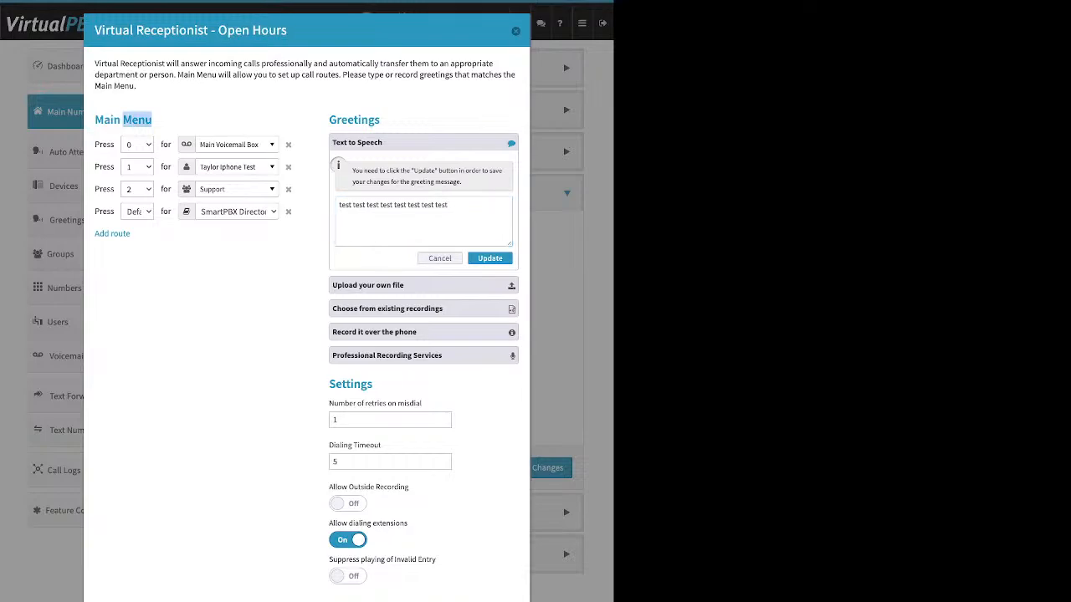
pyautogui.moveTo(382, 142); pyautogui.dragTo(332, 142)
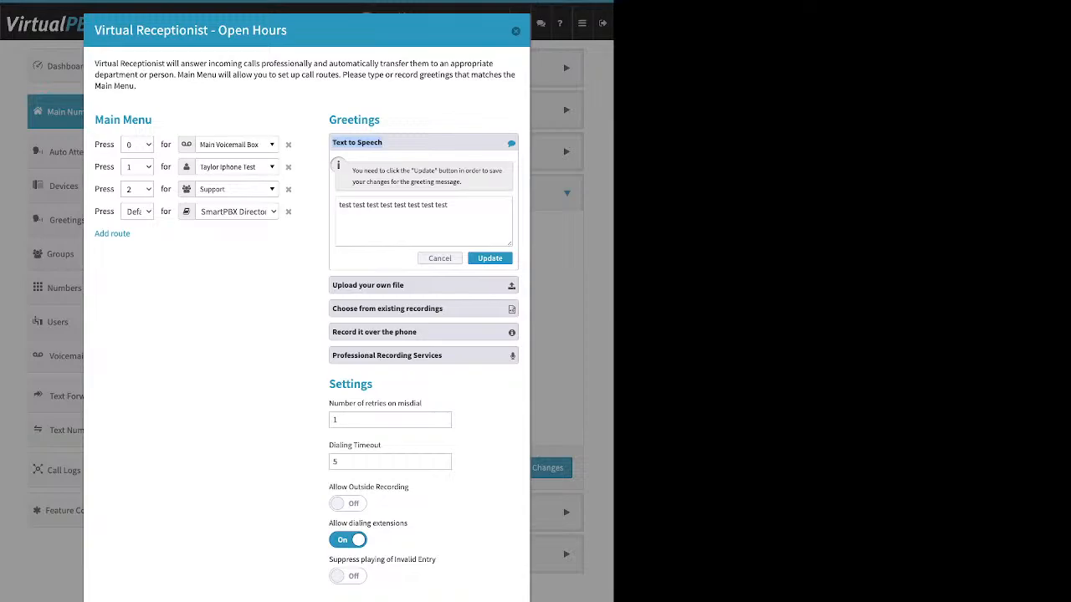
# Step: Try entering the Text to Speech greeting 'Please press 0 to leave a message', then close the dialog without saving
pyautogui.click(448, 206)
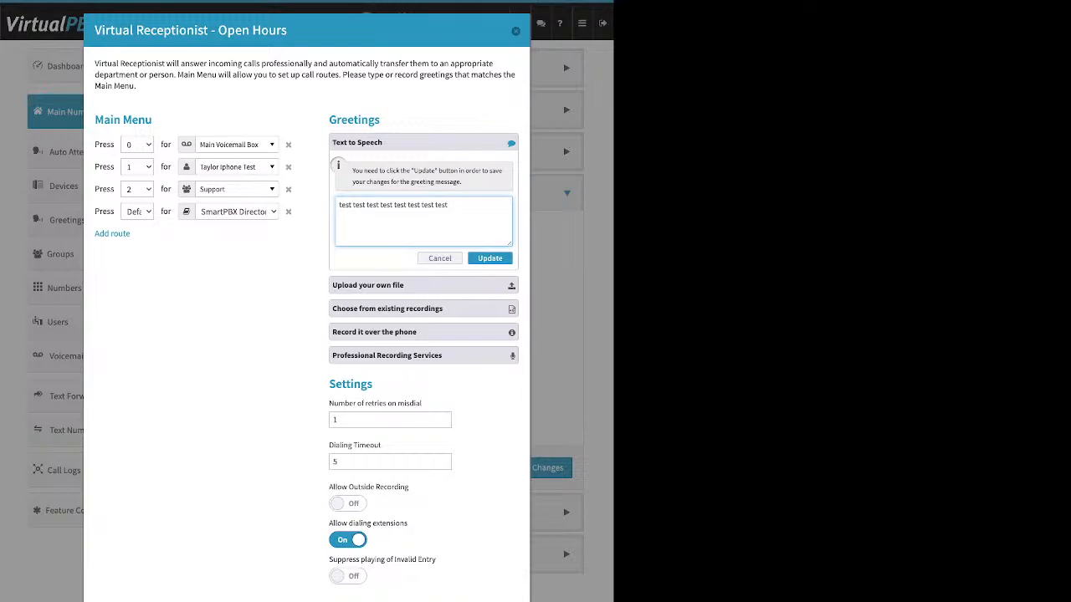
pyautogui.write('Please press')
pyautogui.write(' - t')
pyautogui.write(' 0 to leave')
pyautogui.write(' a message')
pyautogui.click(515, 31)
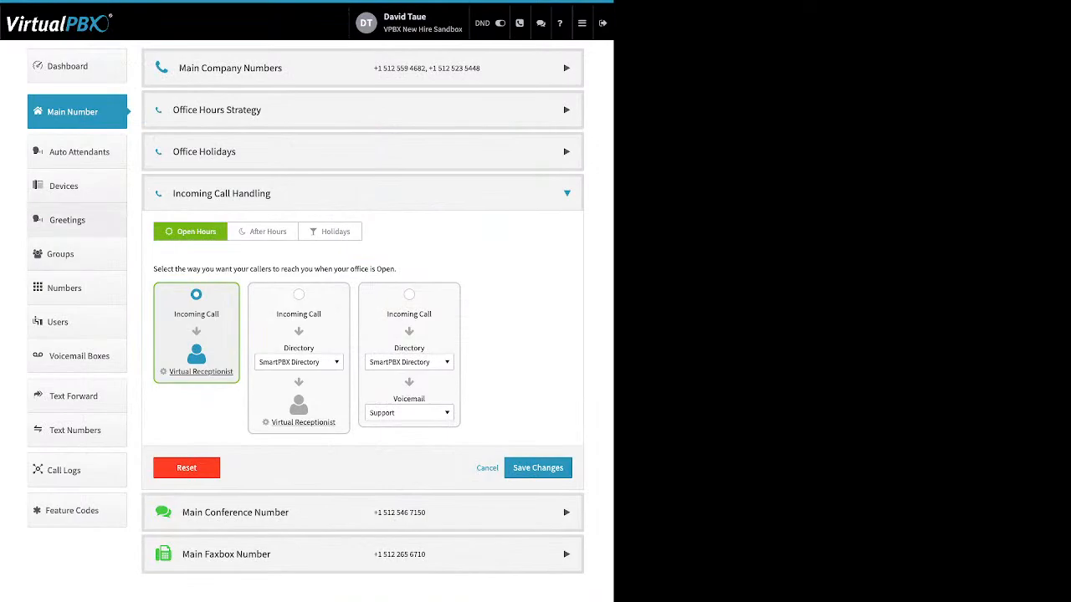
# Step: Open the Greetings list and inspect the MainGR 1 greeting's edit dialog, cancelling without changes
pyautogui.click(67, 220)
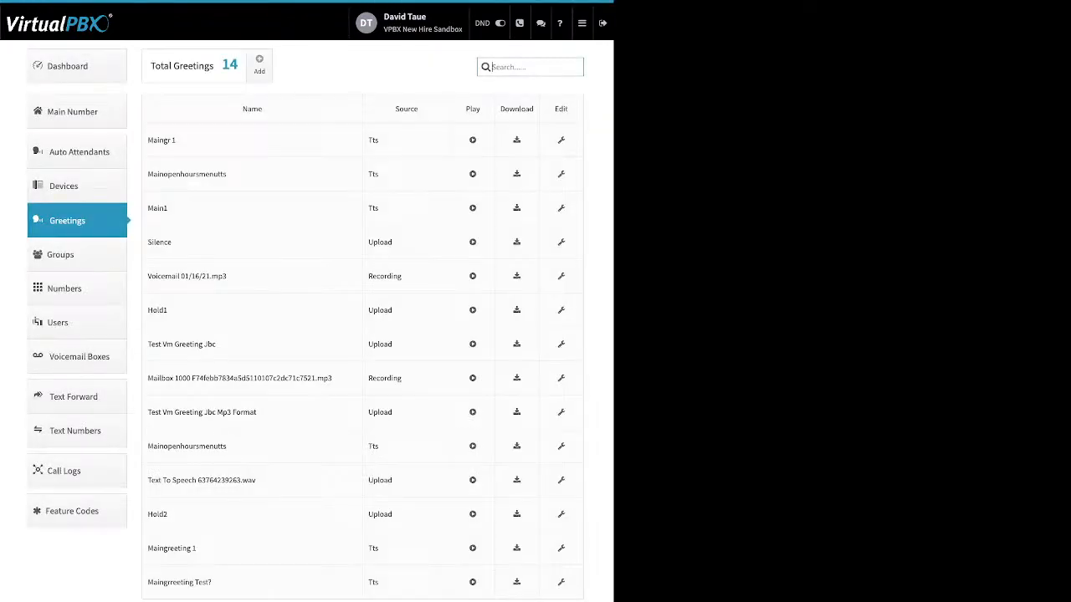
pyautogui.click(561, 140)
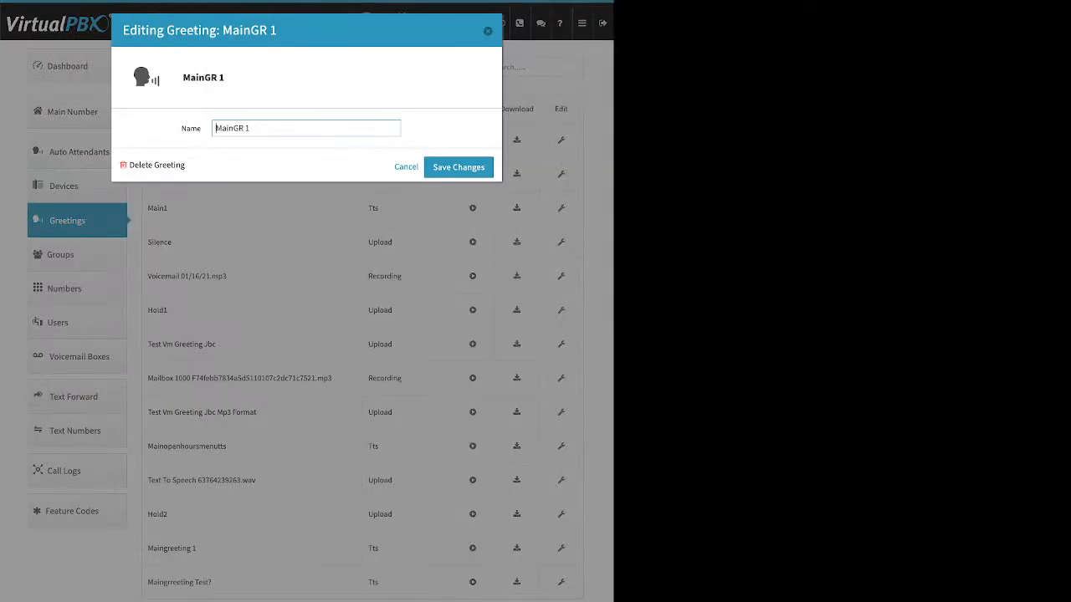
pyautogui.hotkey('ctrl', 'a')
pyautogui.click(406, 166)
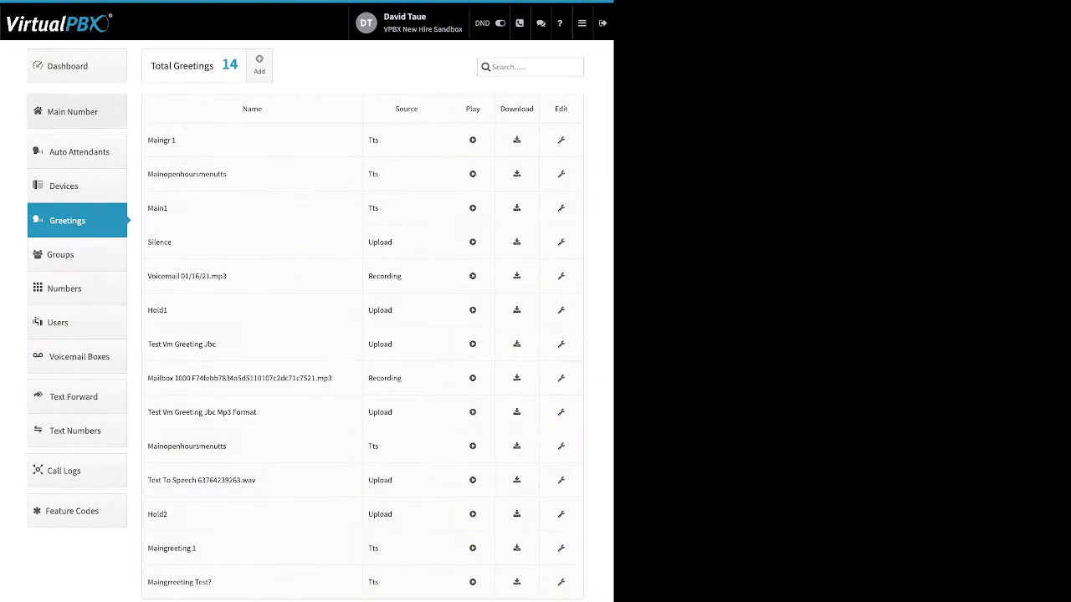
# Step: Reopen the Open Hours Virtual Receptionist and browse the Upload your own file and existing recordings greeting options
pyautogui.click(72, 112)
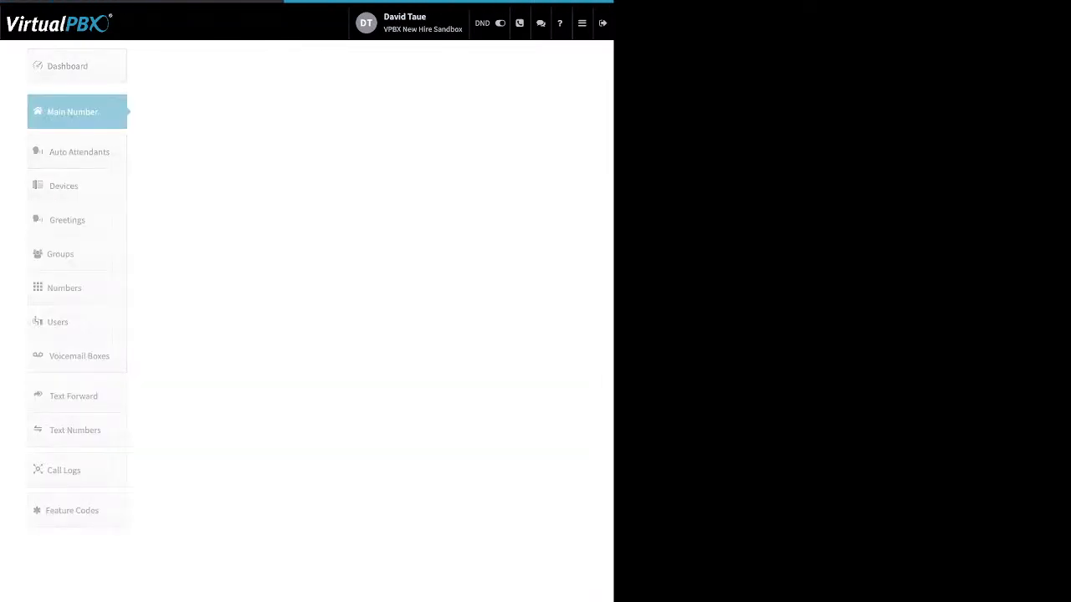
pyautogui.click(222, 193)
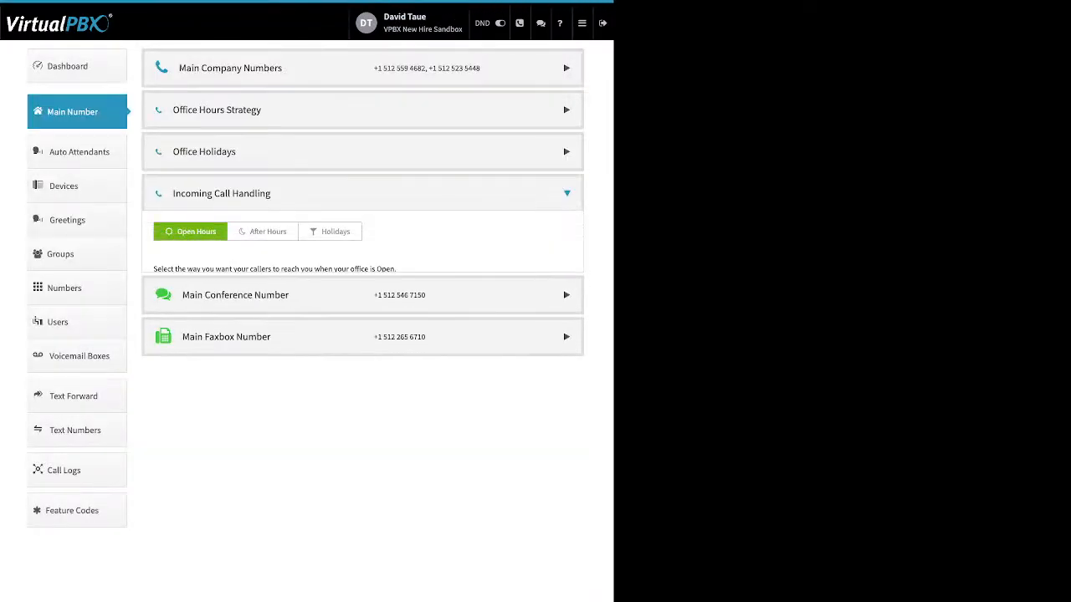
pyautogui.click(201, 371)
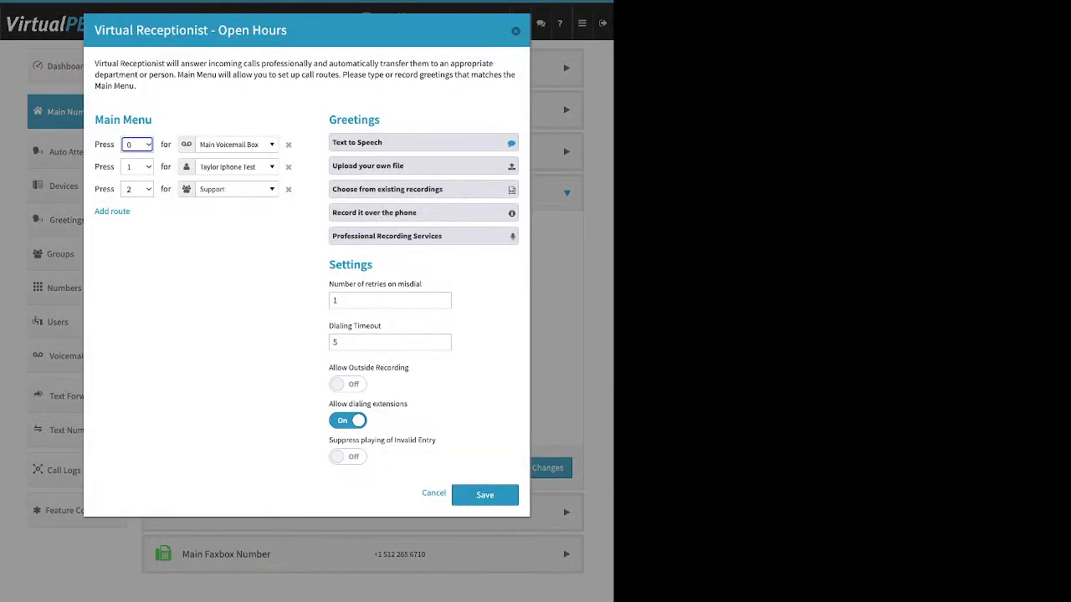
pyautogui.click(405, 166)
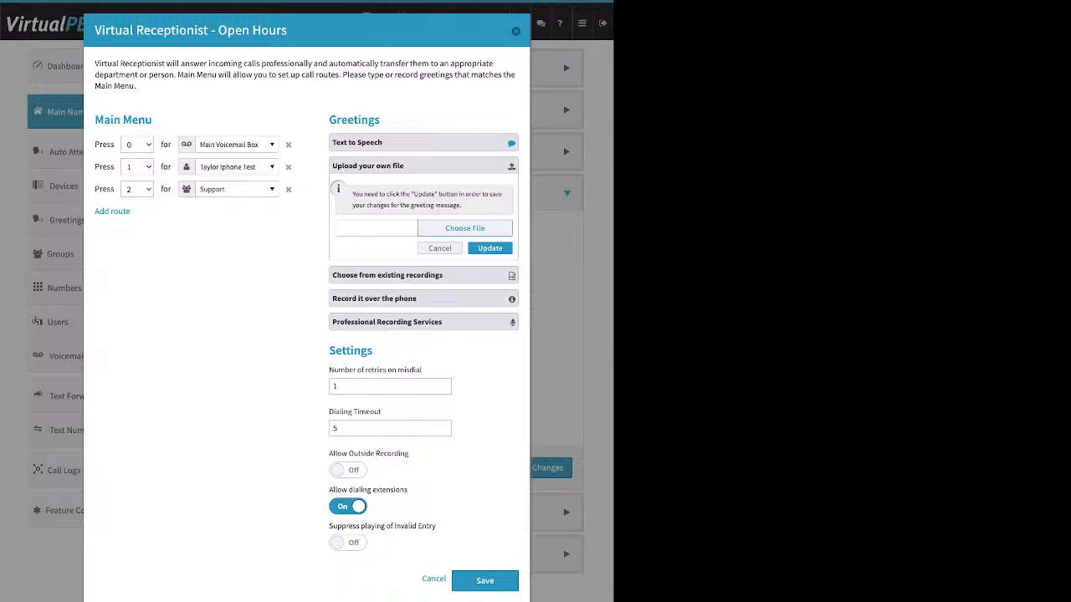
pyautogui.click(424, 275)
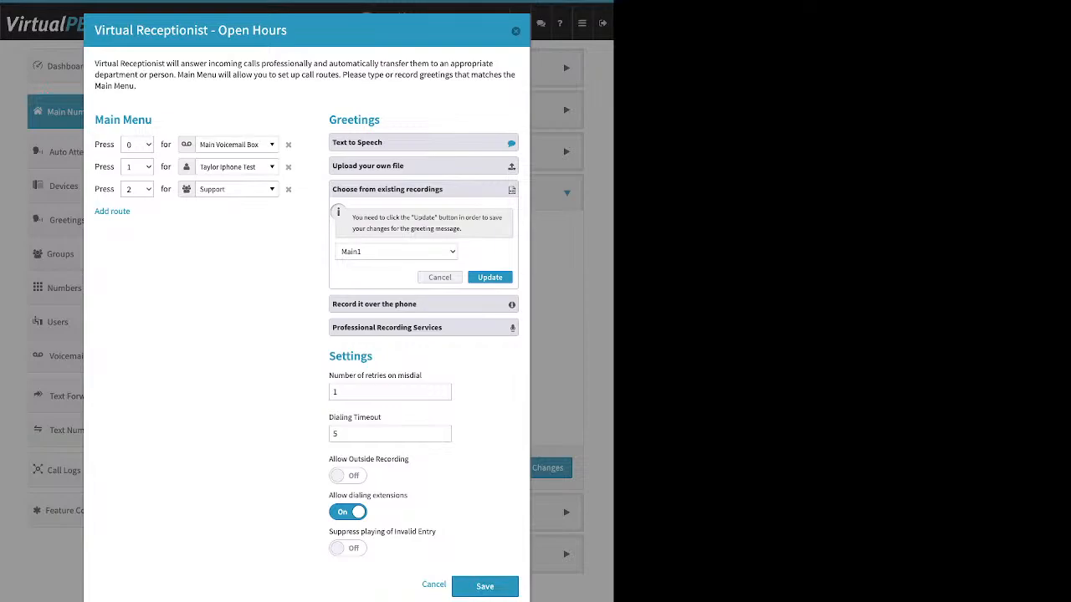
# Step: Expand Record it over the phone and review its instructions and the receptionist Settings section
pyautogui.click(423, 304)
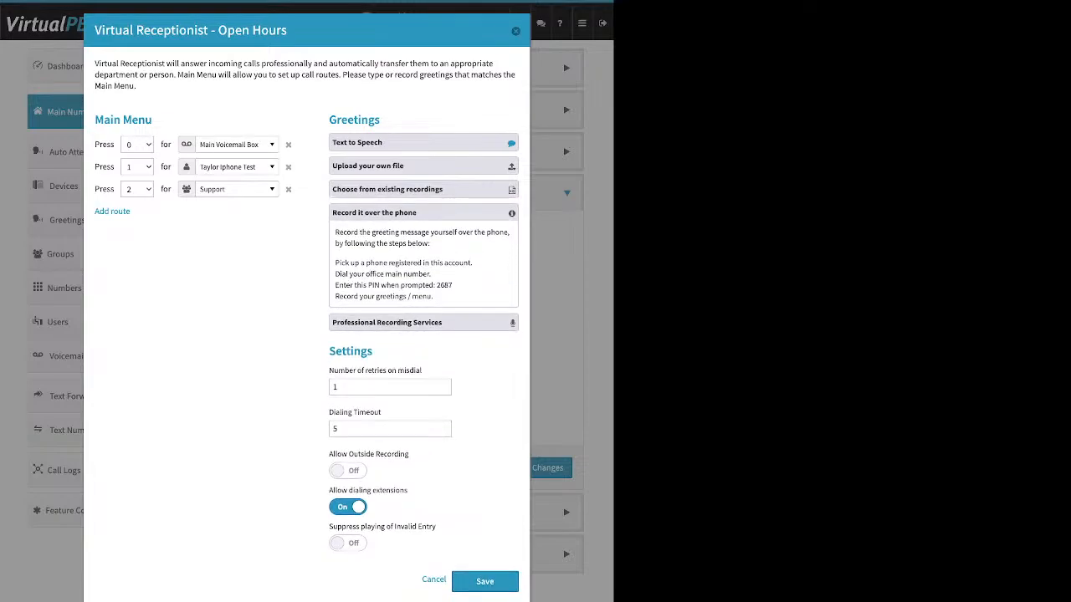
pyautogui.moveTo(473, 262); pyautogui.dragTo(335, 262)
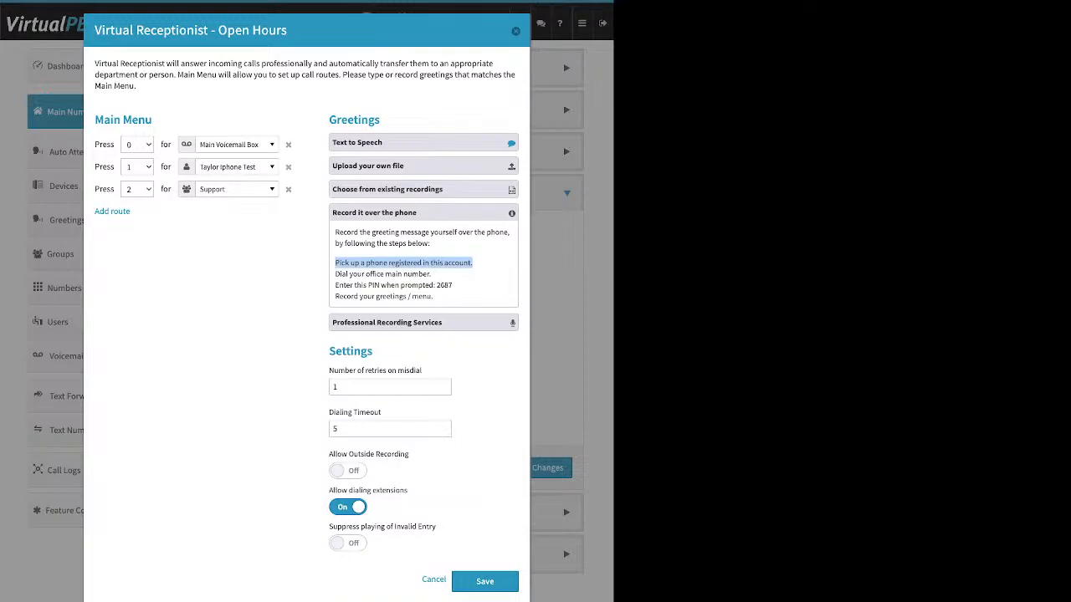
pyautogui.moveTo(452, 286); pyautogui.dragTo(437, 285)
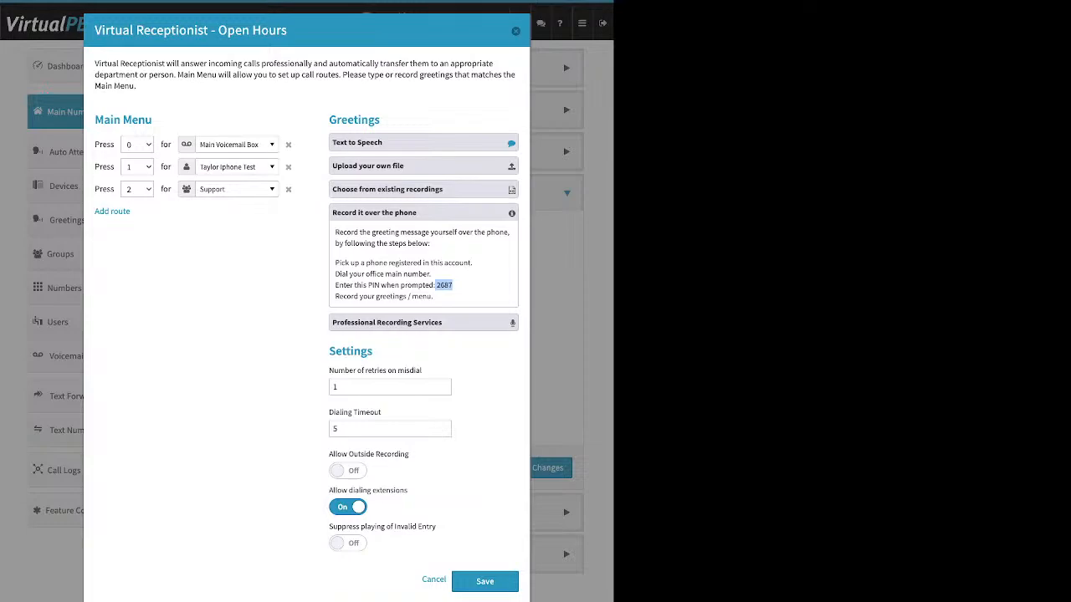
pyautogui.moveTo(373, 352); pyautogui.dragTo(328, 352)
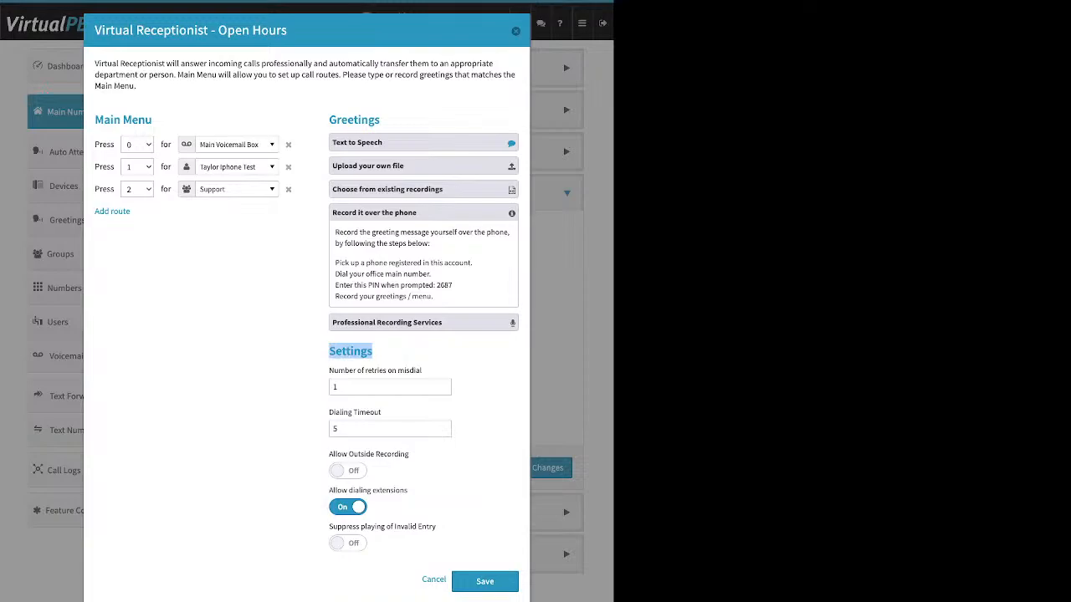
pyautogui.moveTo(409, 453); pyautogui.dragTo(328, 454)
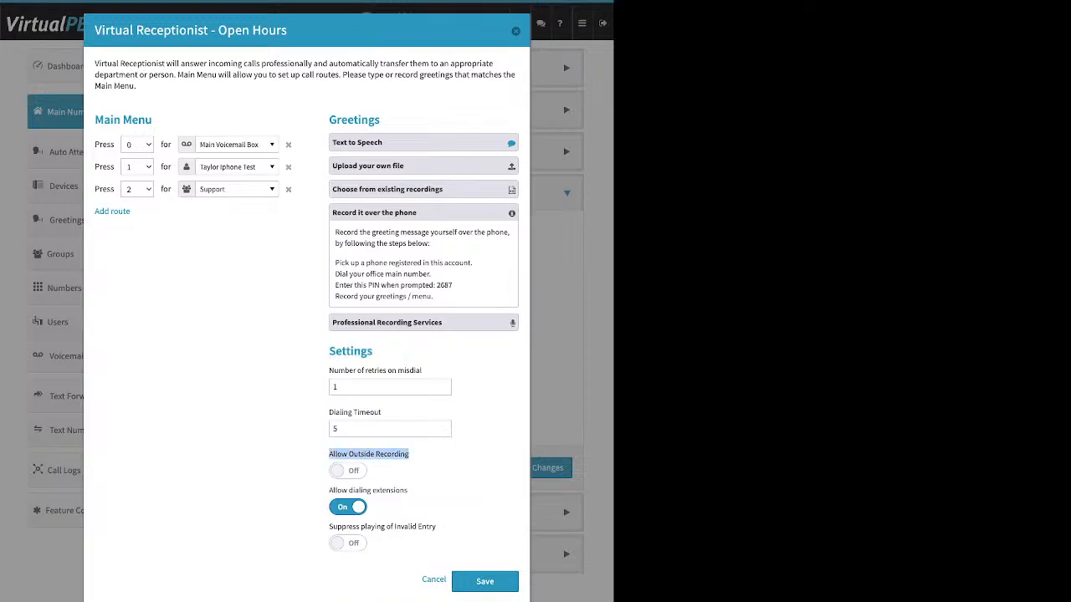
# Step: Switch Allow Outside Recording on
pyautogui.click(348, 471)
pyautogui.moveTo(453, 286); pyautogui.dragTo(436, 285)
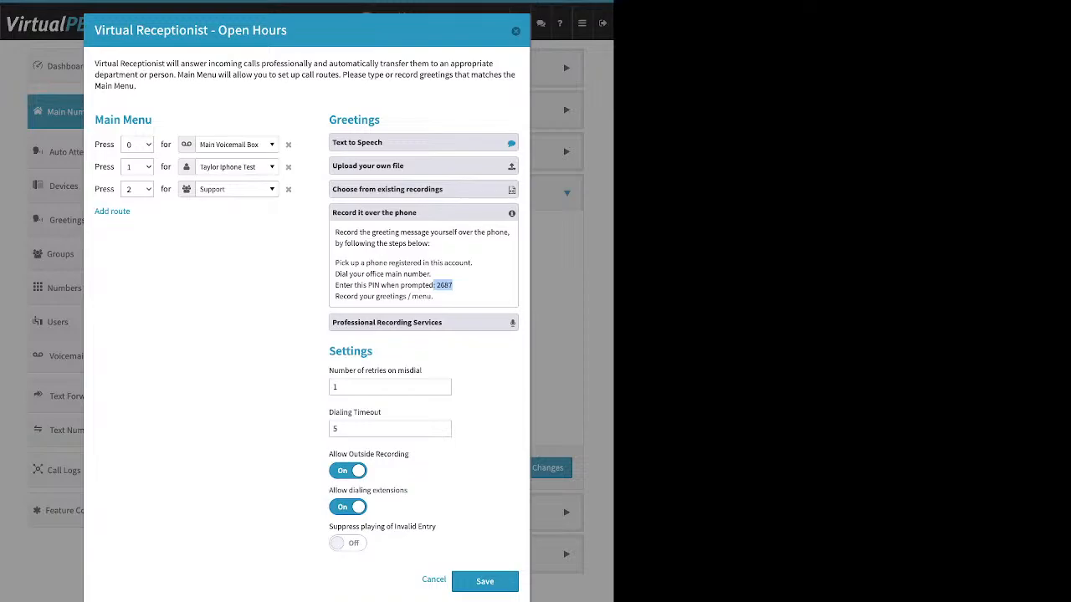
# Step: Preview the Professional Recording Services option, then open and collapse Upload your own file
pyautogui.click(387, 322)
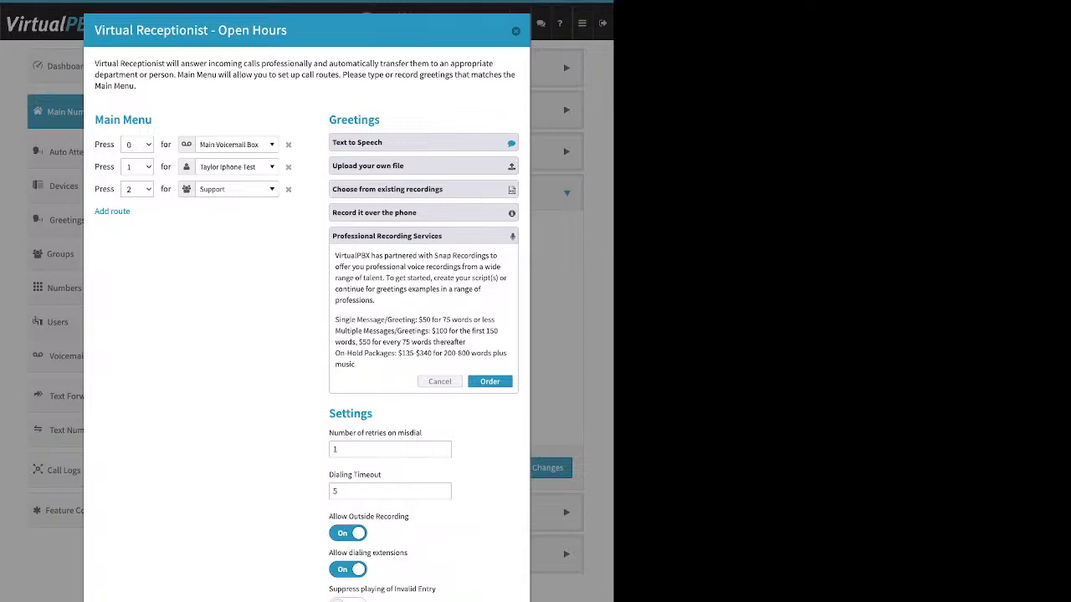
pyautogui.click(424, 166)
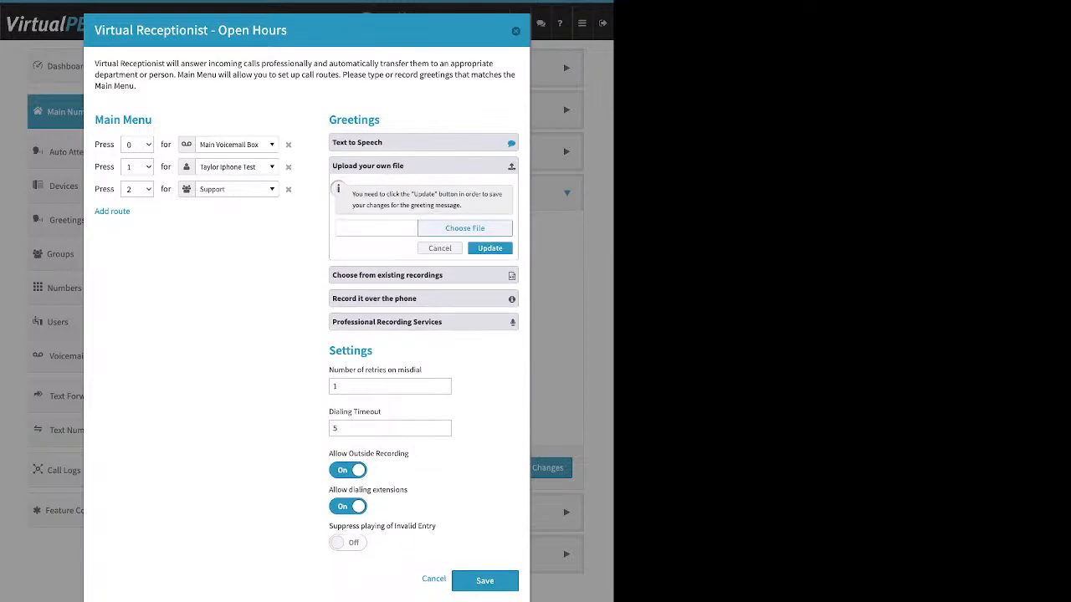
pyautogui.click(424, 166)
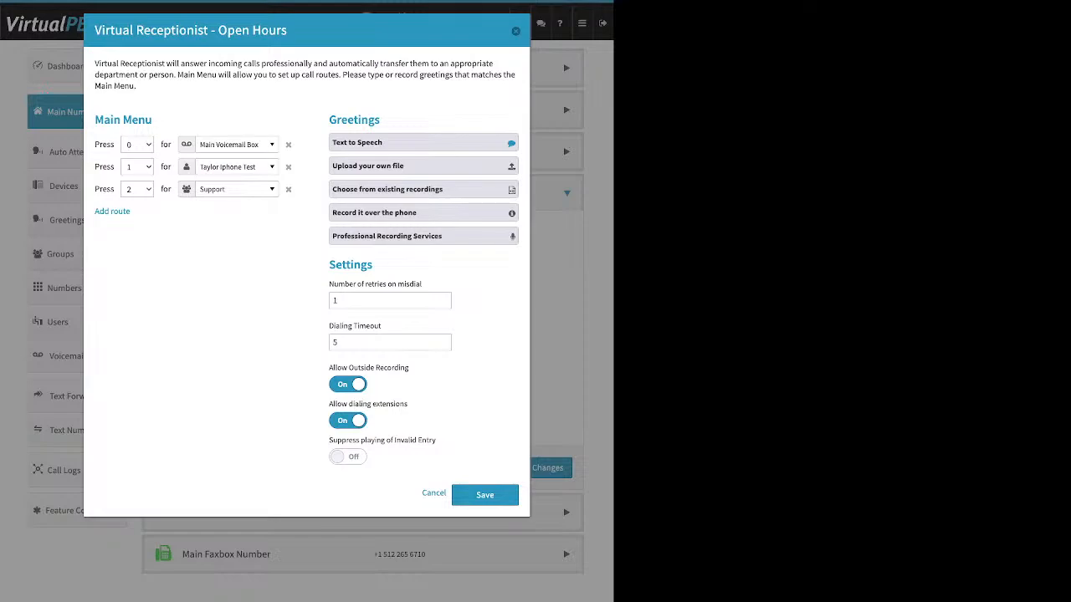
# Step: Review the retries on misdial field, then add a Default main-menu route and remove it again
pyautogui.moveTo(422, 284); pyautogui.dragTo(329, 284)
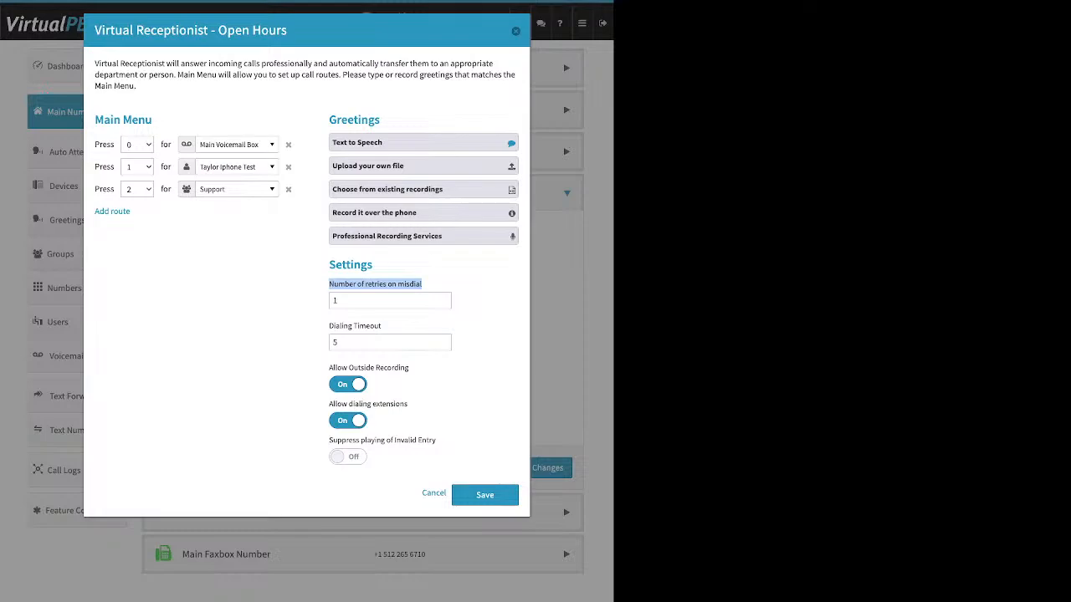
pyautogui.click(336, 300)
pyautogui.doubleClick(336, 300)
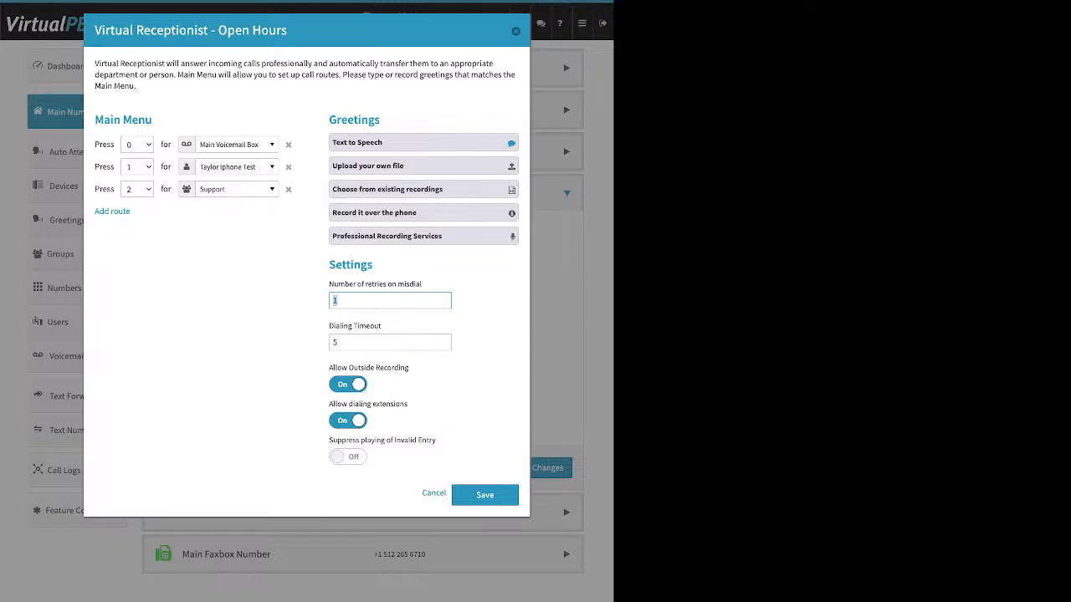
pyautogui.click(112, 210)
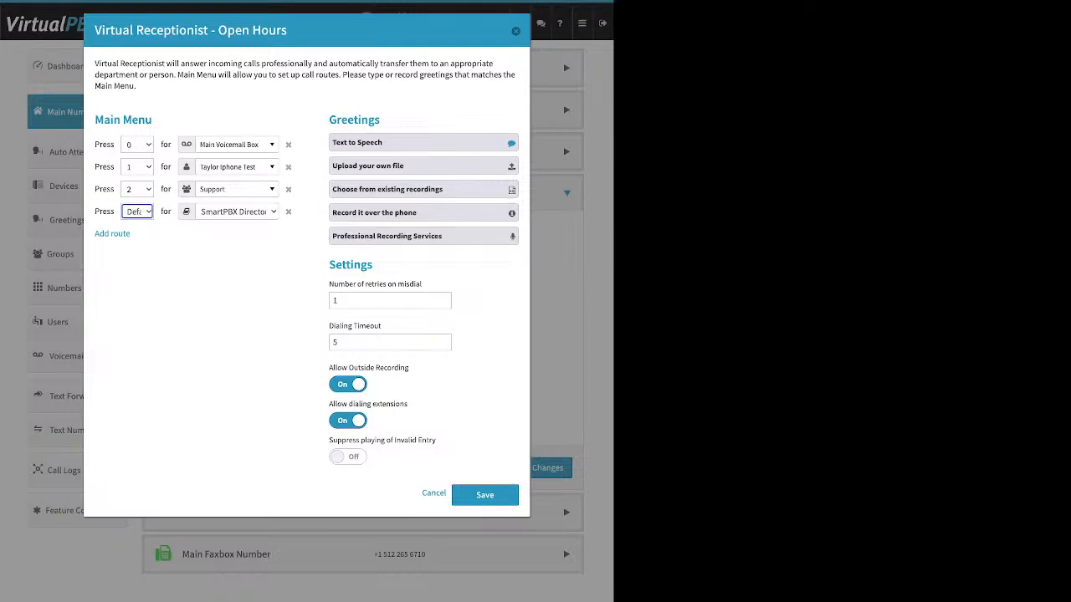
pyautogui.click(288, 212)
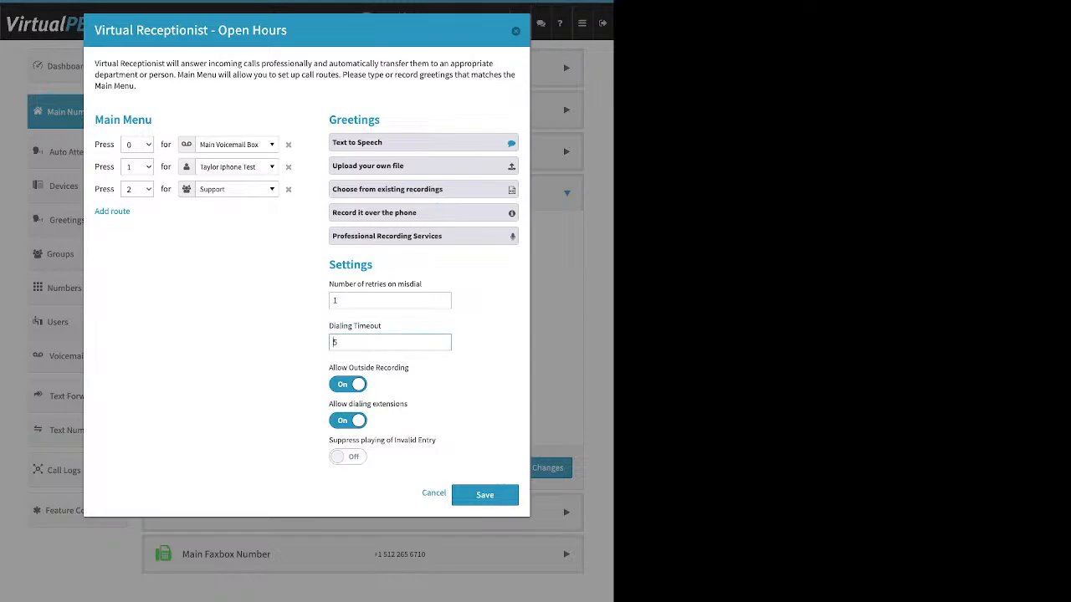
# Step: Review Dialing Timeout and switch Allow Outside Recording off
pyautogui.tripleClick(354, 326)
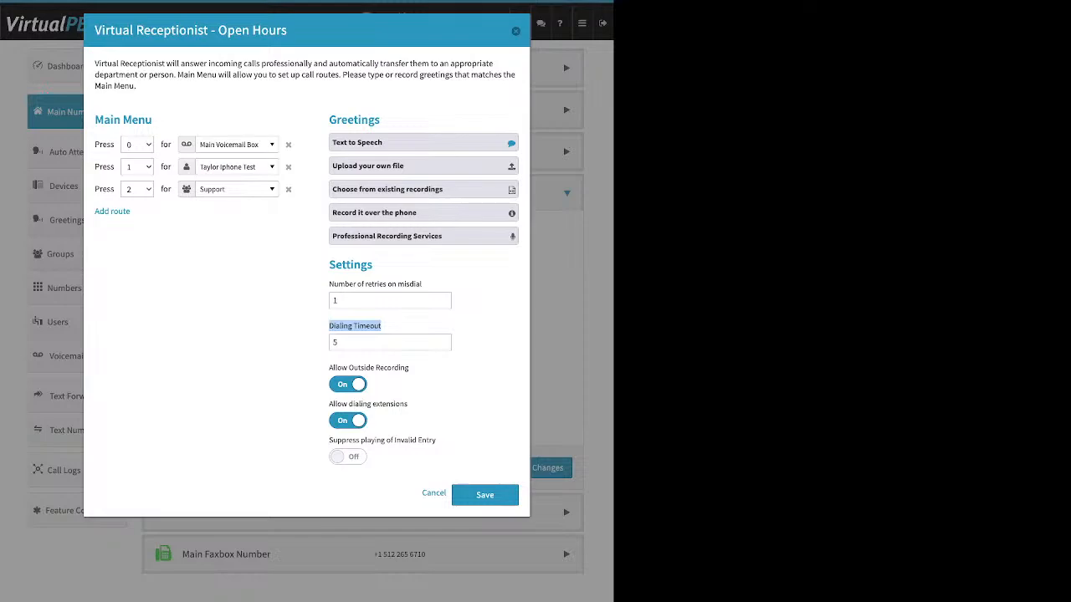
pyautogui.click(398, 326)
pyautogui.click(347, 384)
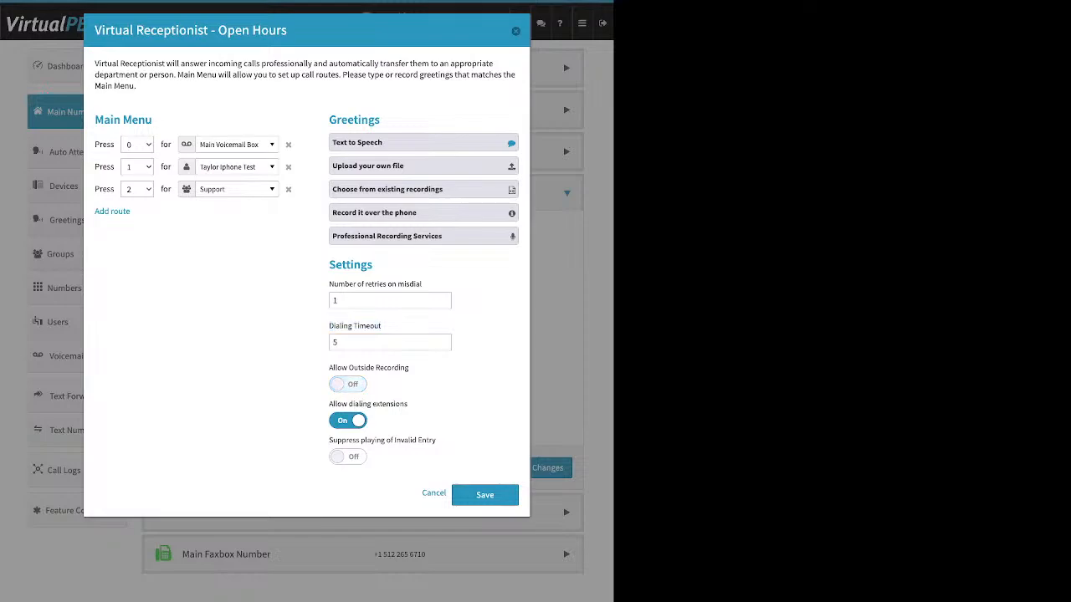
# Step: Toggle Allow dialing extensions off and back on
pyautogui.moveTo(410, 404); pyautogui.dragTo(328, 404)
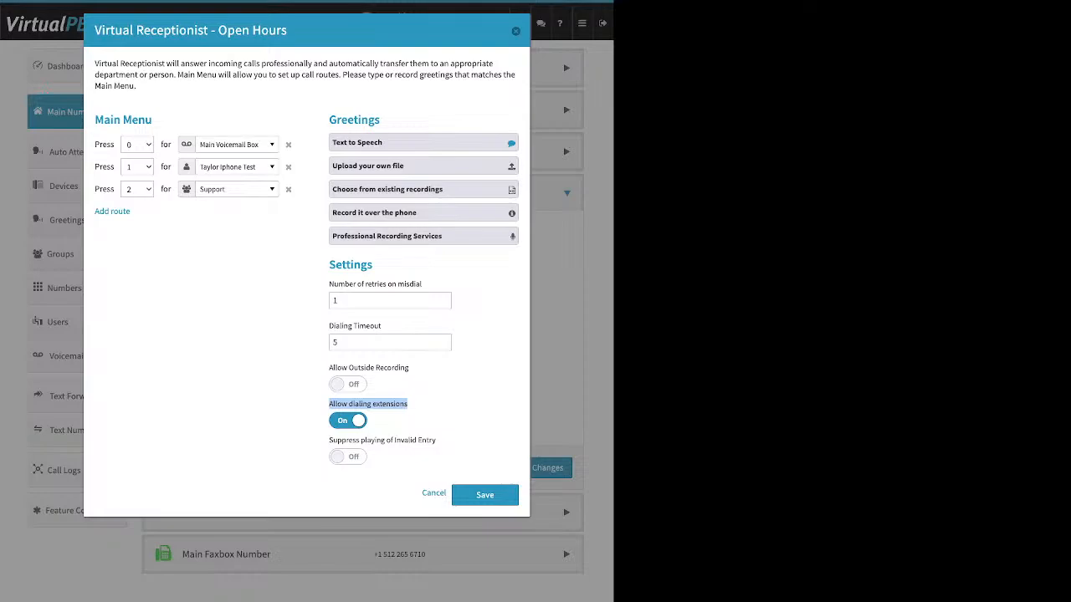
pyautogui.click(347, 421)
pyautogui.click(347, 421)
# Step: Review Suppress playing of Invalid Entry, save the Virtual Receptionist settings, and save the Open Hours call handling
pyautogui.moveTo(438, 440)
pyautogui.mouseDown()
pyautogui.moveTo(341, 440)
pyautogui.moveTo(435, 441)
pyautogui.mouseUp()
pyautogui.click(341, 441)
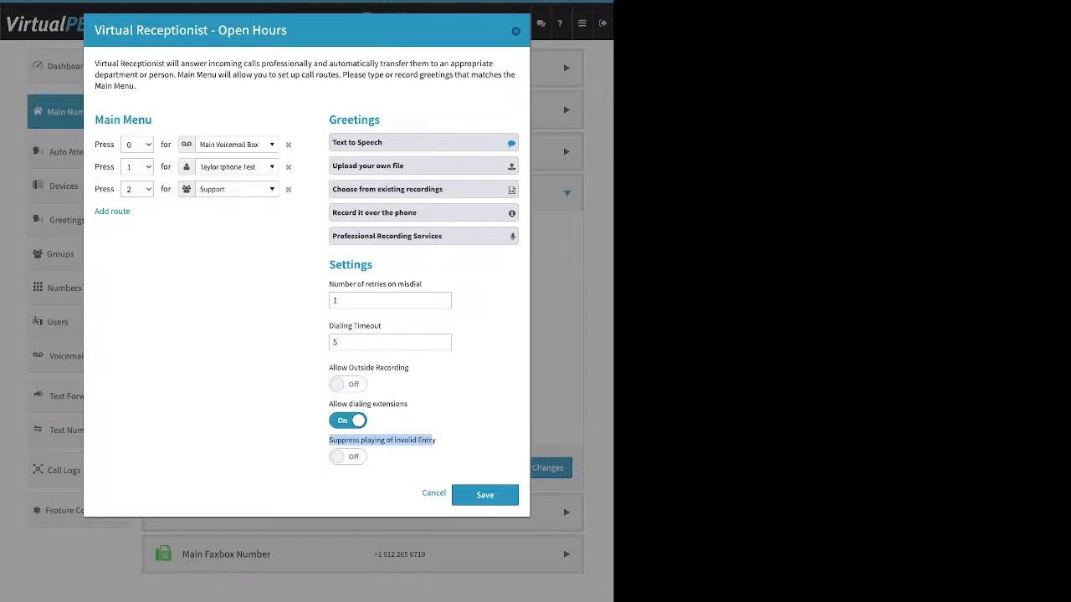
pyautogui.click(432, 442)
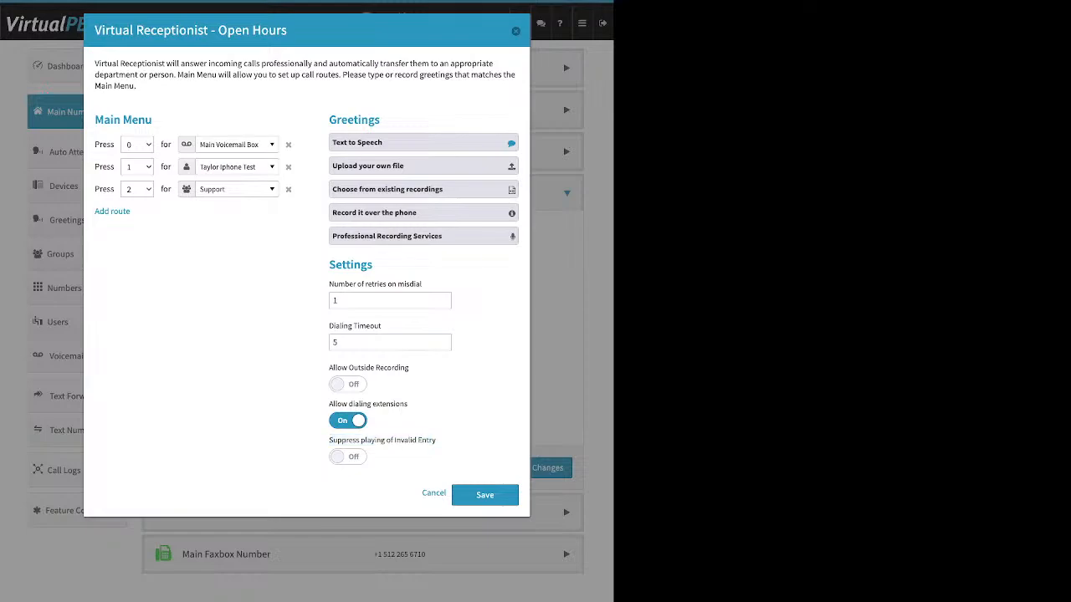
pyautogui.click(348, 456)
pyautogui.click(484, 495)
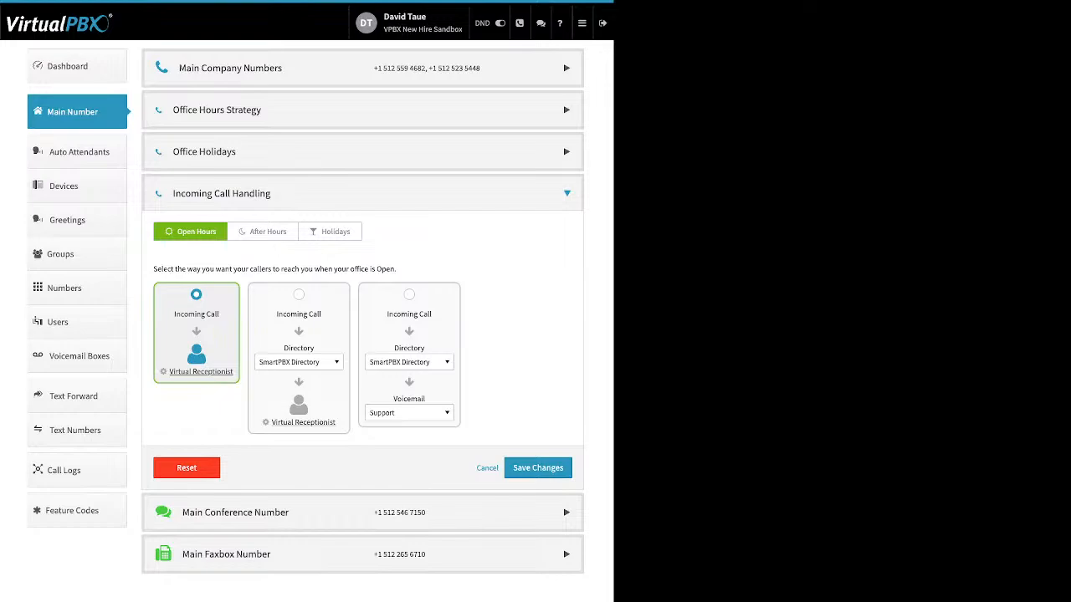
pyautogui.click(538, 467)
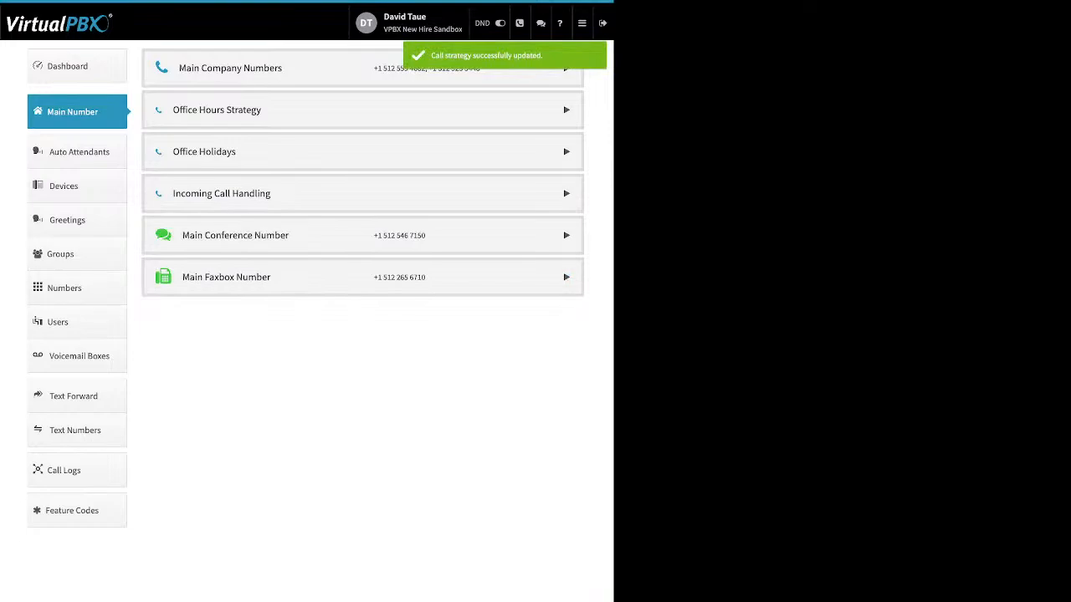
# Step: Open the After Hours incoming call handling and browse the destination list of the Groups option
pyautogui.click(222, 194)
pyautogui.click(262, 232)
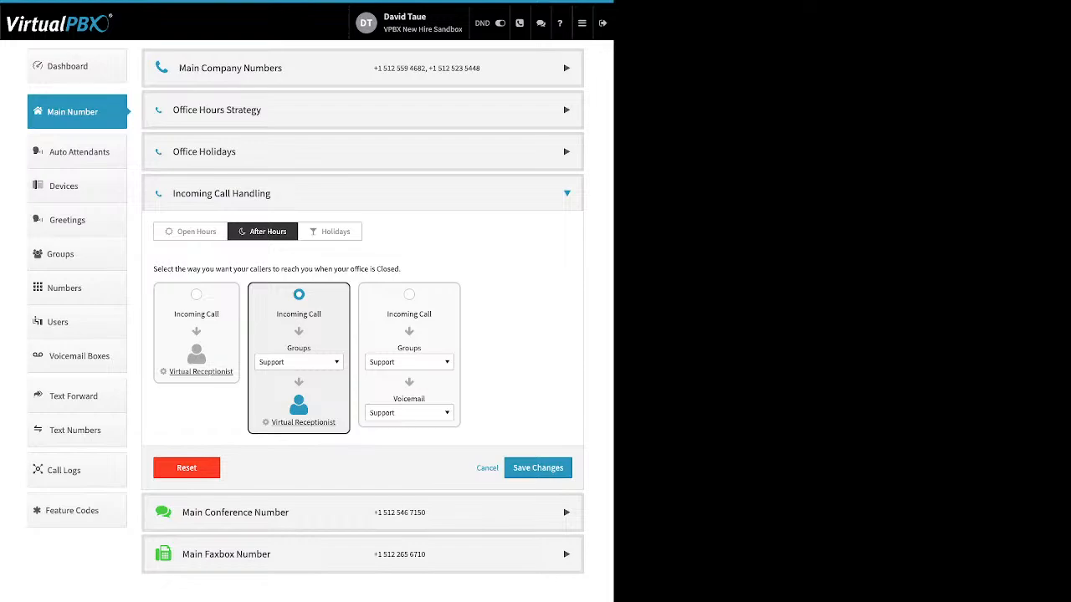
pyautogui.click(299, 362)
pyautogui.scroll(3, 310, 445)
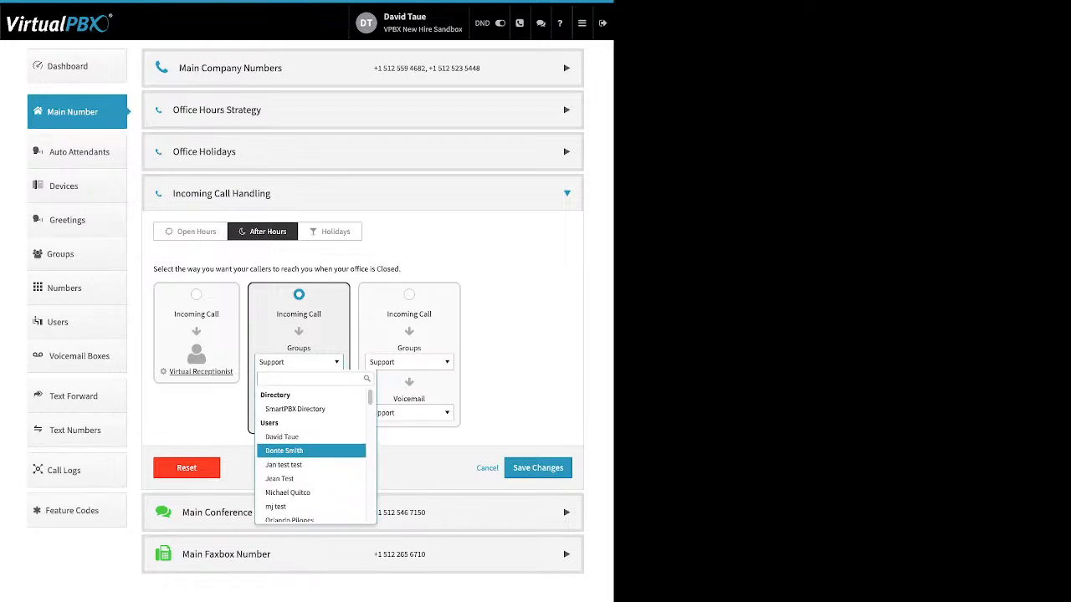
pyautogui.scroll(-3, 310, 450)
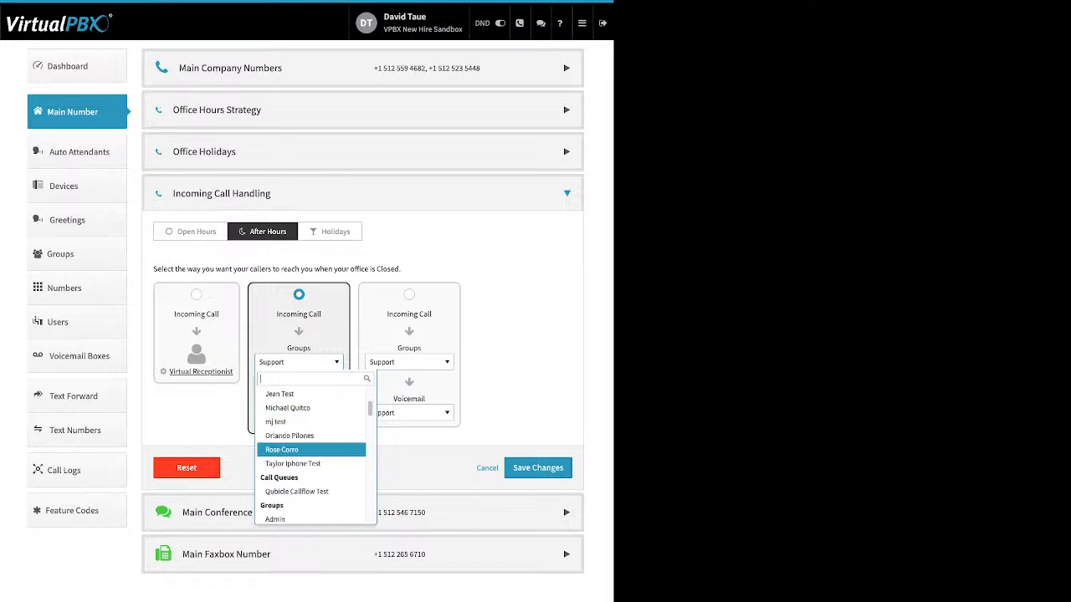
pyautogui.scroll(-2, 310, 450)
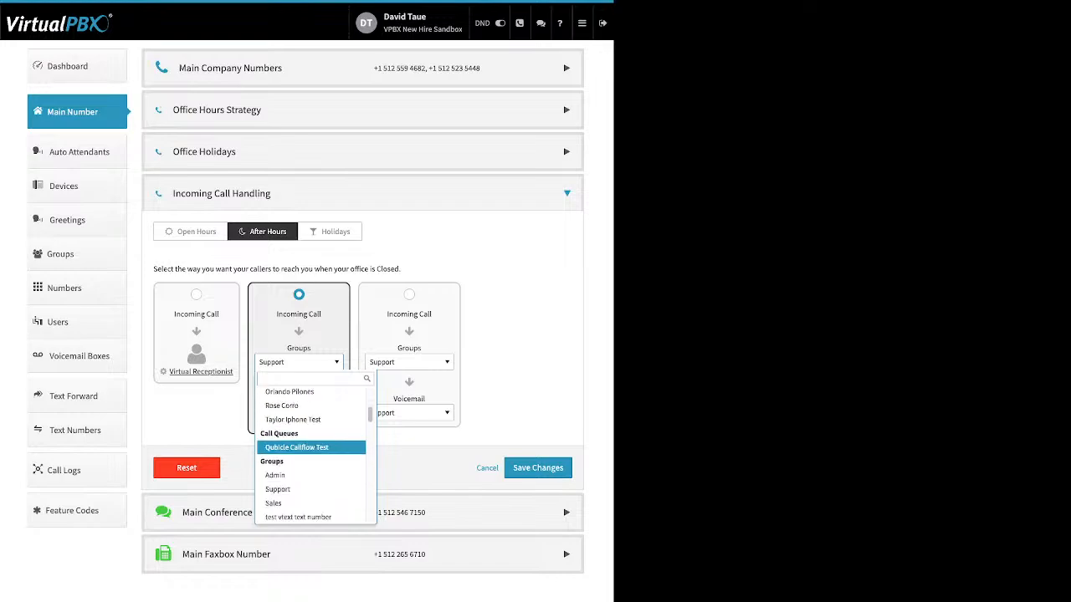
pyautogui.click(298, 362)
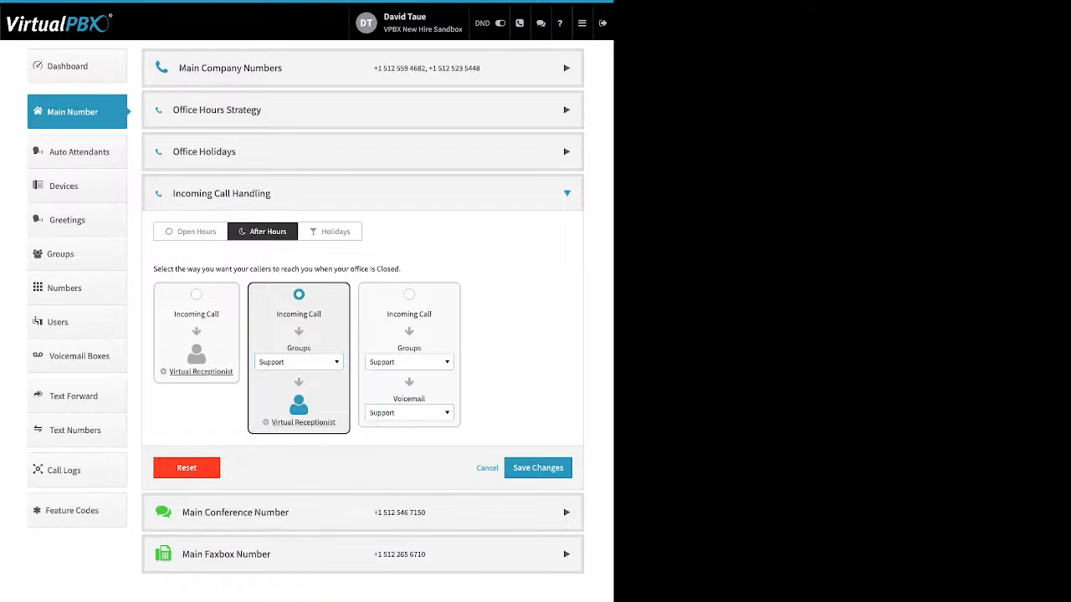
# Step: Open the After Hours Virtual Receptionist, save it, and save the After Hours call handling
pyautogui.click(303, 422)
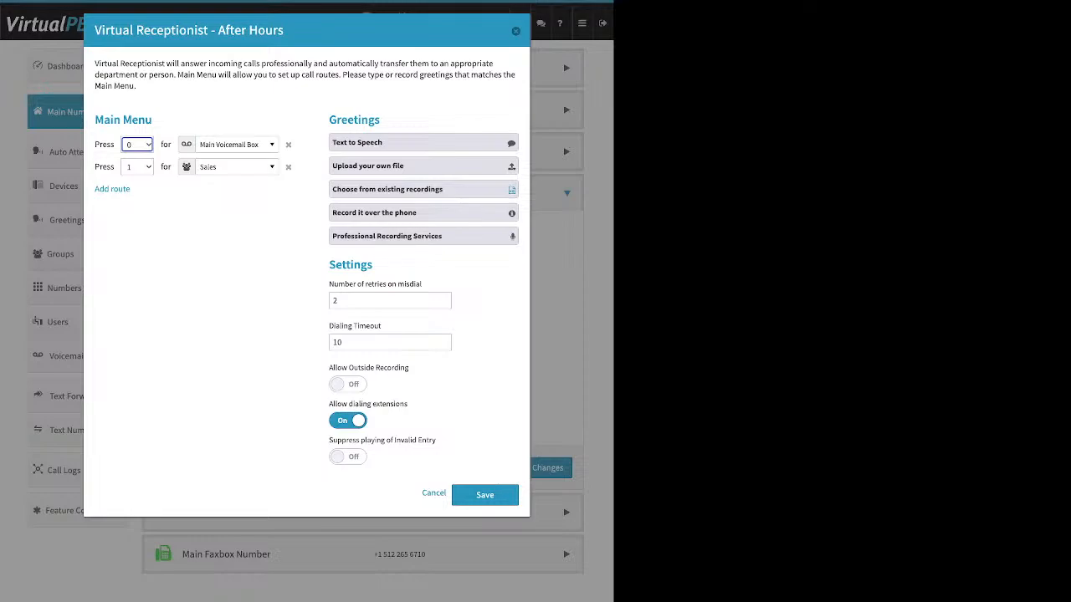
pyautogui.click(485, 495)
pyautogui.click(538, 468)
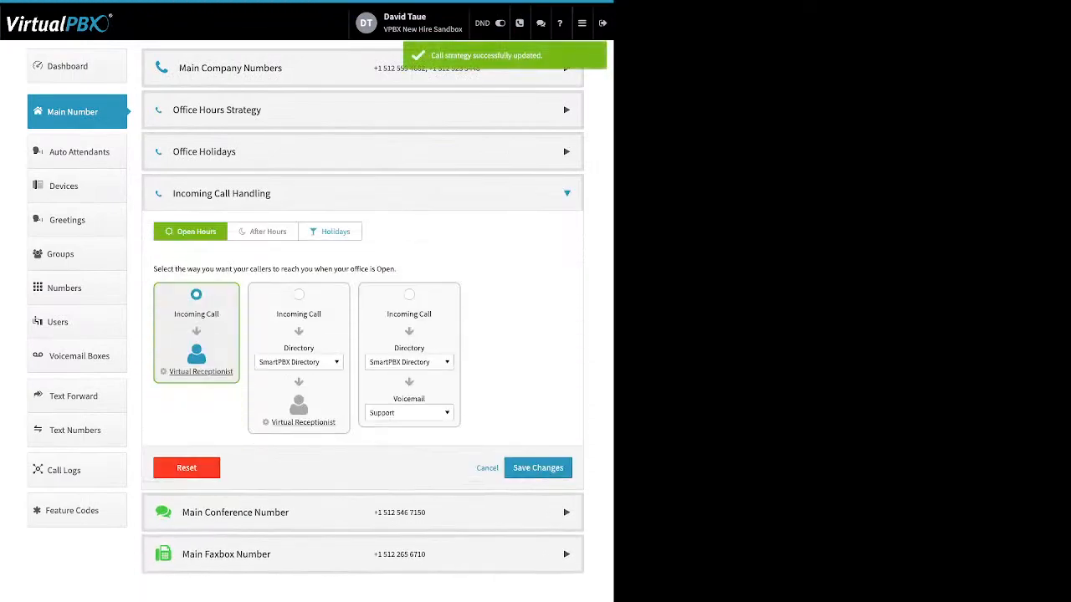
# Step: Try to set Holidays call handling to the third option with Skip to Voicemail as its destination
pyautogui.click(330, 232)
pyautogui.click(409, 294)
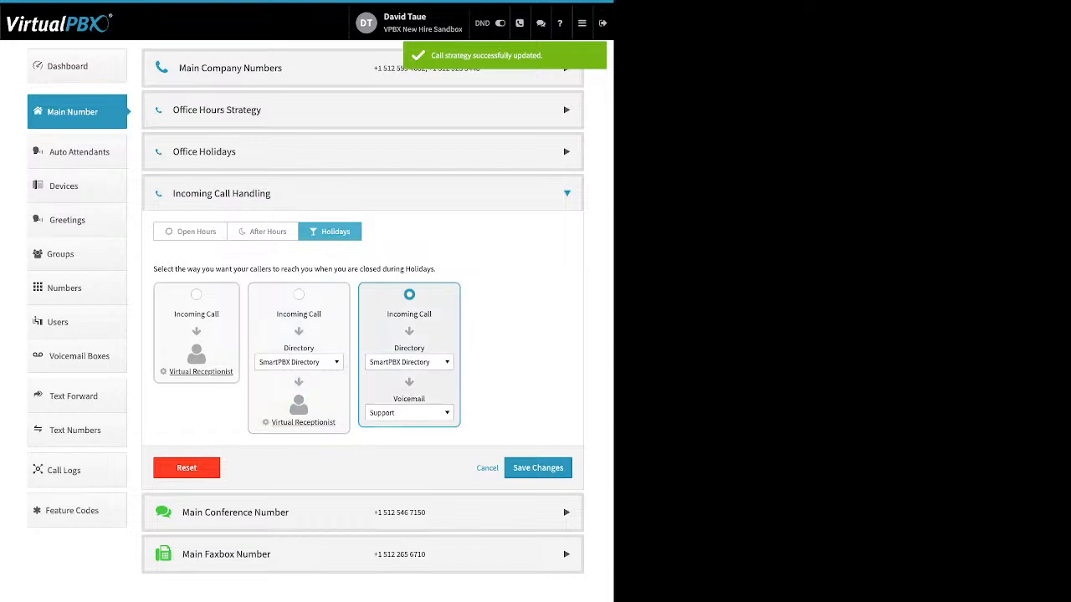
pyautogui.click(409, 362)
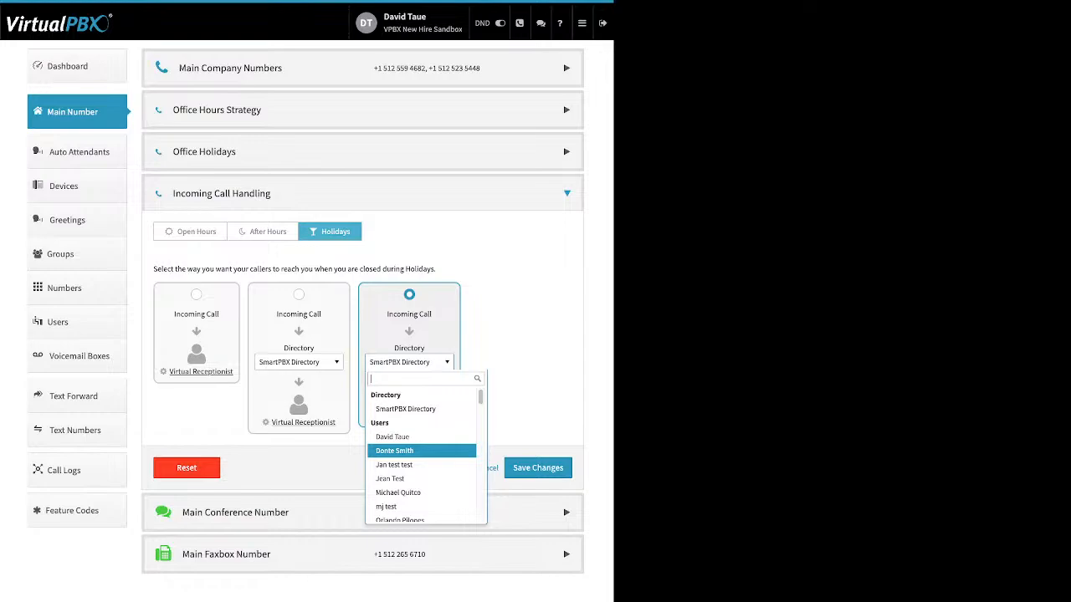
pyautogui.press('Down')
pyautogui.press('Down')
pyautogui.press('Down')
pyautogui.press('Down')
pyautogui.press('Down')
pyautogui.press('Down')
pyautogui.press('Down')
pyautogui.press('Down')
pyautogui.press('Down')
pyautogui.press('Down')
pyautogui.press('Down')
pyautogui.press('Down')
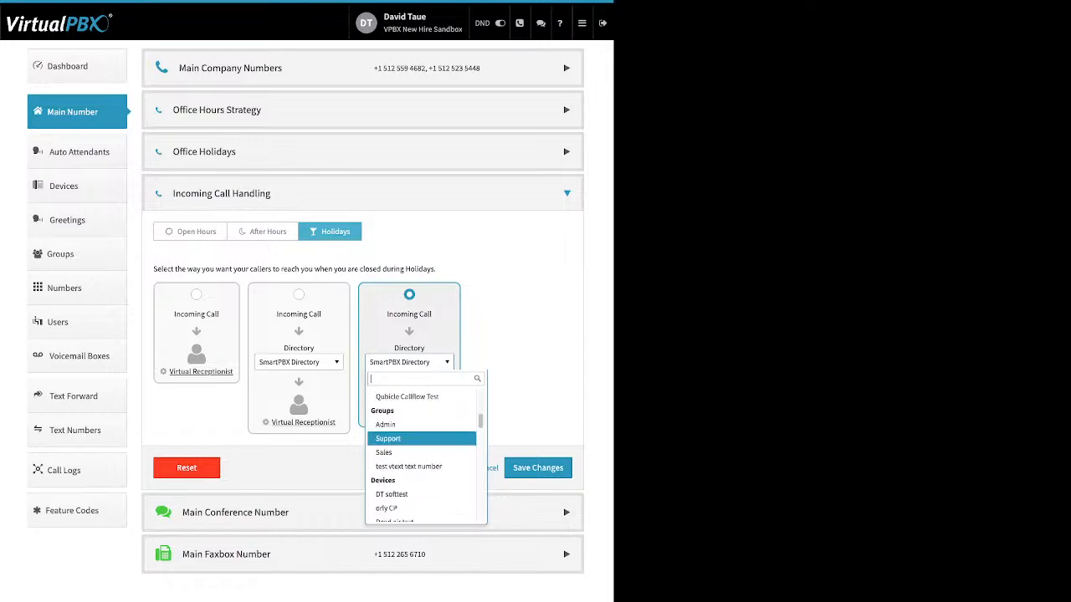
pyautogui.press('Down')
pyautogui.press('Down')
pyautogui.press('Down')
pyautogui.press('Down')
pyautogui.press('Down')
pyautogui.press('Down')
pyautogui.press('Down')
pyautogui.press('Down')
pyautogui.press('Down')
pyautogui.press('Down')
pyautogui.press('Down')
pyautogui.press('Down')
pyautogui.press('Down')
pyautogui.press('Down')
pyautogui.press('Down')
pyautogui.press('Down')
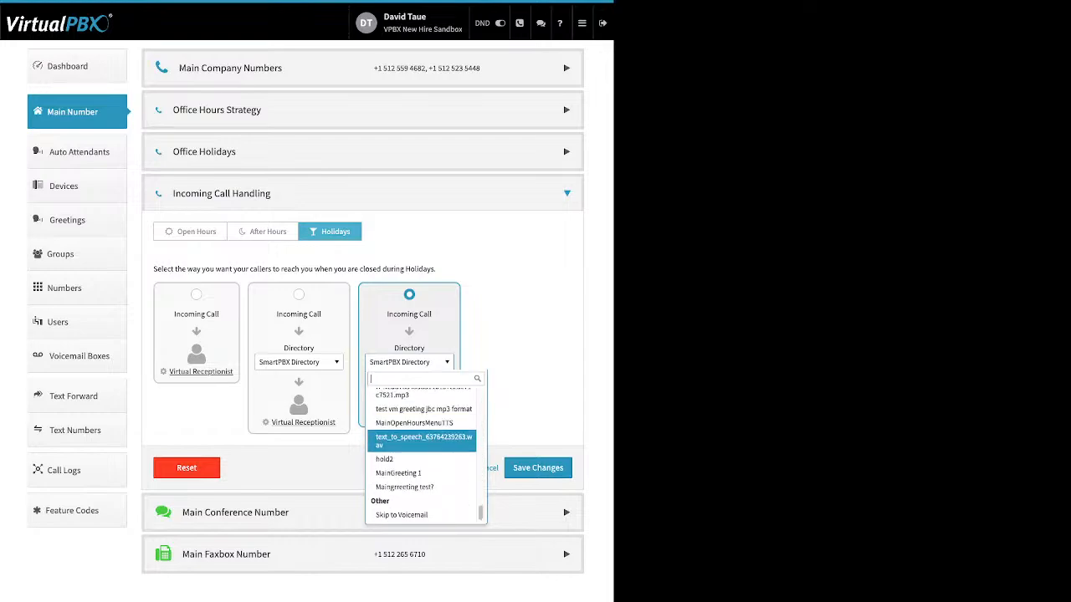
pyautogui.click(401, 515)
pyautogui.click(401, 514)
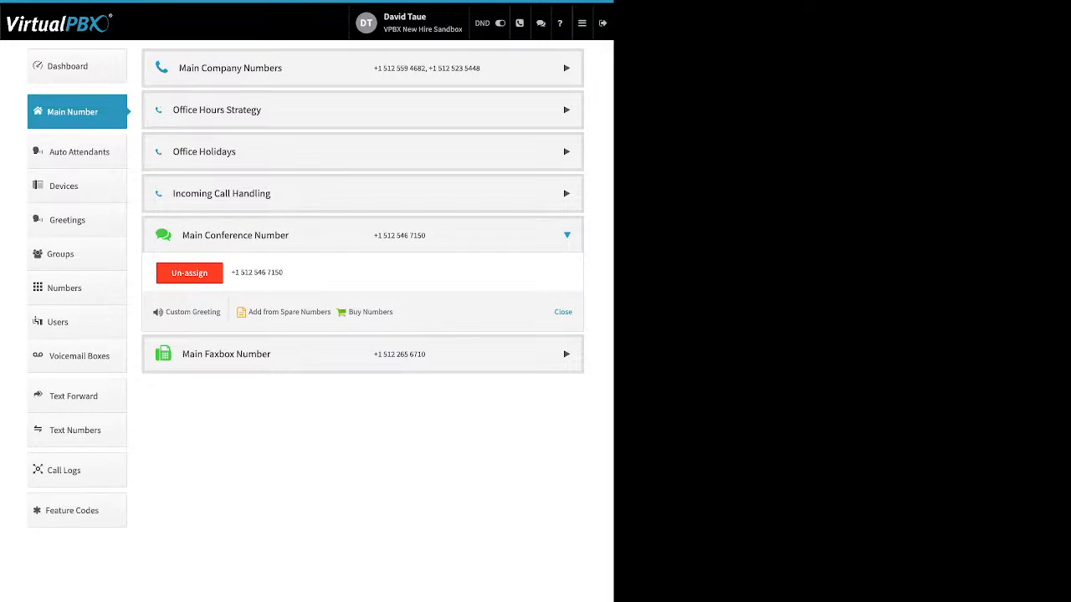
# Step: Reopen the Holidays call handling and choose Skip to Voicemail as the third option's destination
pyautogui.click(362, 193)
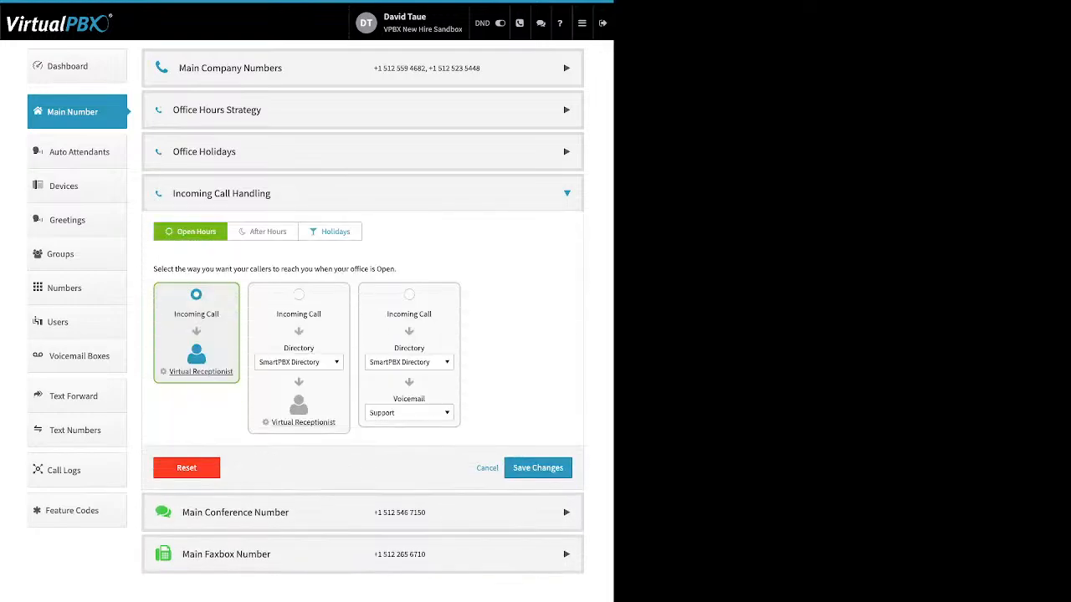
pyautogui.click(329, 232)
pyautogui.click(409, 362)
pyautogui.scroll(-10, 418, 434)
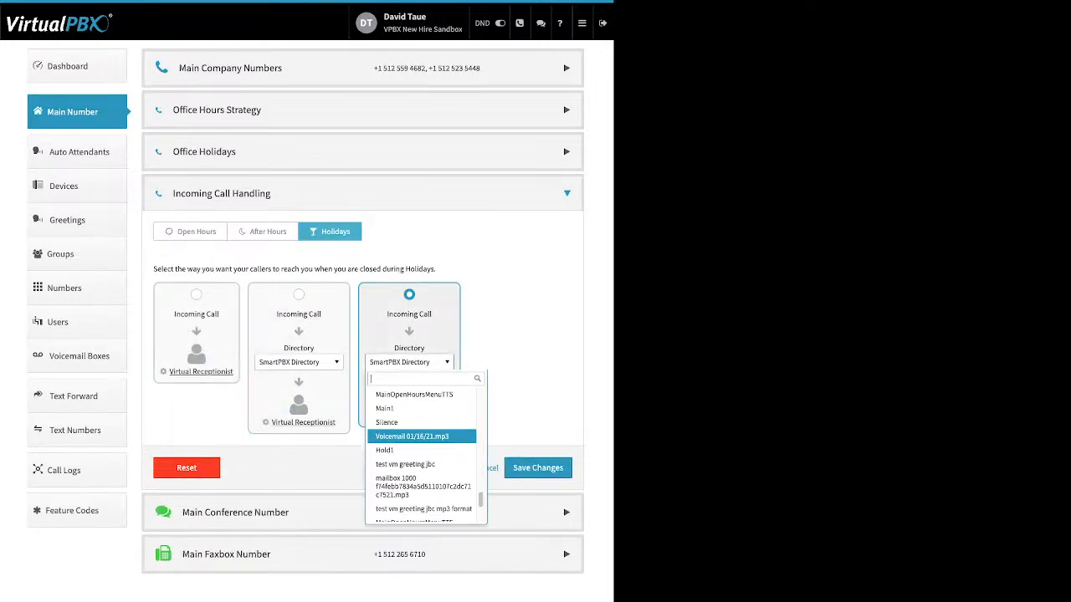
pyautogui.scroll(-5, 423, 469)
pyautogui.click(418, 577)
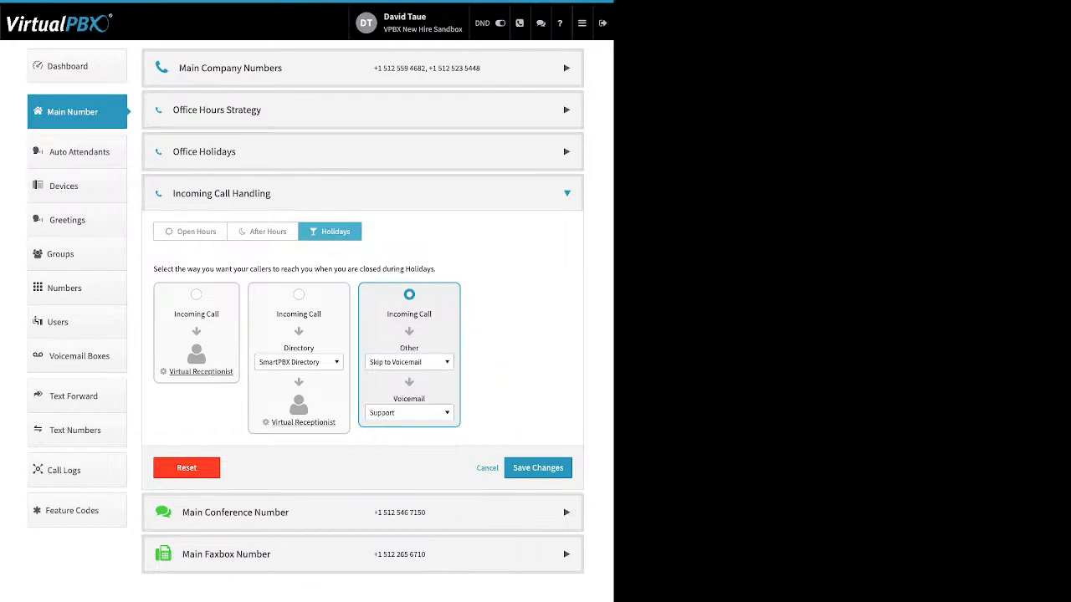
# Step: Set the Holidays voicemail to Main Voicemail Box and save the call handling changes
pyautogui.click(409, 413)
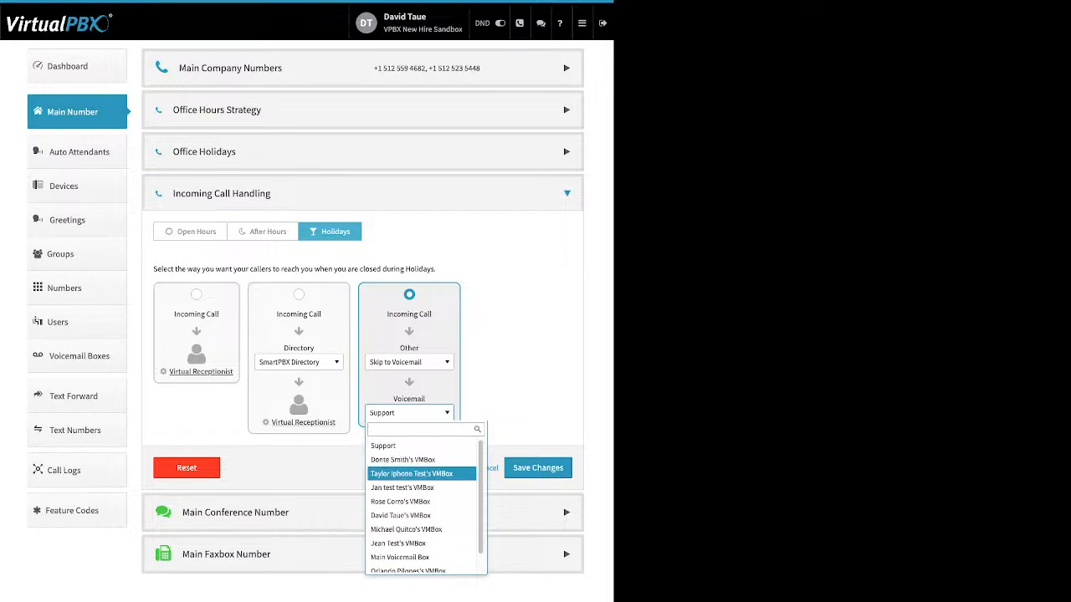
pyautogui.press('Down')
pyautogui.press('Down')
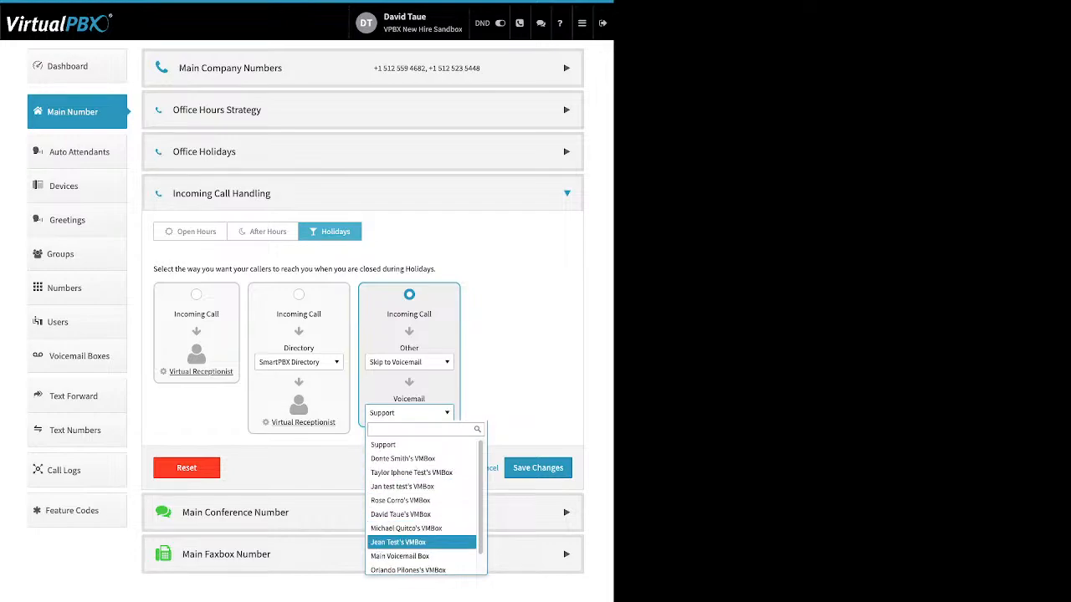
pyautogui.press('Return')
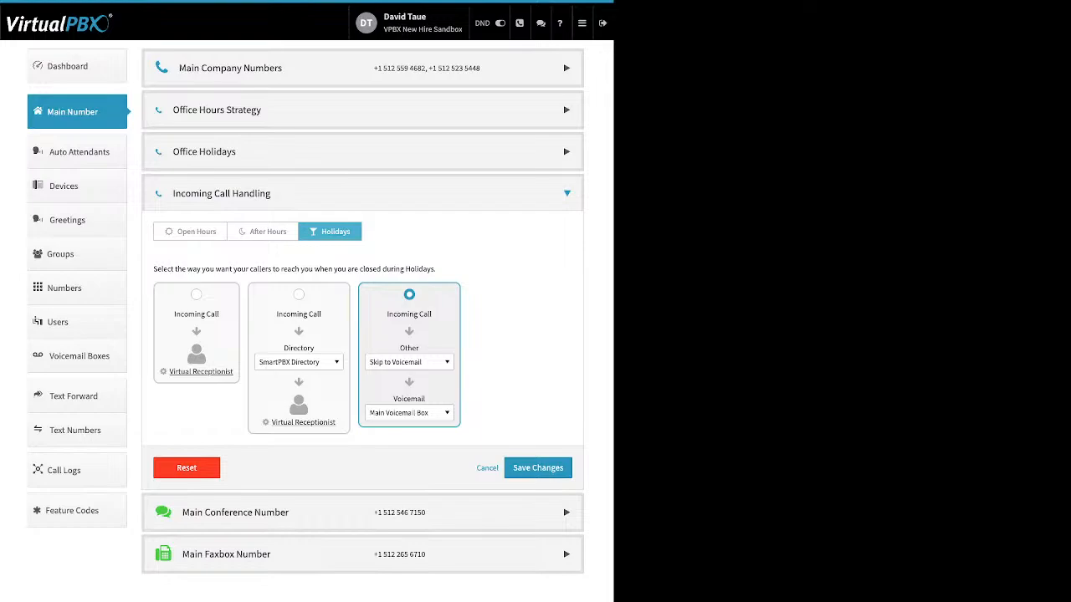
pyautogui.click(538, 469)
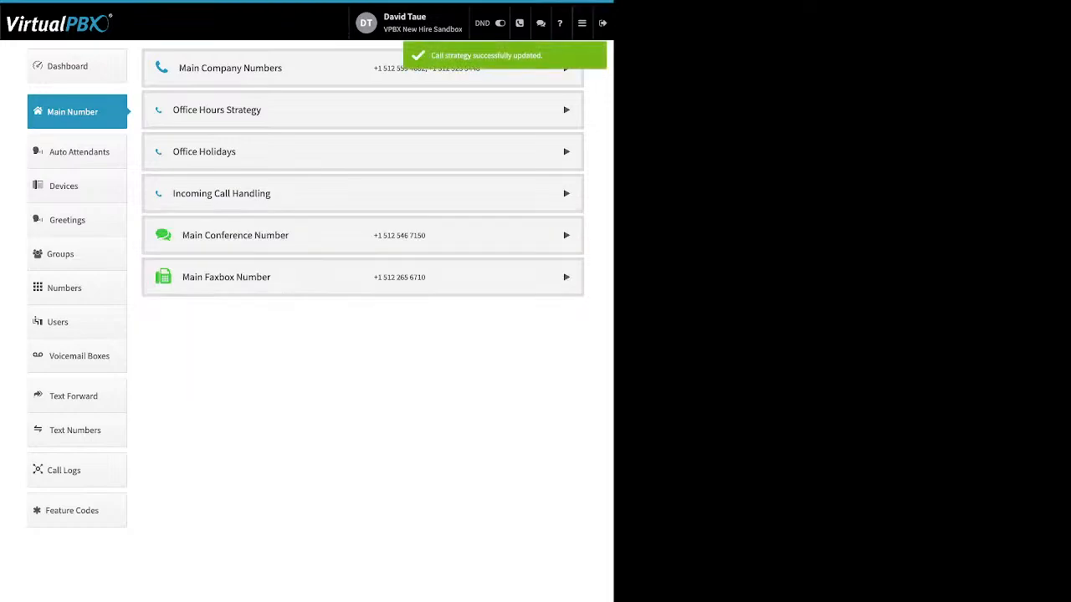
# Step: Open the Main Conference Number's custom greeting, switch it enabled and back to disabled, and cancel
pyautogui.click(567, 236)
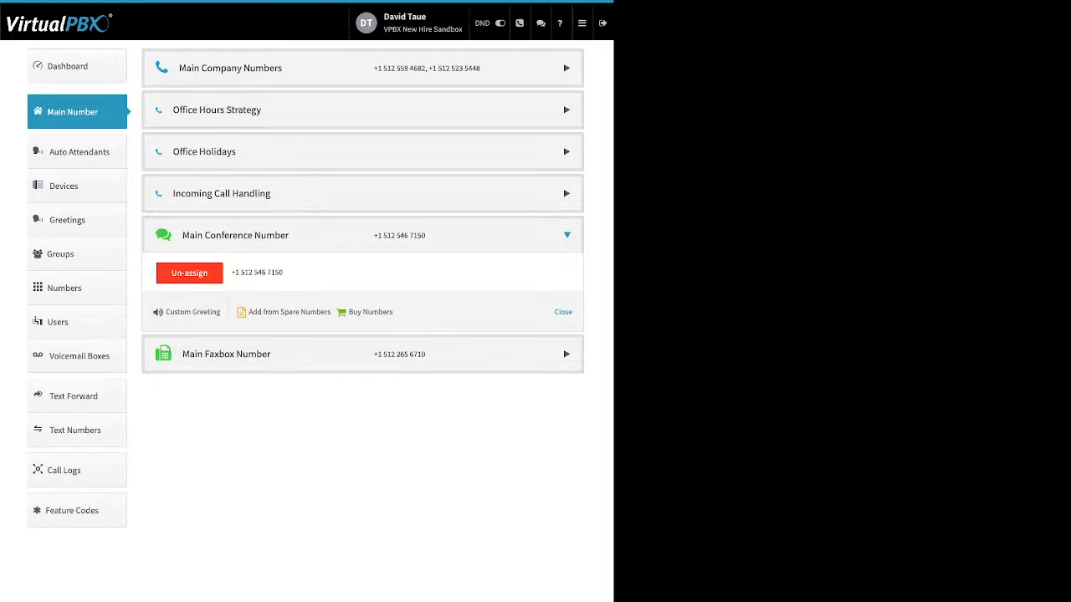
pyautogui.moveTo(393, 312); pyautogui.dragTo(247, 312)
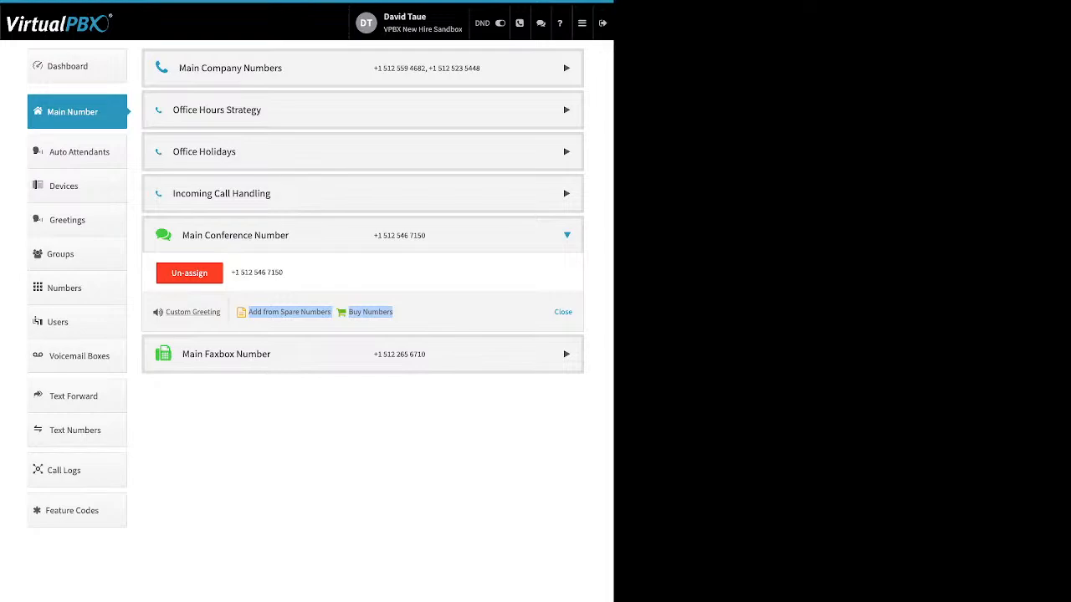
pyautogui.click(192, 312)
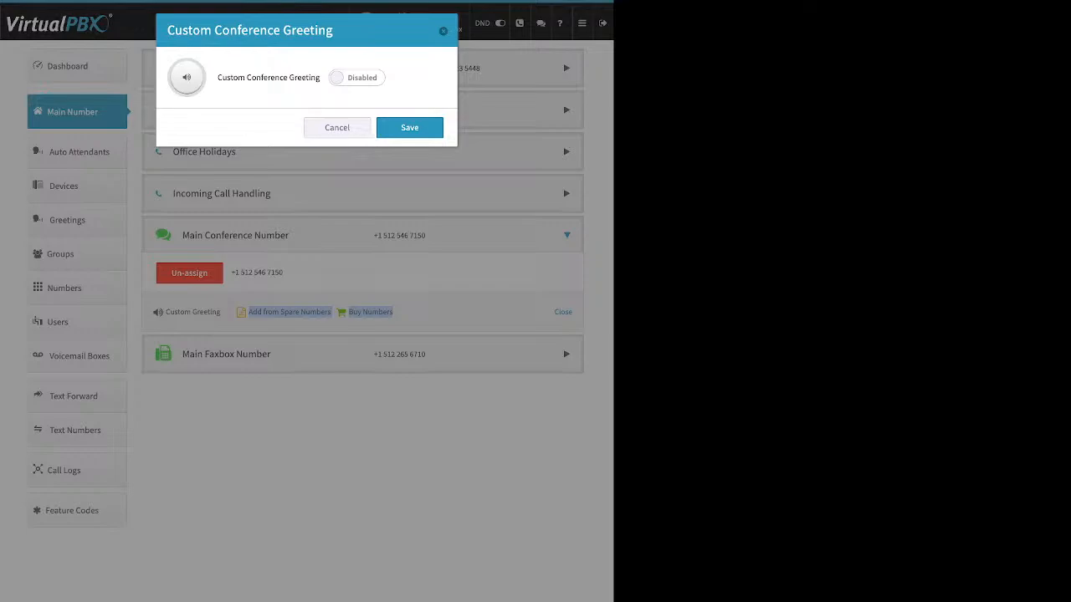
pyautogui.moveTo(217, 77); pyautogui.dragTo(320, 77)
pyautogui.click(322, 94)
pyautogui.click(356, 78)
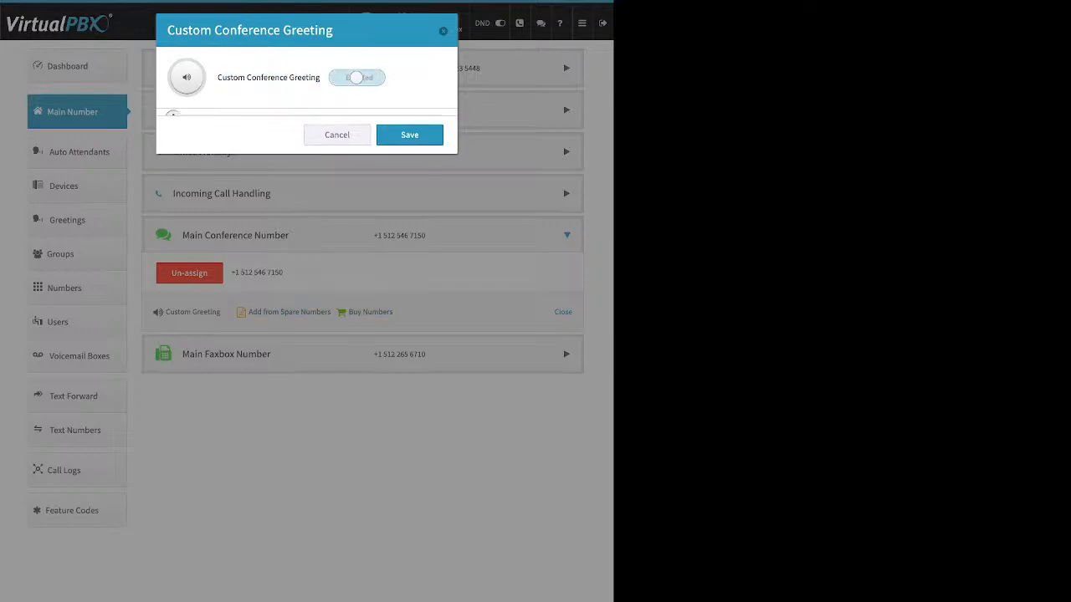
pyautogui.click(306, 170)
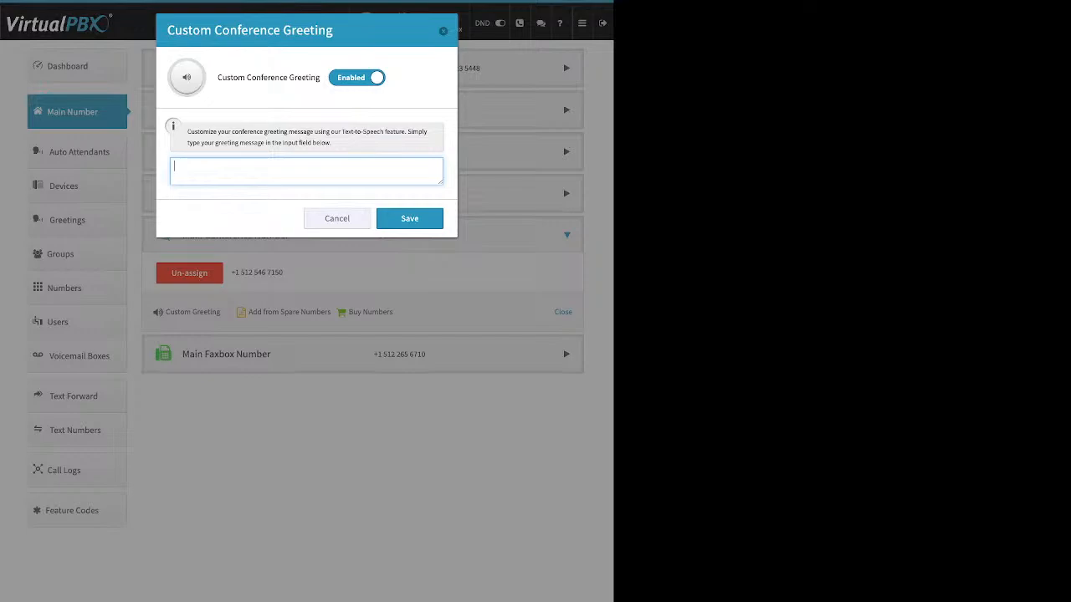
pyautogui.click(356, 78)
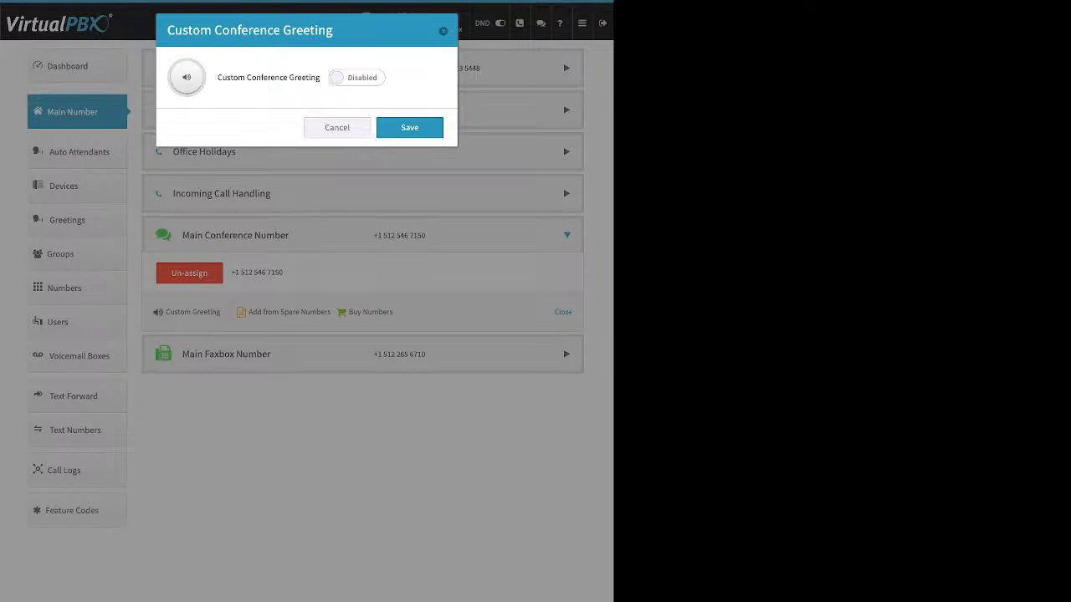
pyautogui.click(337, 128)
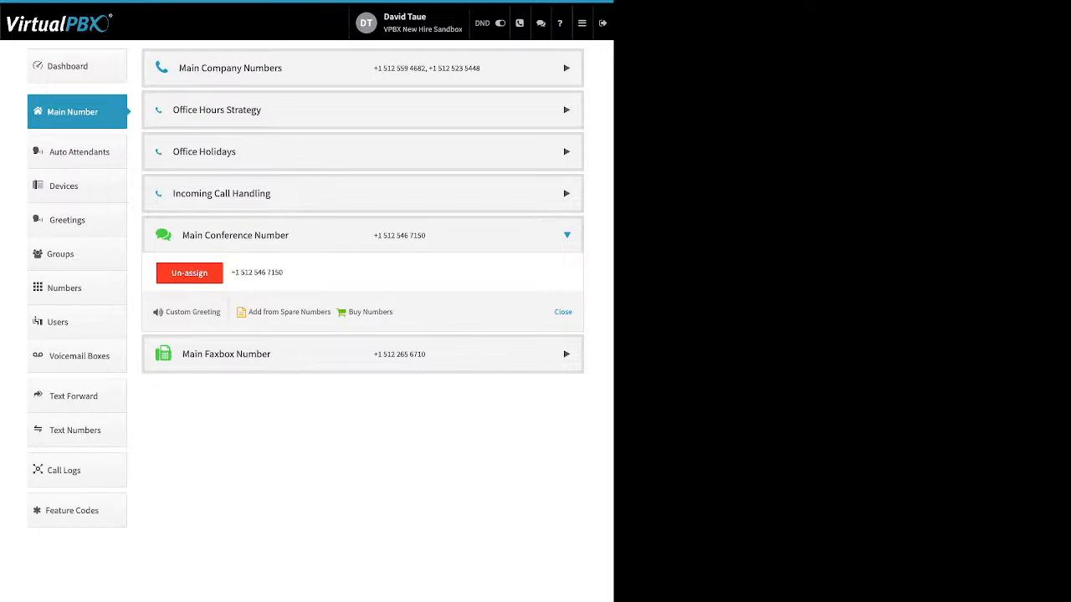
# Step: Open the Main Faxbox settings, review the notification email and email permissions fields, and close the dialog
pyautogui.click(226, 354)
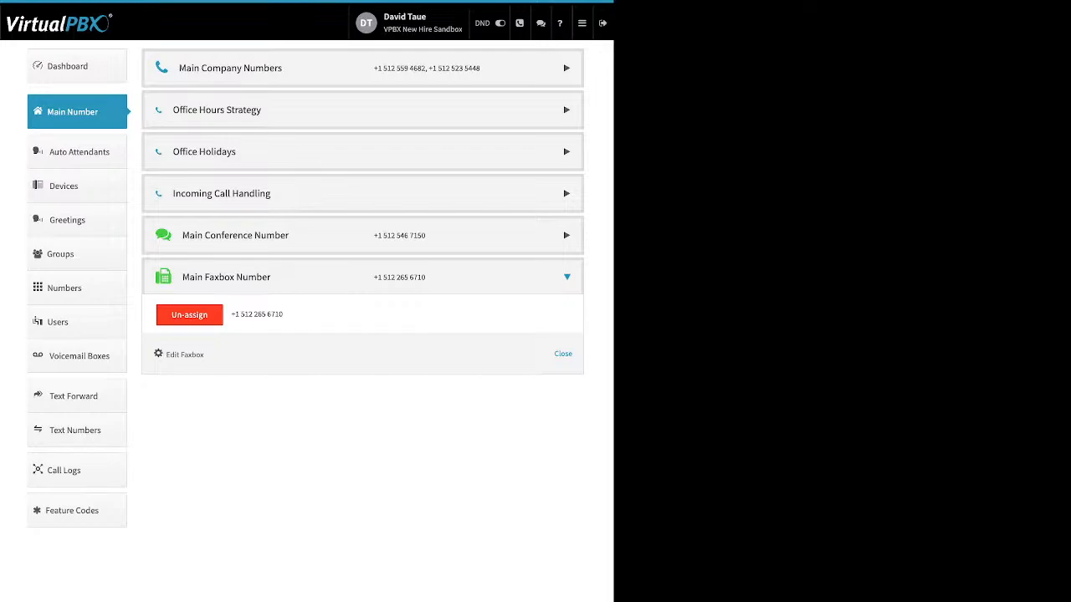
pyautogui.moveTo(204, 354); pyautogui.dragTo(170, 355)
pyautogui.click(184, 355)
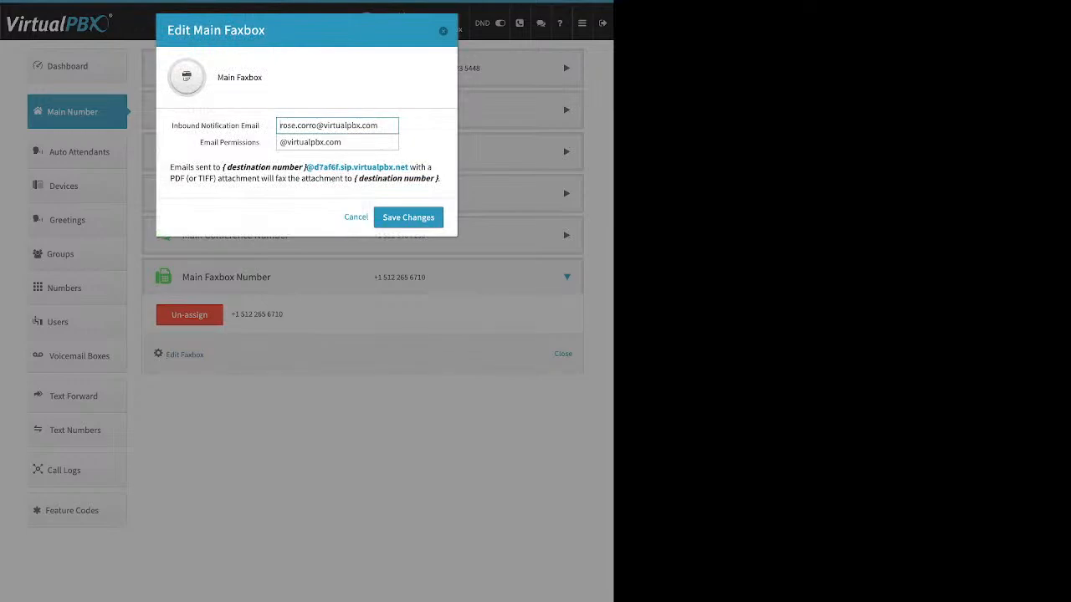
pyautogui.moveTo(260, 126); pyautogui.dragTo(201, 125)
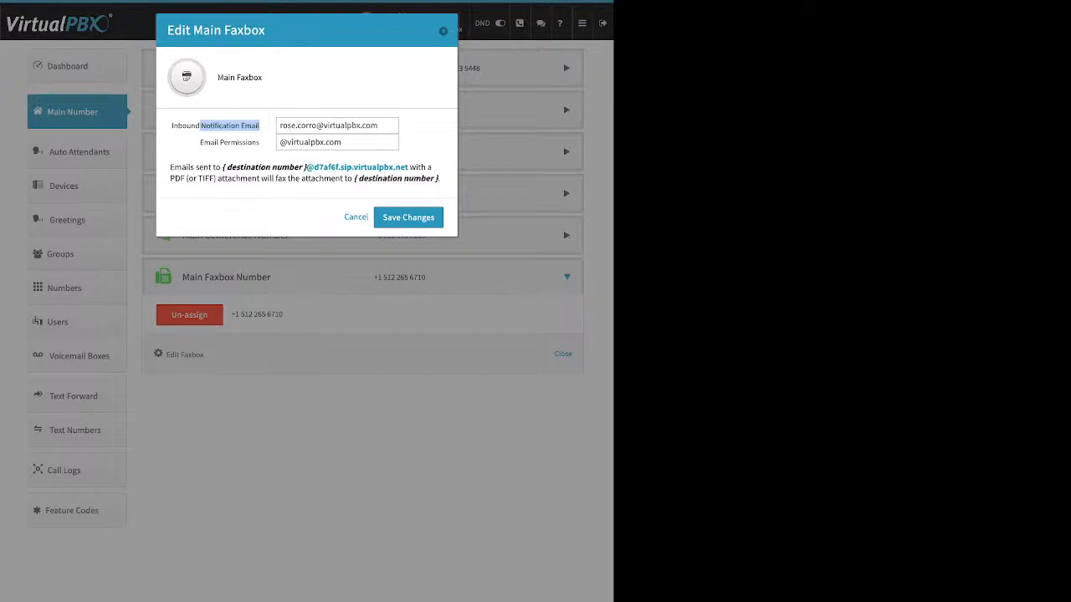
pyautogui.click(351, 142)
pyautogui.moveTo(200, 142); pyautogui.dragTo(259, 142)
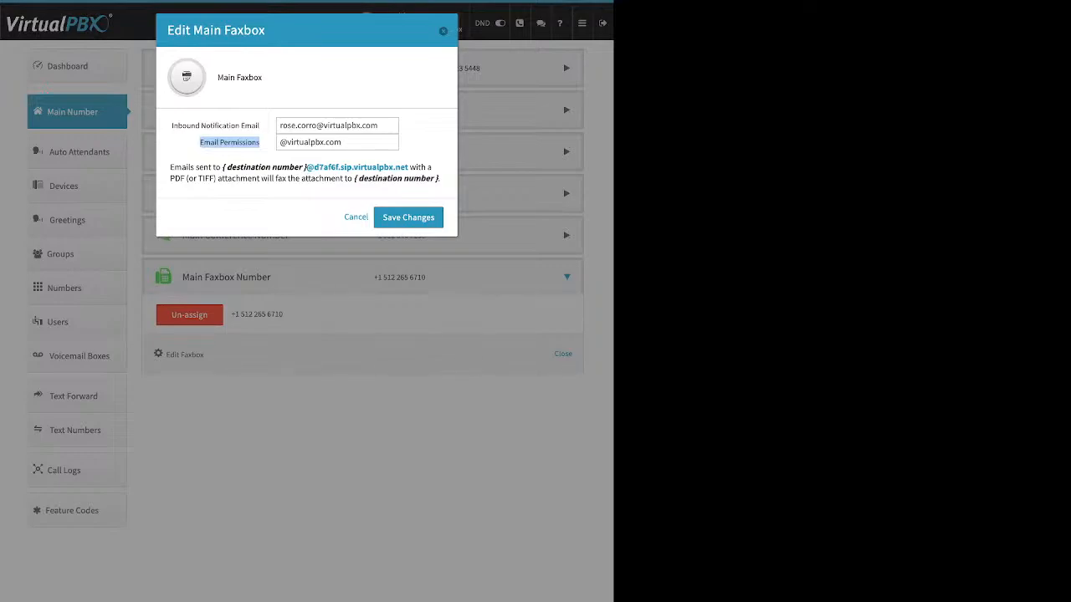
pyautogui.click(444, 31)
pyautogui.click(443, 30)
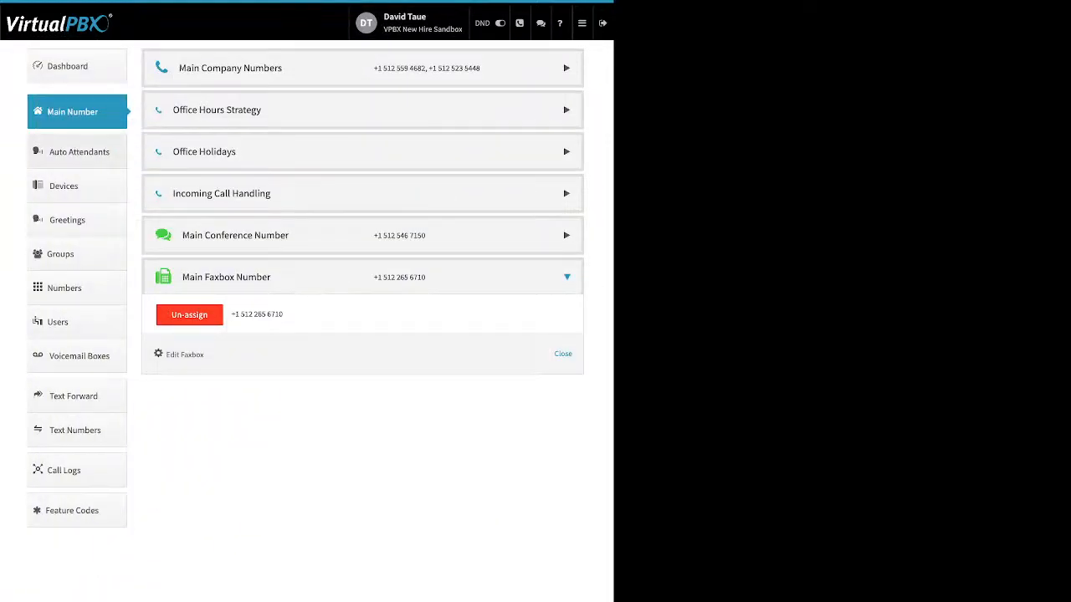
# Step: Open Auto Attendants, start adding an attendant, review its name and extension fields, and close the dialog
pyautogui.click(78, 152)
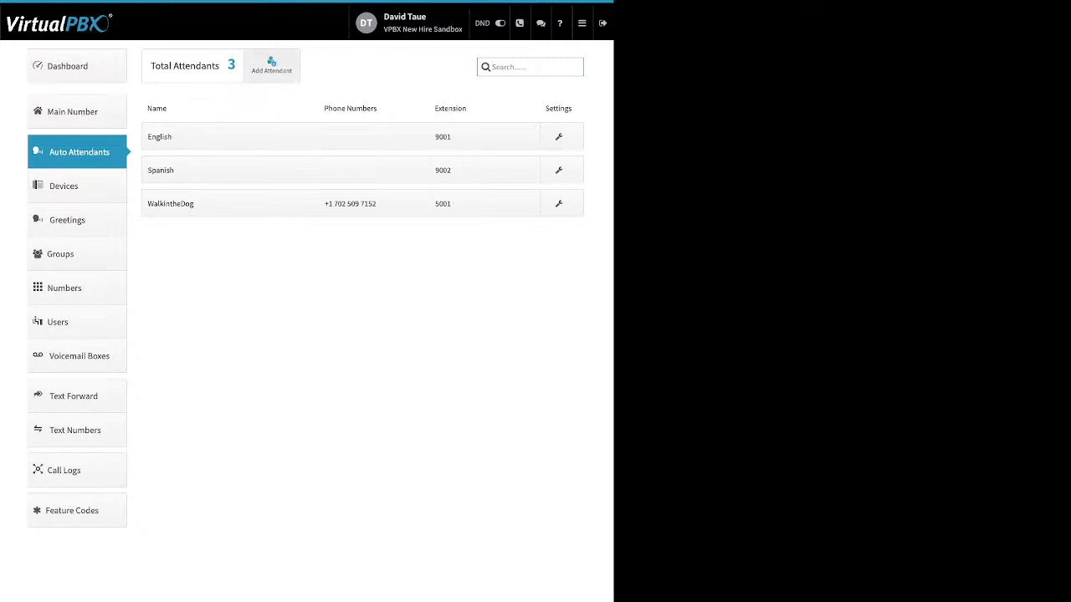
pyautogui.click(272, 66)
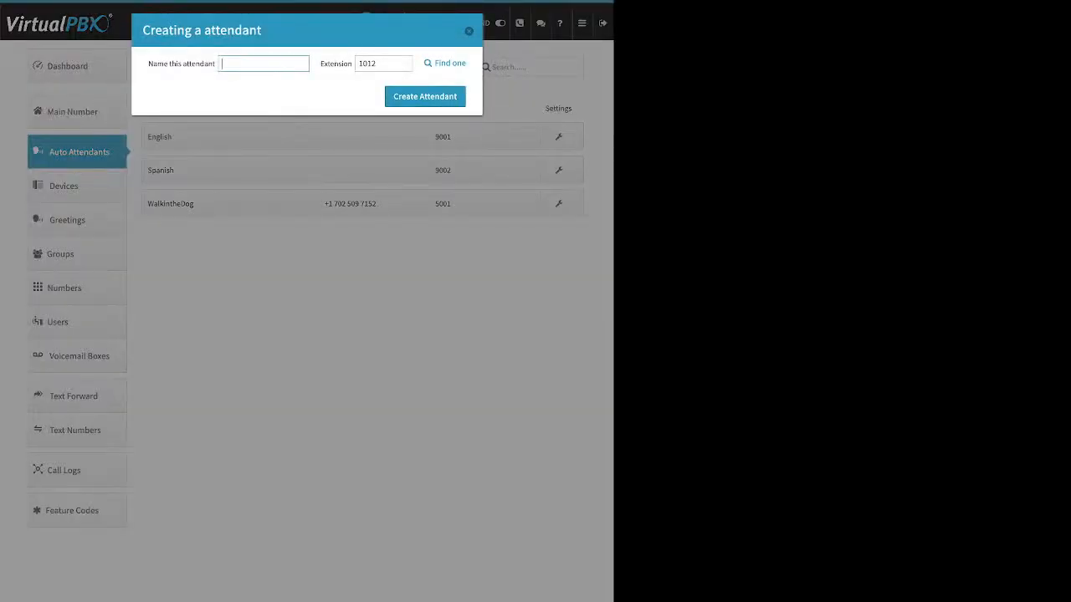
pyautogui.moveTo(148, 64); pyautogui.dragTo(207, 64)
pyautogui.moveTo(325, 64); pyautogui.dragTo(343, 63)
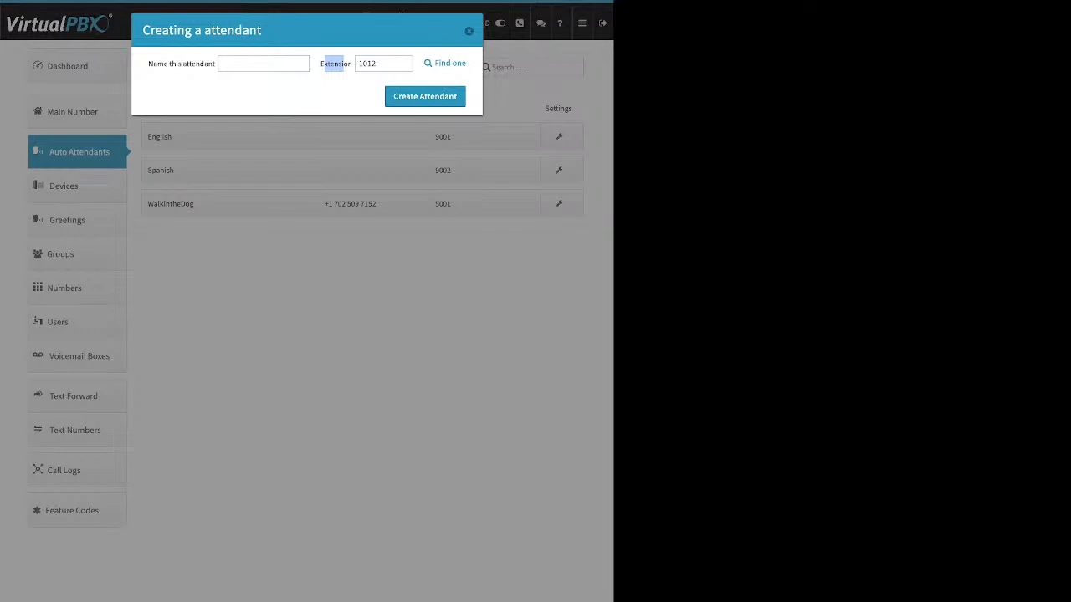
pyautogui.click(469, 31)
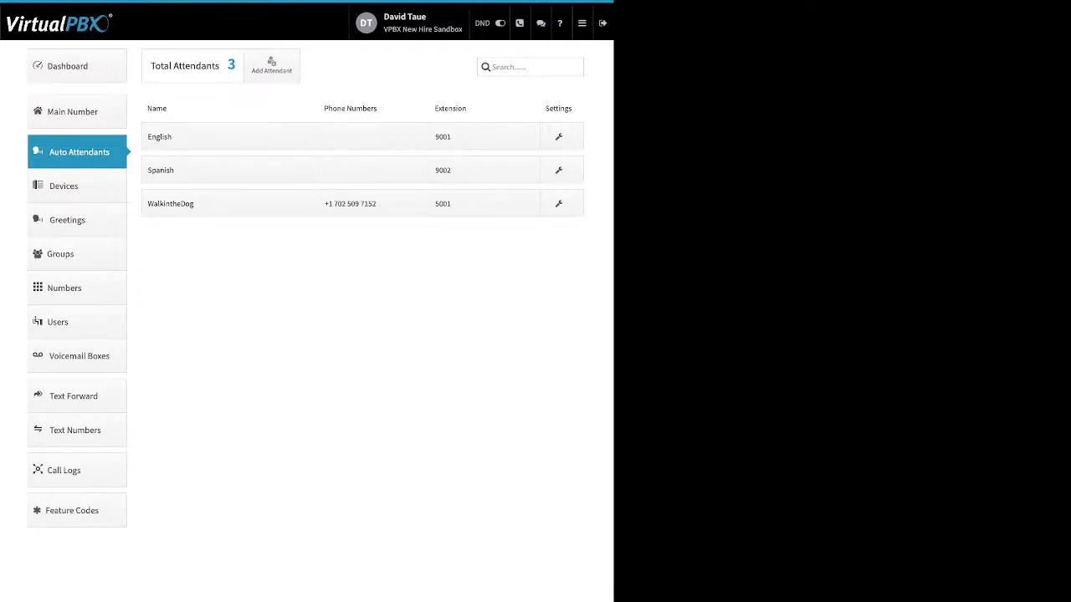
# Step: Open the WalkintheDog attendant's name options and toggle its Unavailable in Main Menu switch
pyautogui.click(201, 204)
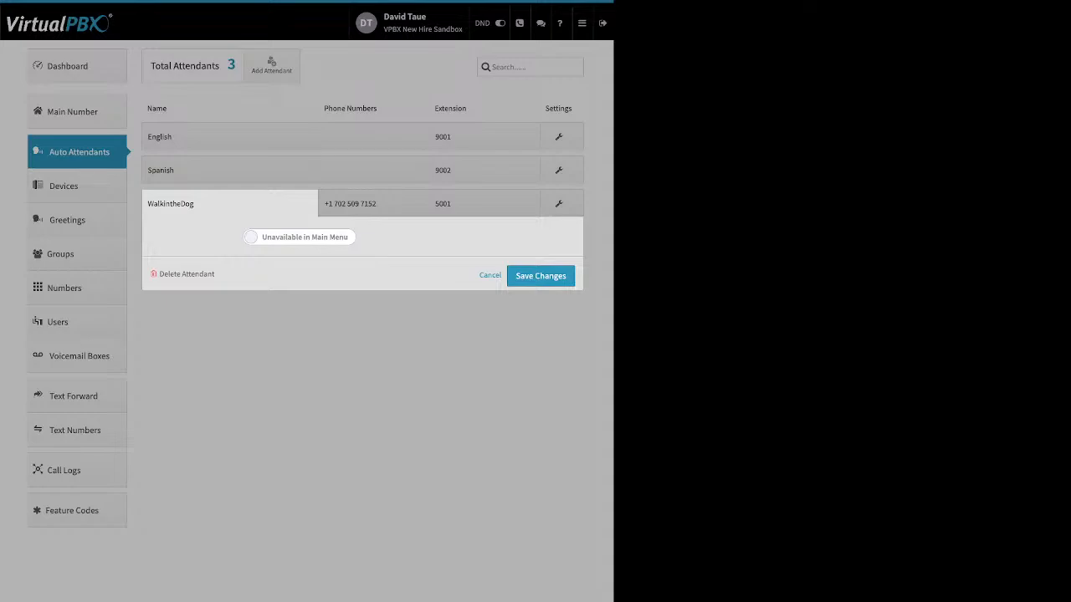
pyautogui.click(299, 238)
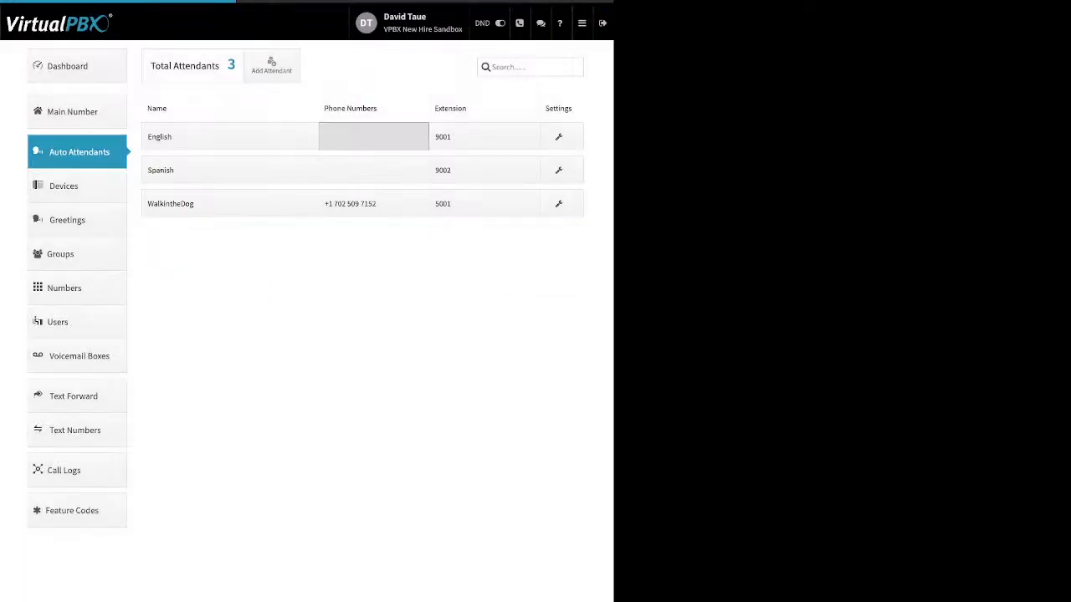
# Step: Review the English attendant's phone-number and extension panels, cancelling each without changes
pyautogui.click(374, 136)
pyautogui.moveTo(164, 210); pyautogui.dragTo(288, 210)
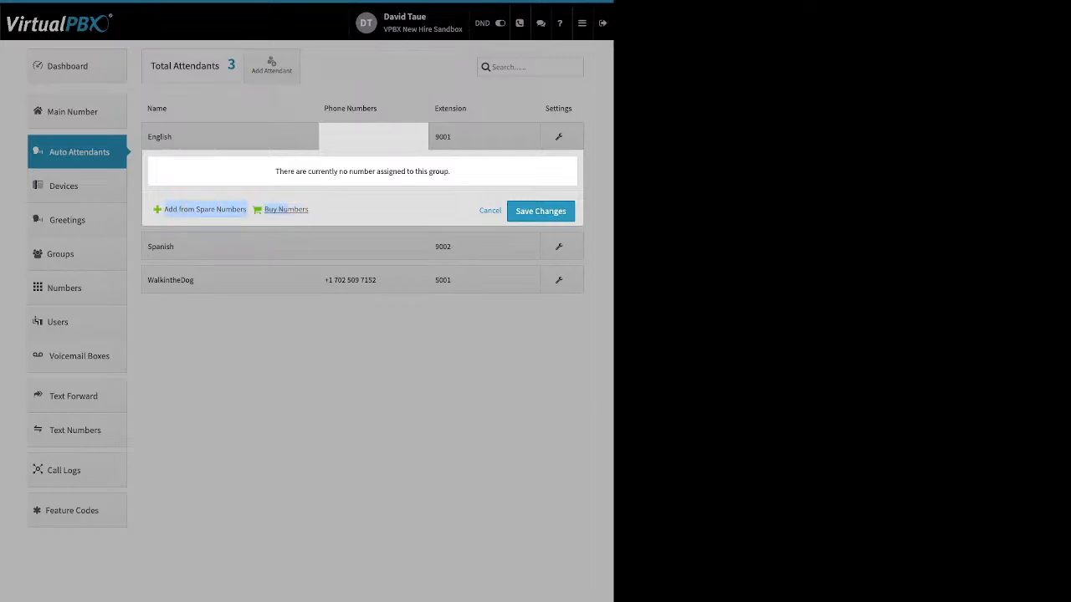
pyautogui.click(490, 211)
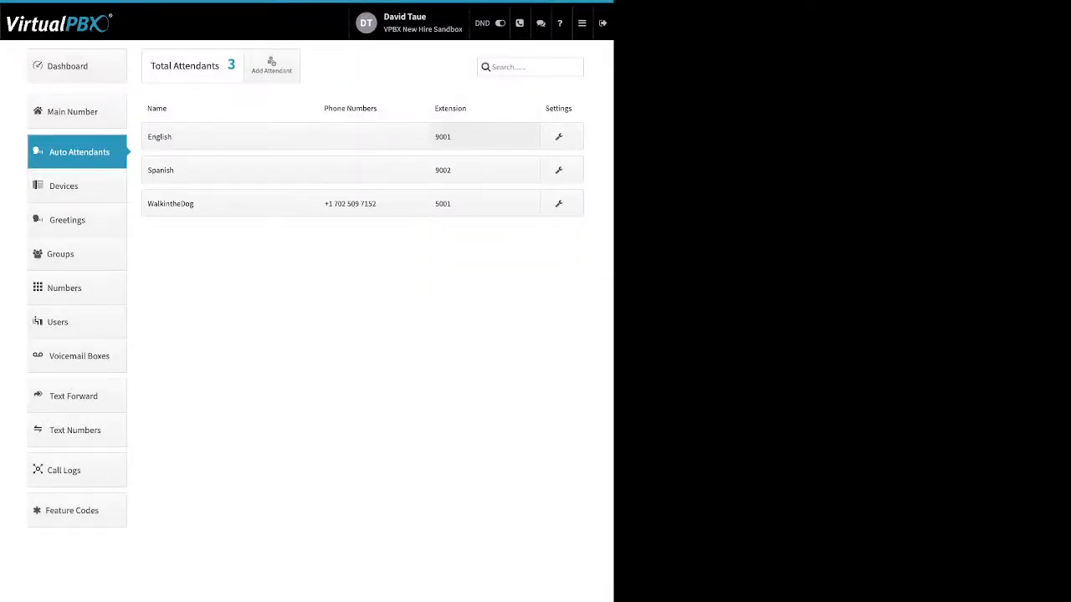
pyautogui.click(484, 136)
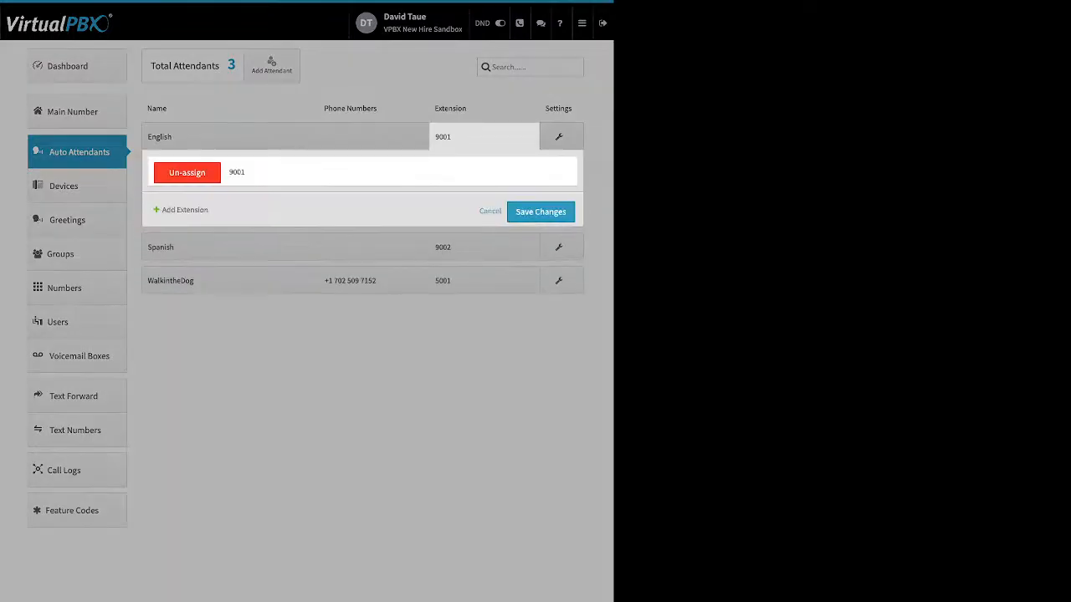
pyautogui.click(490, 211)
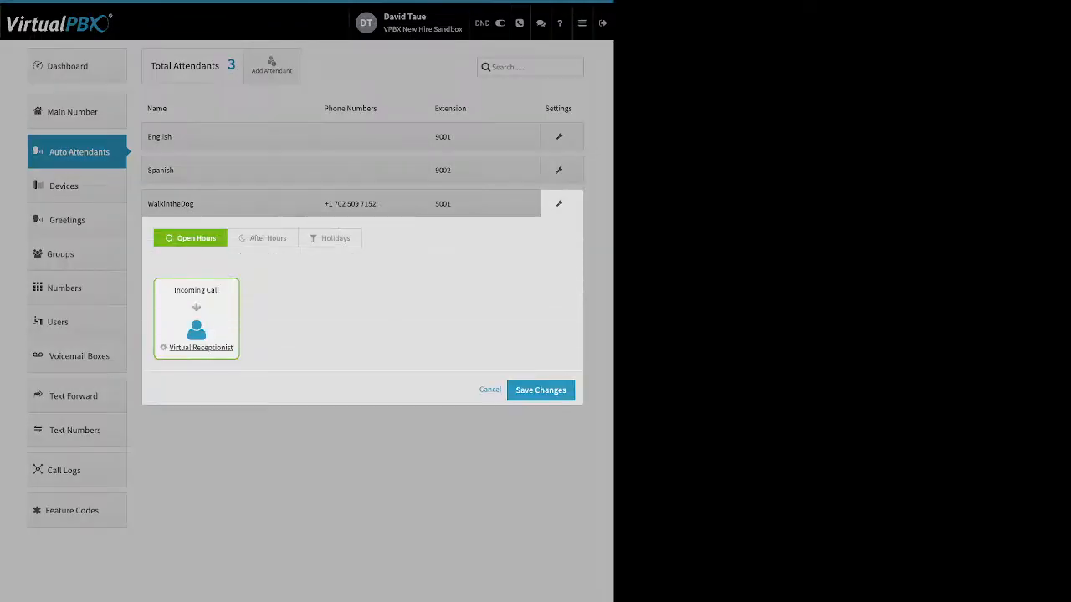
# Step: Review the WalkintheDog attendant's After Hours and Holidays call flows and cancel
pyautogui.click(264, 239)
pyautogui.click(330, 238)
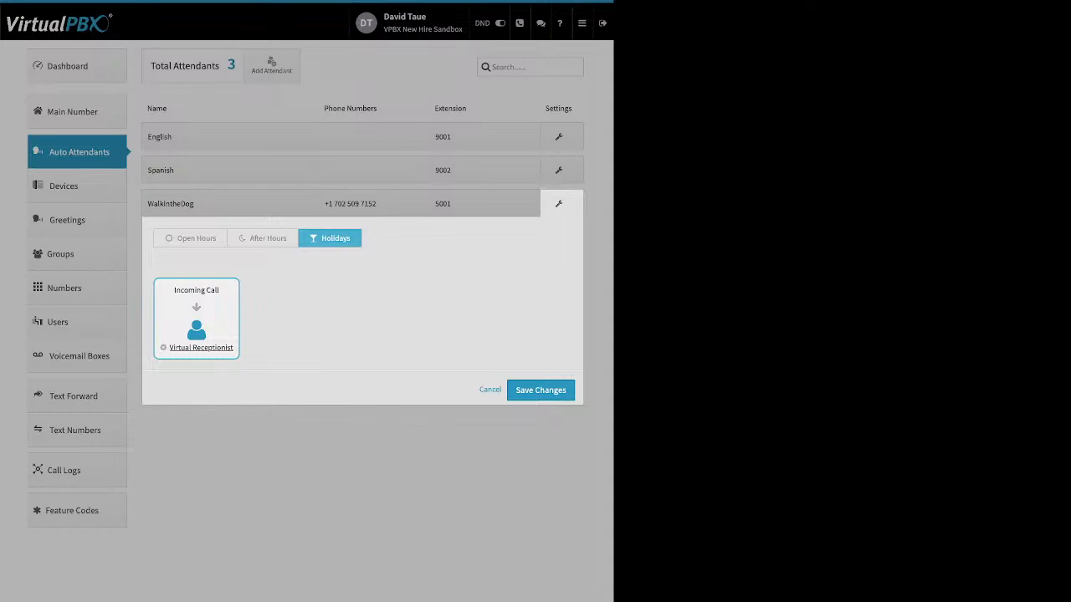
pyautogui.click(490, 390)
# Step: Open Devices, start adding a Soft Phone, dismiss the emergency info notice, and close the dialog
pyautogui.click(77, 187)
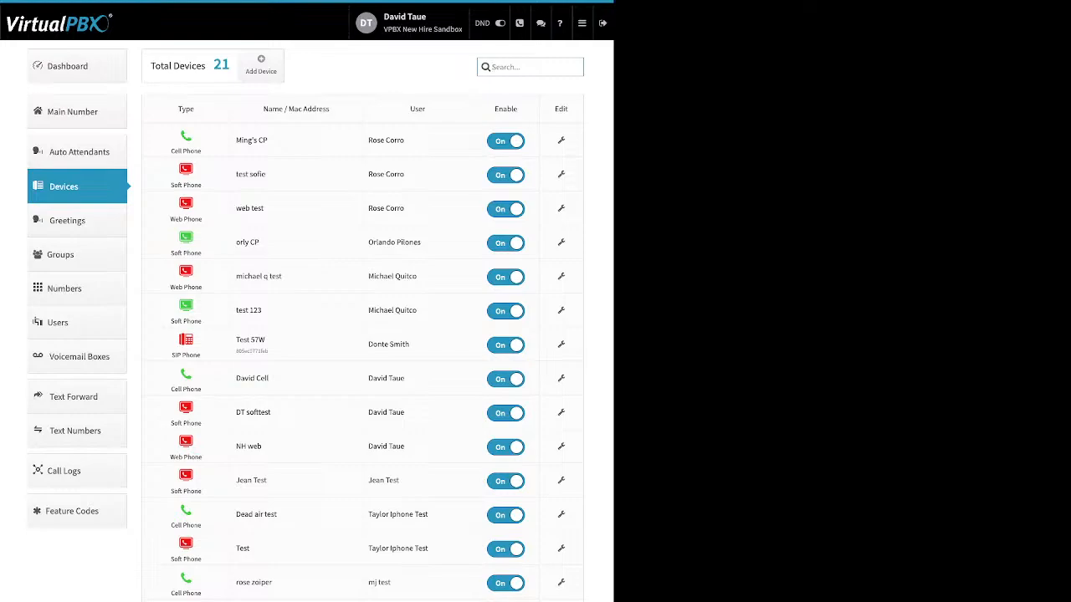
pyautogui.click(261, 65)
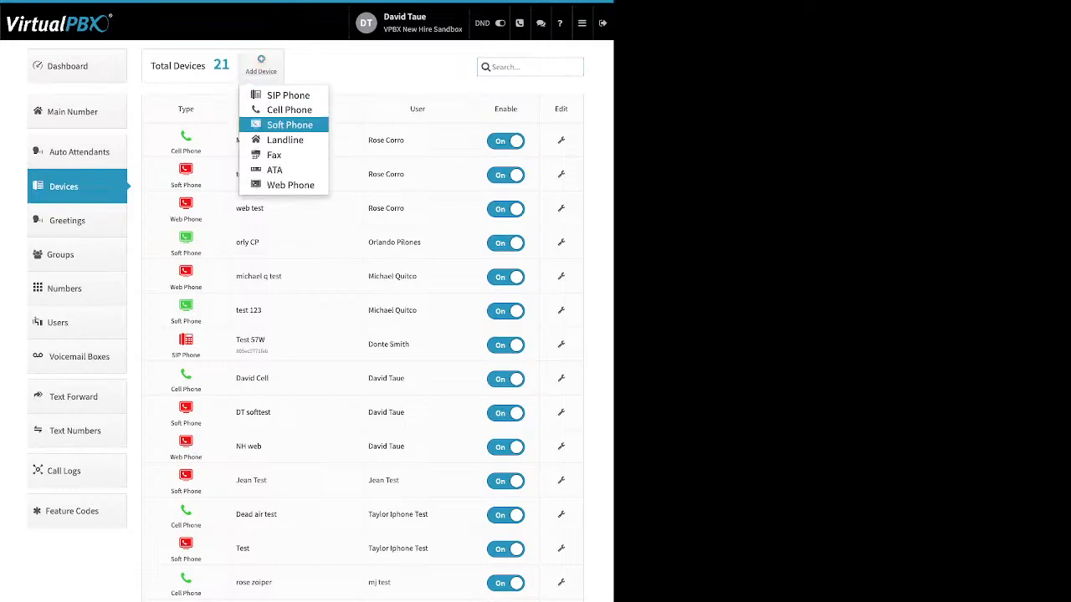
pyautogui.click(289, 124)
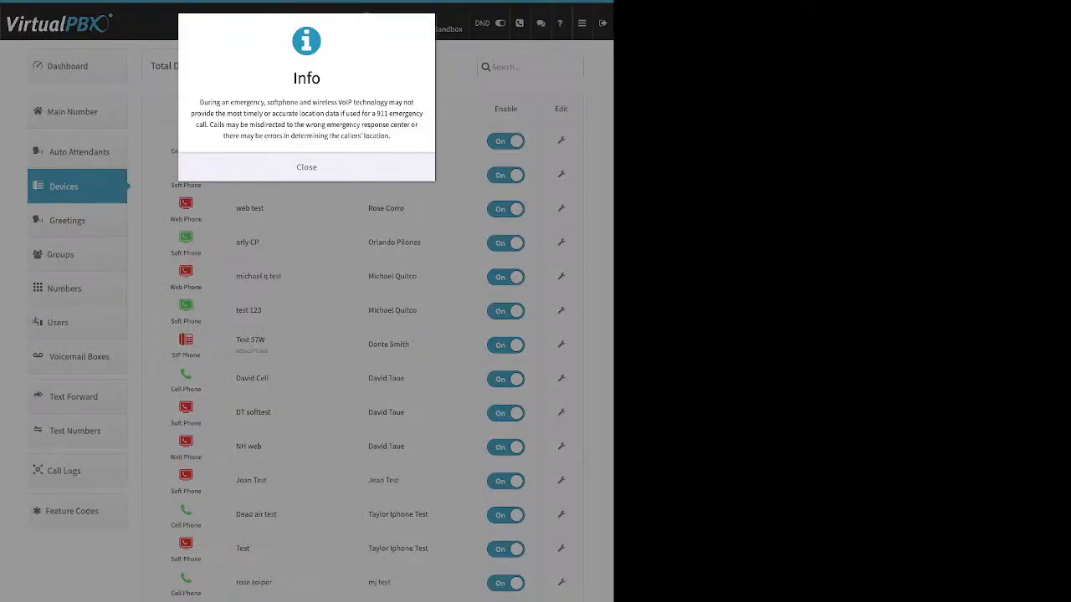
pyautogui.click(306, 167)
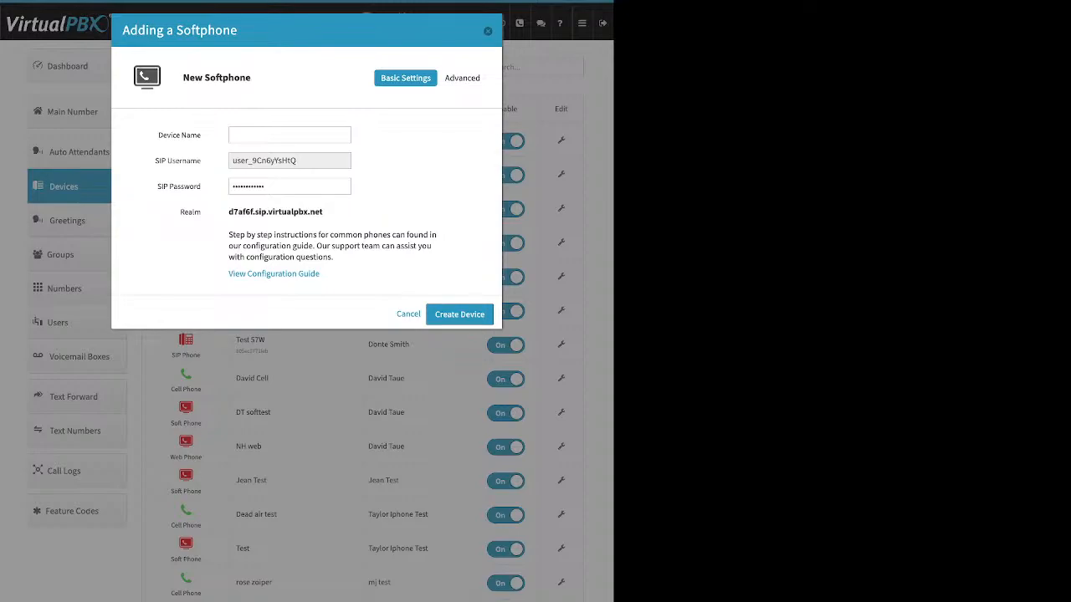
pyautogui.press('Escape')
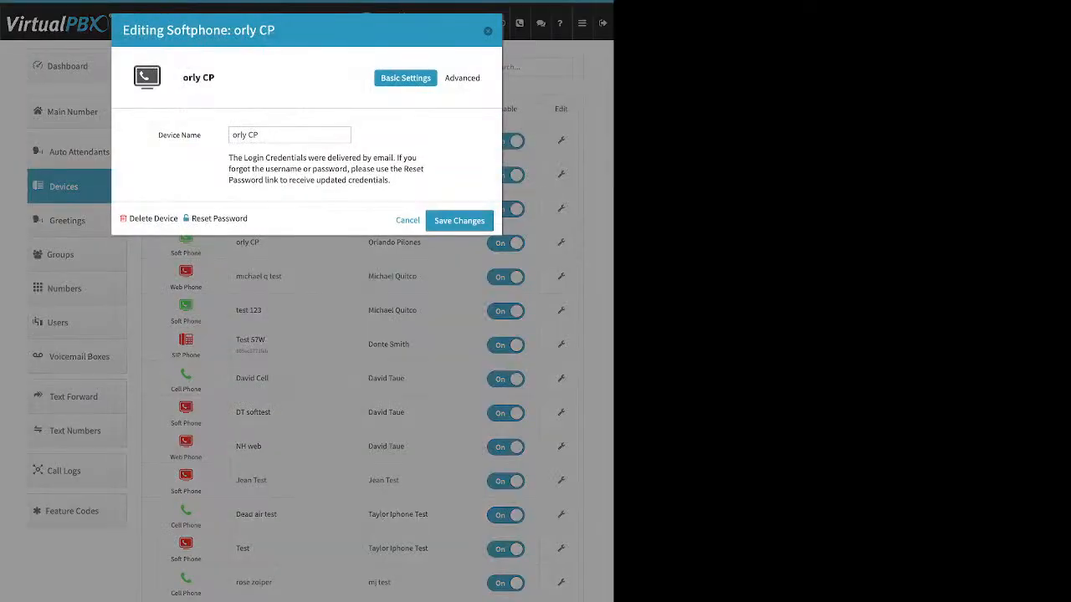
# Step: Review the orly CP softphone's audio codec settings and the test 123 softphone's settings, closing each
pyautogui.click(462, 78)
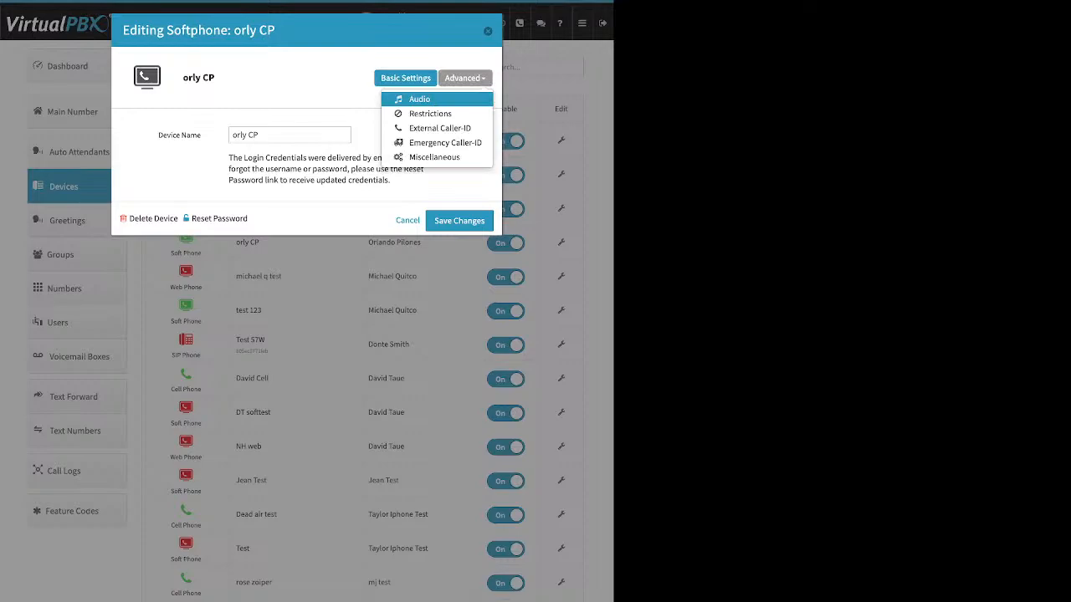
pyautogui.click(420, 98)
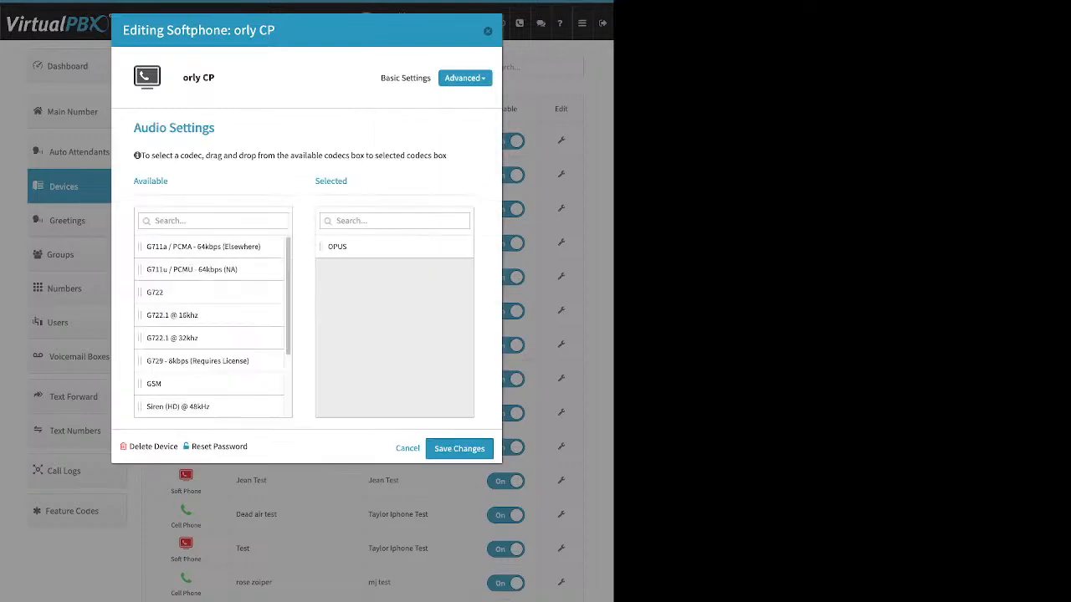
pyautogui.doubleClick(330, 181)
pyautogui.press('Escape')
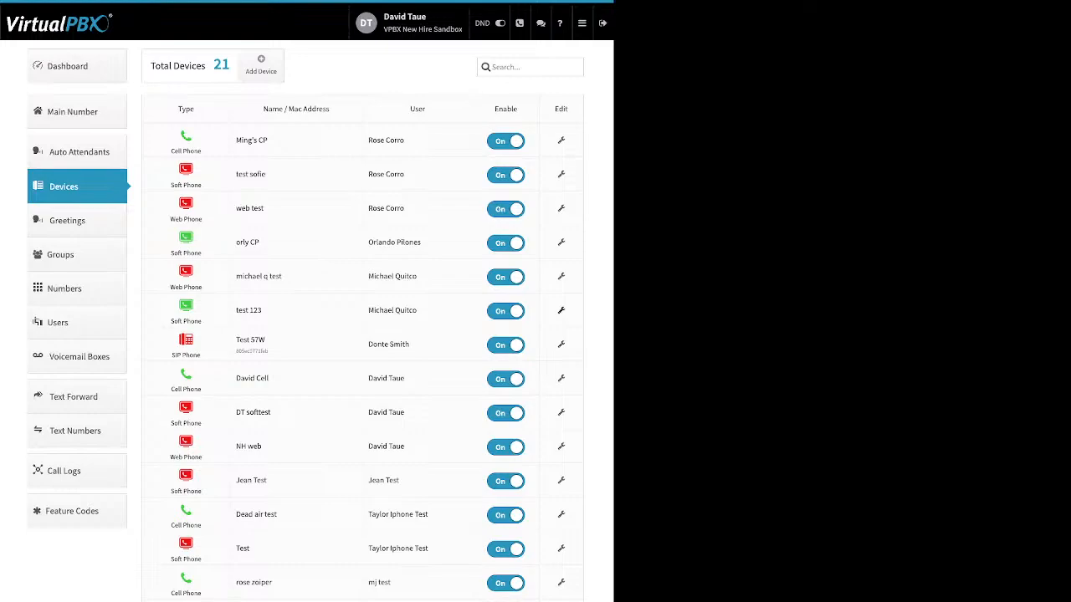
pyautogui.click(560, 310)
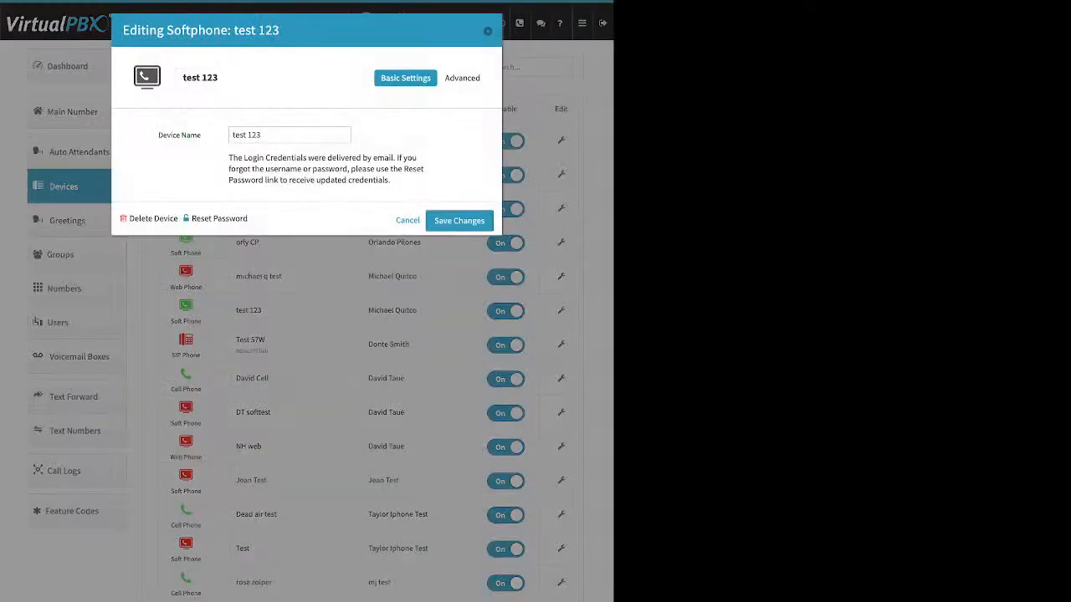
pyautogui.press('Escape')
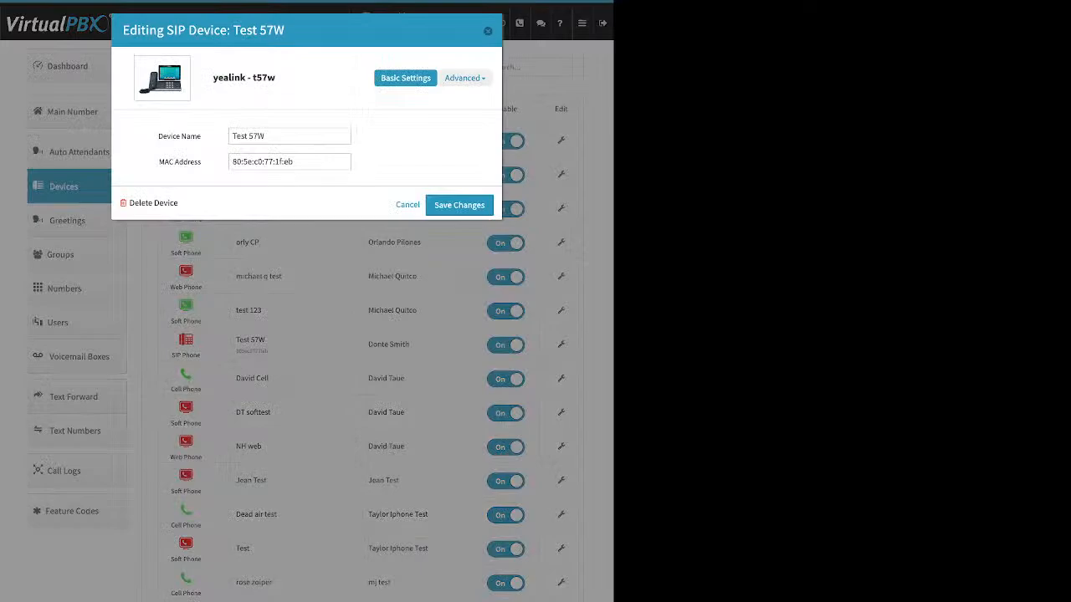
# Step: Open the Test 57W device's audio codec settings and move G722 below G722.1 @ 32khz in the available list
pyautogui.click(464, 78)
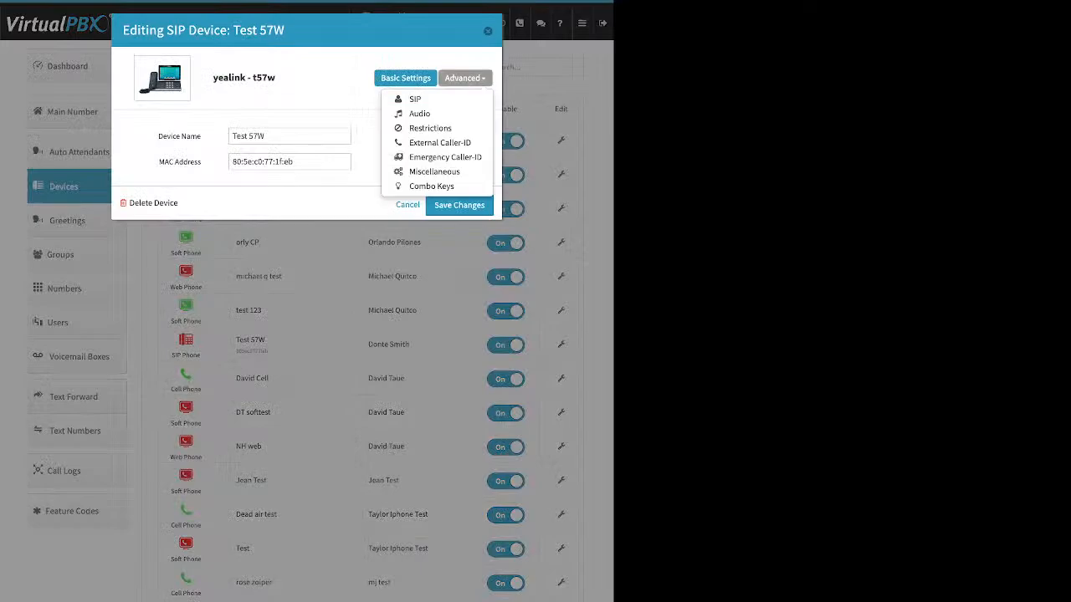
pyautogui.click(419, 113)
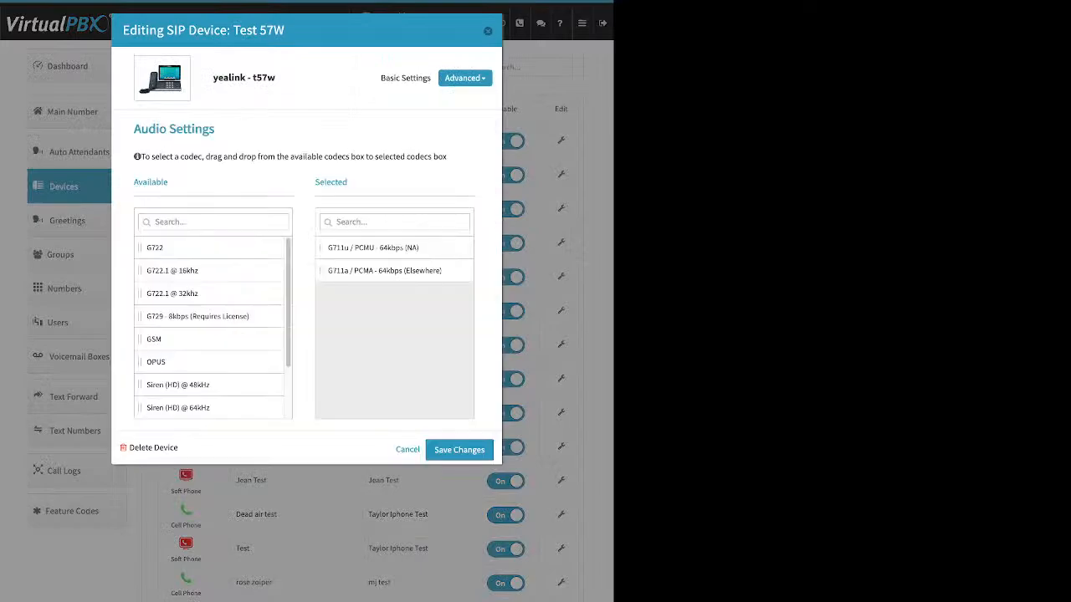
pyautogui.moveTo(348, 181); pyautogui.dragTo(315, 181)
pyautogui.moveTo(155, 248); pyautogui.dragTo(159, 293)
# Step: Open the Test 57W device's Emergency Caller-ID settings, review the number and address, and close the dialog
pyautogui.click(465, 78)
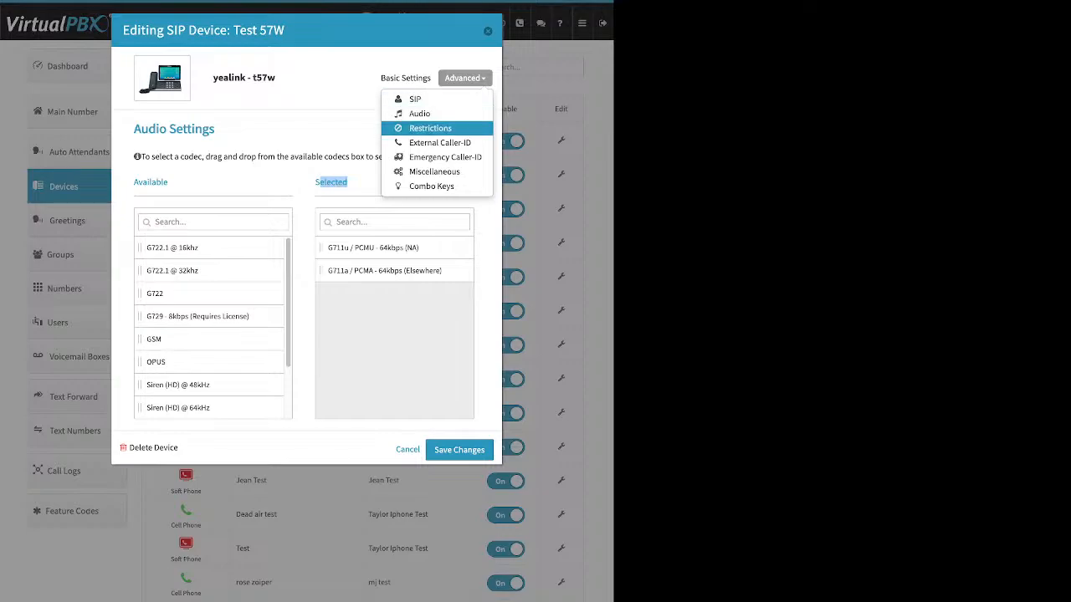
pyautogui.click(445, 156)
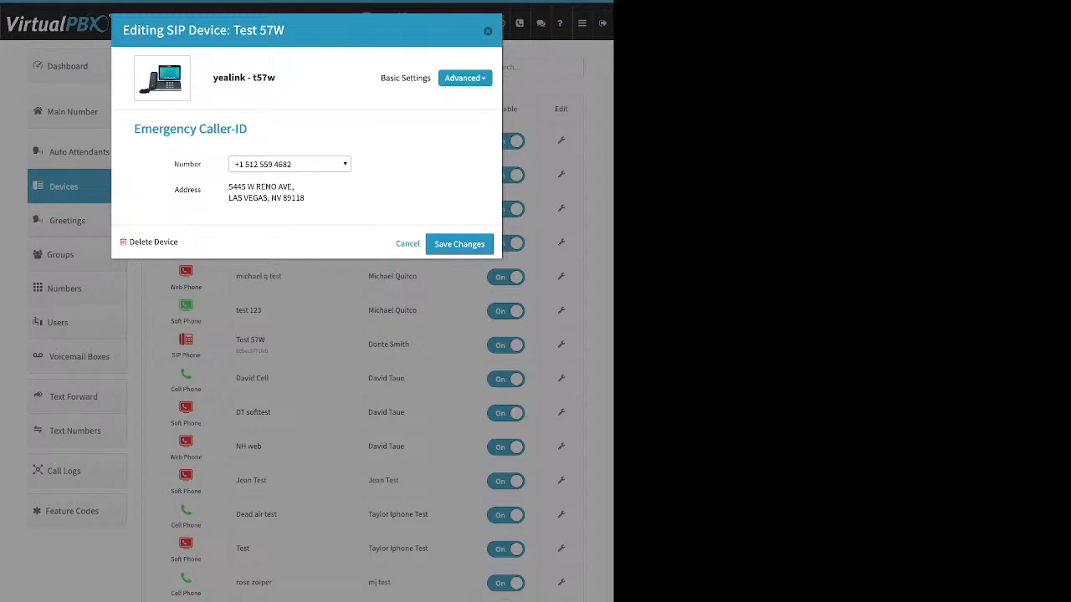
pyautogui.moveTo(305, 199); pyautogui.dragTo(228, 187)
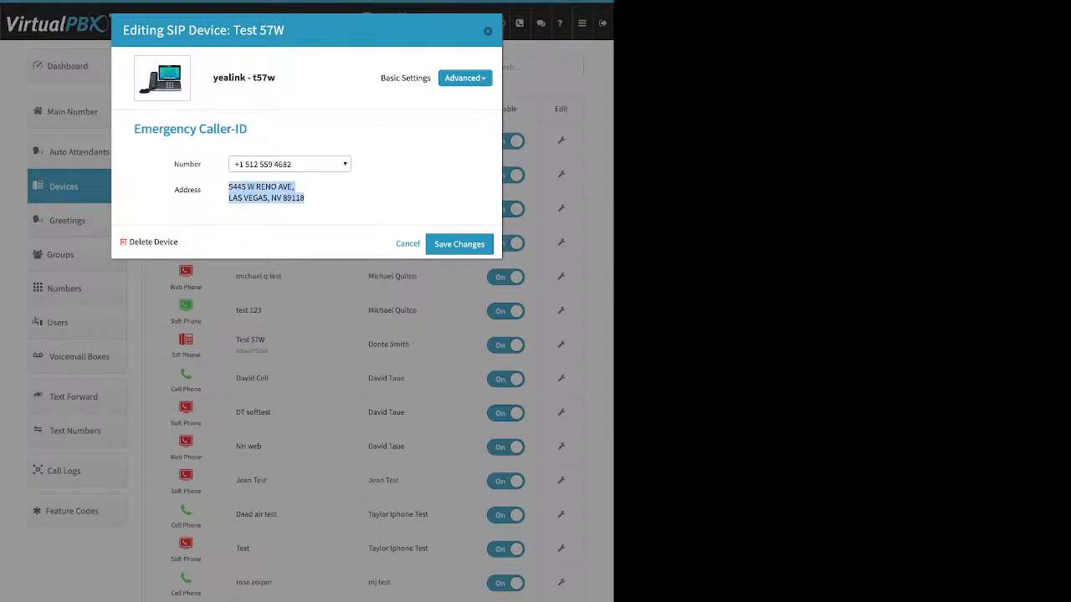
pyautogui.click(465, 78)
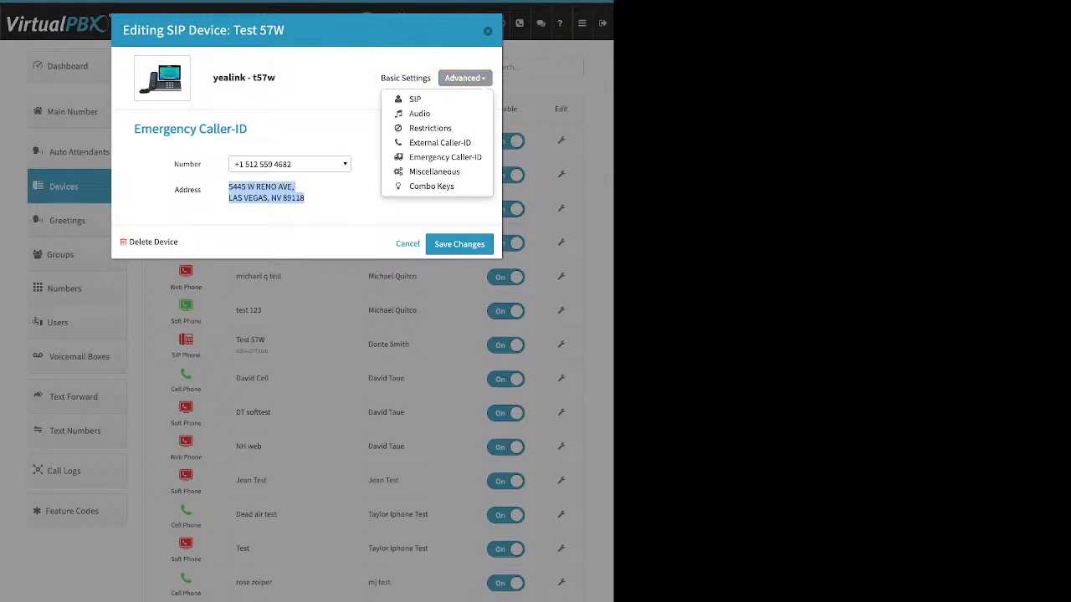
pyautogui.click(488, 31)
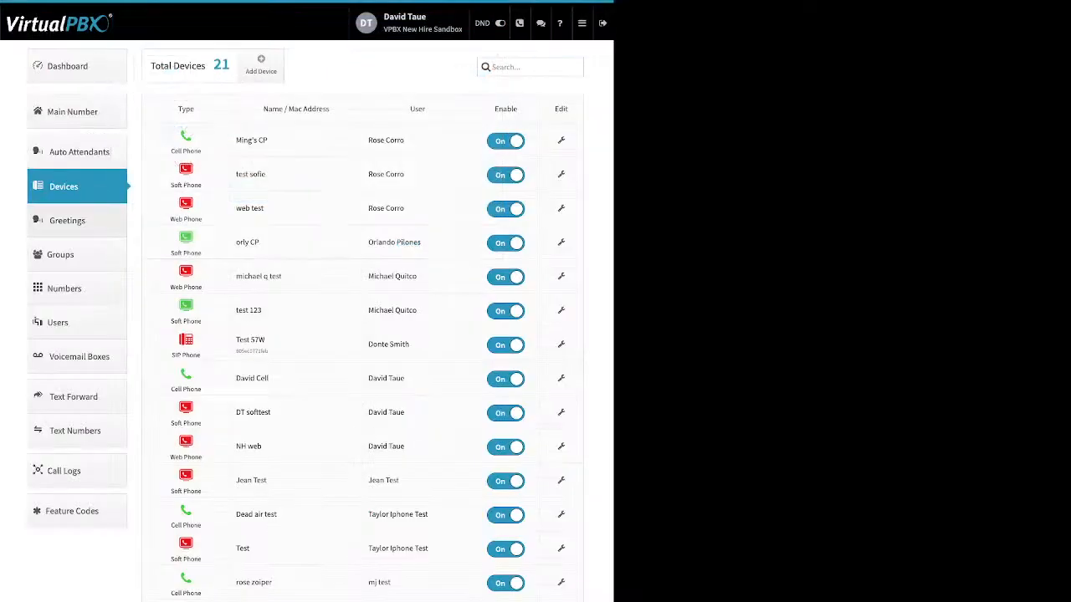
# Step: Open Greetings and examine the name, source, play, download and edit columns of the greetings list
pyautogui.click(67, 220)
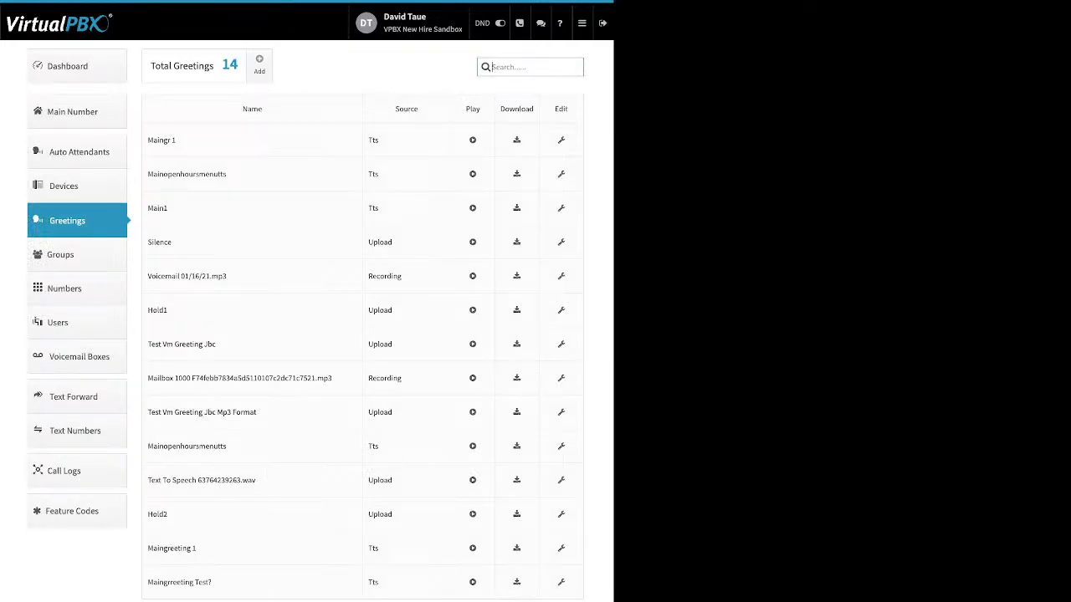
pyautogui.moveTo(177, 141); pyautogui.dragTo(158, 141)
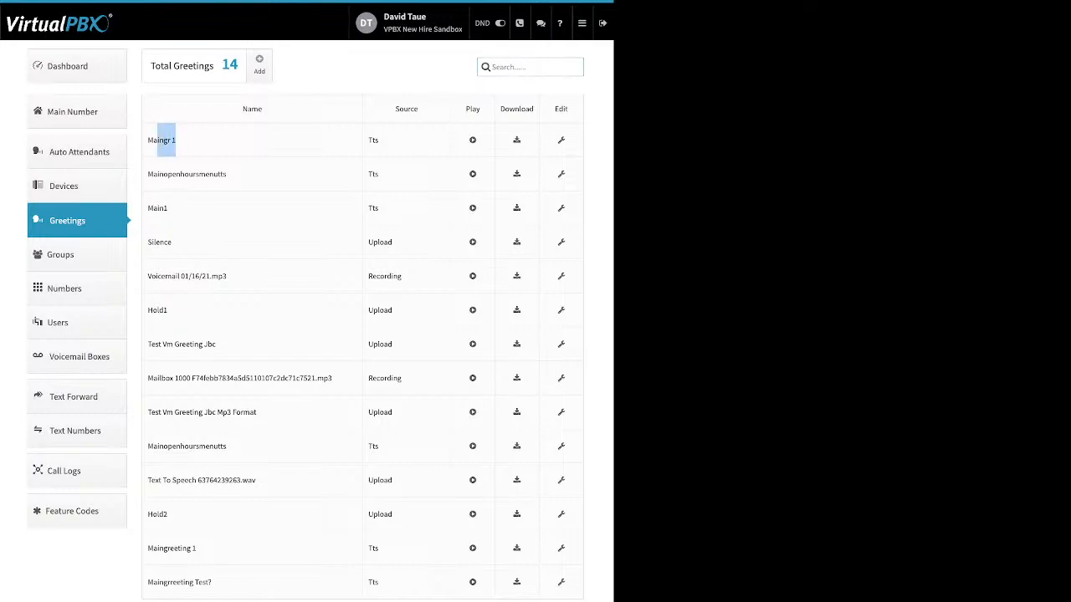
pyautogui.moveTo(379, 141); pyautogui.dragTo(372, 141)
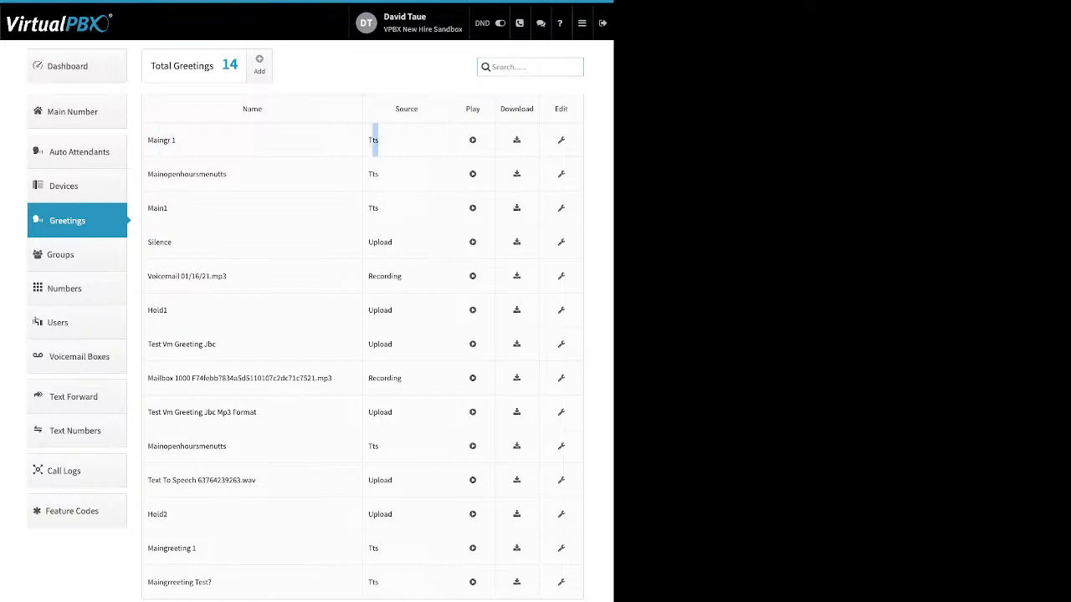
pyautogui.click(379, 141)
pyautogui.doubleClick(373, 141)
pyautogui.doubleClick(380, 243)
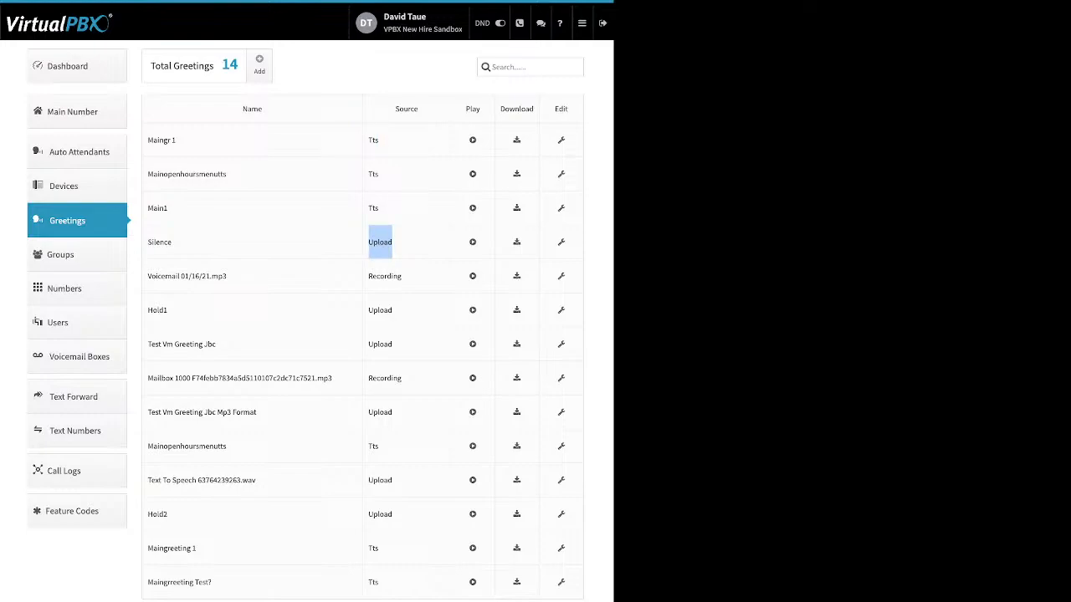
pyautogui.doubleClick(393, 276)
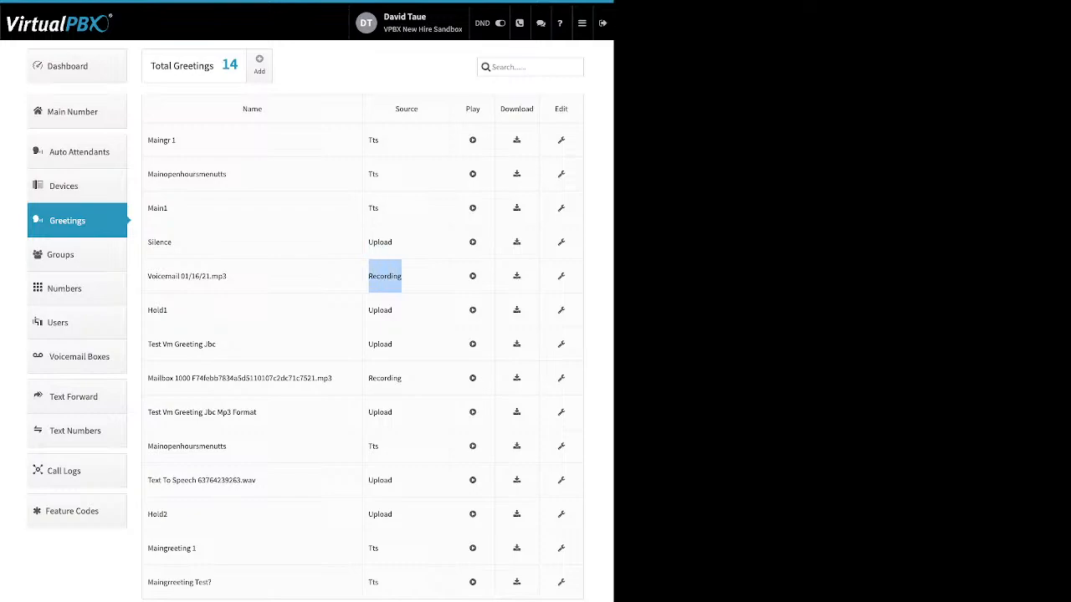
pyautogui.moveTo(466, 110); pyautogui.dragTo(476, 110)
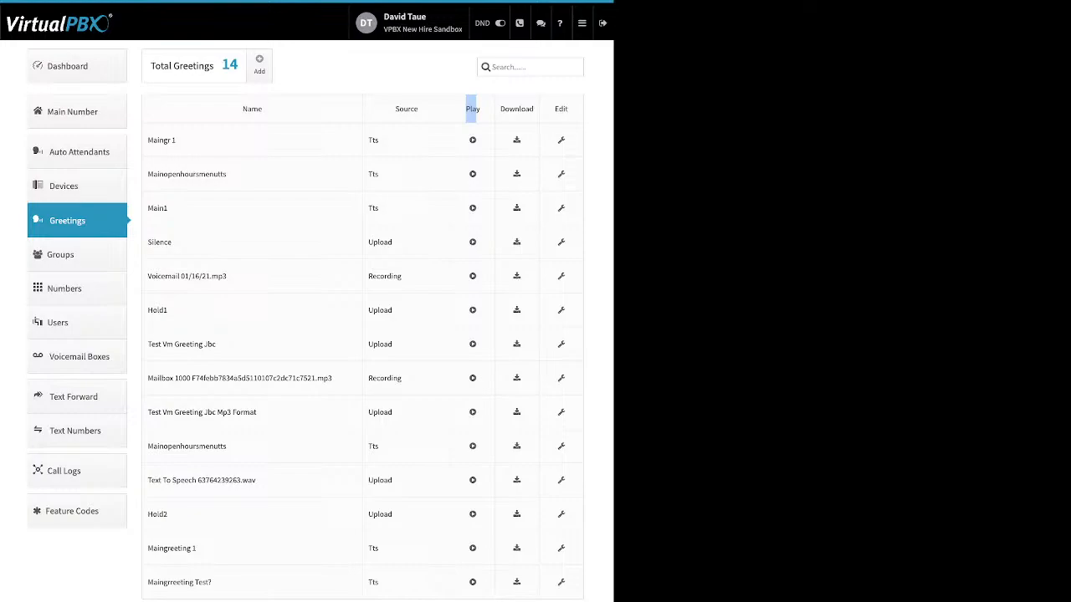
pyautogui.doubleClick(516, 110)
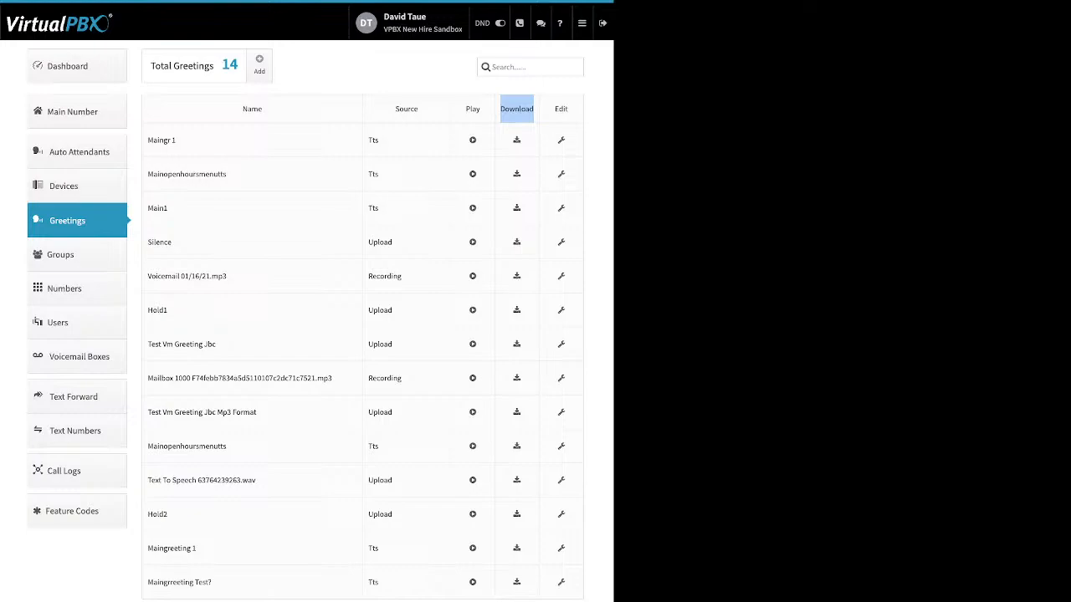
pyautogui.doubleClick(561, 110)
# Step: Open the Mainopenhoursmenutts greeting's editor, review its name and delete option, and close it
pyautogui.click(561, 174)
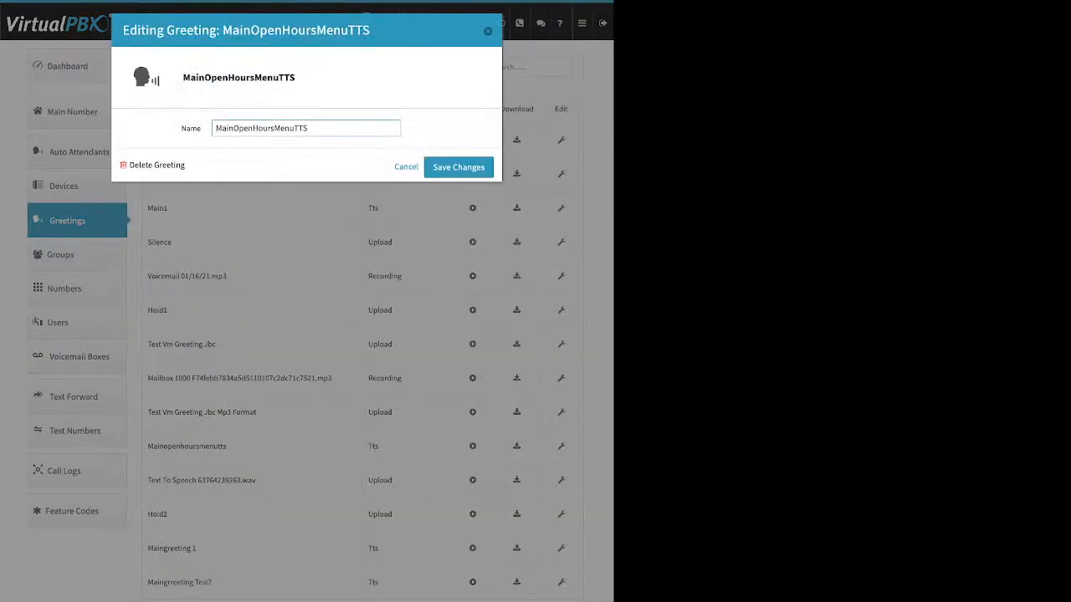
pyautogui.moveTo(309, 129); pyautogui.dragTo(252, 129)
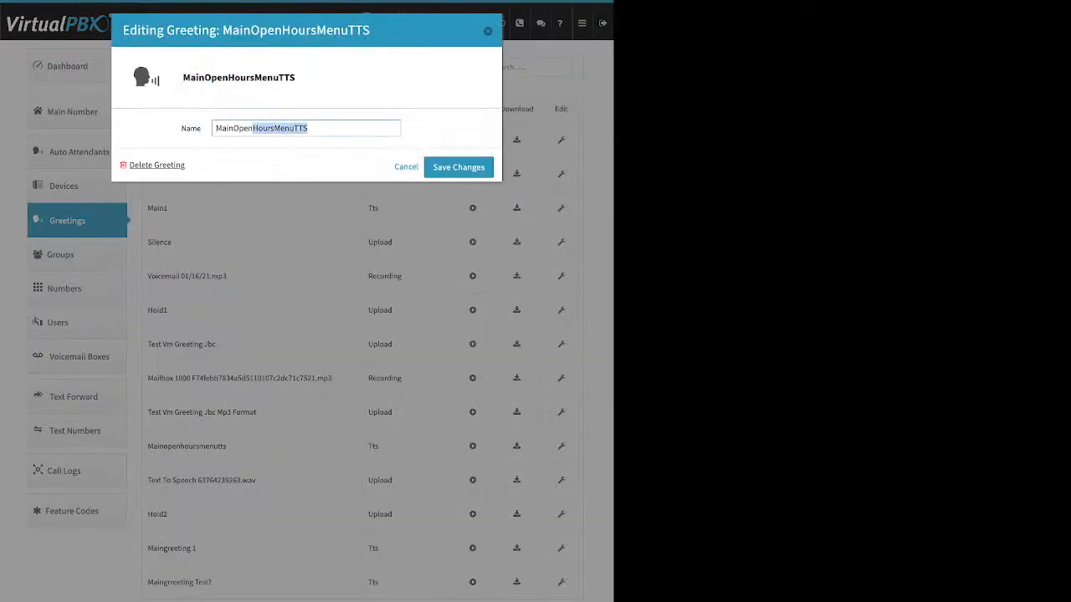
pyautogui.moveTo(184, 165); pyautogui.dragTo(140, 165)
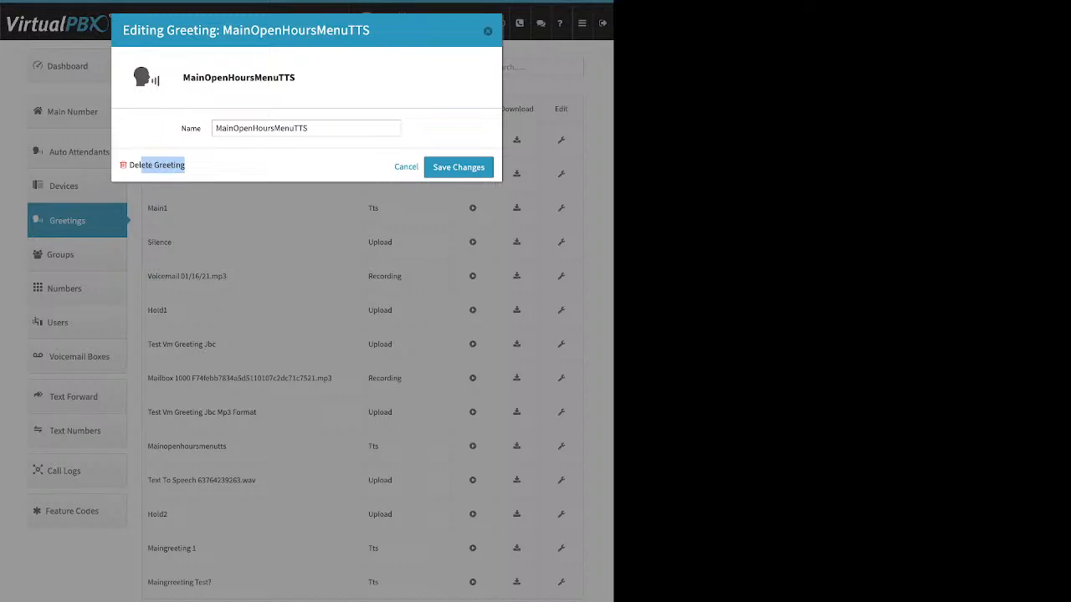
pyautogui.click(487, 31)
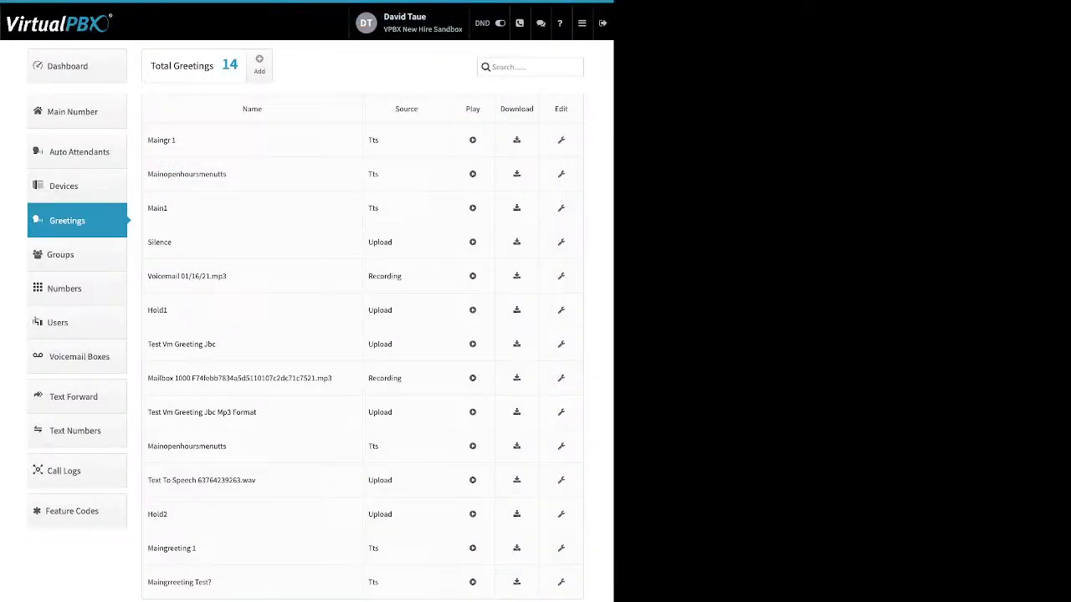
# Step: Open Numbers, view the first in-use number's settings menu, and switch to the Spare Numbers list
pyautogui.click(65, 289)
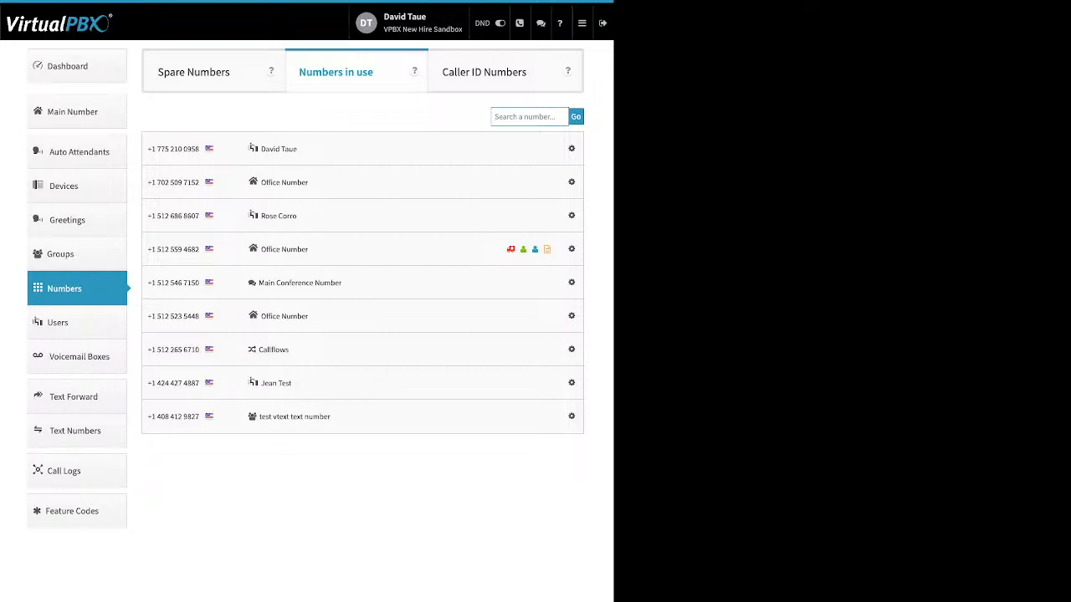
pyautogui.click(571, 148)
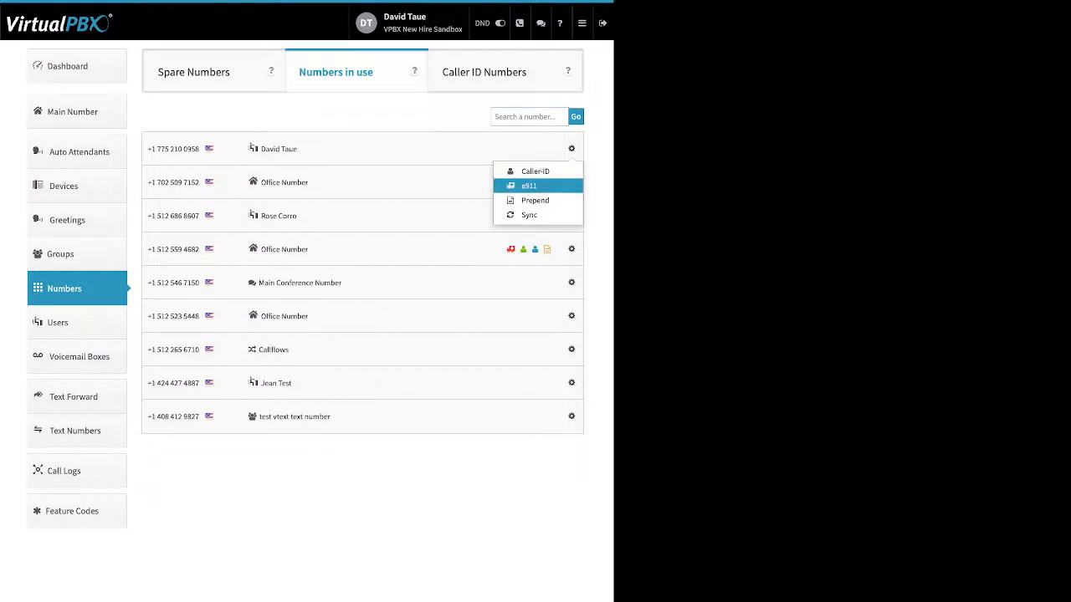
pyautogui.click(460, 201)
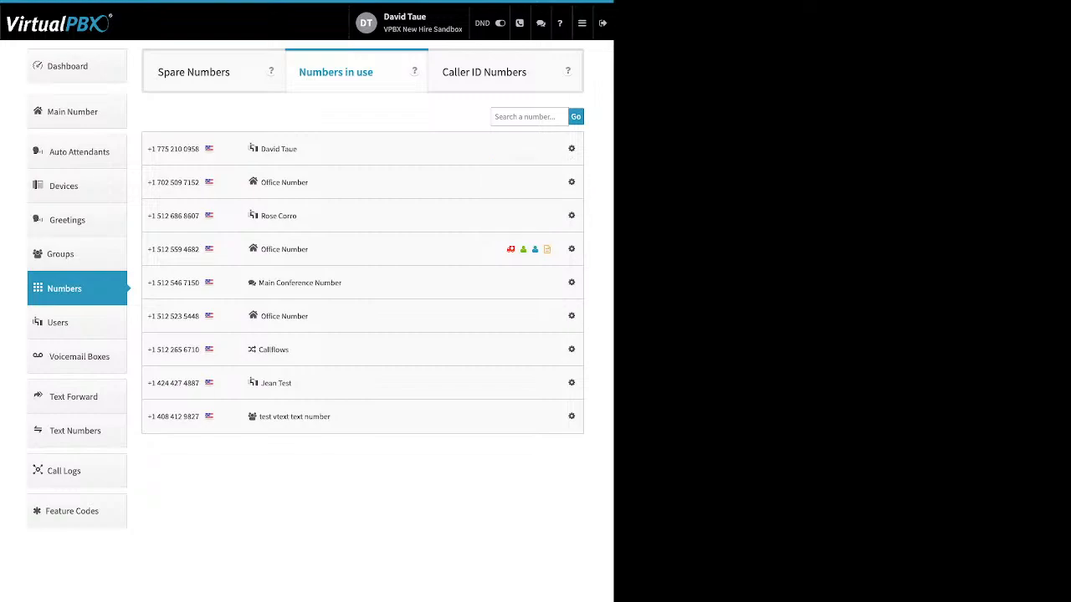
pyautogui.click(193, 72)
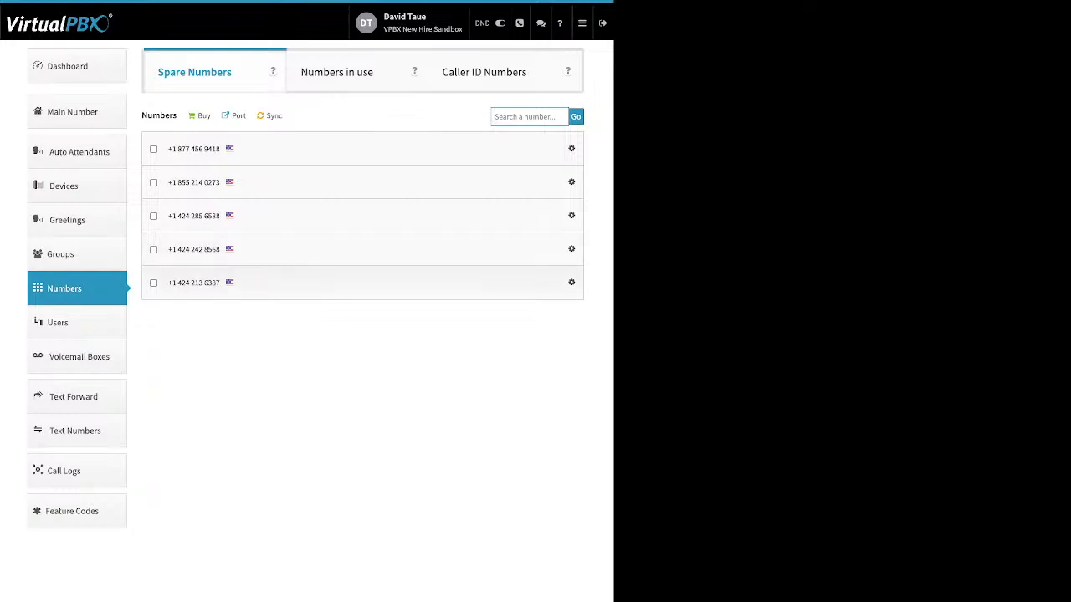
# Step: Delete the first and last spare numbers from the account and continue past the recap
pyautogui.click(153, 283)
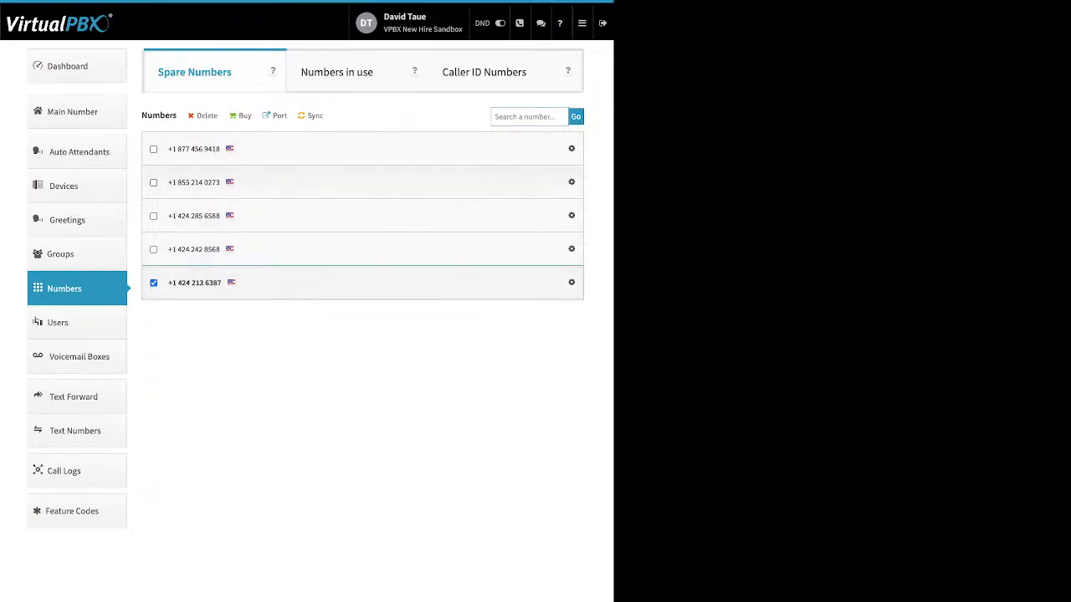
pyautogui.click(153, 149)
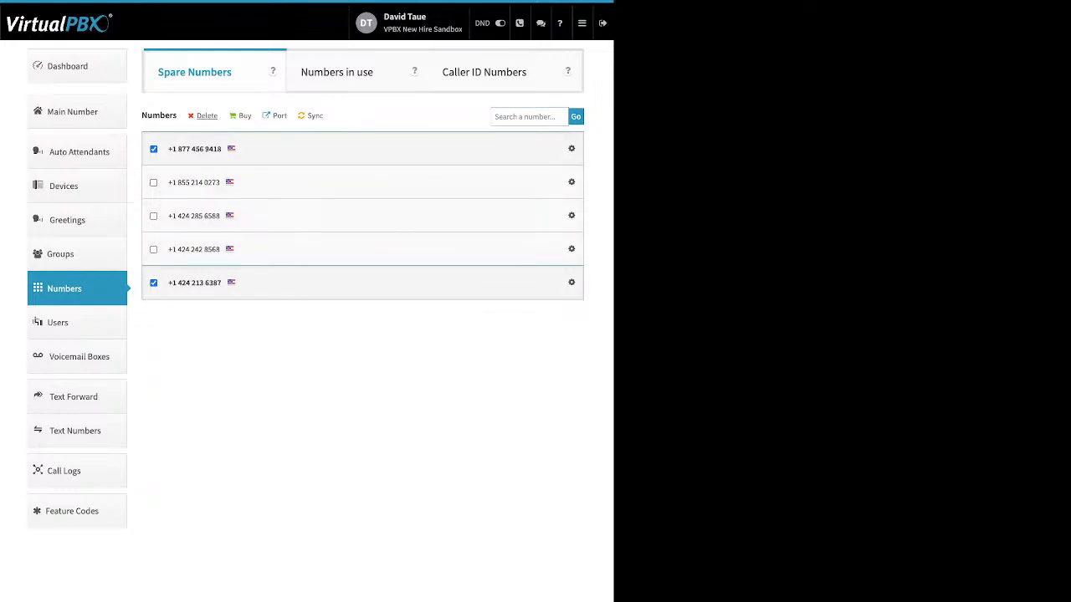
pyautogui.click(207, 116)
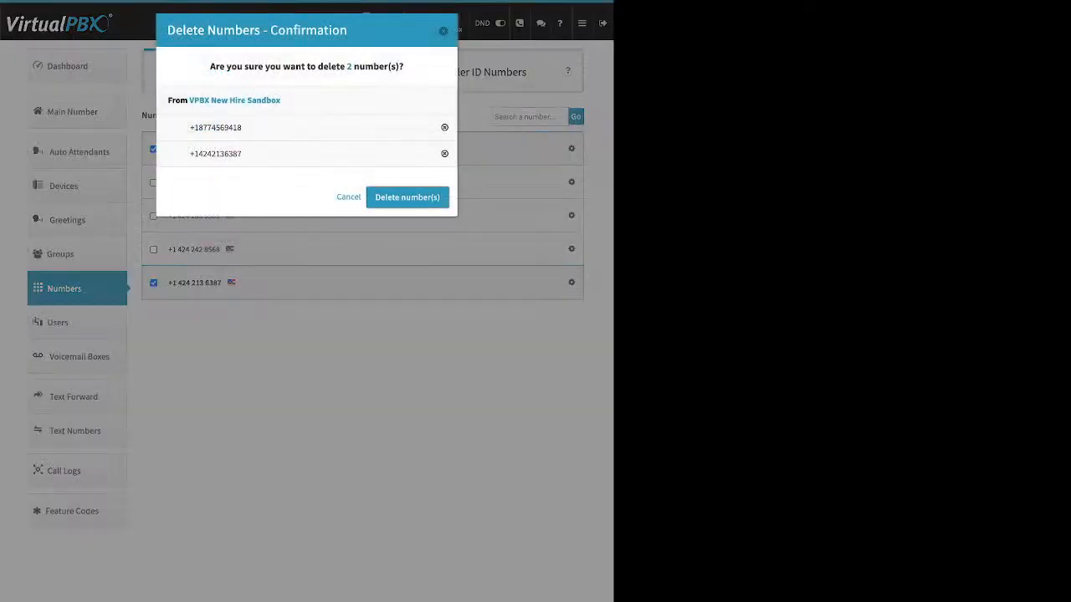
pyautogui.click(406, 197)
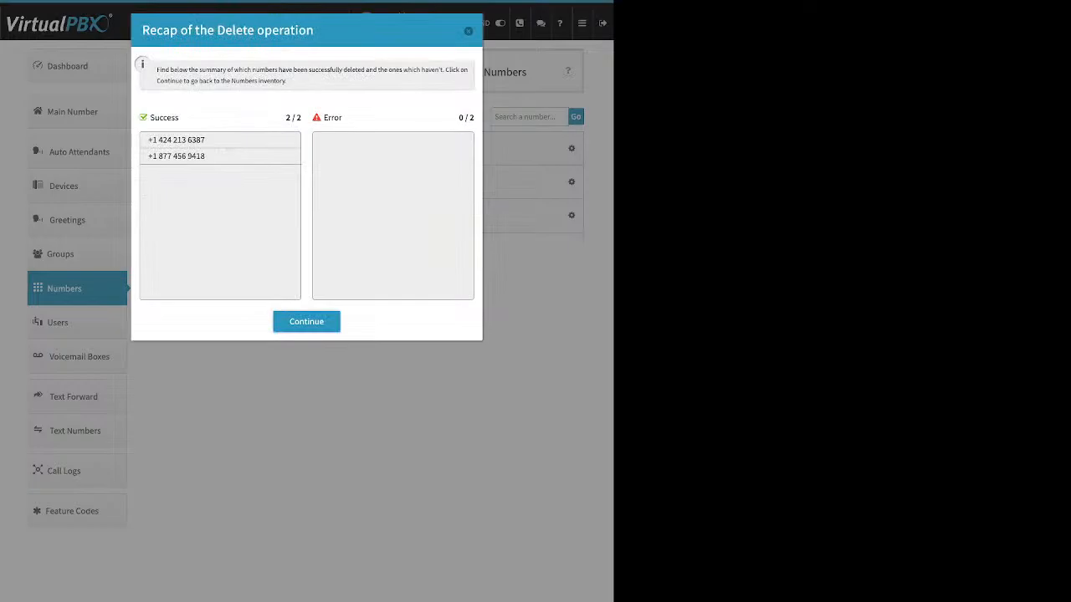
pyautogui.click(307, 322)
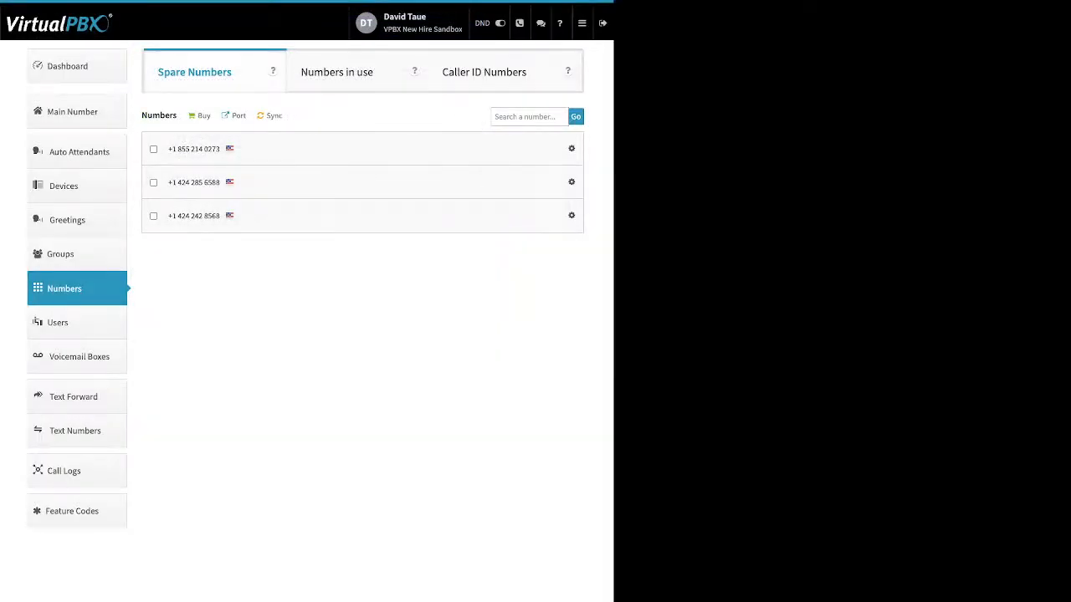
# Step: Open Voicemail Boxes and review the new voicemail box dialog's name, number and PIN fields before closing it
pyautogui.click(79, 356)
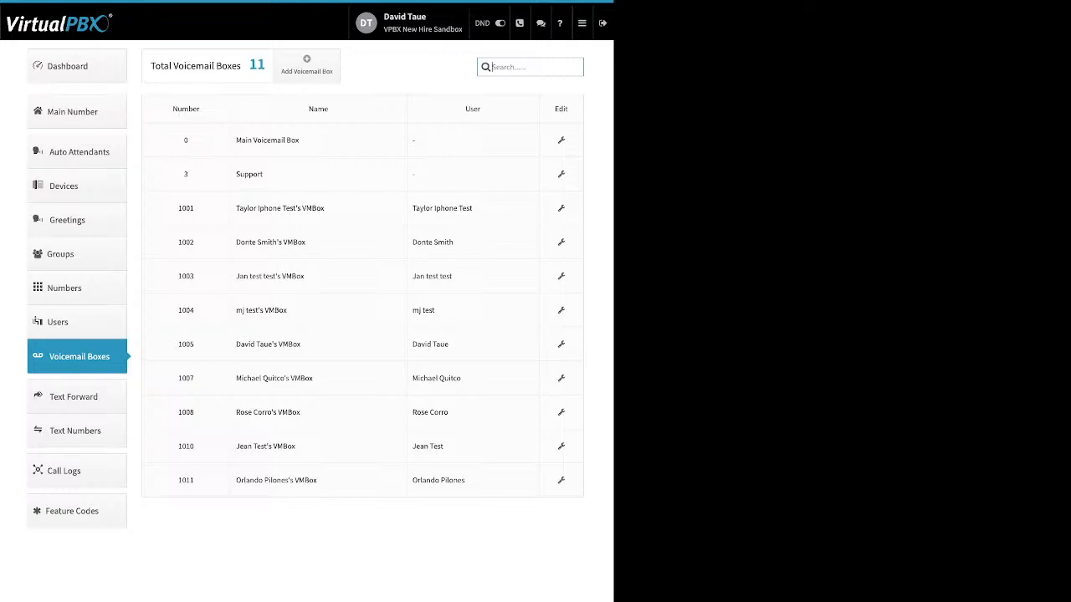
pyautogui.click(306, 64)
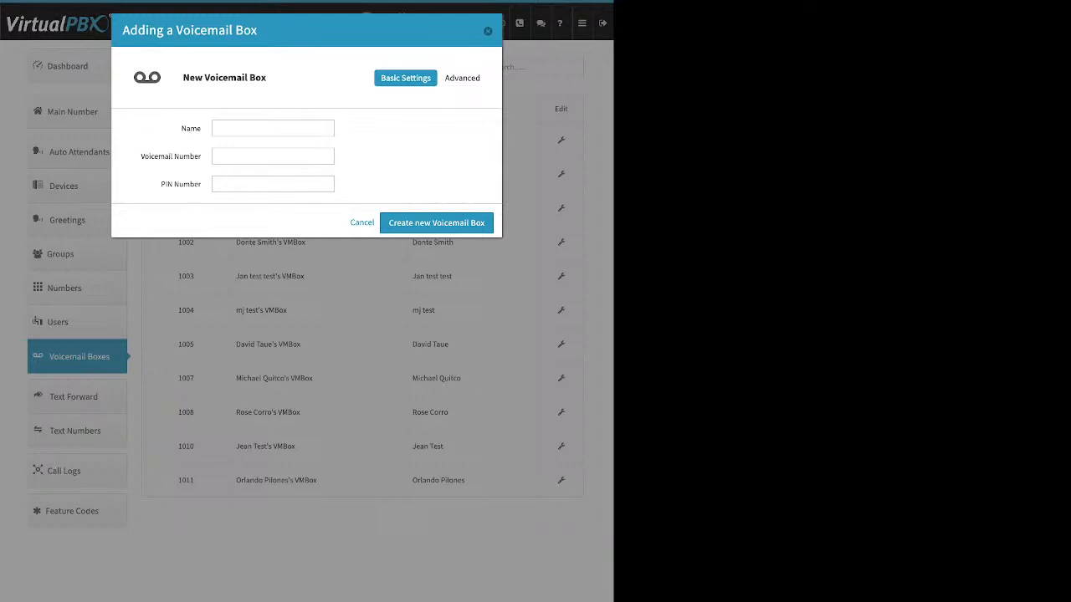
pyautogui.moveTo(181, 129); pyautogui.dragTo(196, 129)
pyautogui.moveTo(141, 156); pyautogui.dragTo(201, 184)
pyautogui.click(199, 185)
pyautogui.press('Escape')
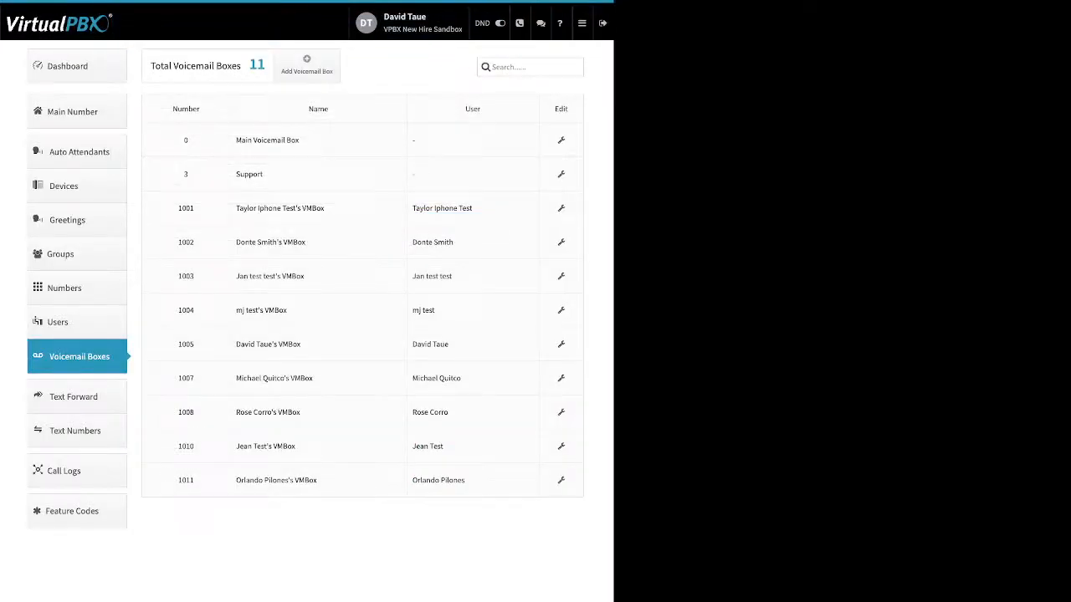
# Step: Open the Support voicemail box's editor, review its basic settings, and switch to its Greeting Media section
pyautogui.click(561, 174)
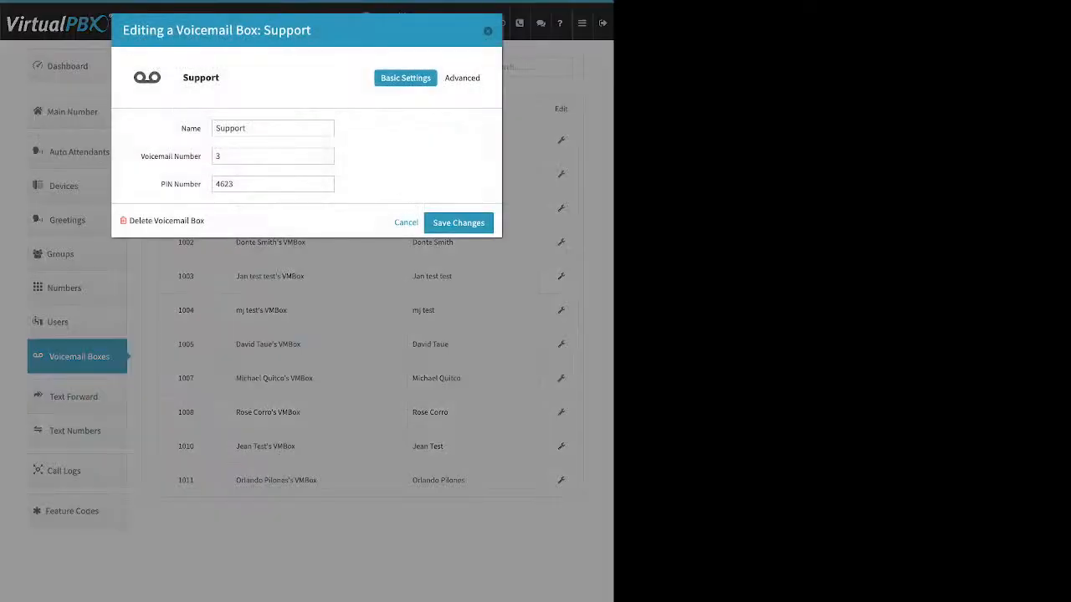
pyautogui.moveTo(177, 127); pyautogui.dragTo(203, 185)
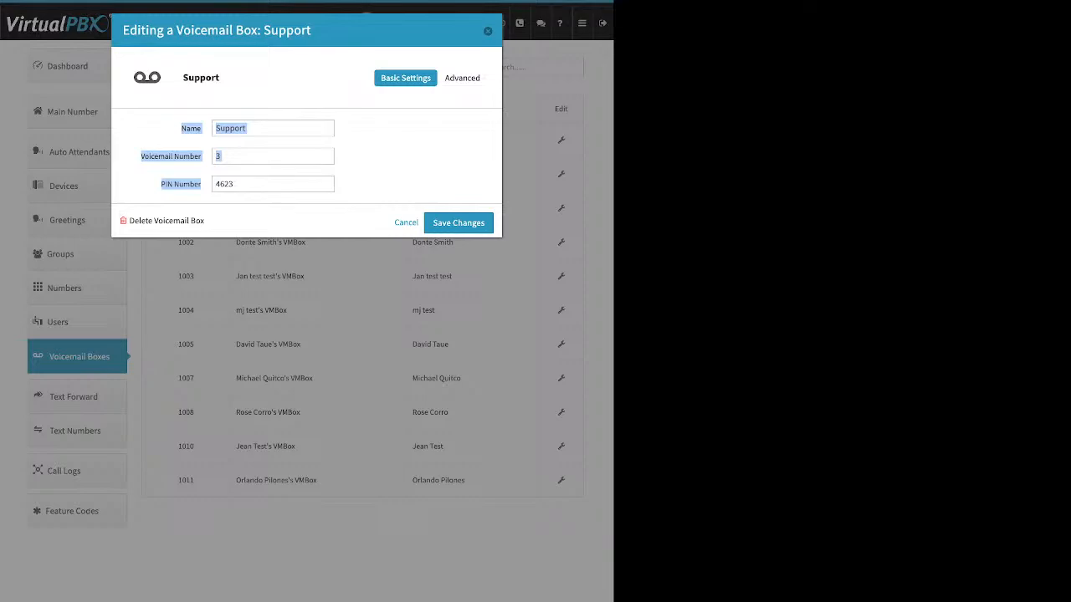
pyautogui.click(464, 78)
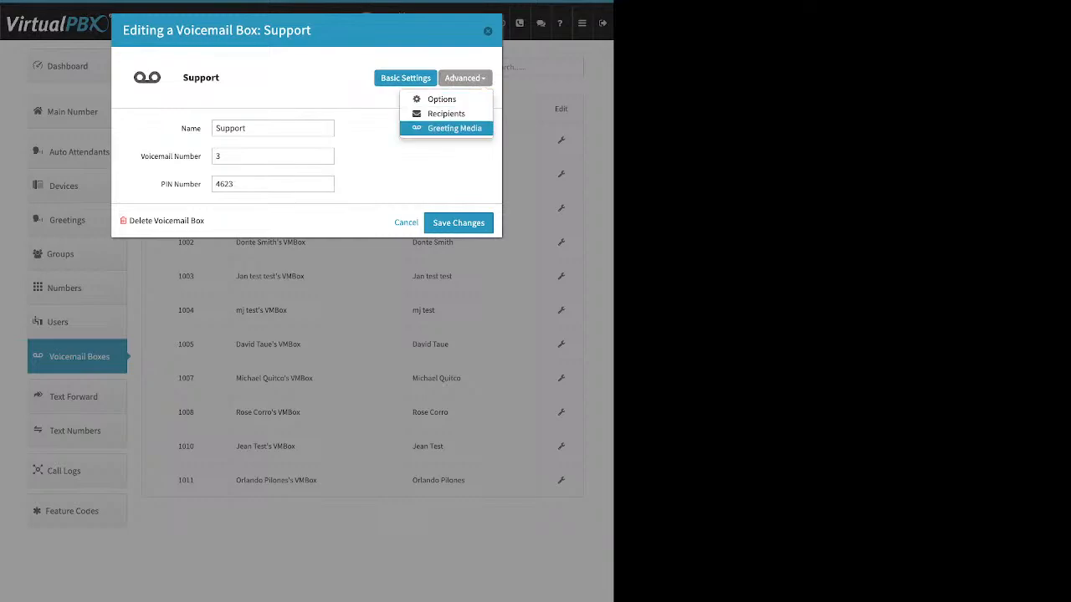
pyautogui.click(455, 128)
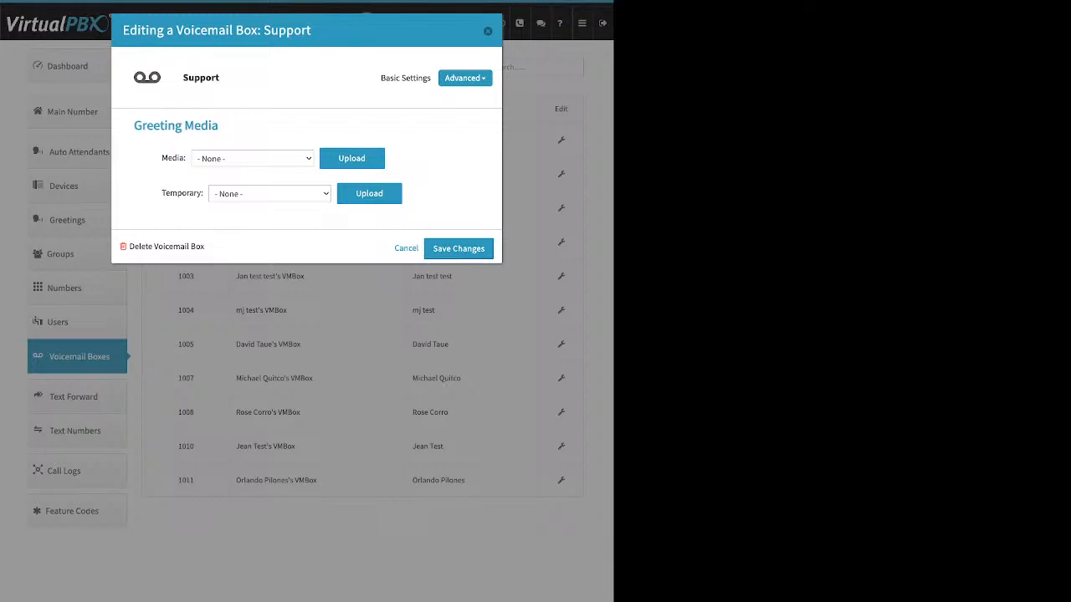
# Step: Review the Media and Temporary greeting options and open the media file upload field
pyautogui.doubleClick(172, 158)
pyautogui.click(172, 159)
pyautogui.moveTo(162, 193); pyautogui.dragTo(202, 194)
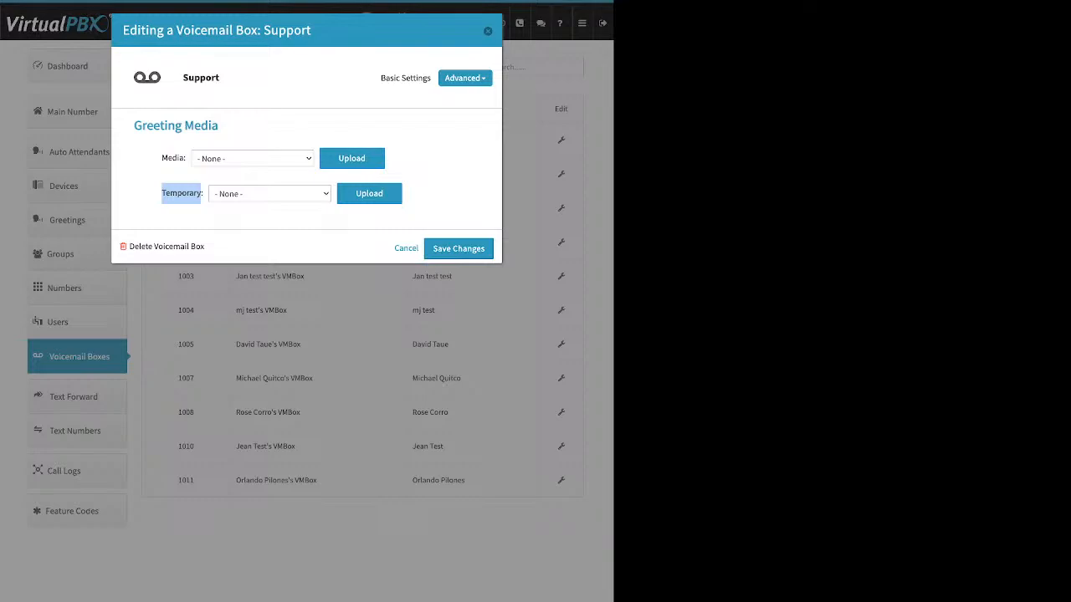
pyautogui.moveTo(161, 158); pyautogui.dragTo(197, 193)
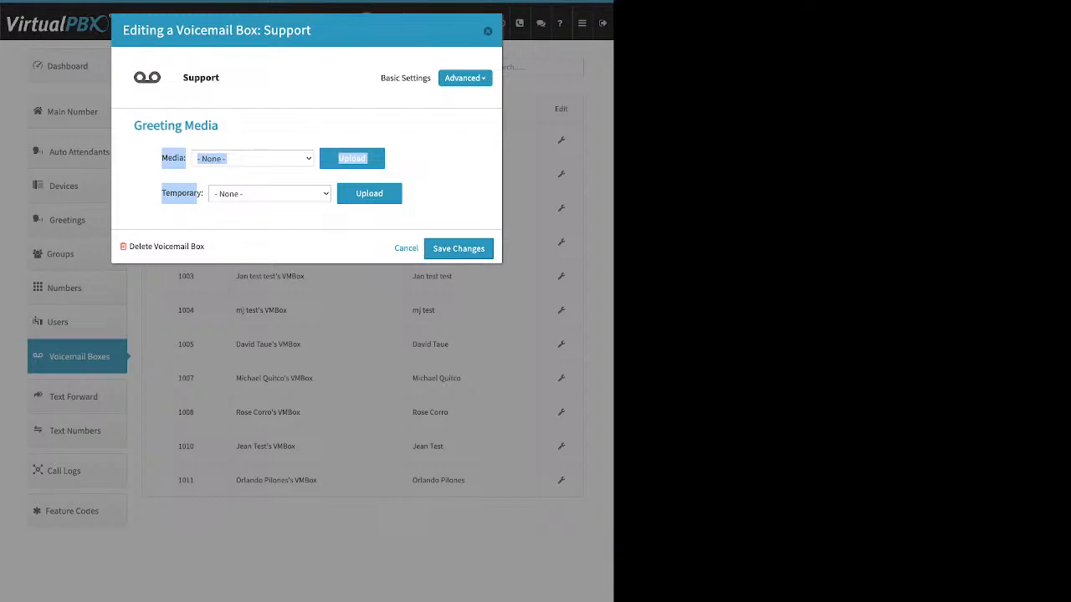
pyautogui.click(197, 194)
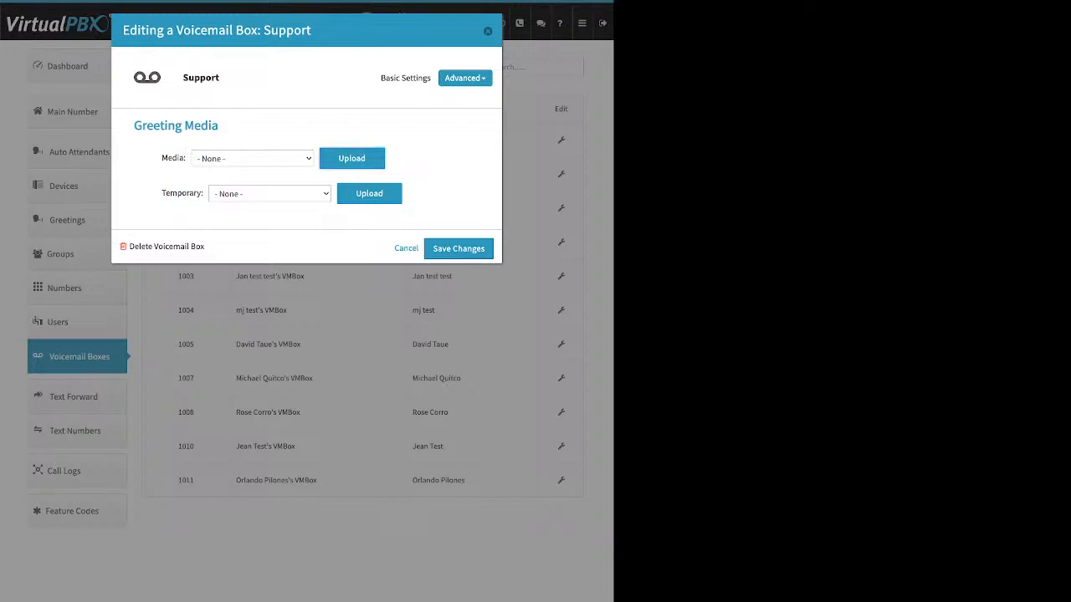
pyautogui.click(352, 158)
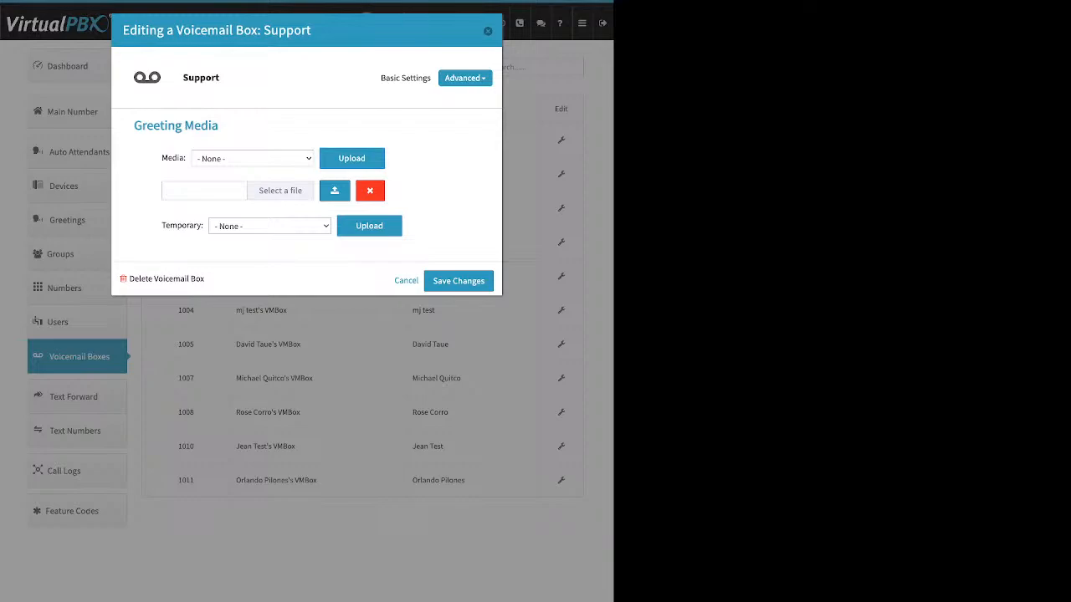
# Step: Open the voicemail box's Recipients section and start adding a new recipient
pyautogui.click(463, 78)
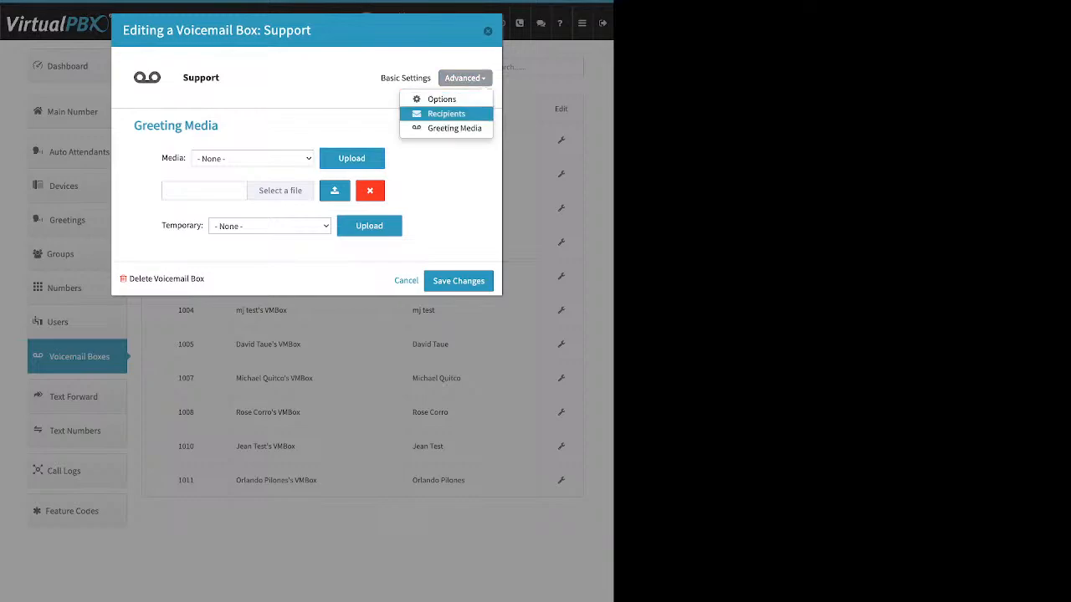
pyautogui.click(456, 112)
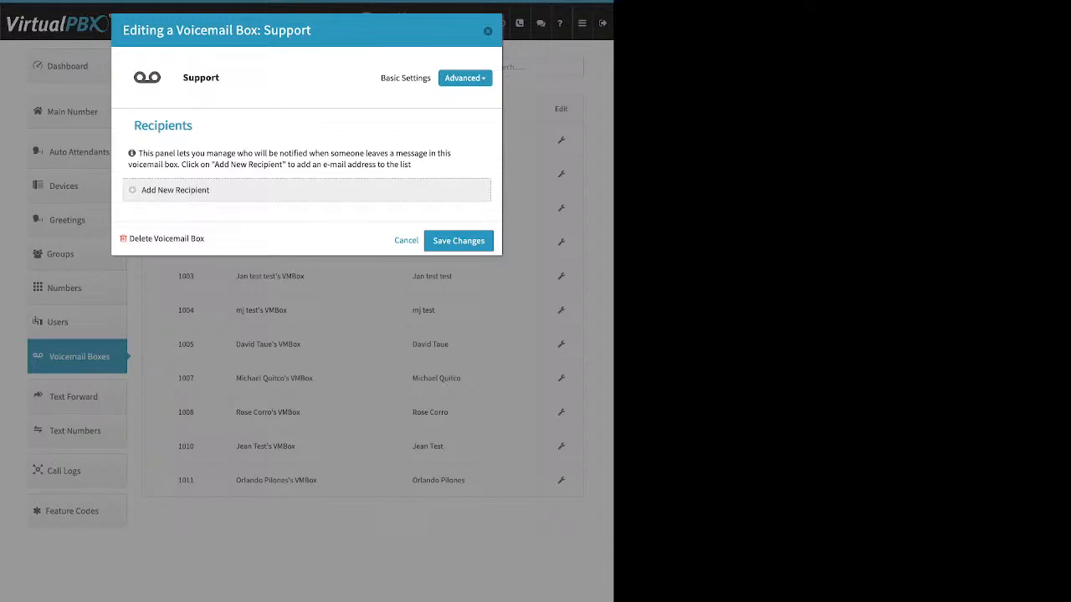
pyautogui.click(175, 190)
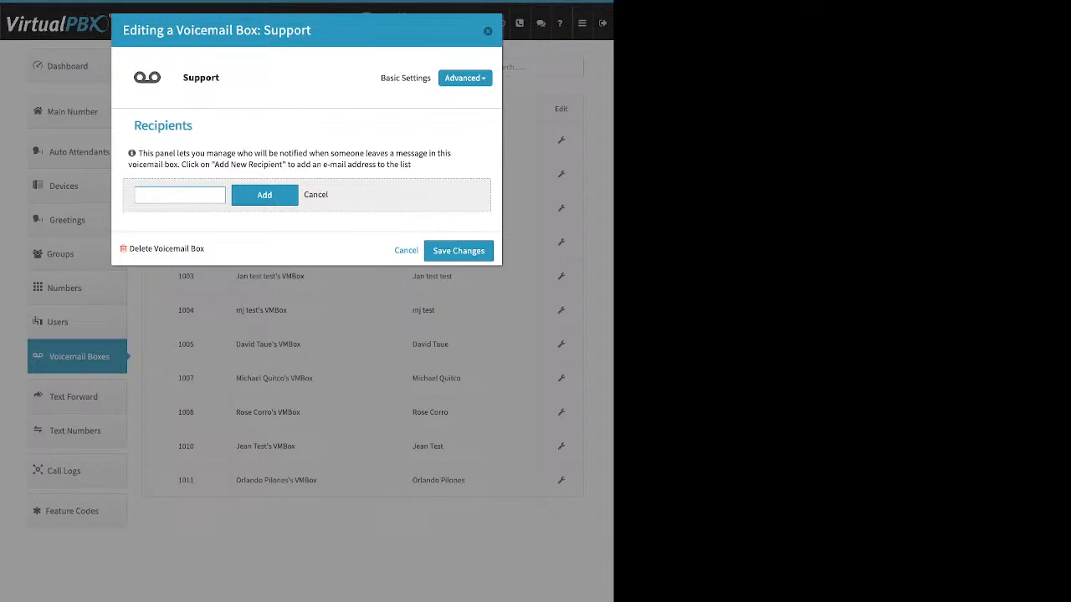
# Step: Open the voicemail box's Options and review the setup, e-mail attachment and delete-after-notification checkboxes
pyautogui.click(465, 78)
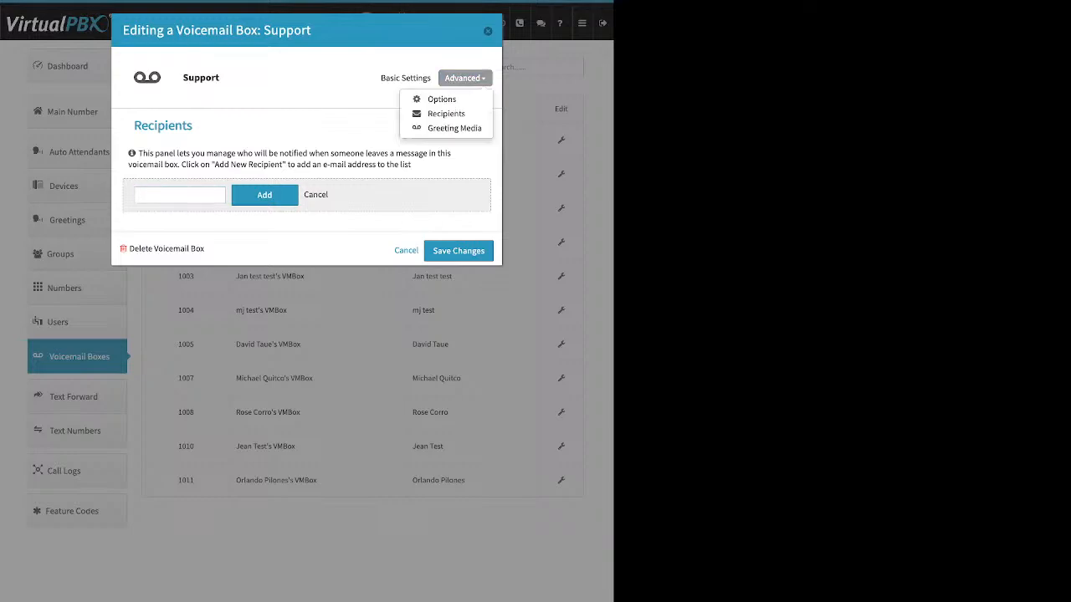
pyautogui.click(442, 99)
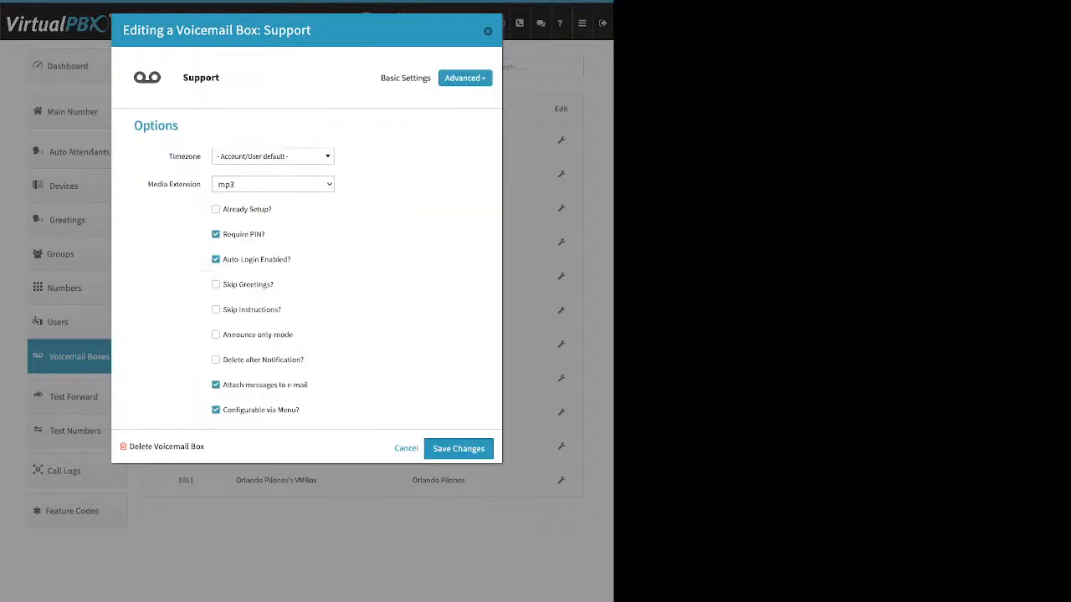
pyautogui.moveTo(273, 210); pyautogui.dragTo(227, 210)
pyautogui.moveTo(308, 384); pyautogui.dragTo(236, 385)
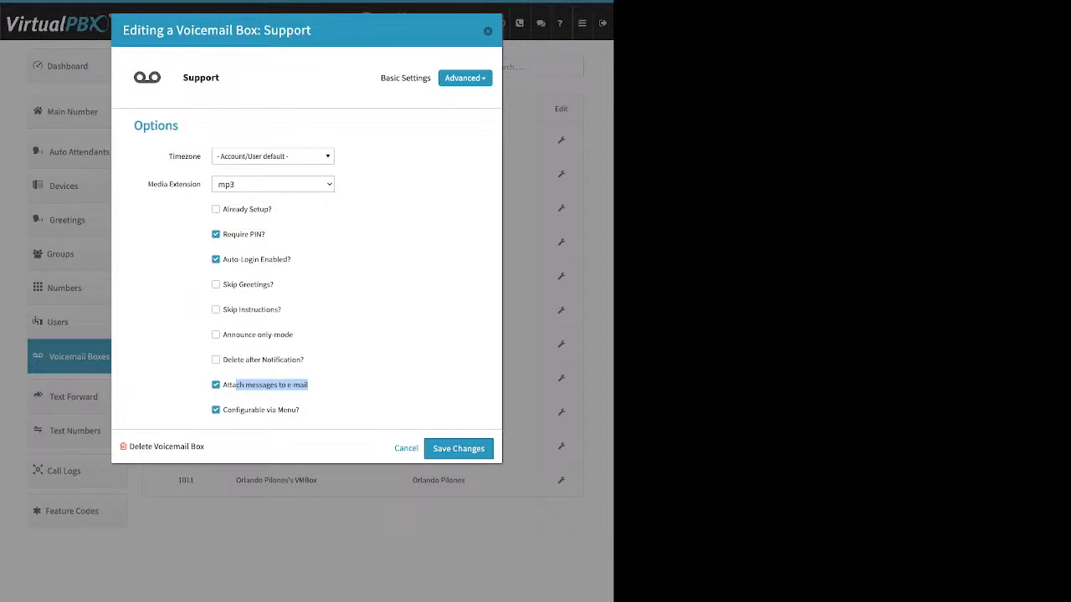
pyautogui.moveTo(304, 360); pyautogui.dragTo(222, 360)
pyautogui.click(217, 359)
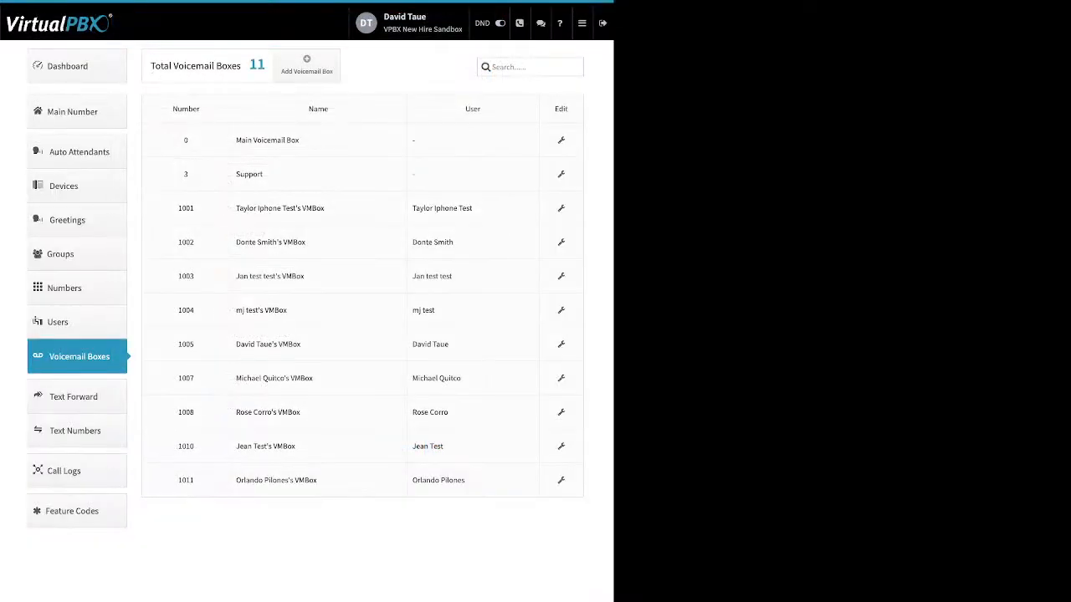
# Step: Open Text Forward and review the Create Text Forward dialog's number, email and webhook fields
pyautogui.click(73, 397)
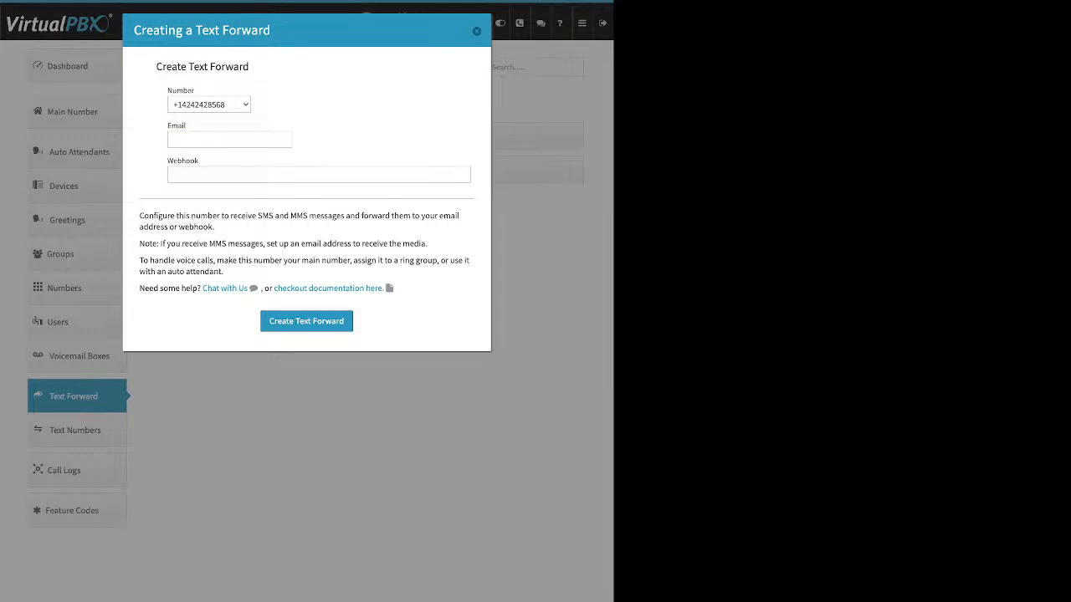
pyautogui.moveTo(199, 161); pyautogui.dragTo(173, 160)
pyautogui.click(230, 140)
pyautogui.moveTo(179, 126); pyautogui.dragTo(167, 126)
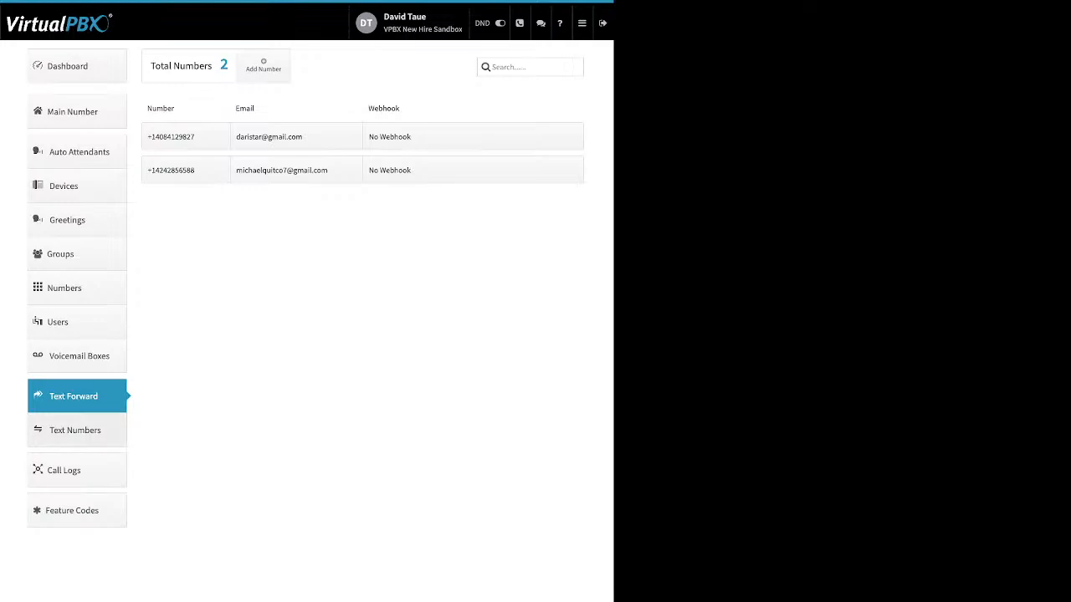
# Step: Open Call Logs, show this month's calls, and scroll through the log entries
pyautogui.click(63, 470)
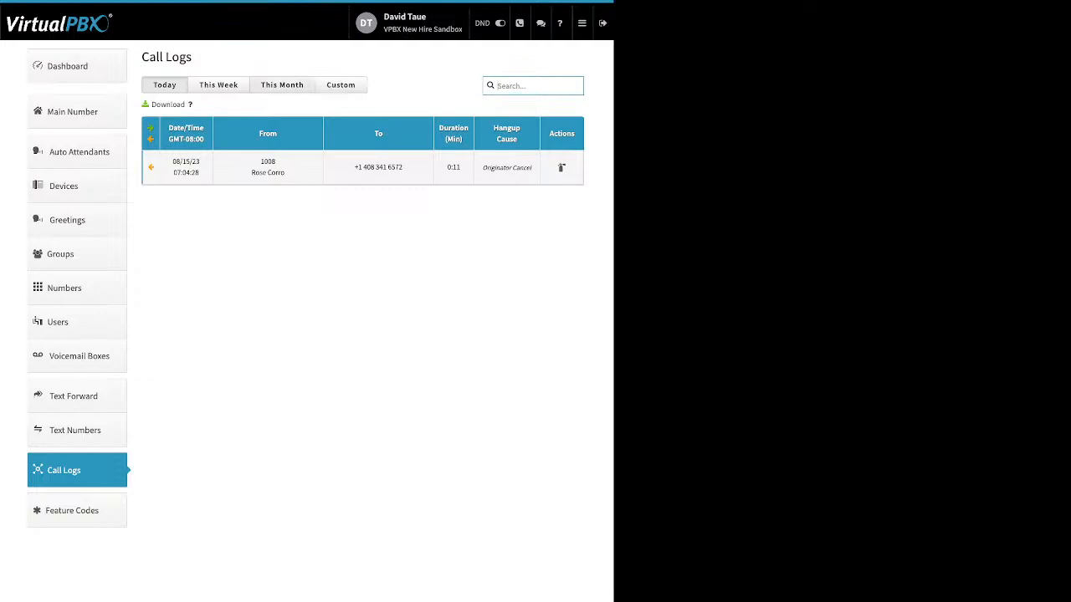
pyautogui.click(282, 85)
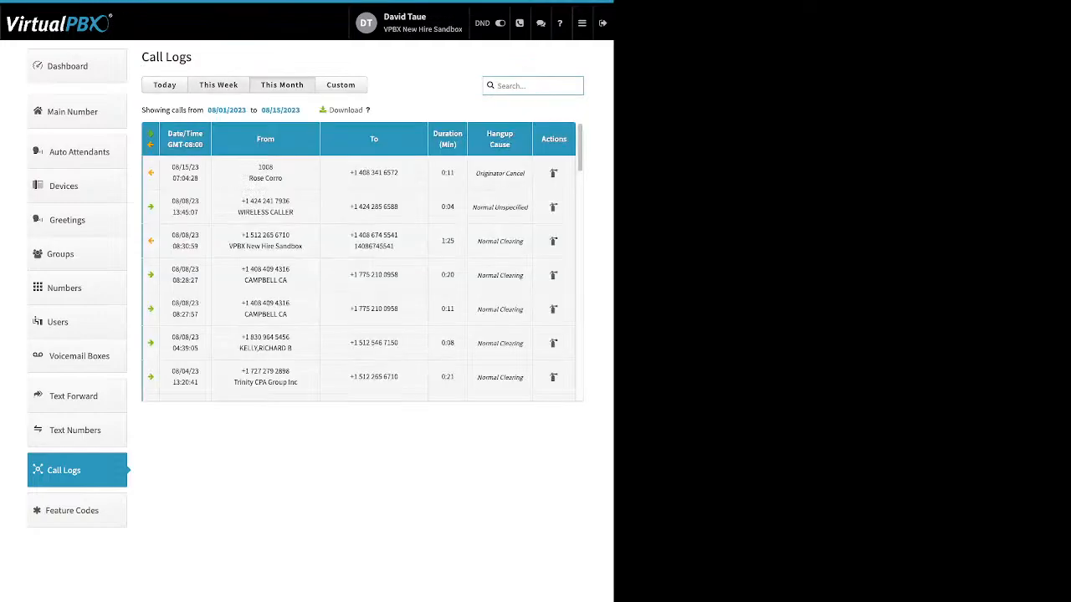
pyautogui.scroll(-10, 363, 260)
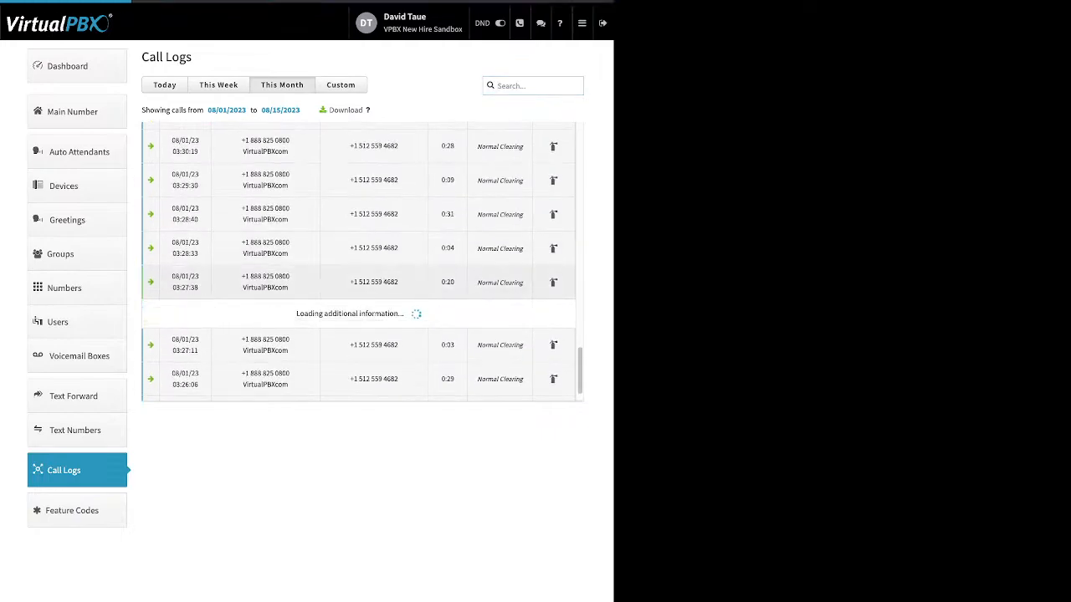
pyautogui.scroll(-3, 362, 259)
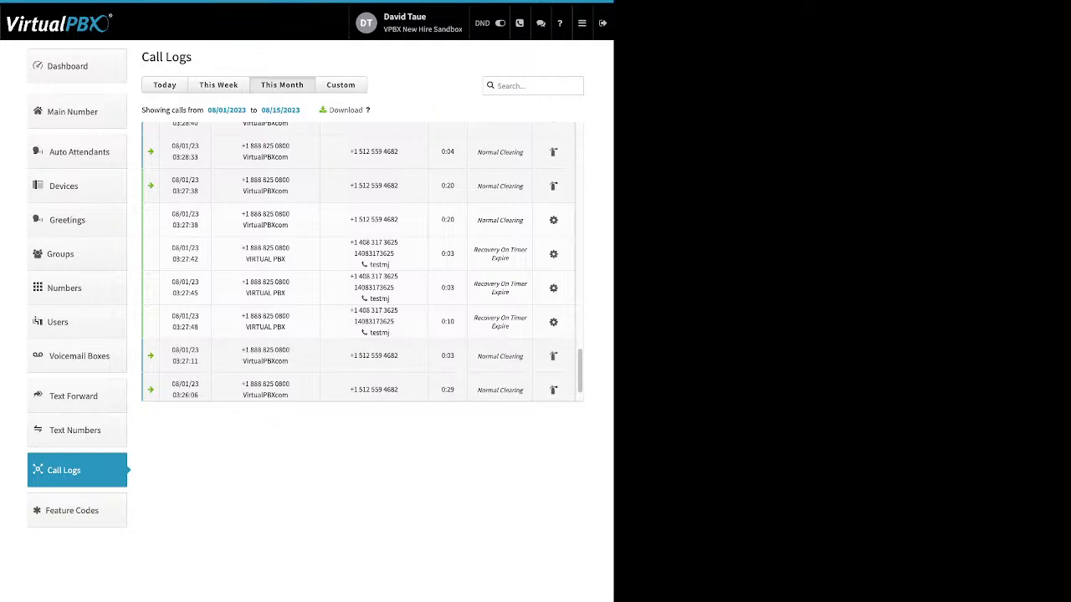
pyautogui.scroll(4, 361, 261)
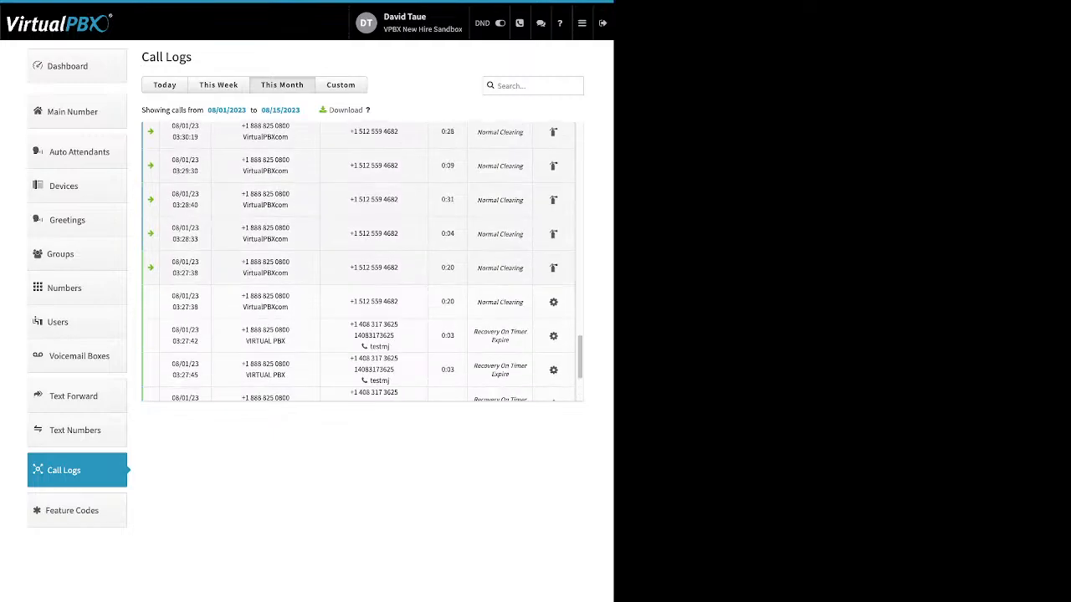
pyautogui.scroll(4, 361, 261)
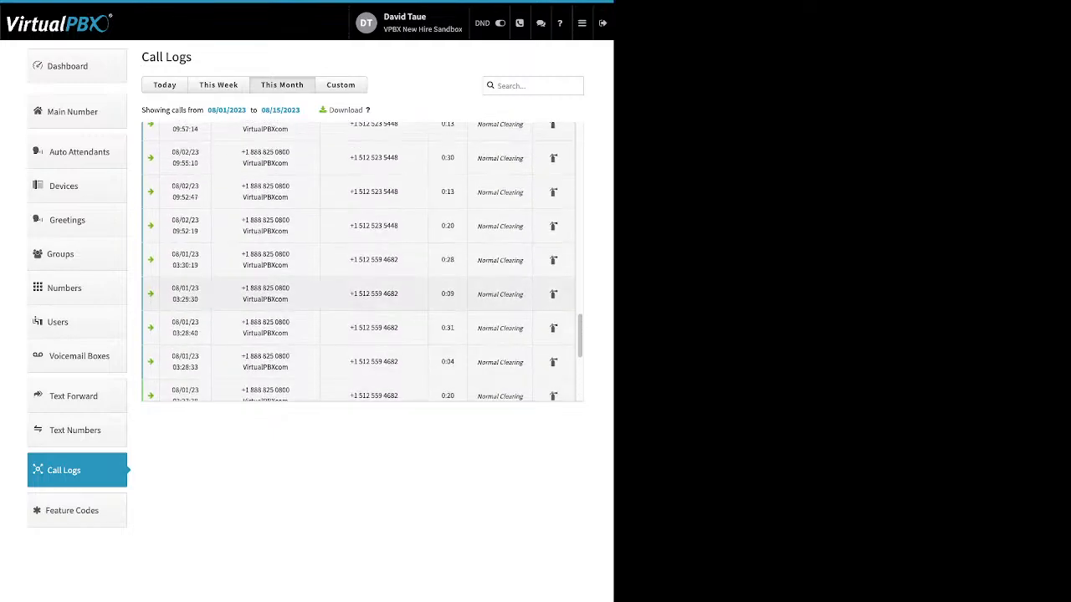
# Step: Scroll up through this month's call log, expanding individual call entries to view their call legs
pyautogui.scroll(2, 361, 261)
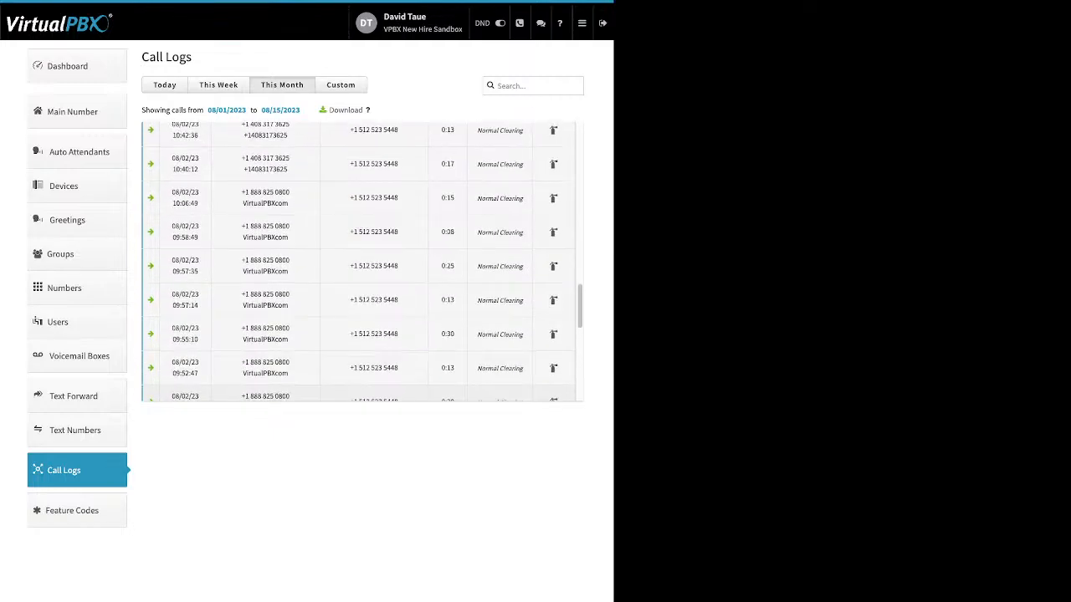
pyautogui.scroll(2, 361, 261)
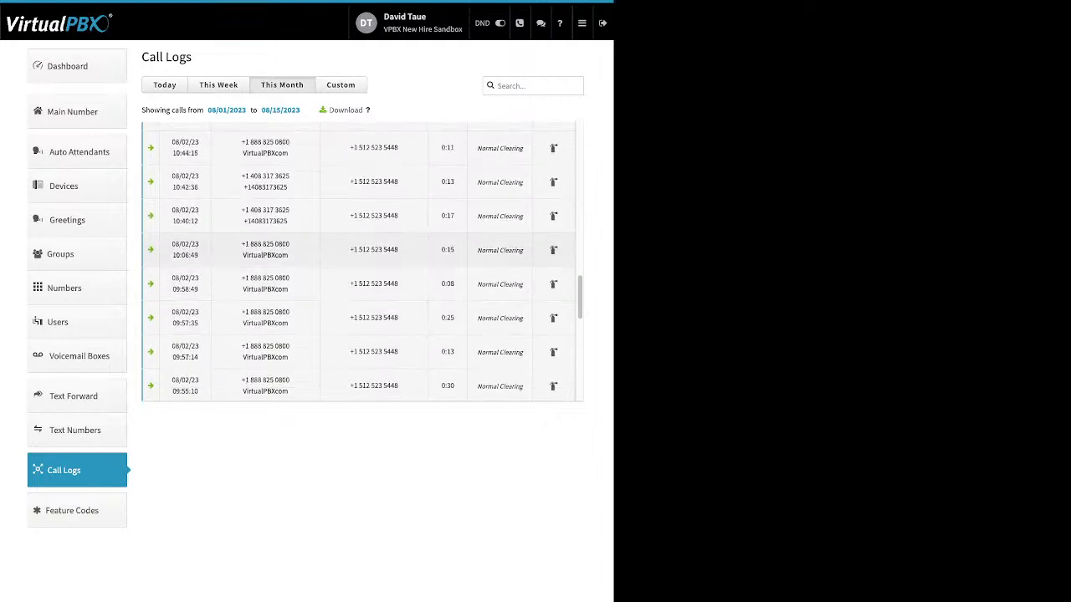
pyautogui.click(362, 216)
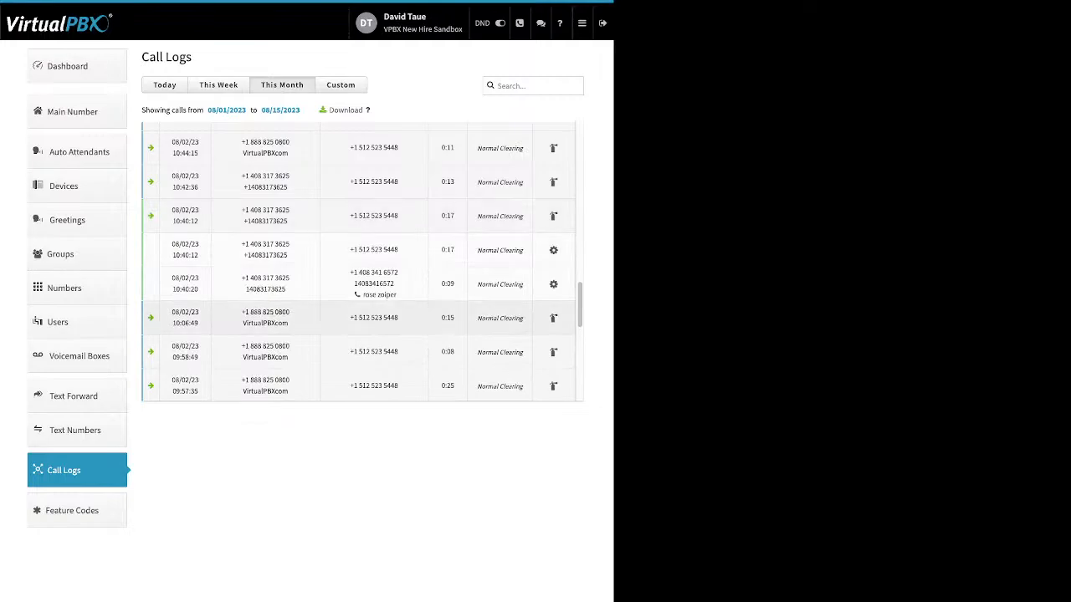
pyautogui.scroll(4, 362, 261)
pyautogui.scroll(3, 361, 261)
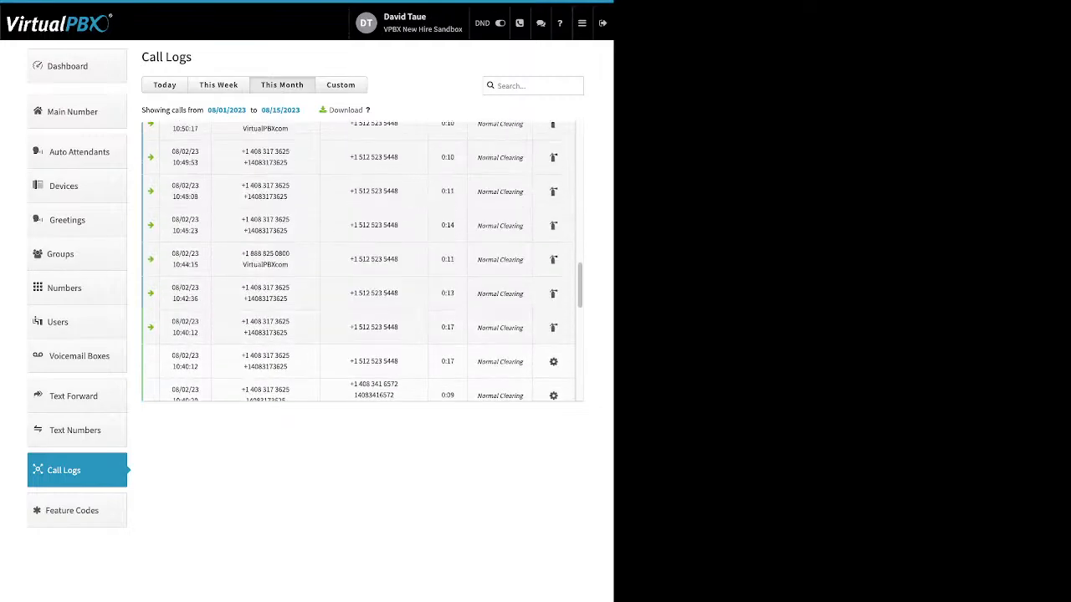
pyautogui.scroll(5, 361, 314)
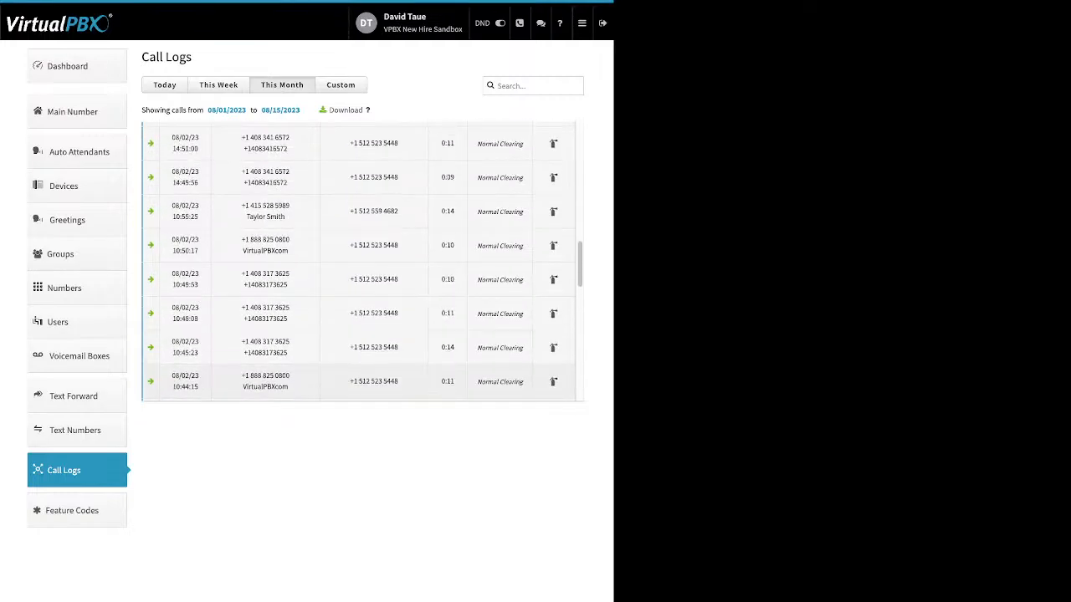
pyautogui.scroll(4, 361, 261)
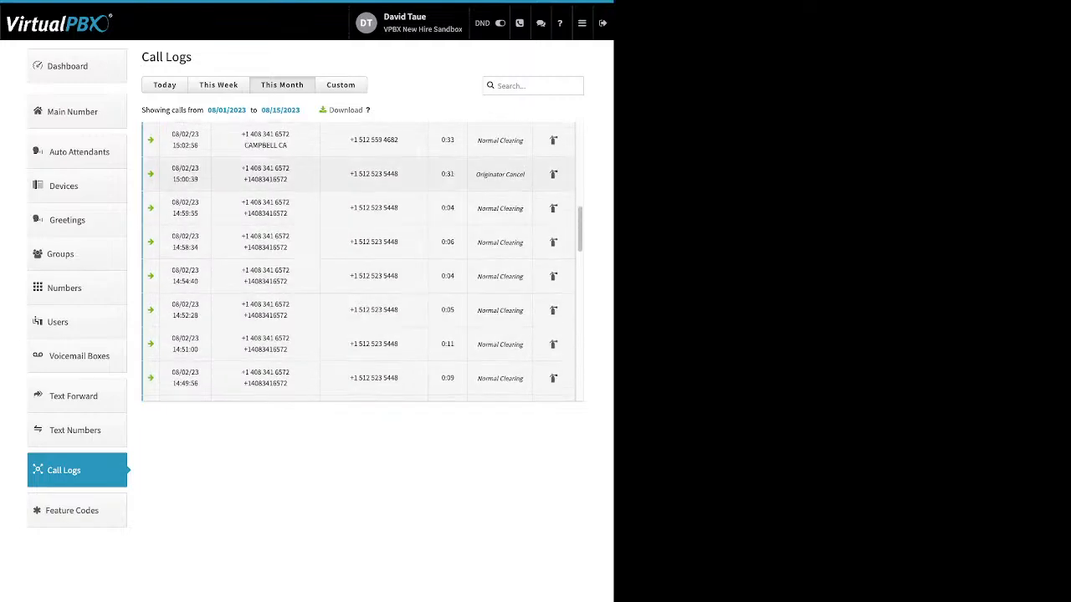
pyautogui.click(361, 140)
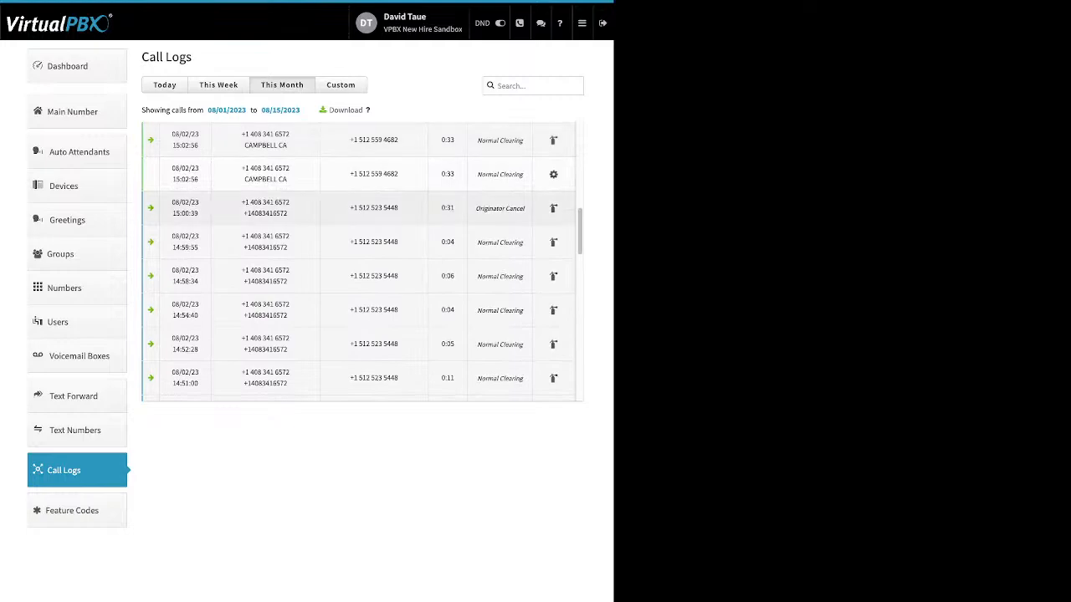
pyautogui.scroll(1, 361, 280)
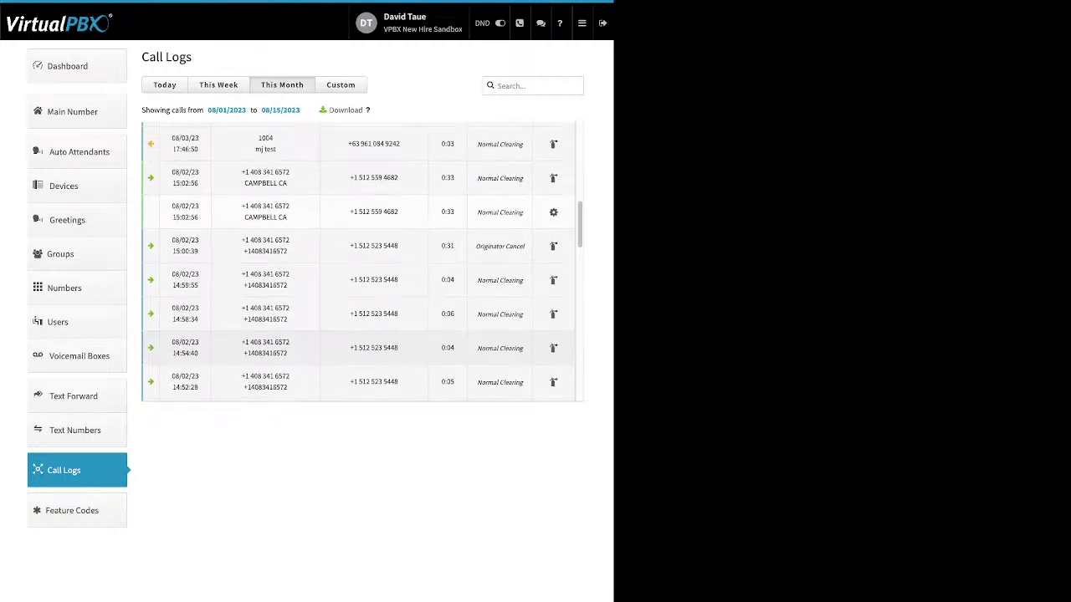
pyautogui.click(361, 179)
# Step: Continue scrolling to the top of the call log, expanding another call entry along the way
pyautogui.scroll(1, 361, 188)
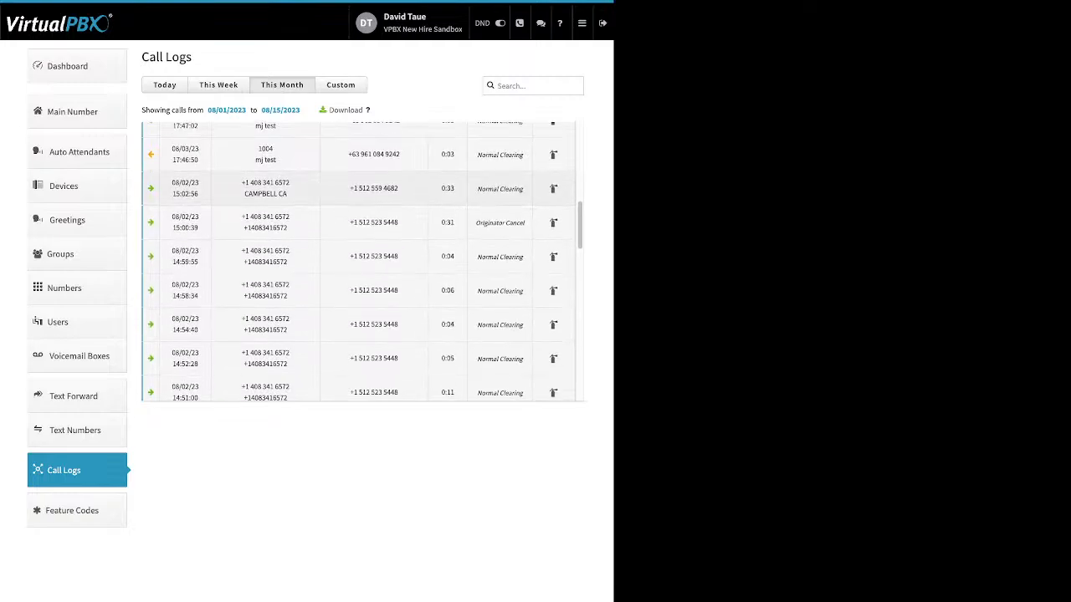
pyautogui.scroll(1, 361, 188)
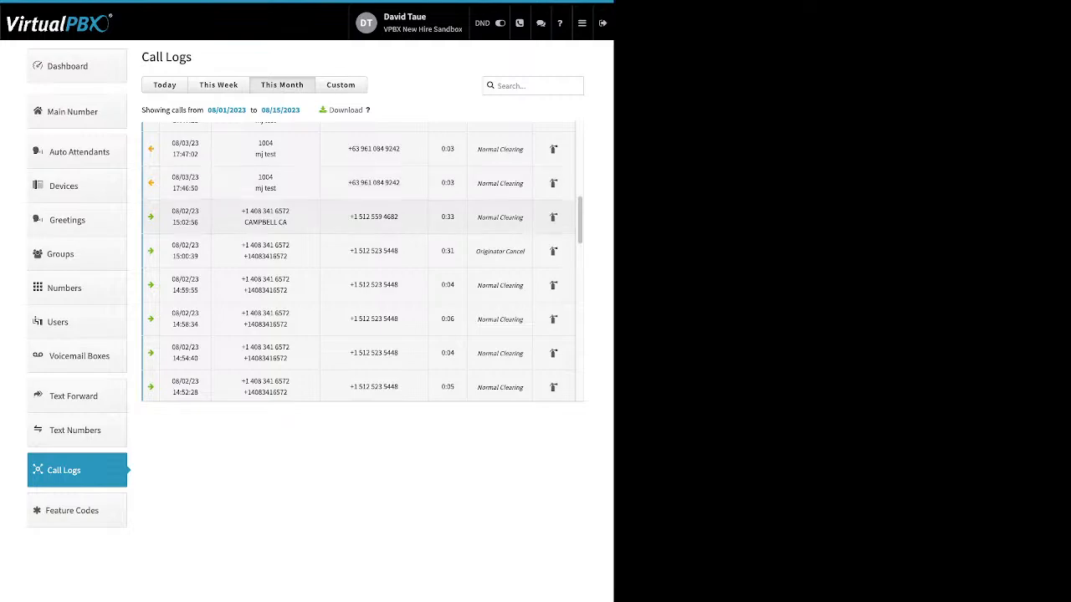
pyautogui.click(393, 183)
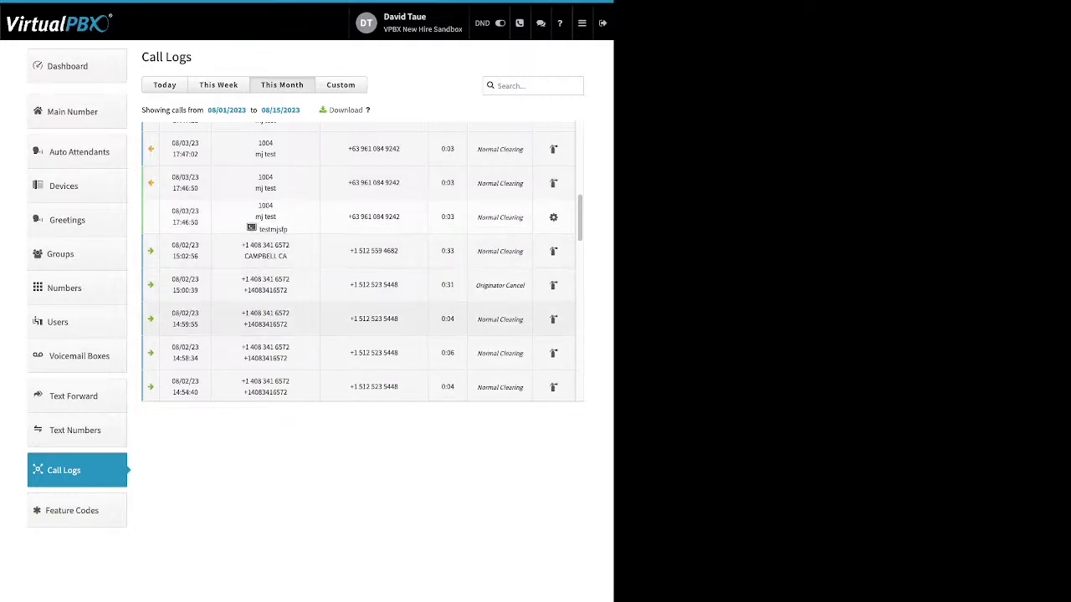
pyautogui.scroll(3, 361, 319)
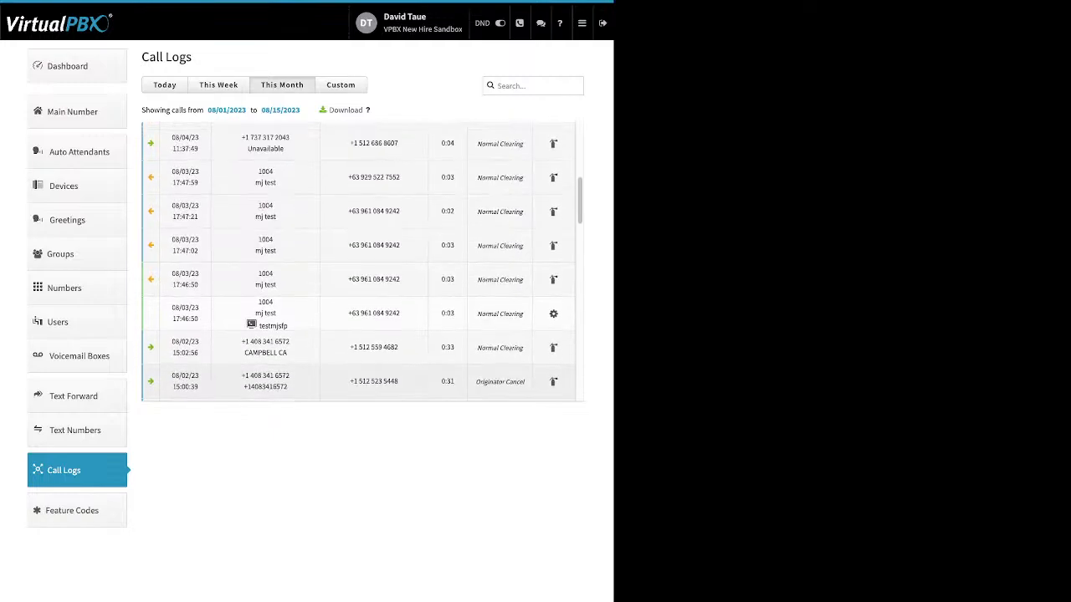
pyautogui.scroll(4, 361, 318)
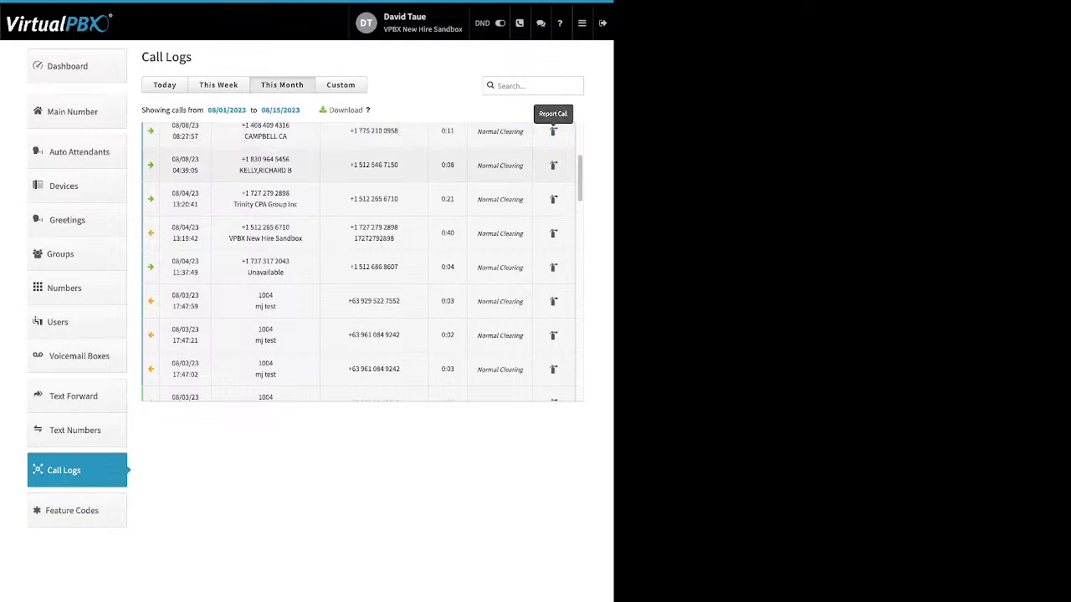
pyautogui.scroll(5, 359, 301)
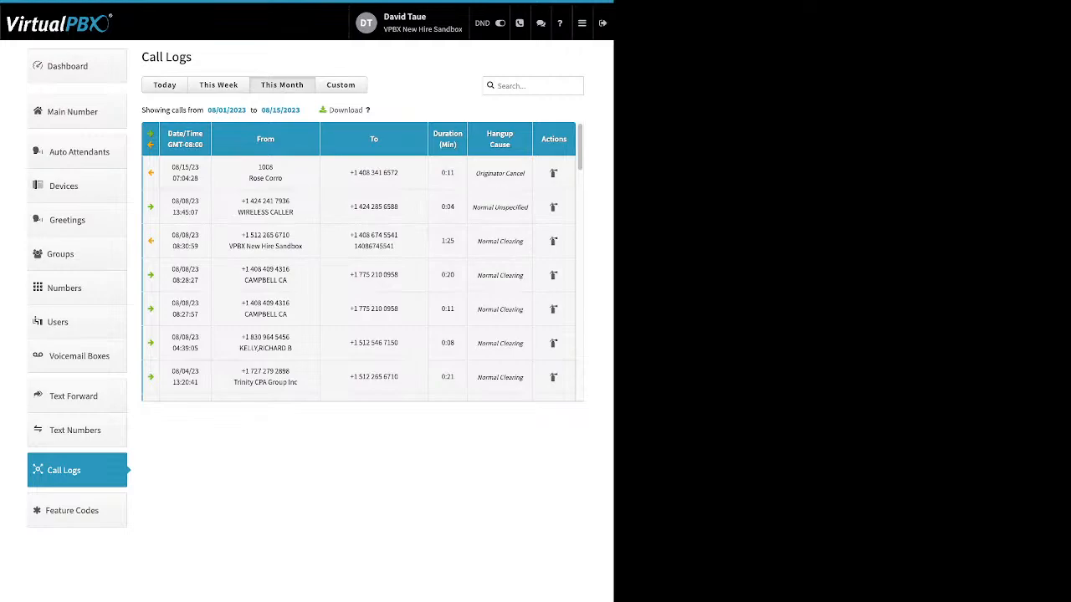
# Step: Filter the call logs with a custom date range from 07/01/2023 to 07/30/2023
pyautogui.moveTo(329, 111); pyautogui.dragTo(358, 111)
pyautogui.click(341, 86)
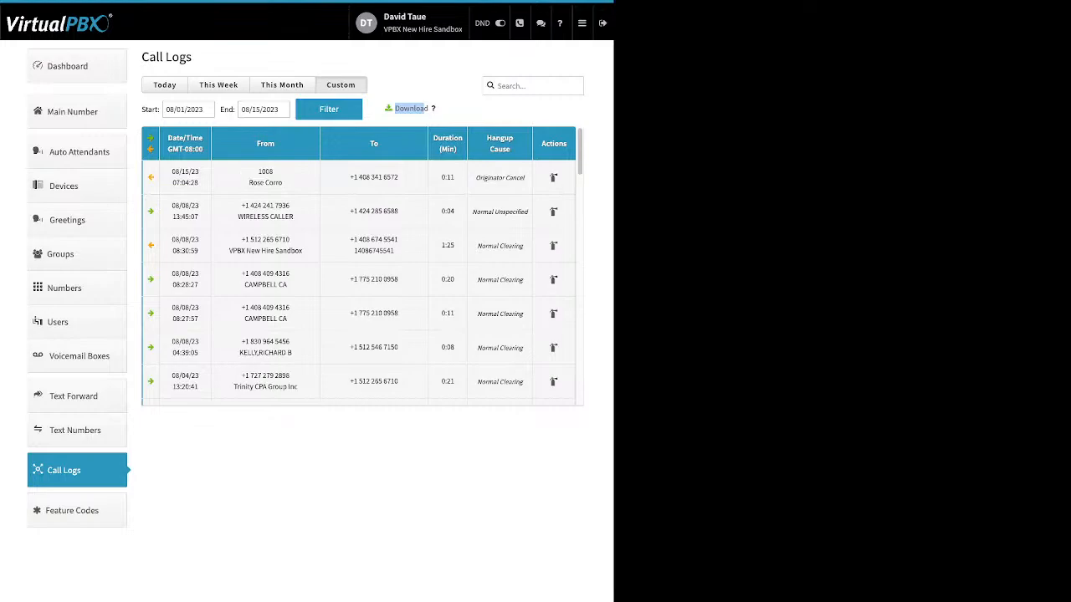
pyautogui.click(190, 109)
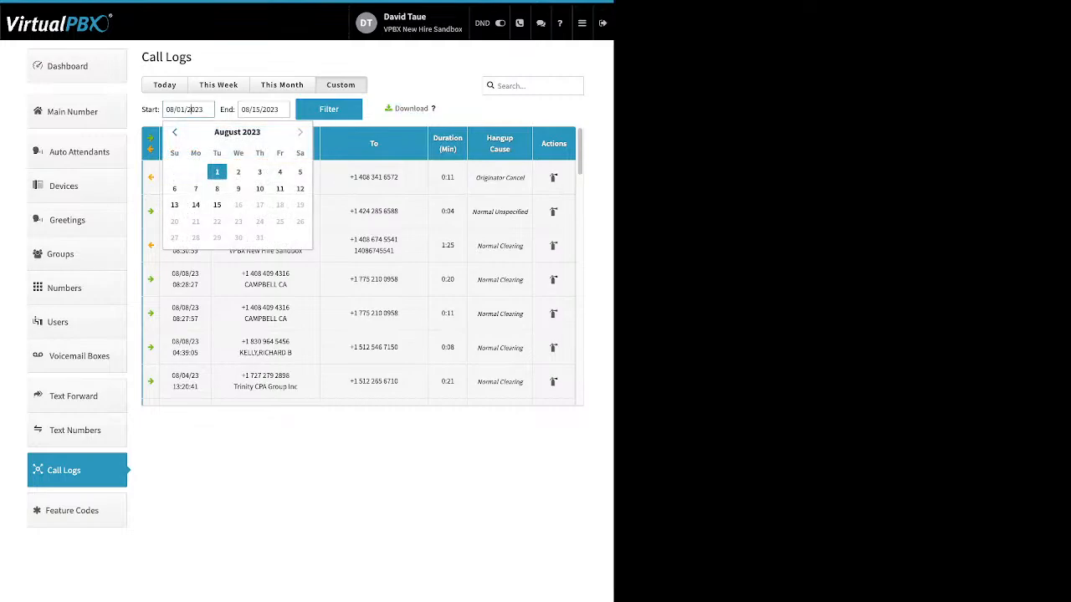
pyautogui.click(175, 132)
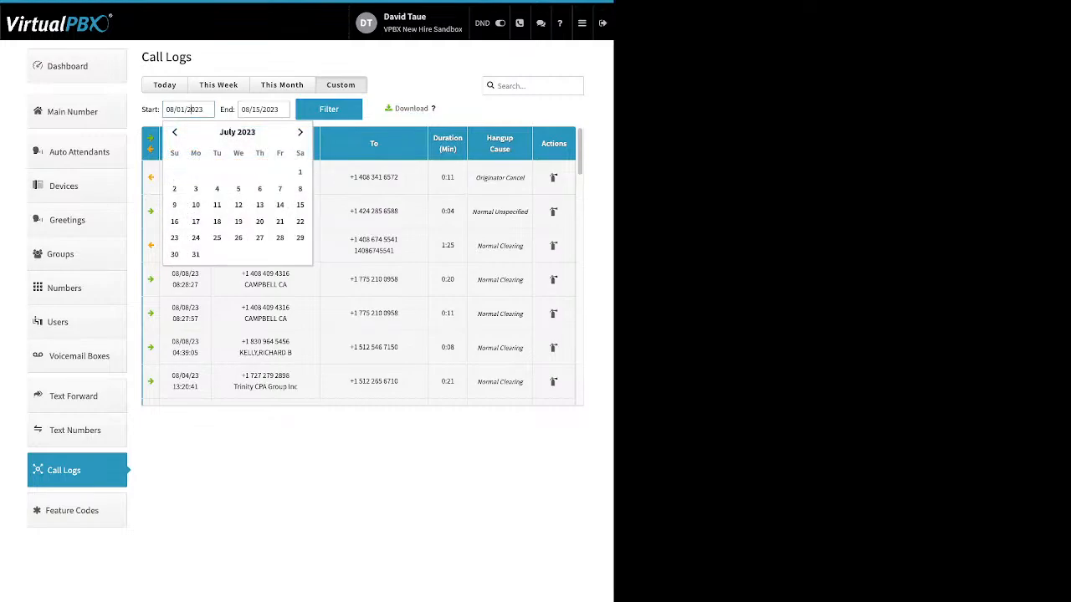
pyautogui.click(300, 172)
pyautogui.click(328, 109)
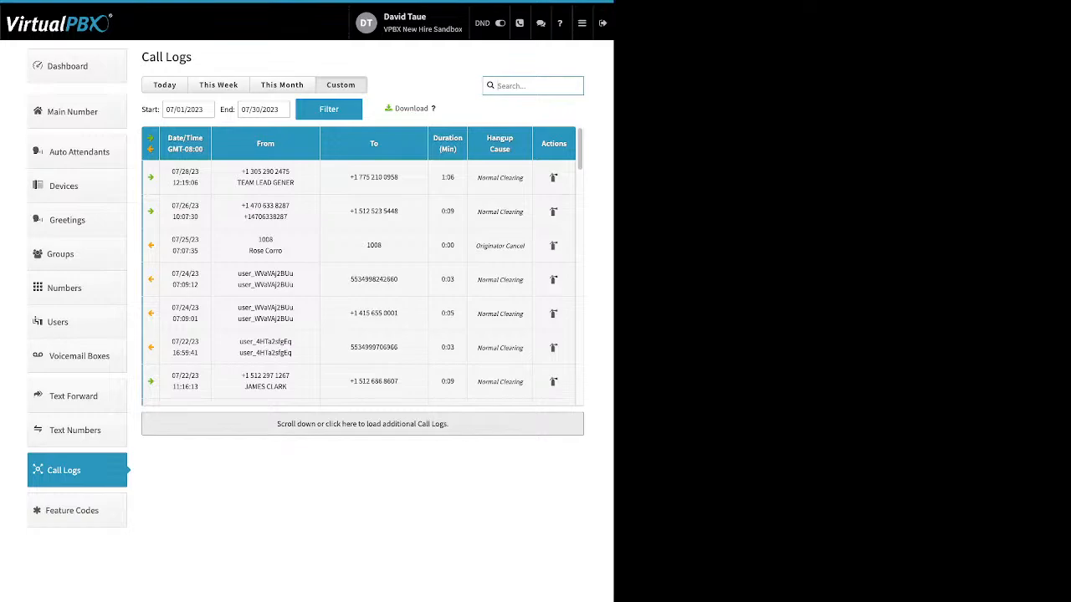
# Step: Open the Feature Codes page and review the available codes
pyautogui.click(76, 510)
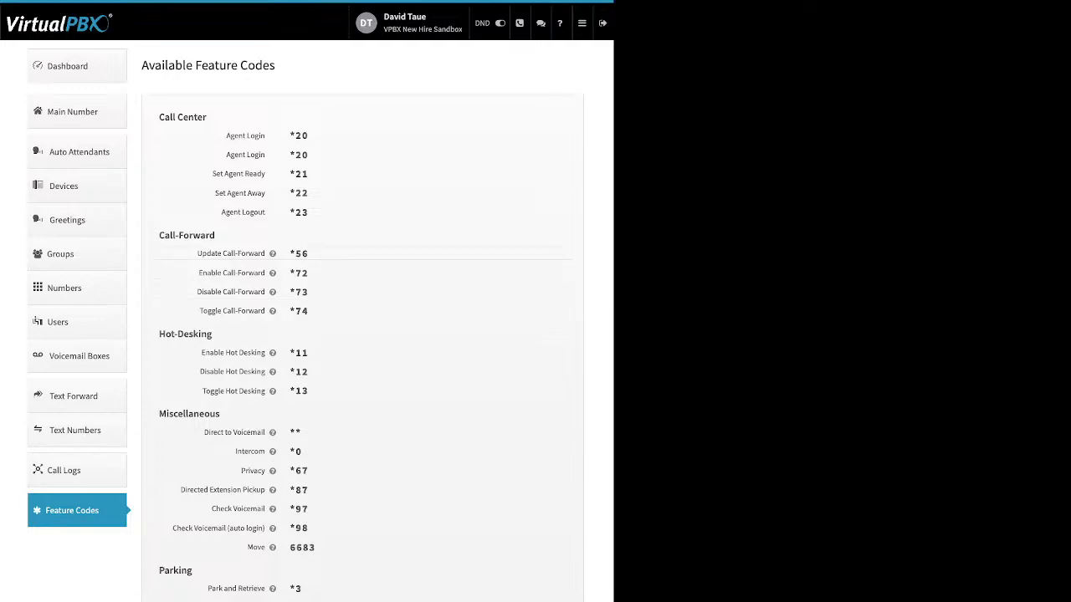
# Step: Open Blacklist Settings, switch to editing blacklists, and open the Scammer list
pyautogui.moveTo(272, 253)
pyautogui.moveTo(582, 23)
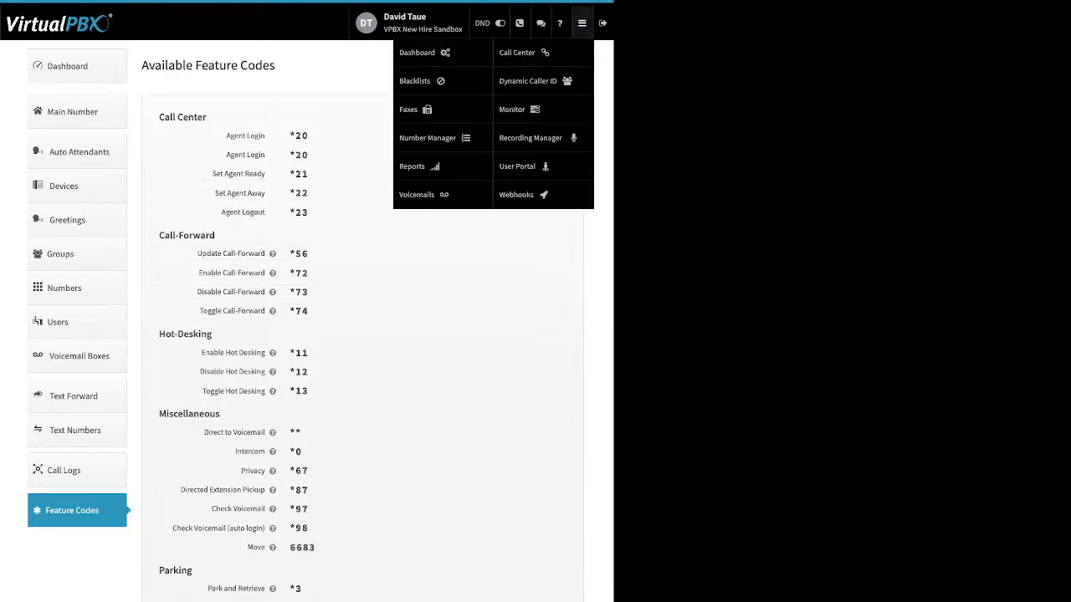
pyautogui.click(416, 81)
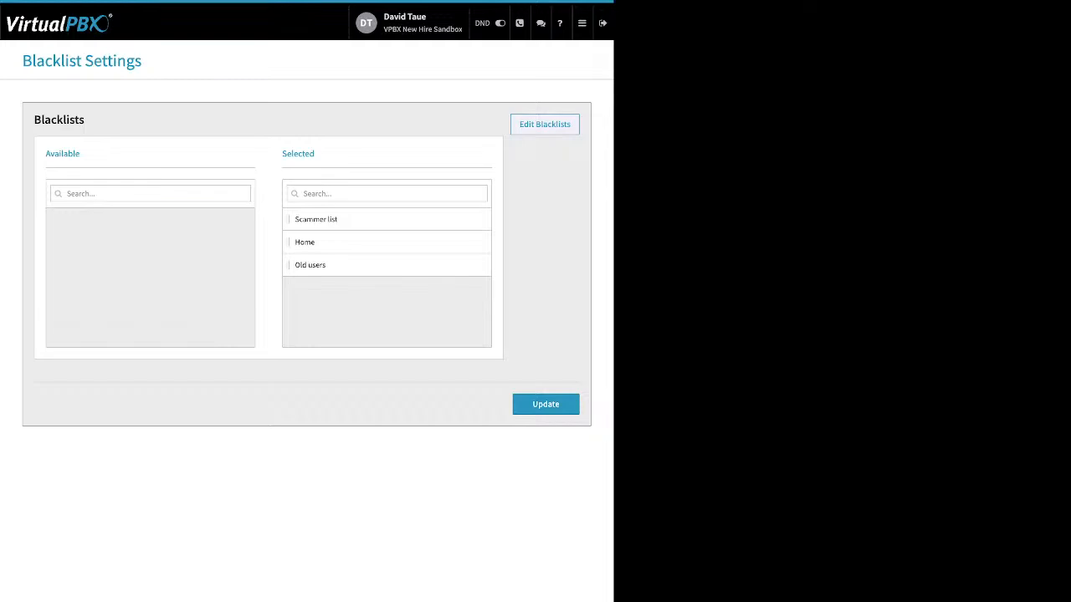
pyautogui.click(545, 125)
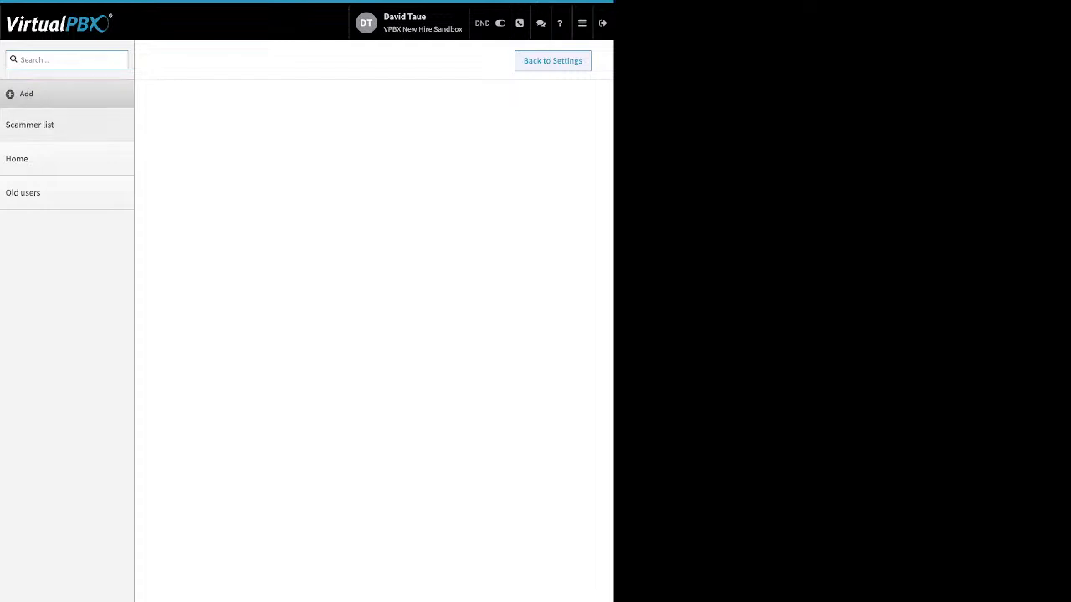
pyautogui.click(30, 125)
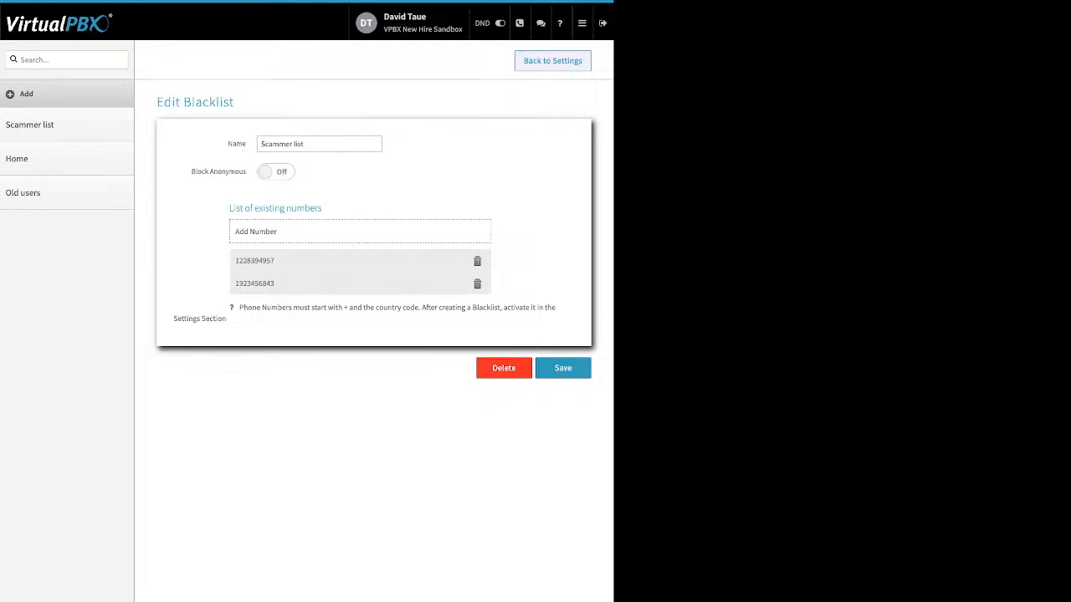
# Step: Toggle Block Anonymous on and off for the Scammer list, then start and cancel adding a number
pyautogui.moveTo(228, 144); pyautogui.dragTo(242, 143)
pyautogui.moveTo(191, 171); pyautogui.dragTo(245, 172)
pyautogui.click(276, 171)
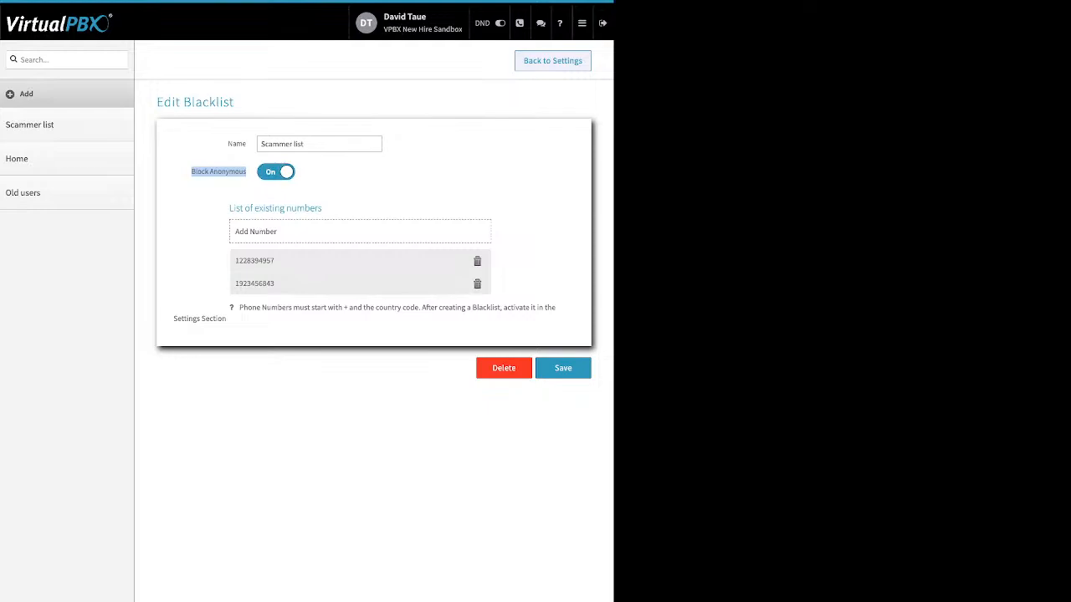
pyautogui.click(276, 172)
pyautogui.click(255, 231)
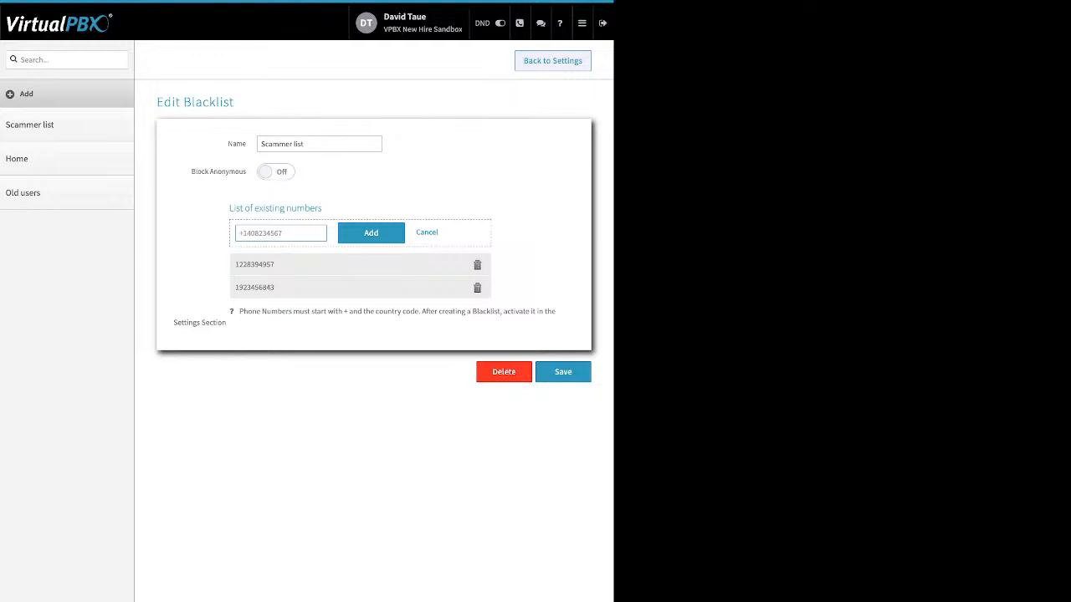
pyautogui.click(426, 233)
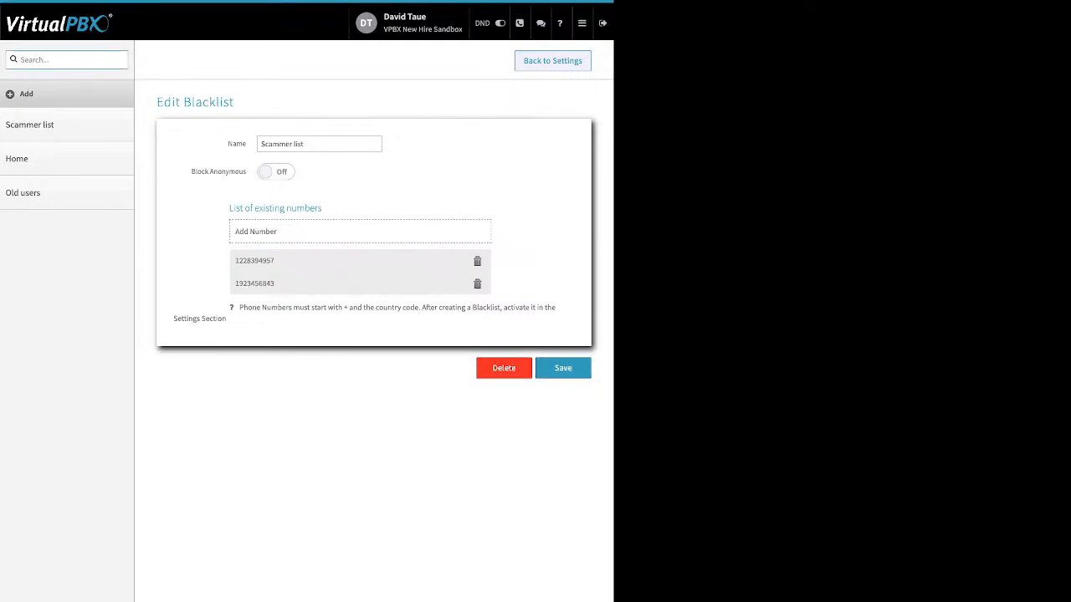
# Step: Return to Blacklist Settings, reposition the Scammer list within the Selected blacklists, and update the settings
pyautogui.click(552, 61)
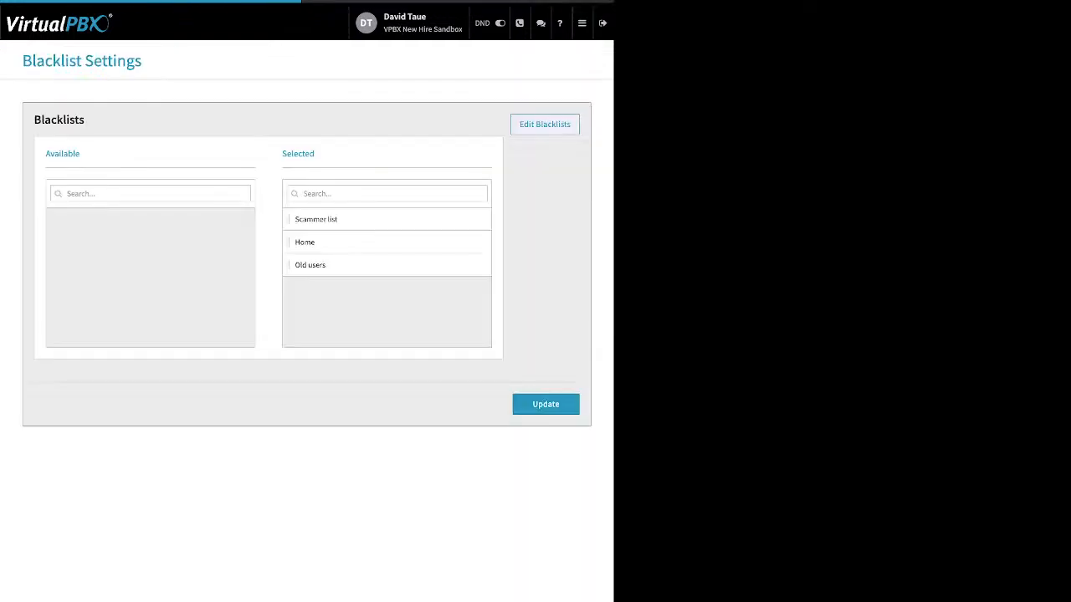
pyautogui.moveTo(281, 154); pyautogui.dragTo(316, 154)
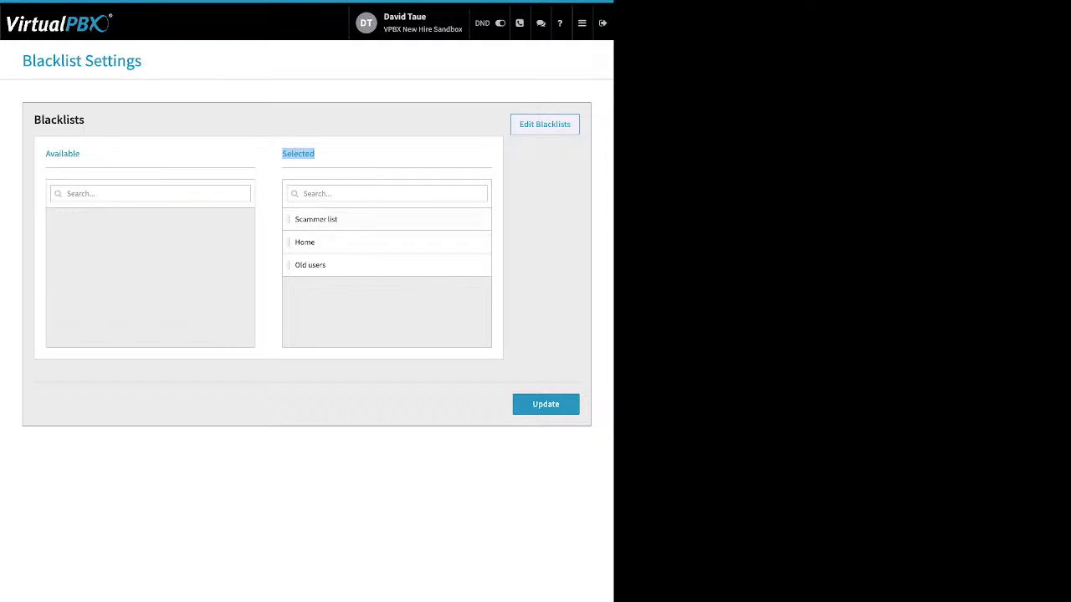
pyautogui.moveTo(360, 219); pyautogui.dragTo(374, 290)
pyautogui.click(546, 404)
# Step: Open Faxes, view inbound faxes for the VPBX New Hire Sandbox's Main Faxbox, and select the received fax
pyautogui.click(582, 23)
pyautogui.moveTo(582, 24)
pyautogui.click(411, 110)
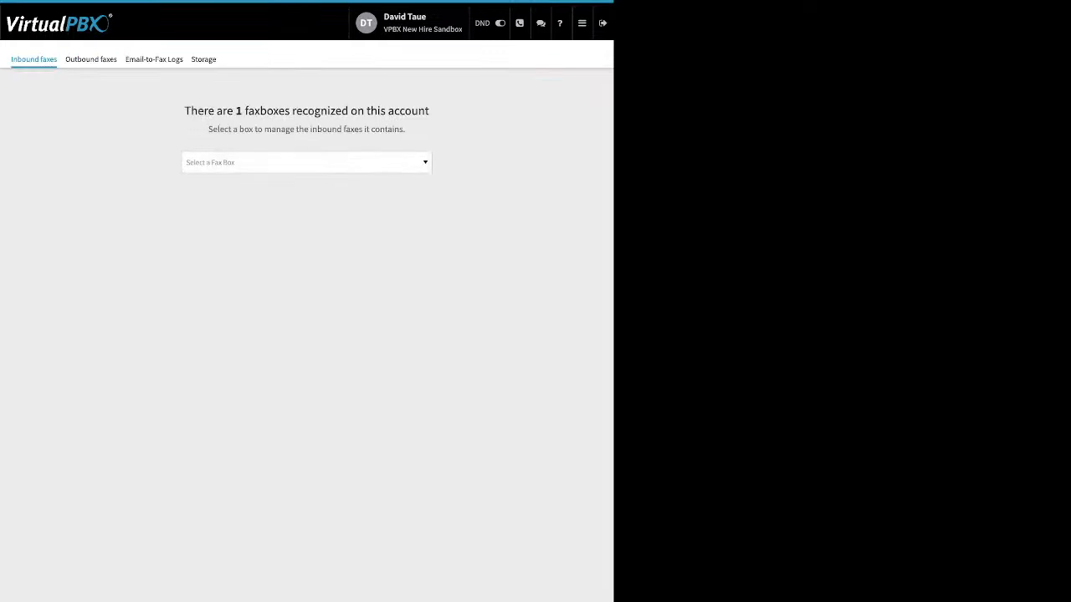
pyautogui.click(306, 162)
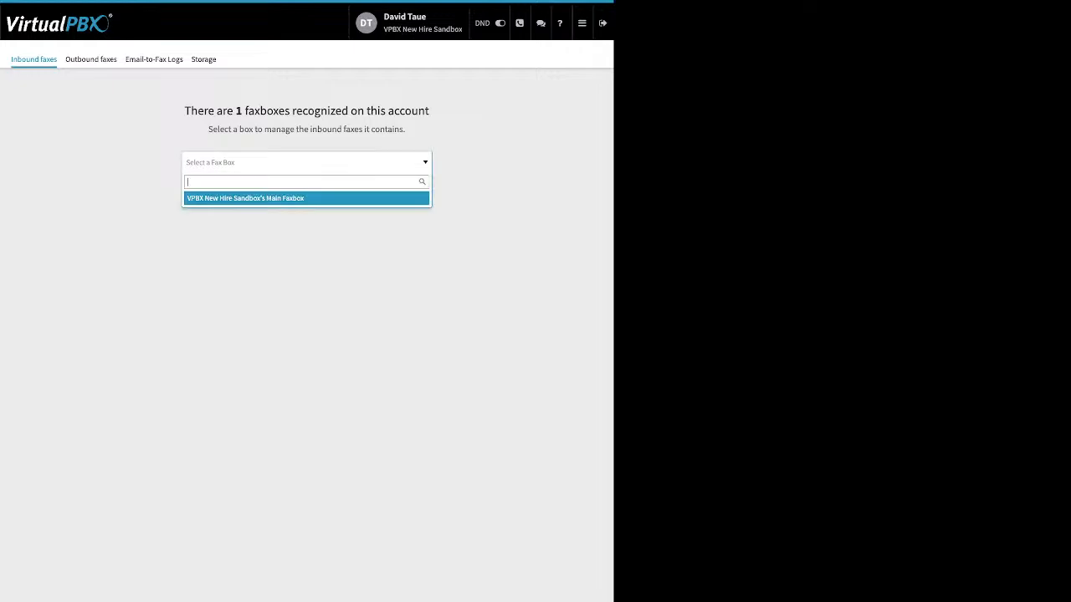
pyautogui.press('Return')
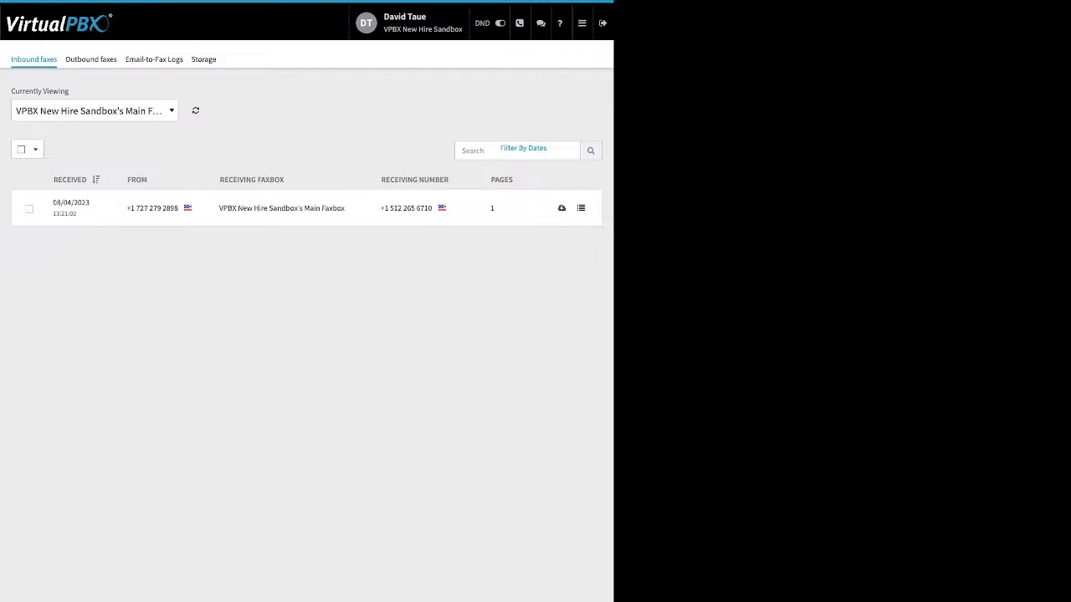
pyautogui.click(29, 209)
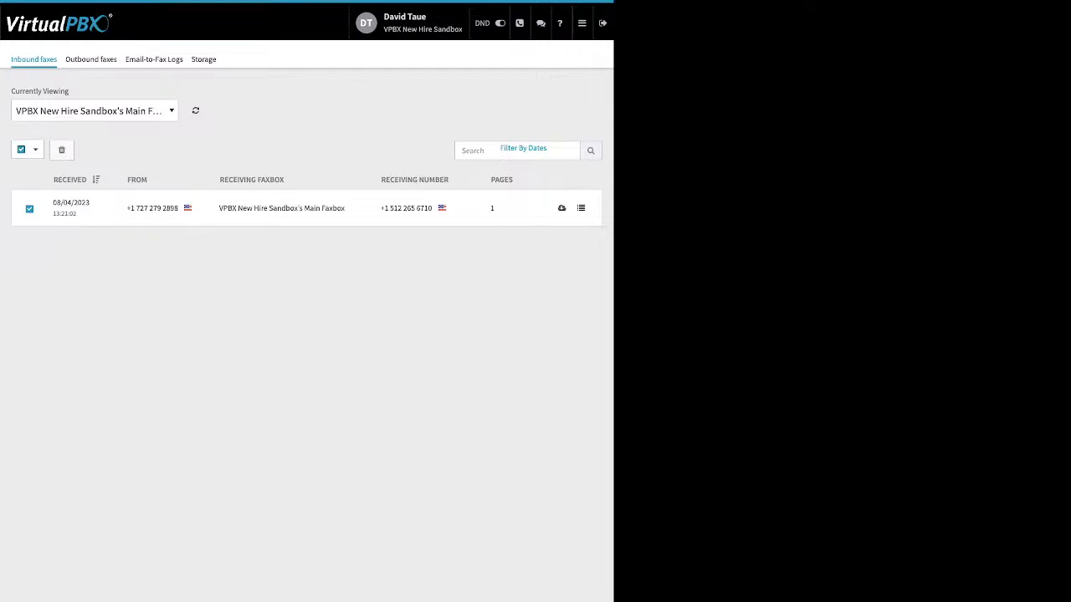
# Step: Switch to outbound faxes and view those sent from the Main Faxbox
pyautogui.click(91, 60)
pyautogui.click(306, 163)
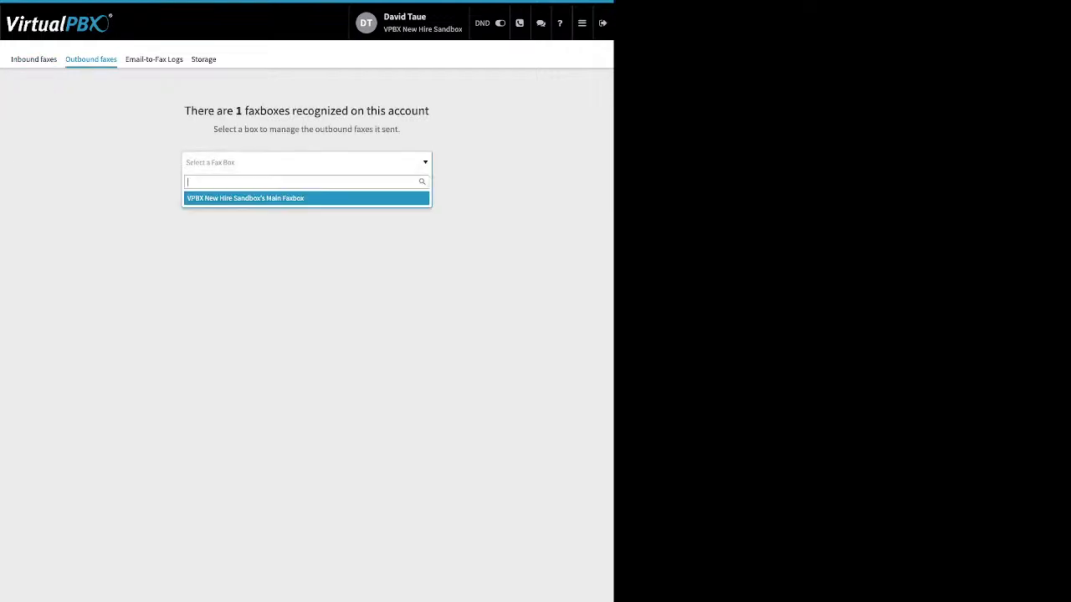
pyautogui.click(306, 198)
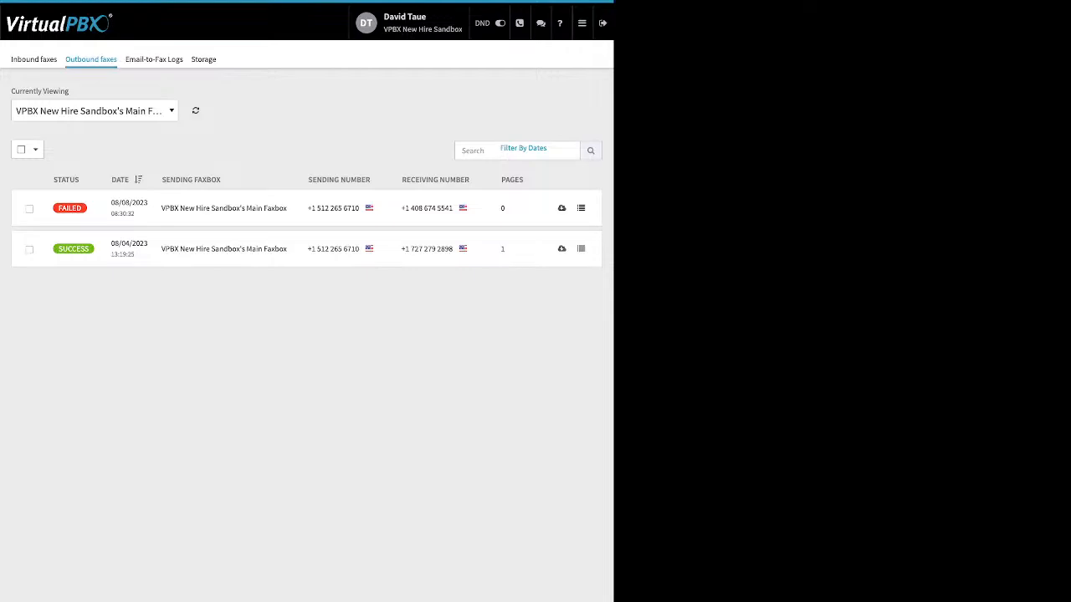
# Step: Open the failed outbound fax's details and scroll through them
pyautogui.moveTo(69, 208)
pyautogui.click(581, 209)
pyautogui.scroll(-4, 306, 173)
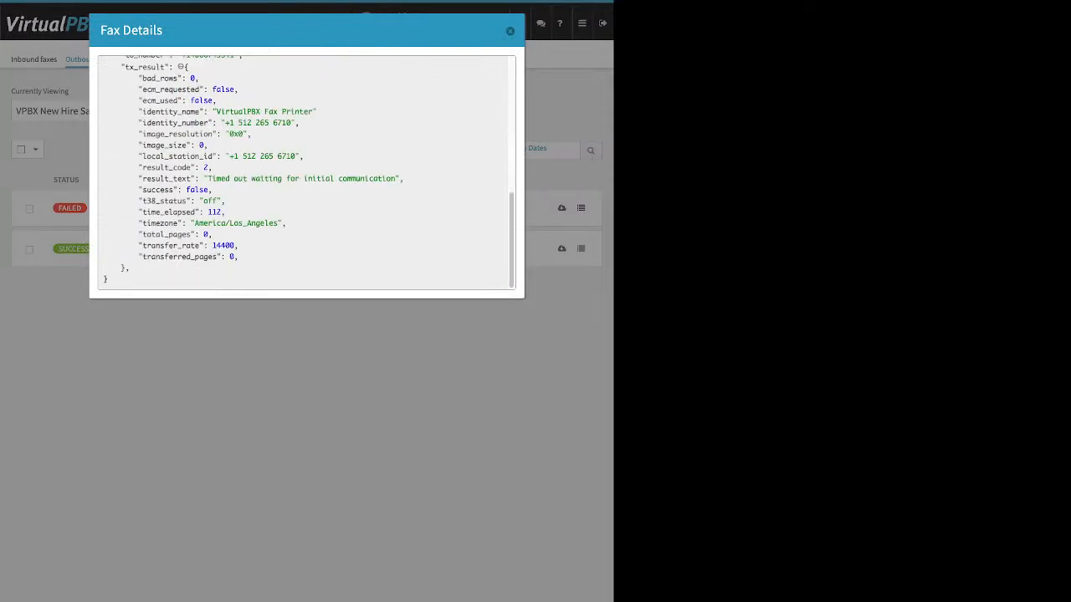
# Step: Highlight the failed fax's timeout result text and close the fax details
pyautogui.moveTo(203, 178)
pyautogui.mouseDown()
pyautogui.moveTo(368, 178)
pyautogui.moveTo(212, 190)
pyautogui.mouseUp()
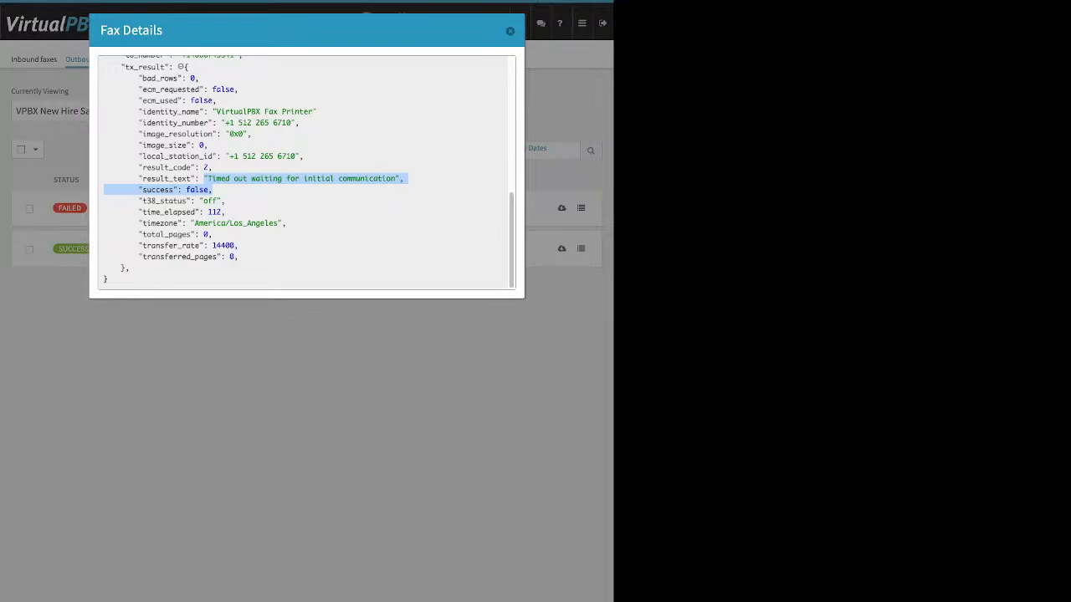
pyautogui.click(509, 31)
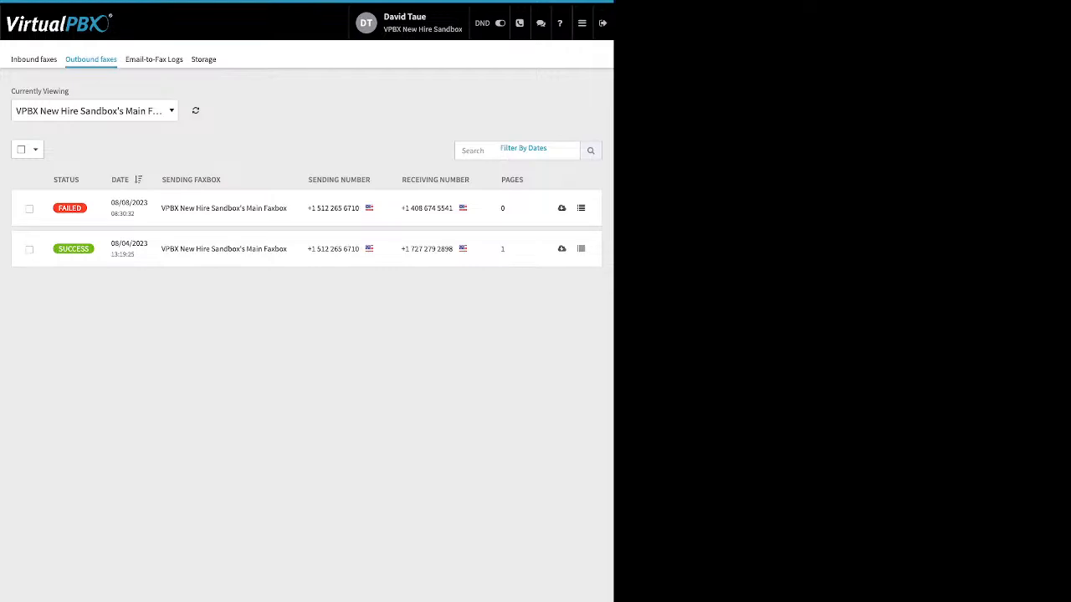
# Step: Open the Email-to-Fax Logs, view the failed entry's technical details, and highlight its sender and recipient addresses
pyautogui.click(154, 59)
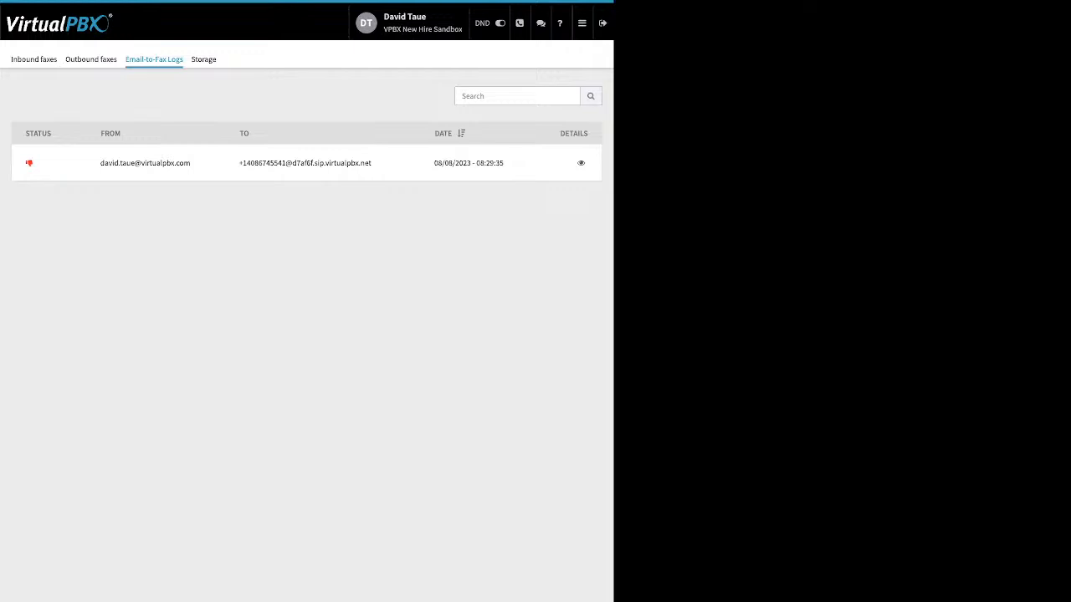
pyautogui.moveTo(561, 133); pyautogui.dragTo(589, 135)
pyautogui.click(580, 163)
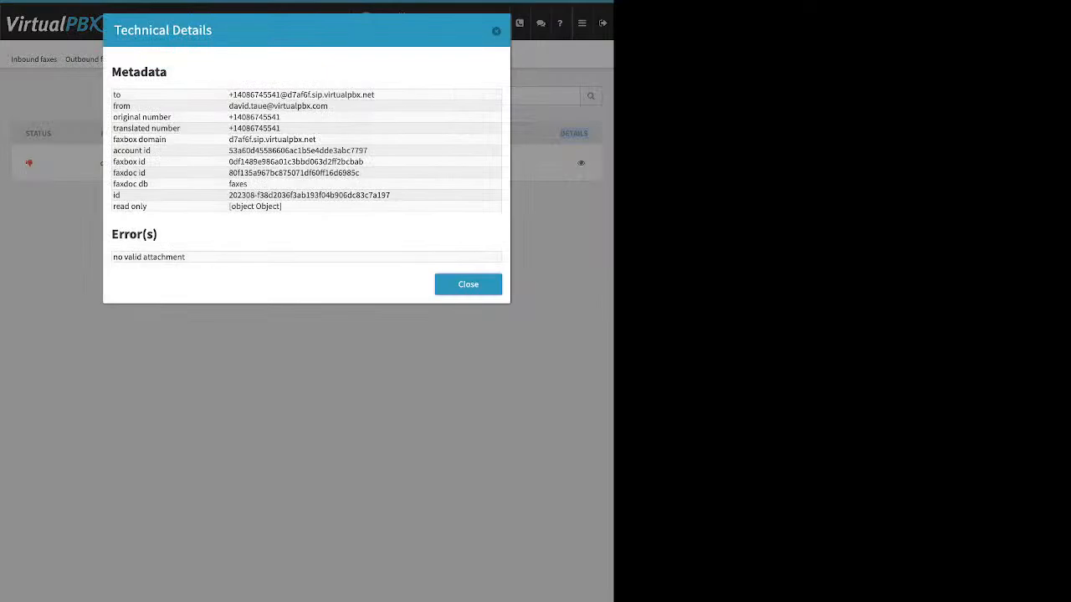
pyautogui.moveTo(186, 258); pyautogui.dragTo(114, 29)
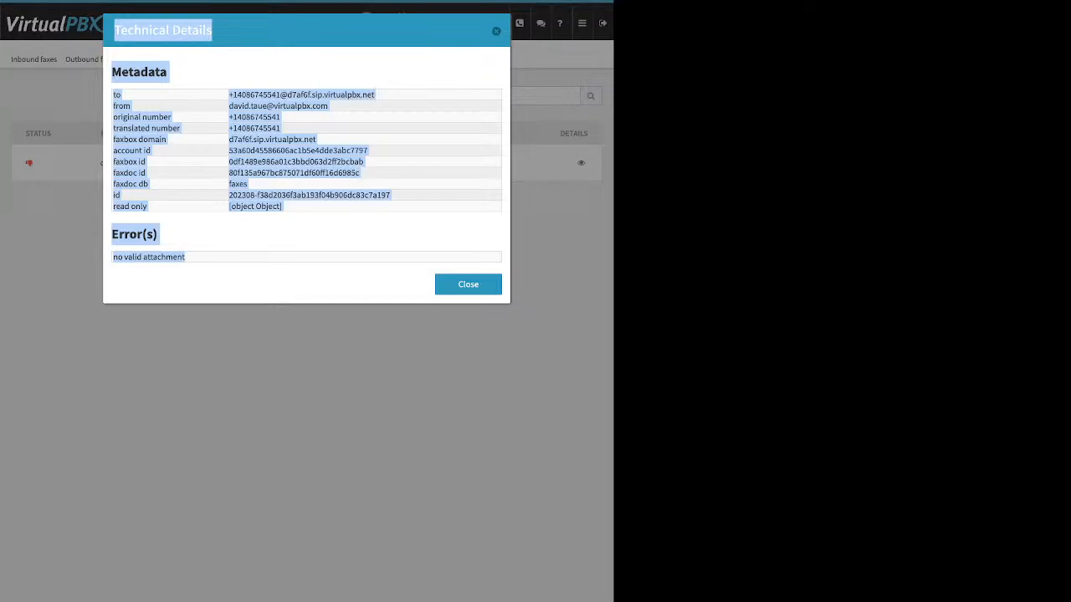
pyautogui.press('Escape')
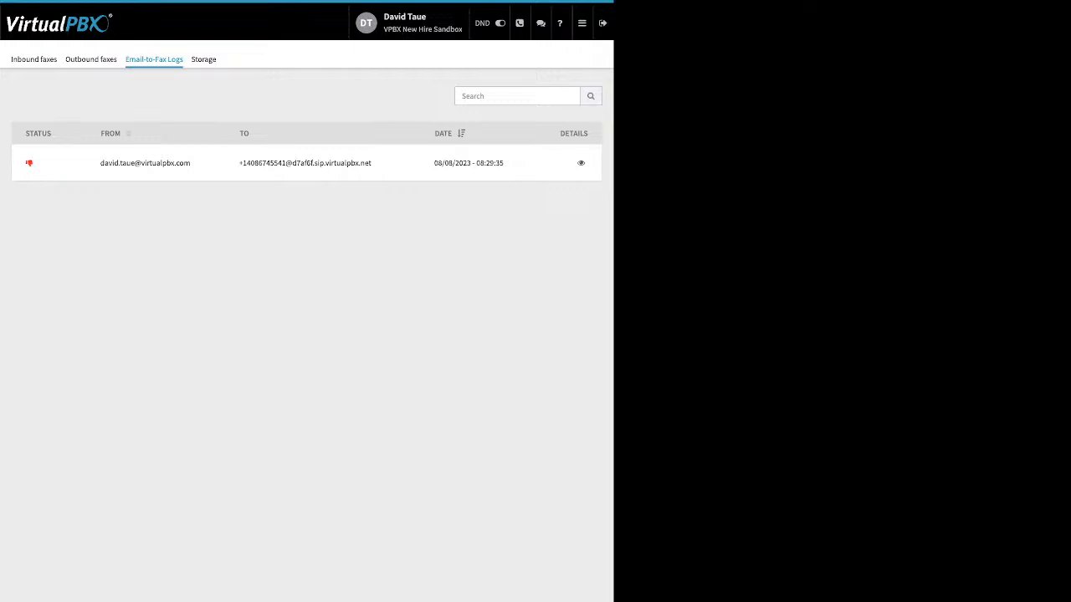
pyautogui.moveTo(191, 163); pyautogui.dragTo(104, 163)
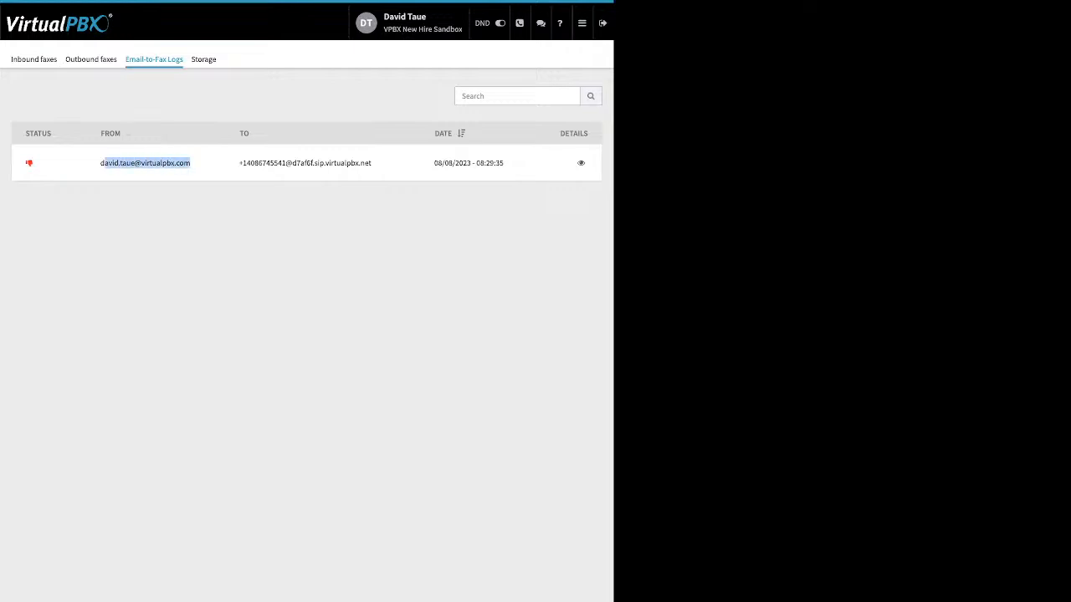
pyautogui.moveTo(371, 163); pyautogui.dragTo(239, 163)
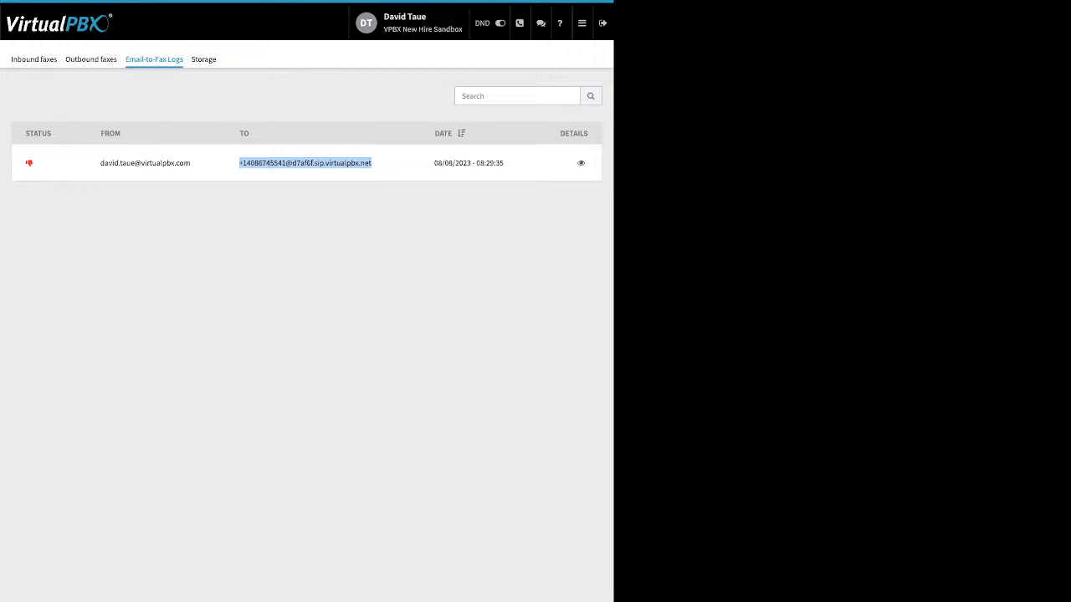
# Step: Open the Number Manager to view the account's spare numbers
pyautogui.click(581, 22)
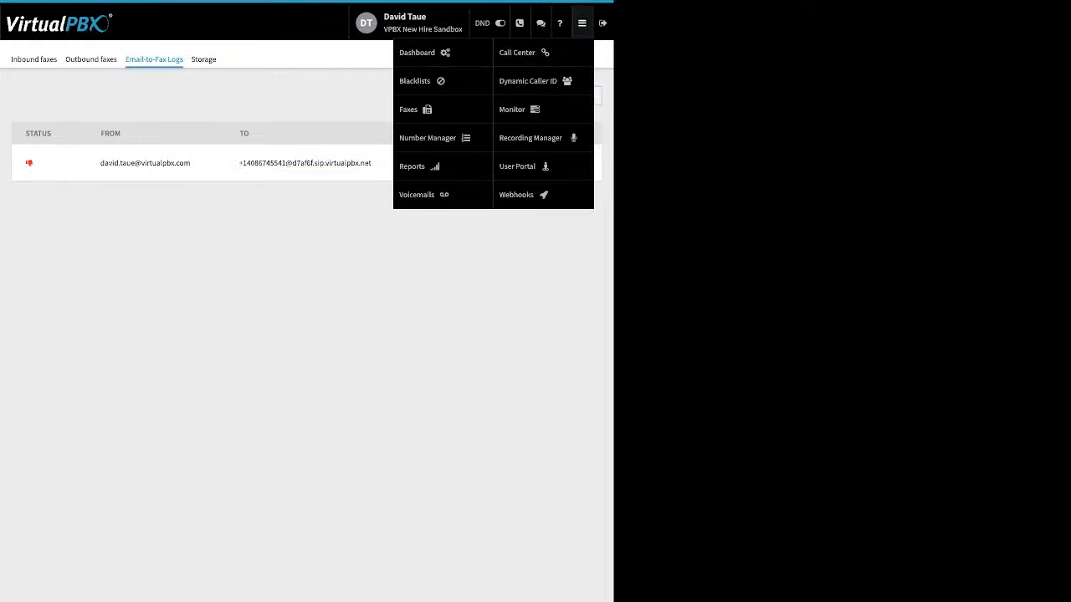
pyautogui.click(427, 138)
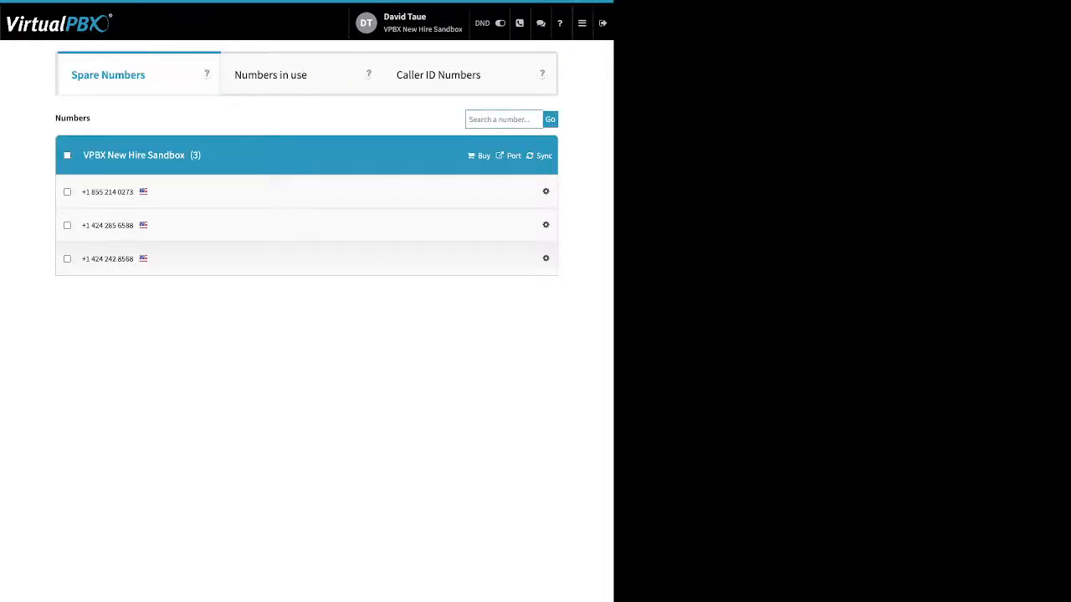
# Step: Open Voicemails and search for and select the signed-in user's voicemail box
pyautogui.click(581, 23)
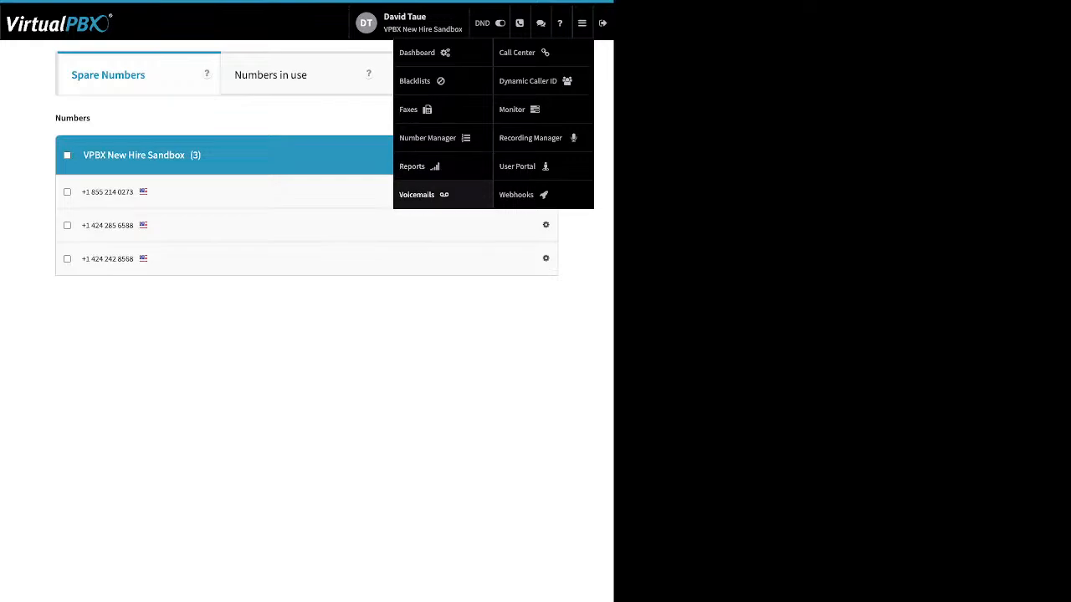
pyautogui.click(416, 194)
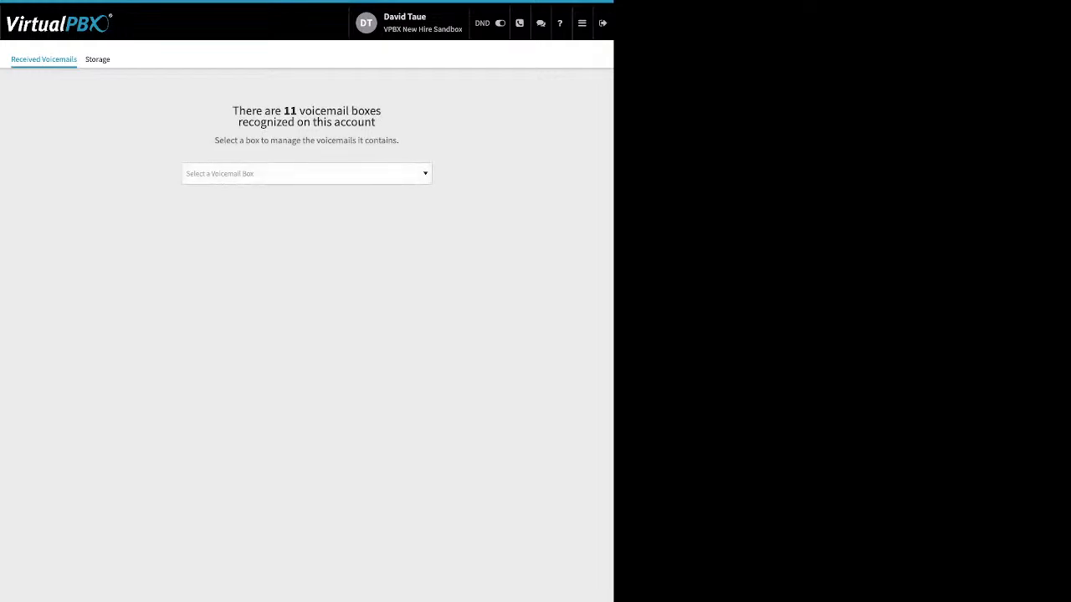
pyautogui.click(306, 174)
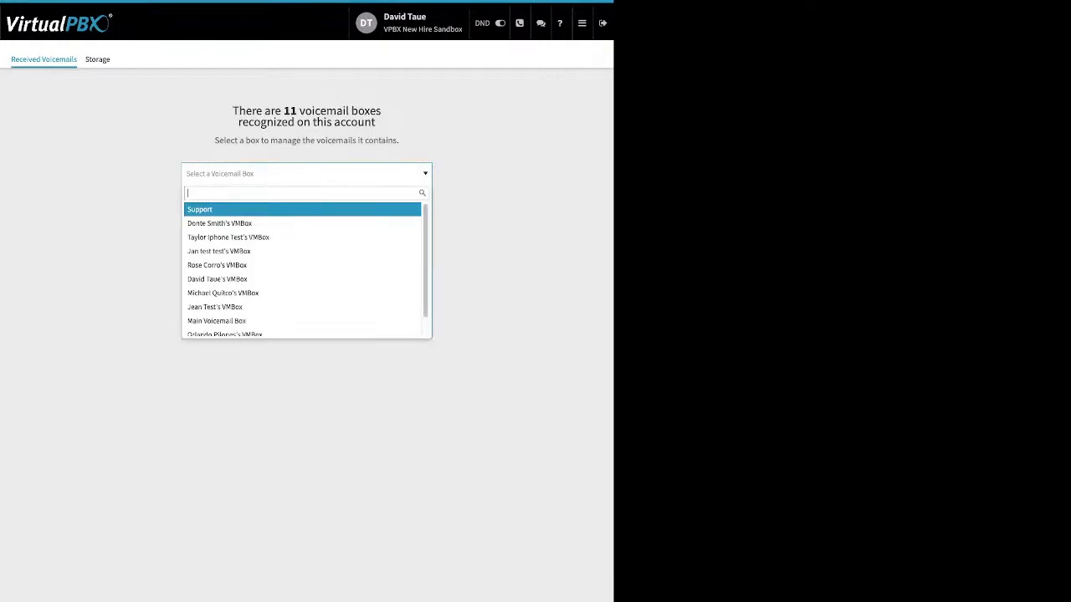
pyautogui.write('da')
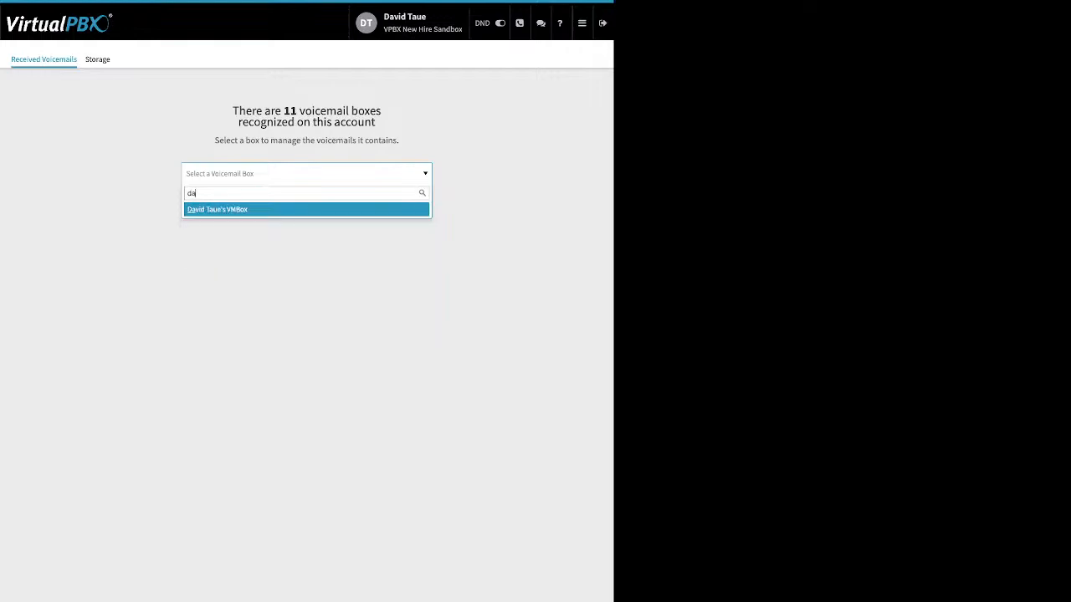
pyautogui.press('Return')
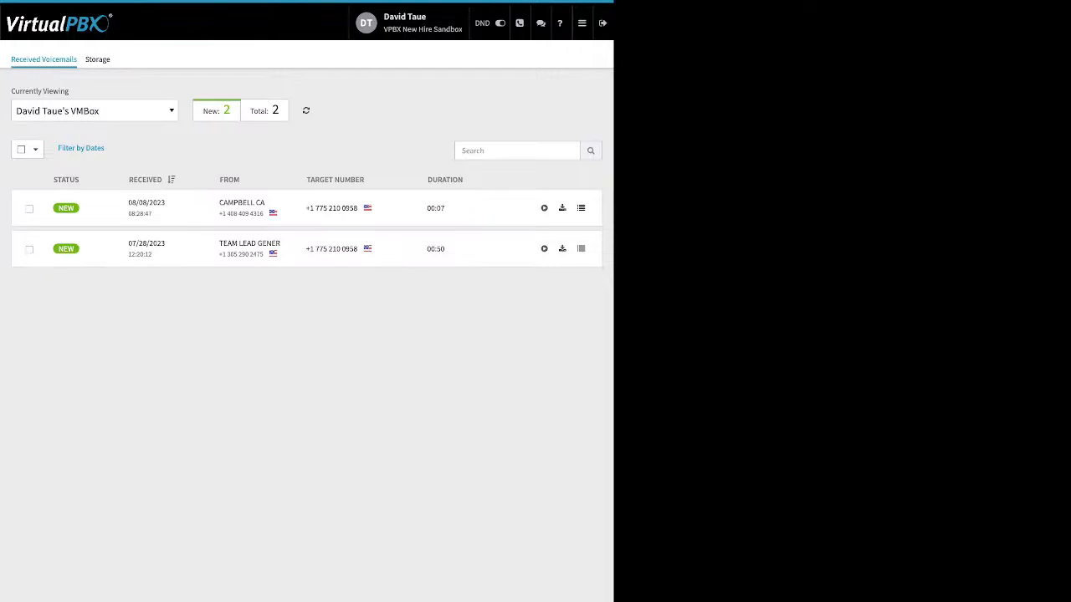
# Step: Select the newest voicemail, browse the Move To destination boxes, then cancel and deselect it
pyautogui.click(29, 208)
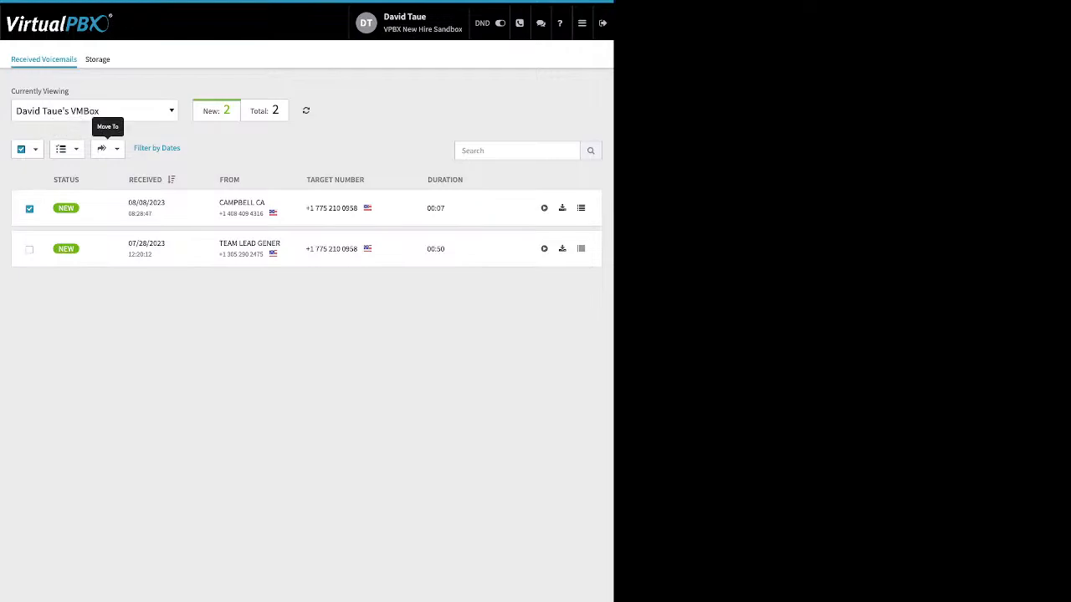
pyautogui.click(104, 148)
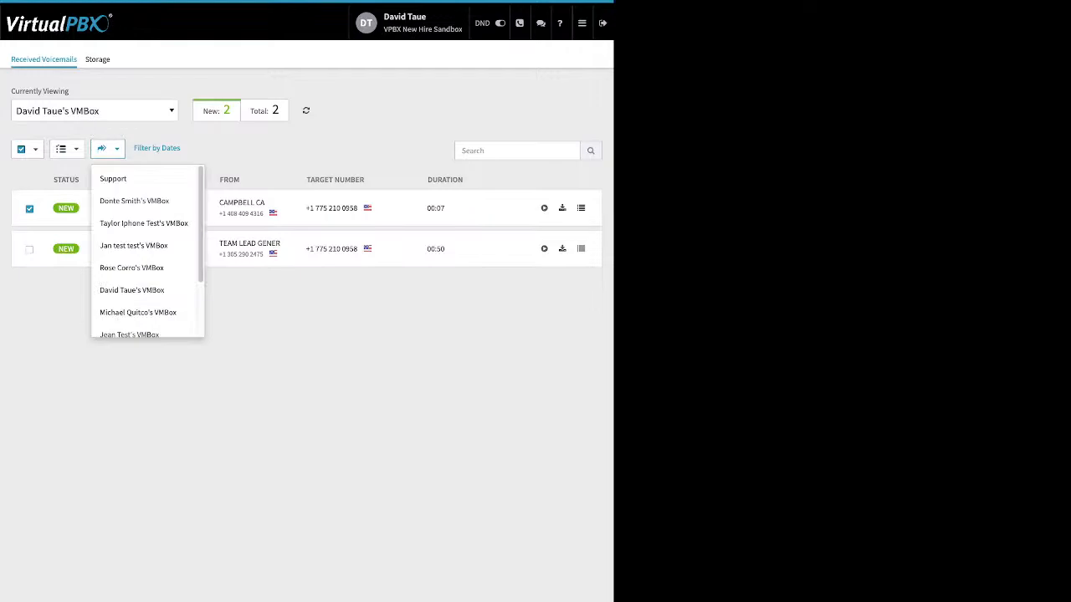
pyautogui.press('Escape')
pyautogui.click(29, 209)
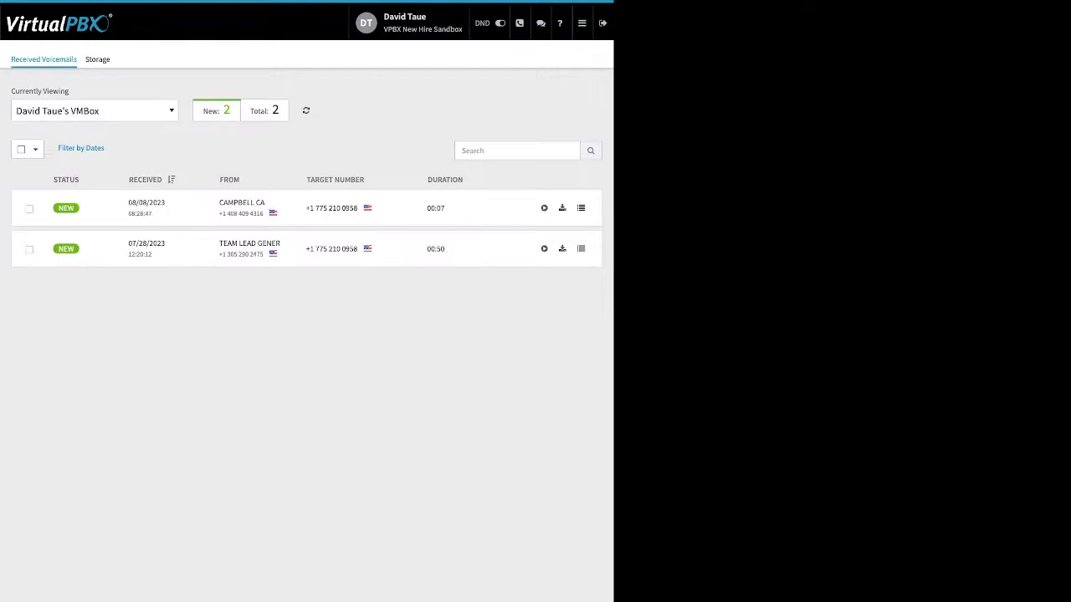
# Step: Open the main navigation menu
pyautogui.click(581, 23)
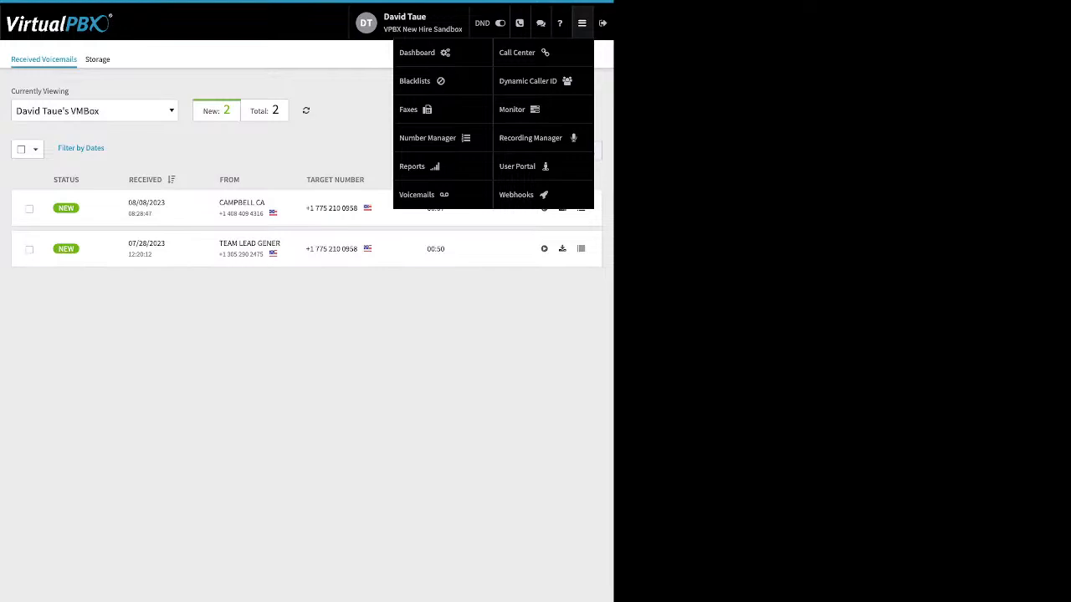
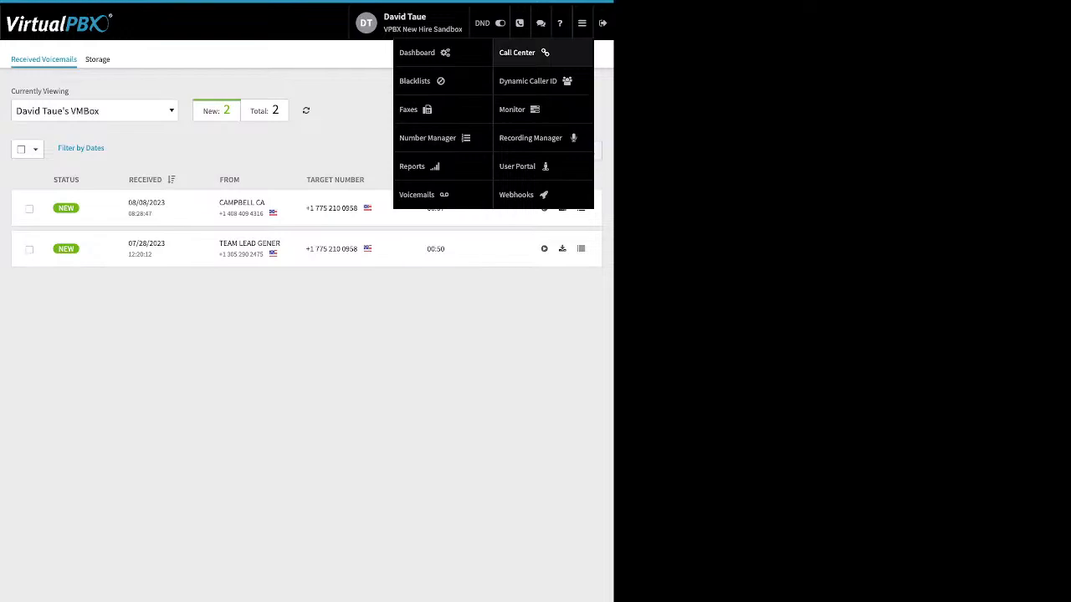
# Step: Open Dynamic Caller ID and review the Vegas and San Jose rules' settings, closing each without saving
pyautogui.click(527, 81)
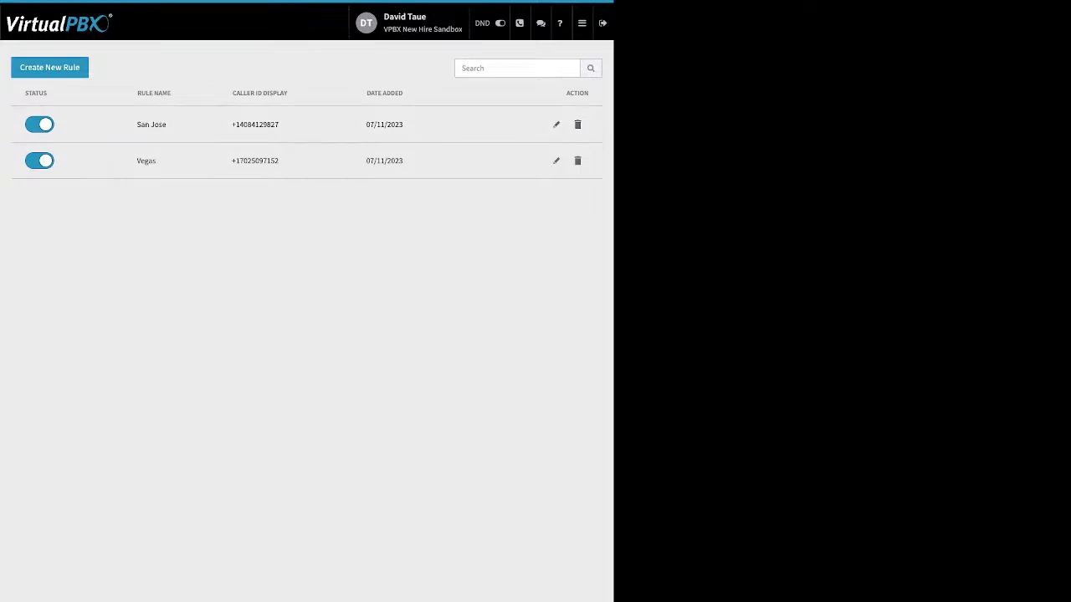
pyautogui.click(556, 161)
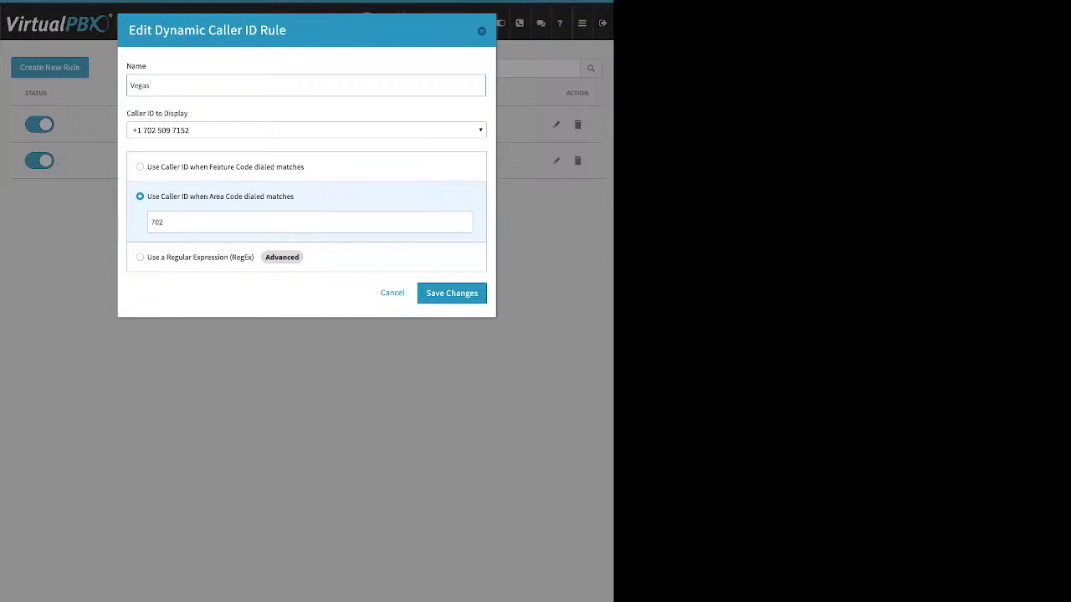
pyautogui.click(165, 222)
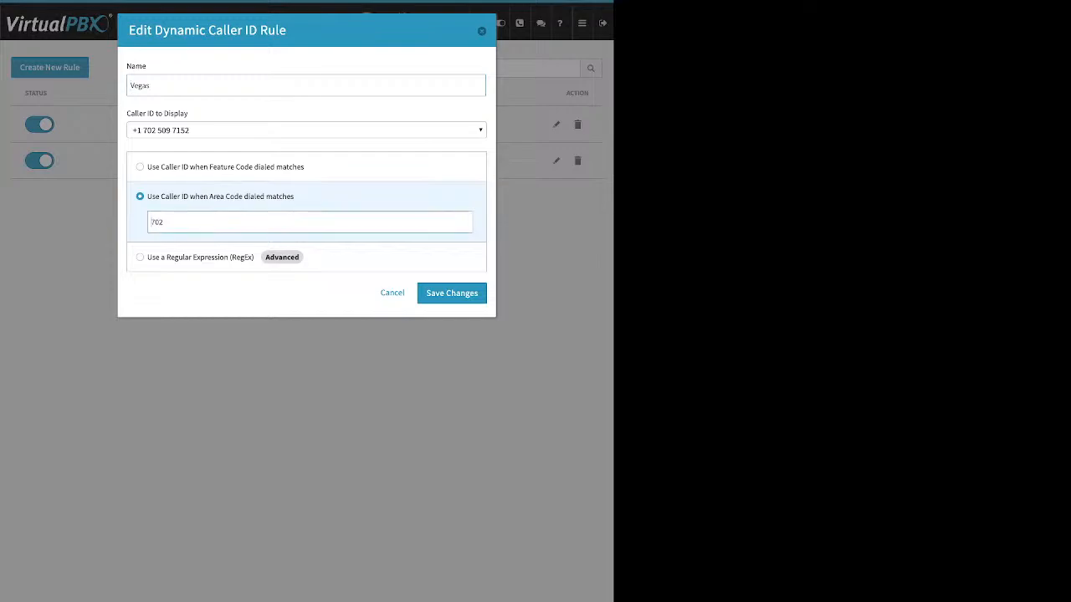
pyautogui.moveTo(165, 223); pyautogui.dragTo(150, 222)
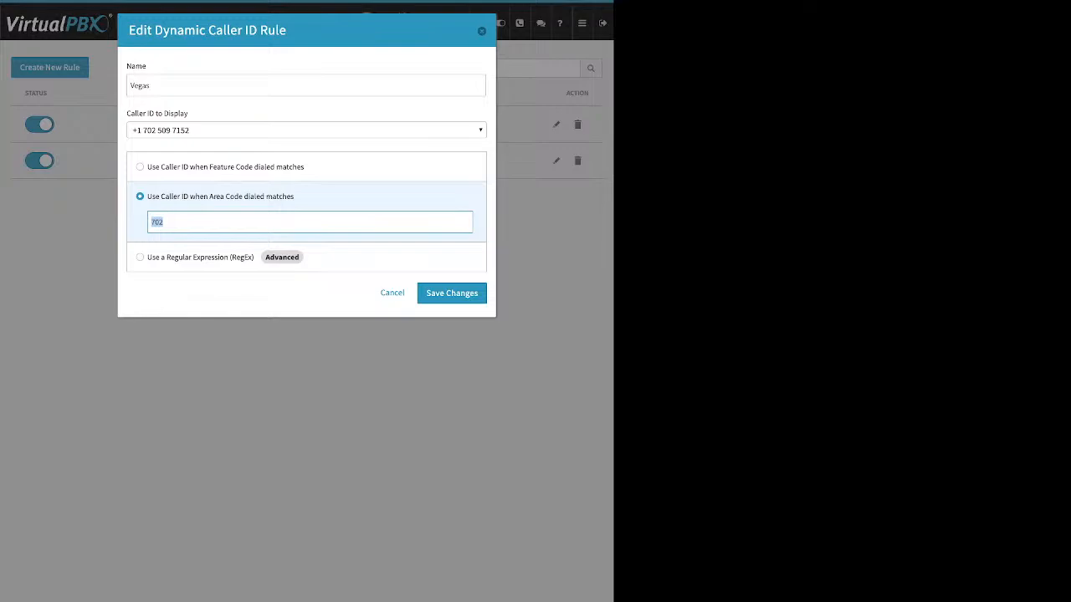
pyautogui.press('Escape')
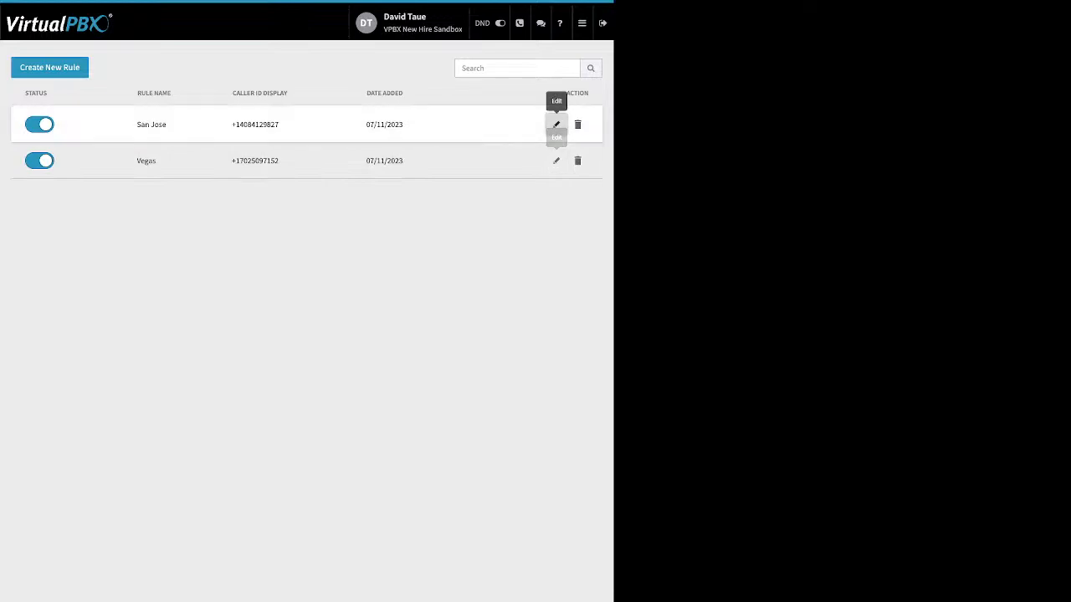
pyautogui.click(556, 124)
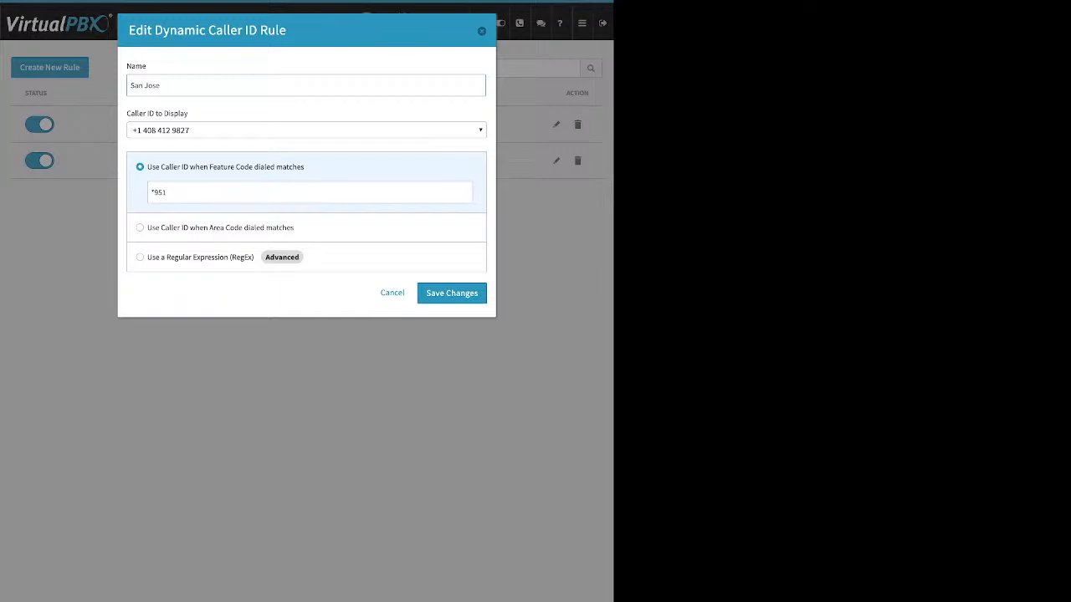
pyautogui.press('Tab')
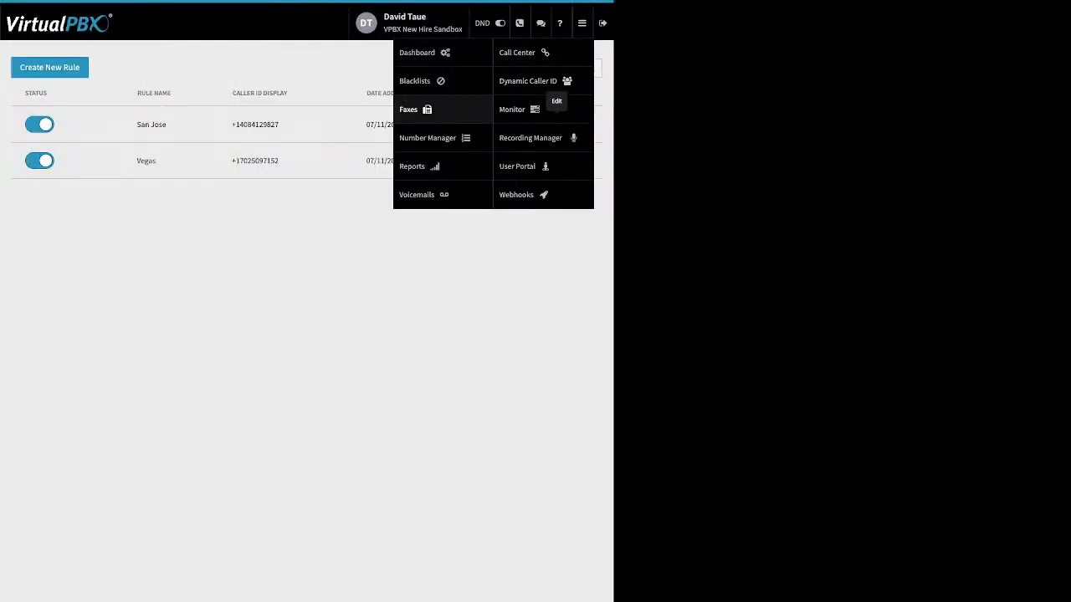
# Step: Open Monitor and browse the employee status filters and the Devices view
pyautogui.click(520, 109)
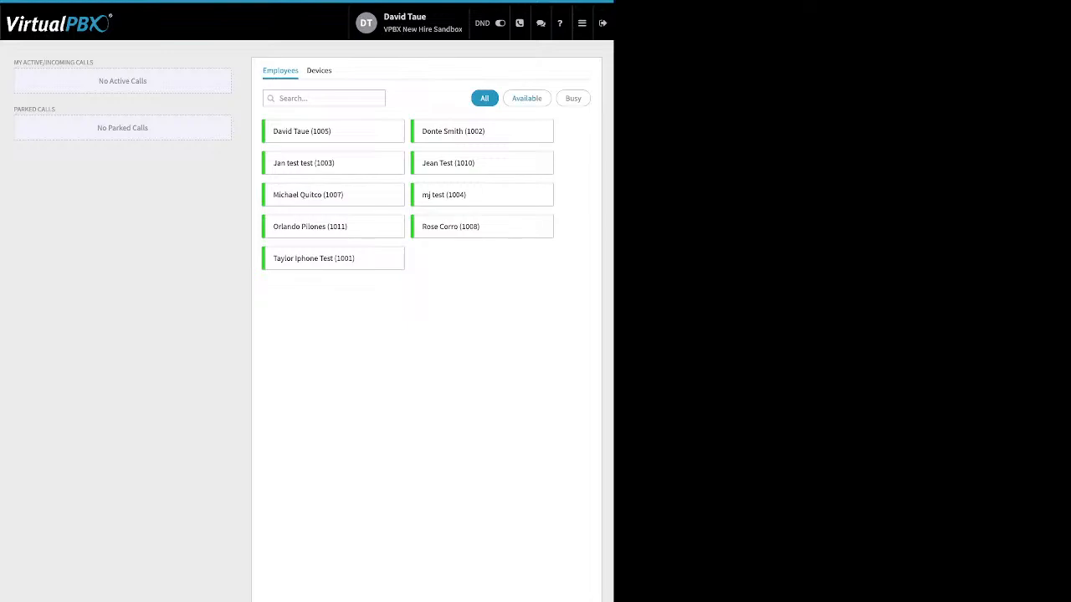
pyautogui.click(526, 98)
pyautogui.click(573, 98)
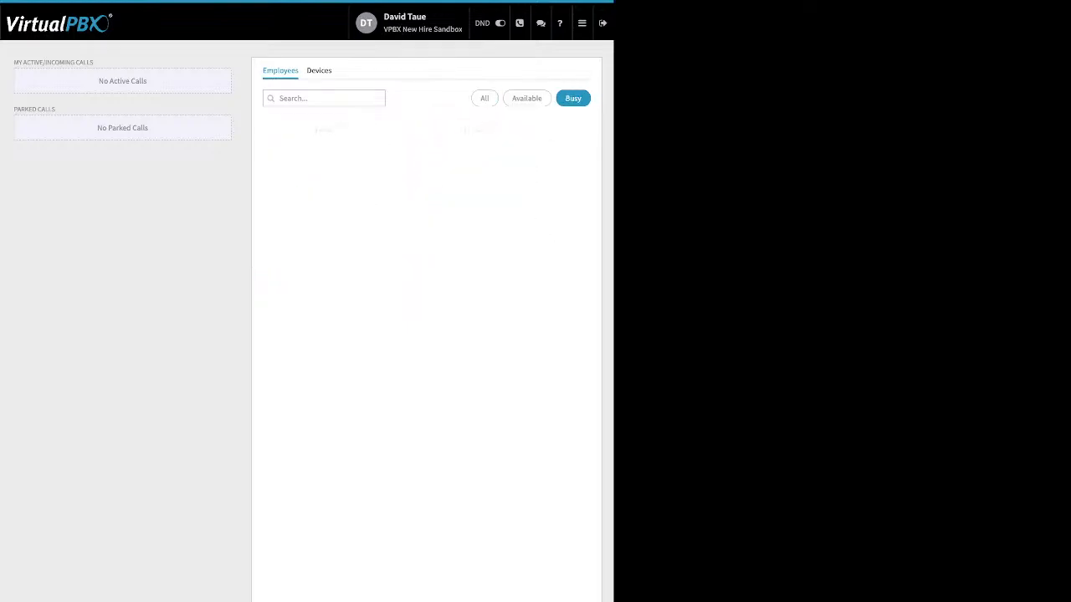
pyautogui.click(485, 98)
pyautogui.click(318, 70)
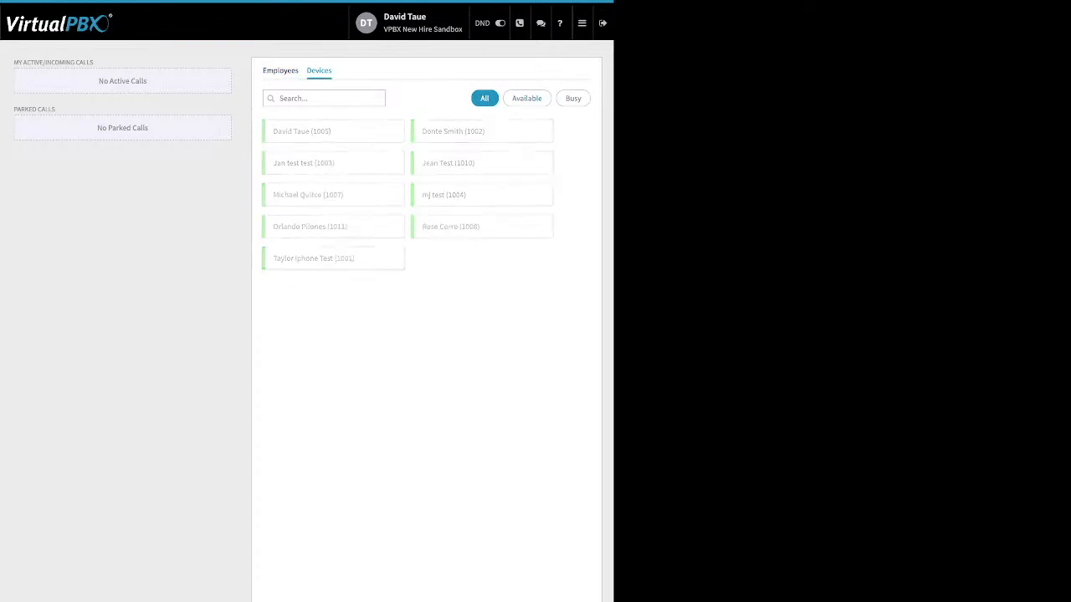
pyautogui.click(280, 70)
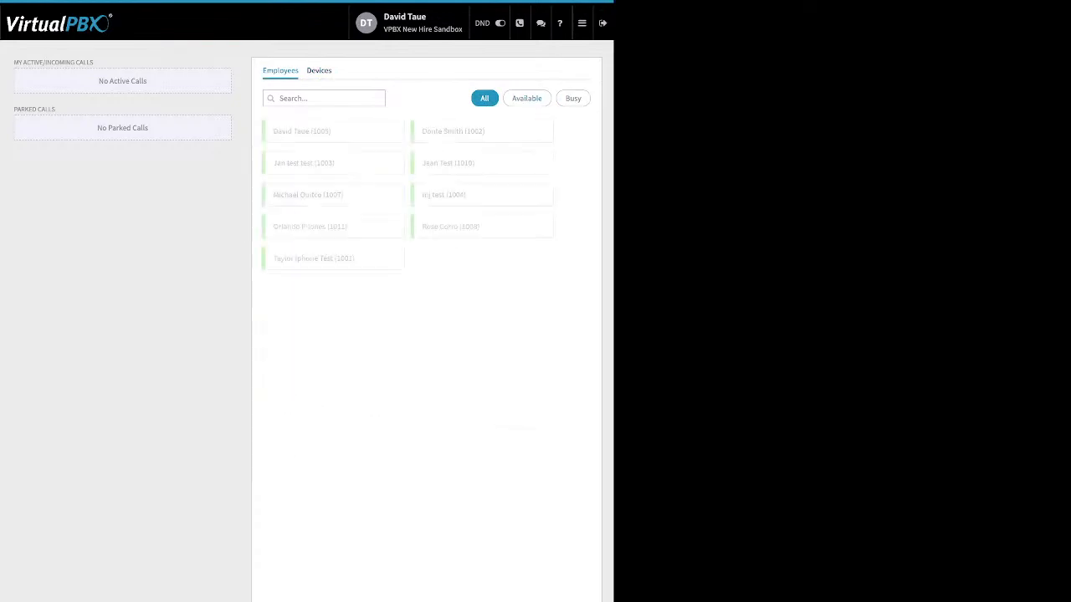
pyautogui.moveTo(94, 62); pyautogui.dragTo(23, 62)
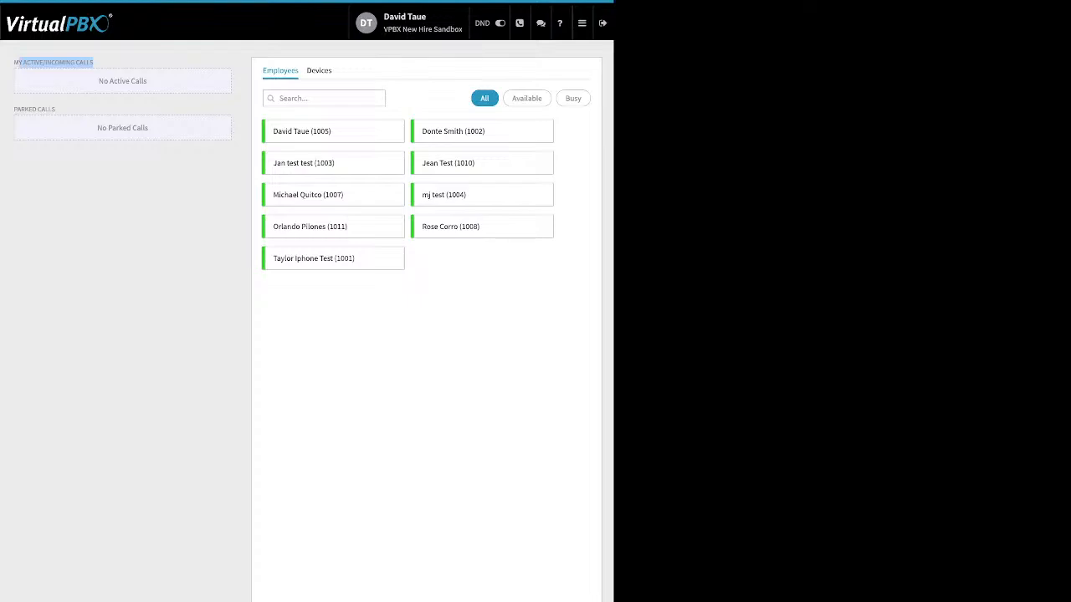
pyautogui.moveTo(57, 110); pyautogui.dragTo(14, 110)
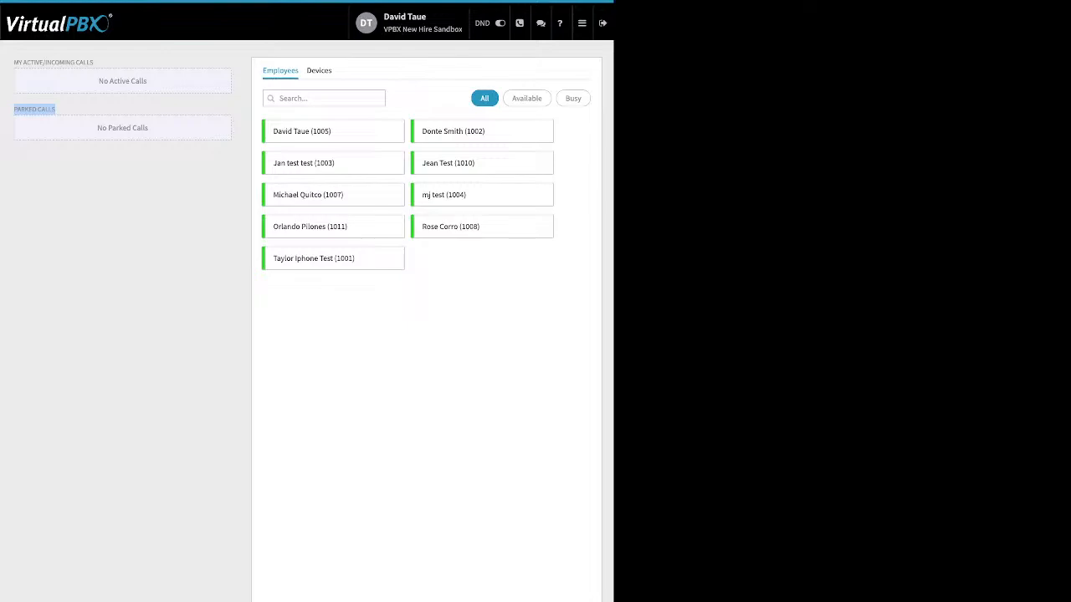
# Step: Open Webhooks and open the New Webhook form to review its fields
pyautogui.click(581, 22)
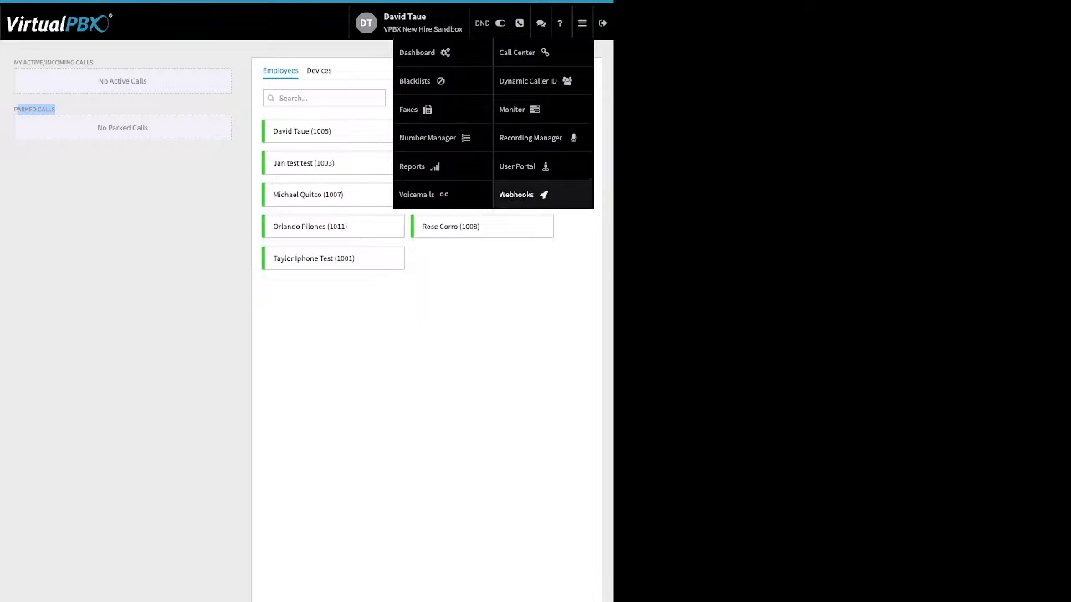
pyautogui.click(516, 195)
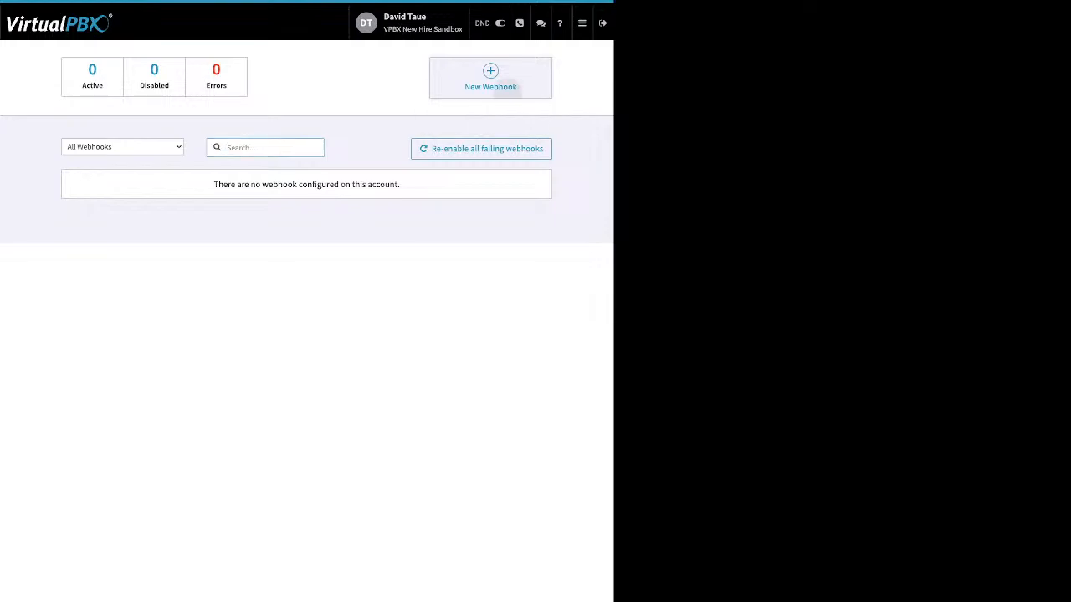
pyautogui.click(491, 78)
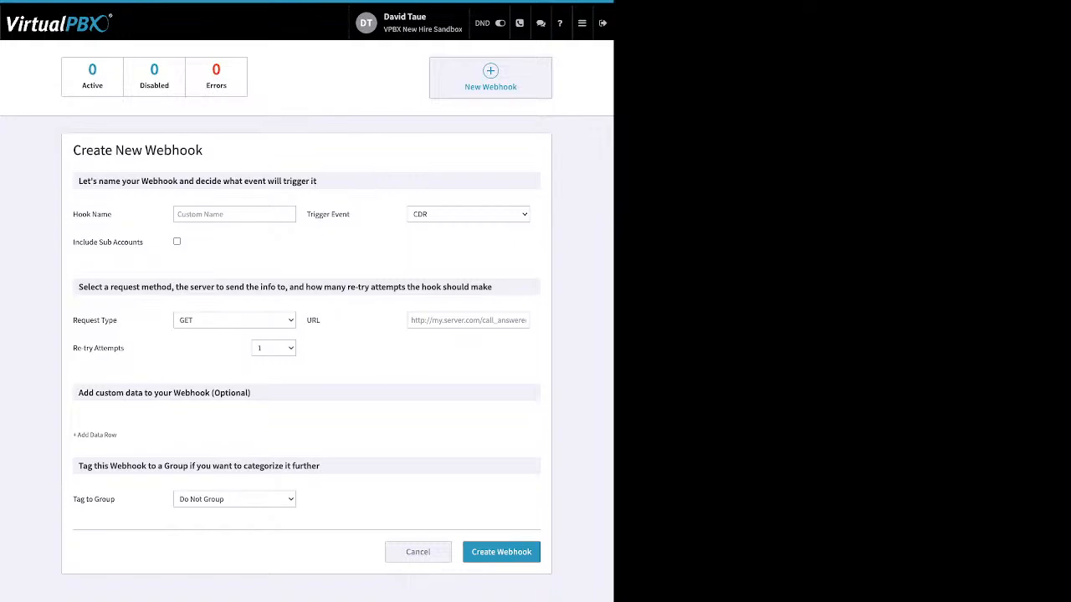
# Step: Open the User Portal and select the newest voicemail to review its bulk options
pyautogui.click(583, 24)
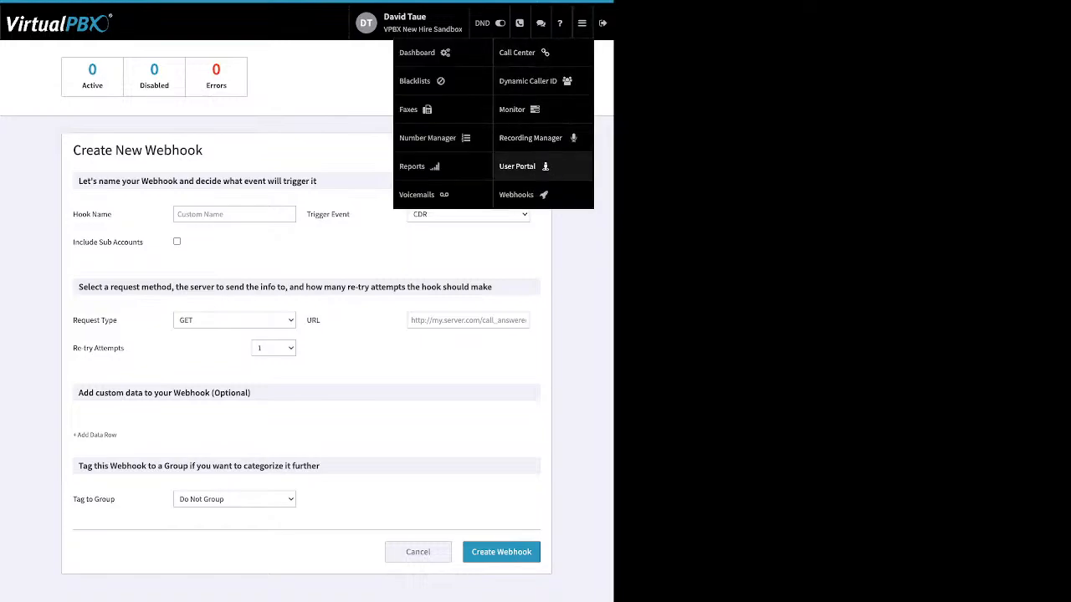
pyautogui.click(540, 166)
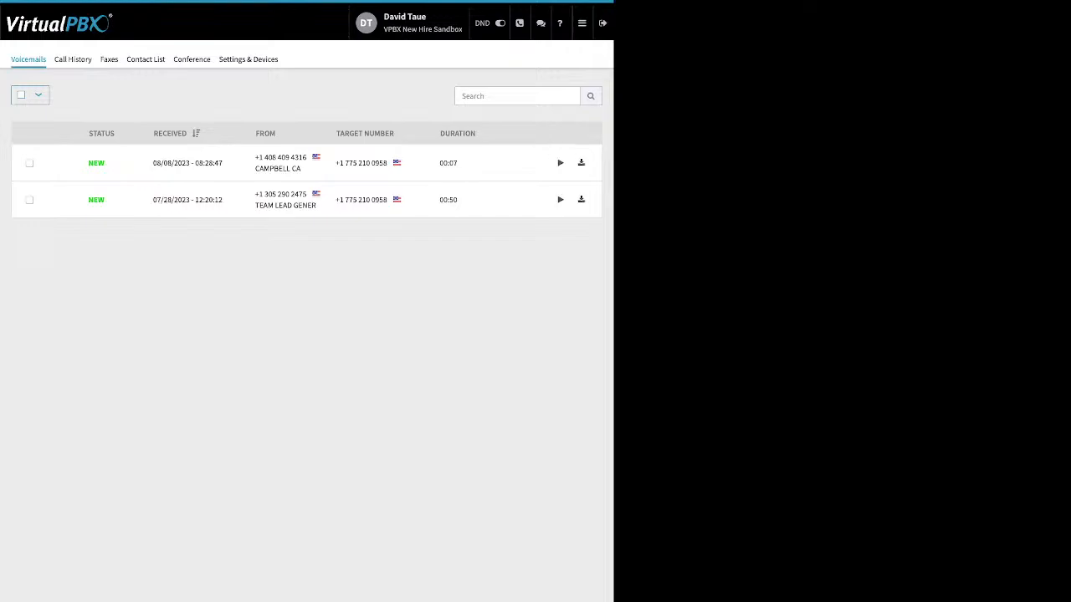
pyautogui.click(30, 163)
pyautogui.click(77, 94)
pyautogui.click(78, 95)
# Step: Filter the call history to start on 07/01/2023
pyautogui.click(73, 59)
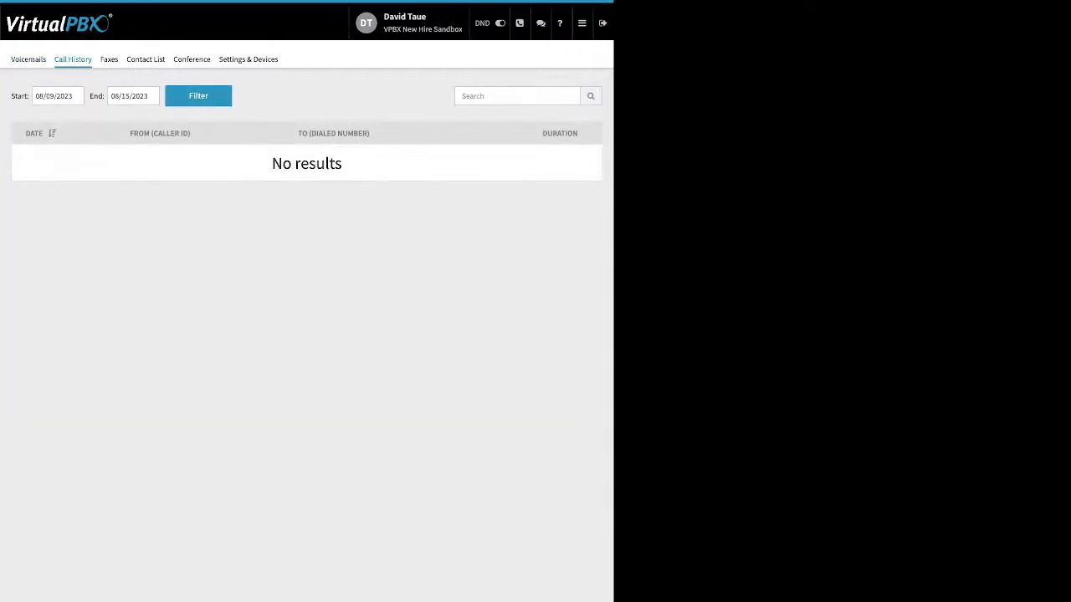
pyautogui.click(64, 95)
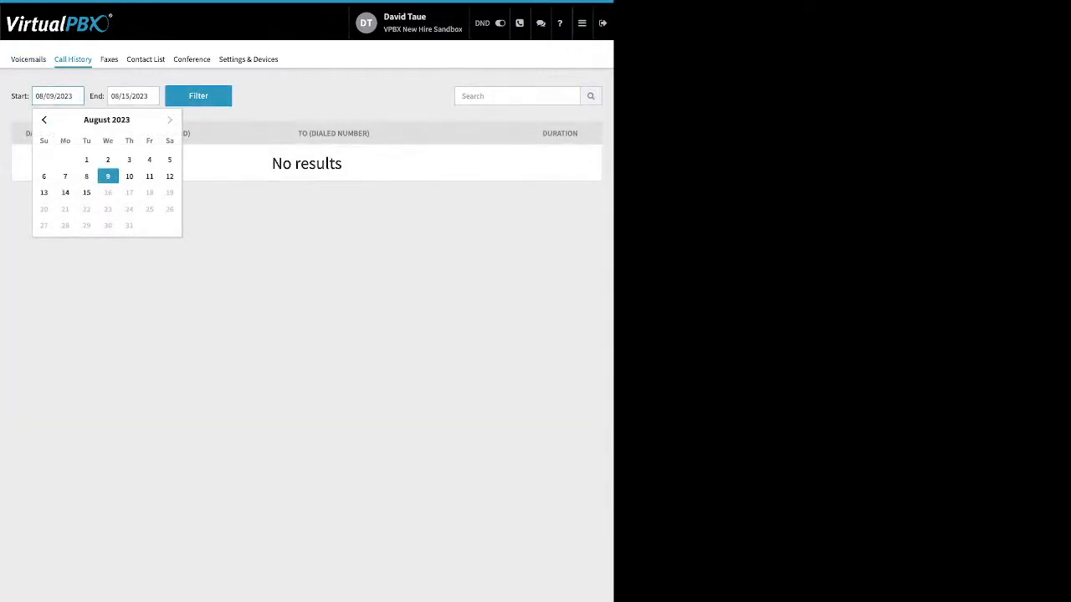
pyautogui.click(45, 119)
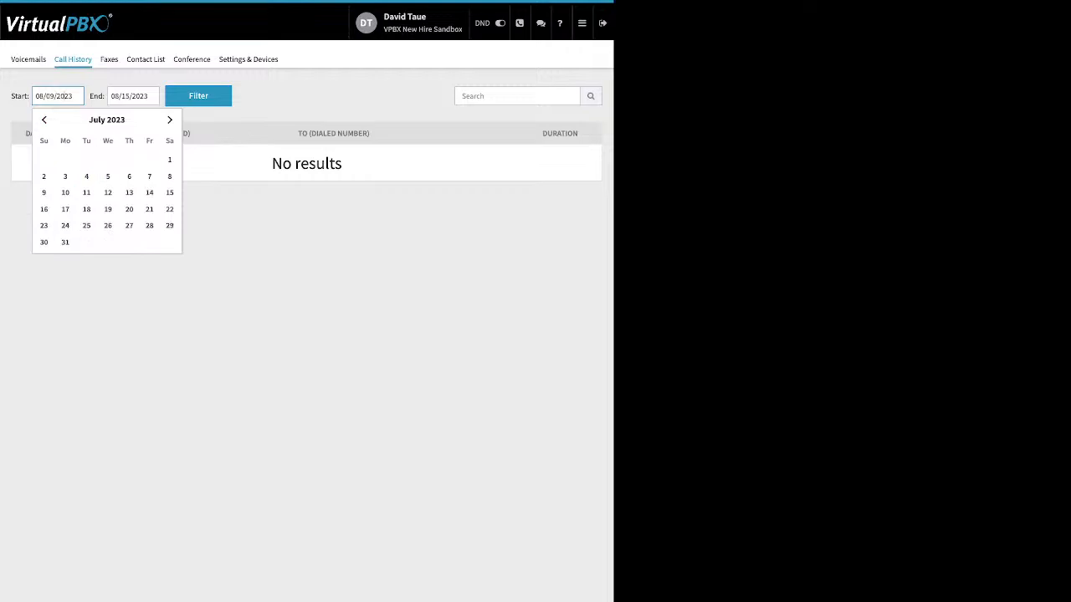
pyautogui.click(170, 160)
pyautogui.click(198, 96)
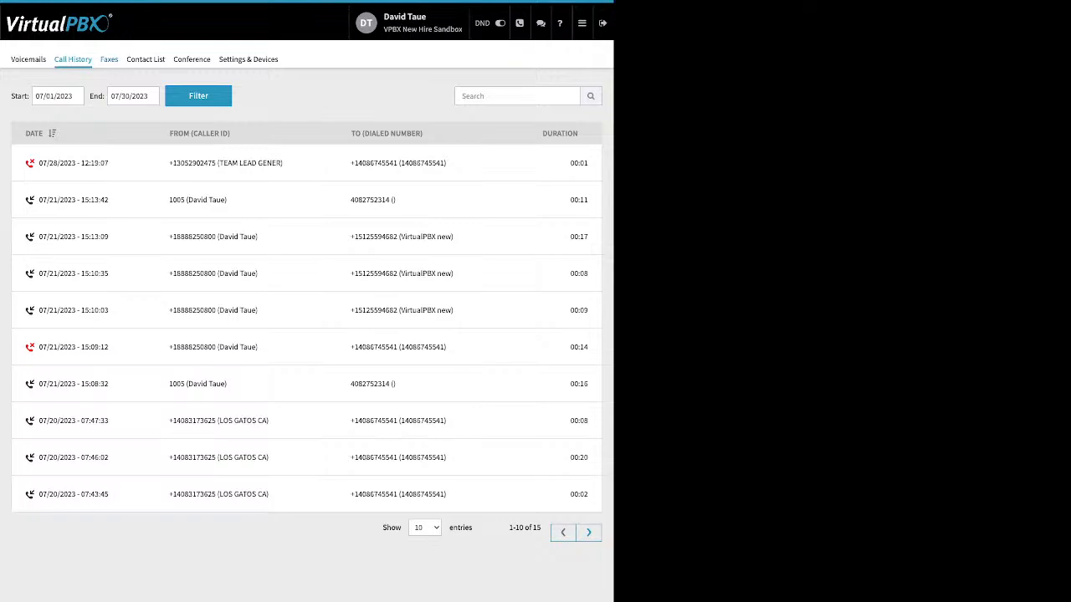
# Step: View the Faxes section and the Contact List, sorting contacts by name
pyautogui.click(108, 59)
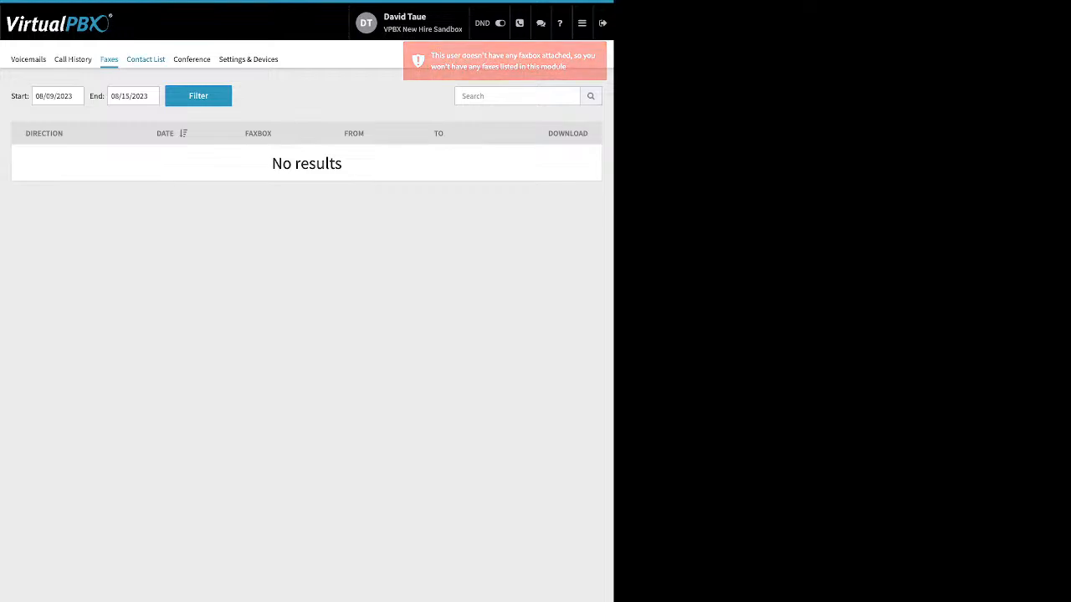
pyautogui.click(145, 60)
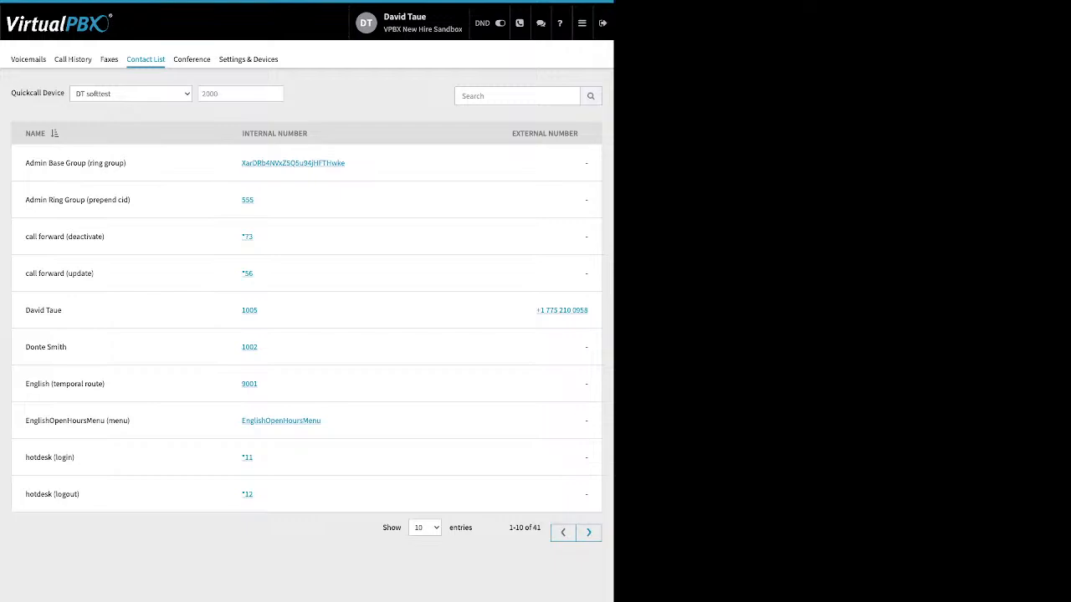
pyautogui.click(54, 134)
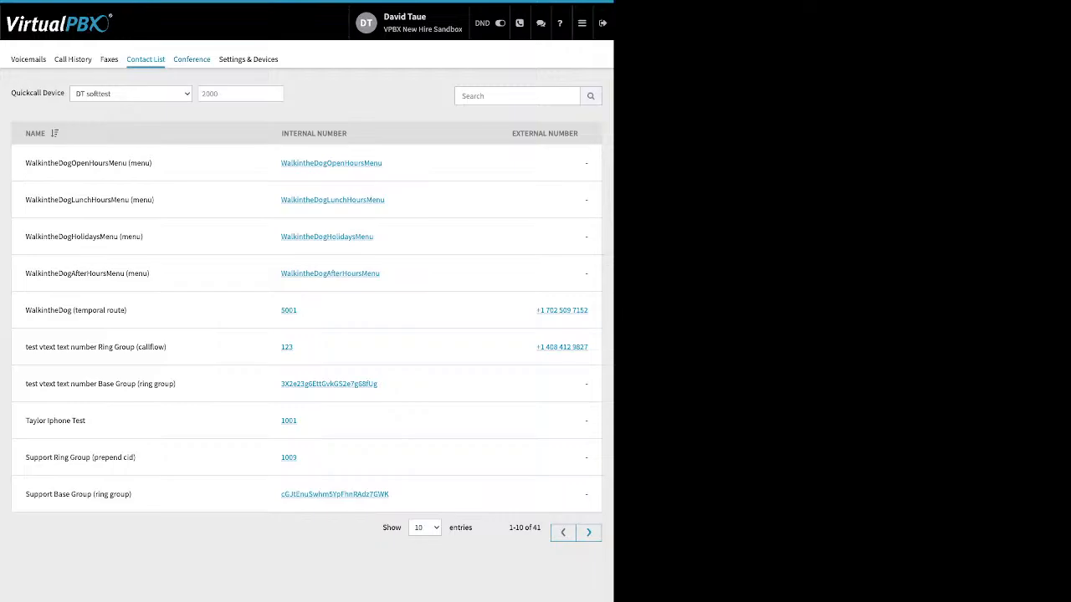
# Step: Open the Conference section and review its PIN and participant settings
pyautogui.click(192, 59)
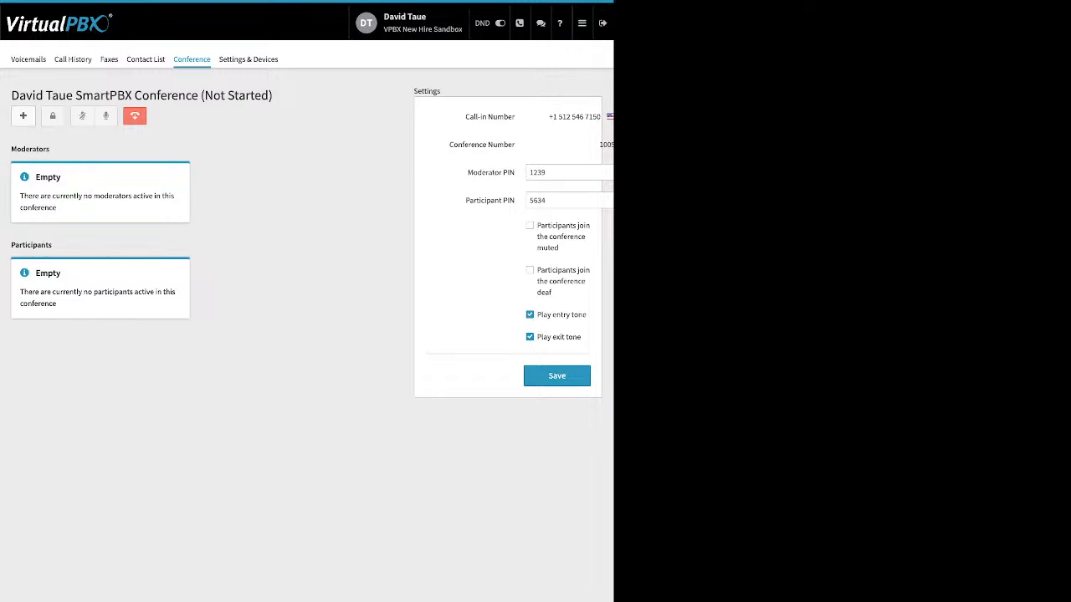
pyautogui.moveTo(466, 172); pyautogui.dragTo(517, 201)
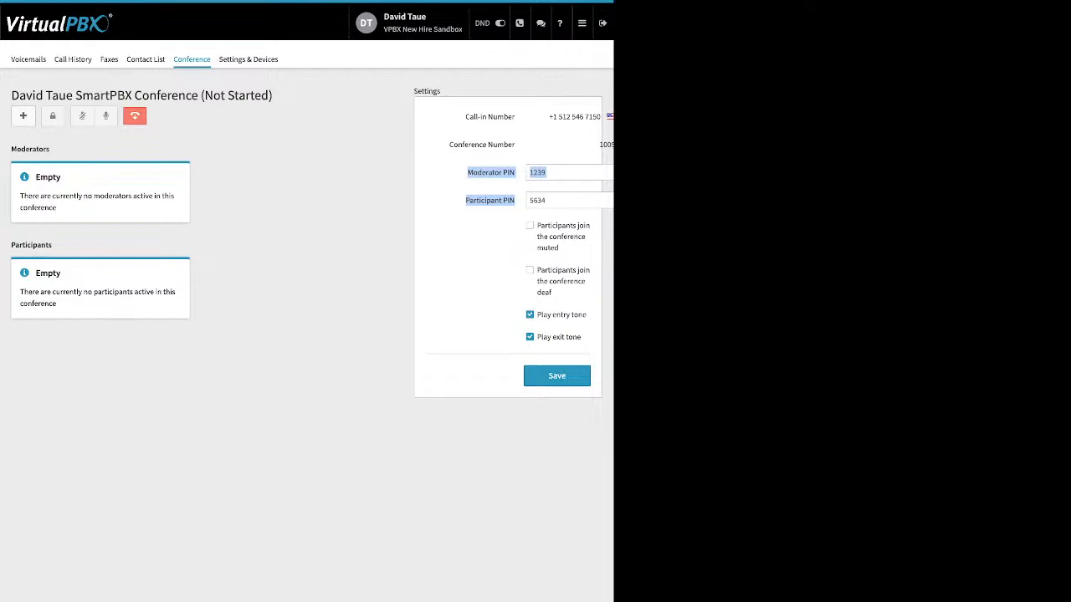
pyautogui.moveTo(537, 225); pyautogui.dragTo(559, 249)
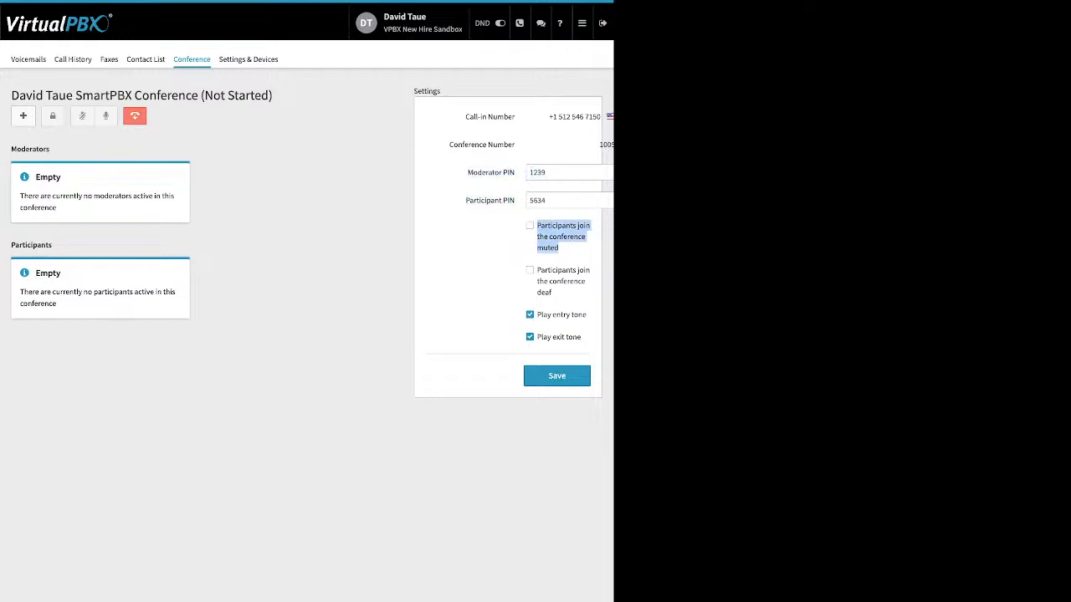
pyautogui.tripleClick(561, 281)
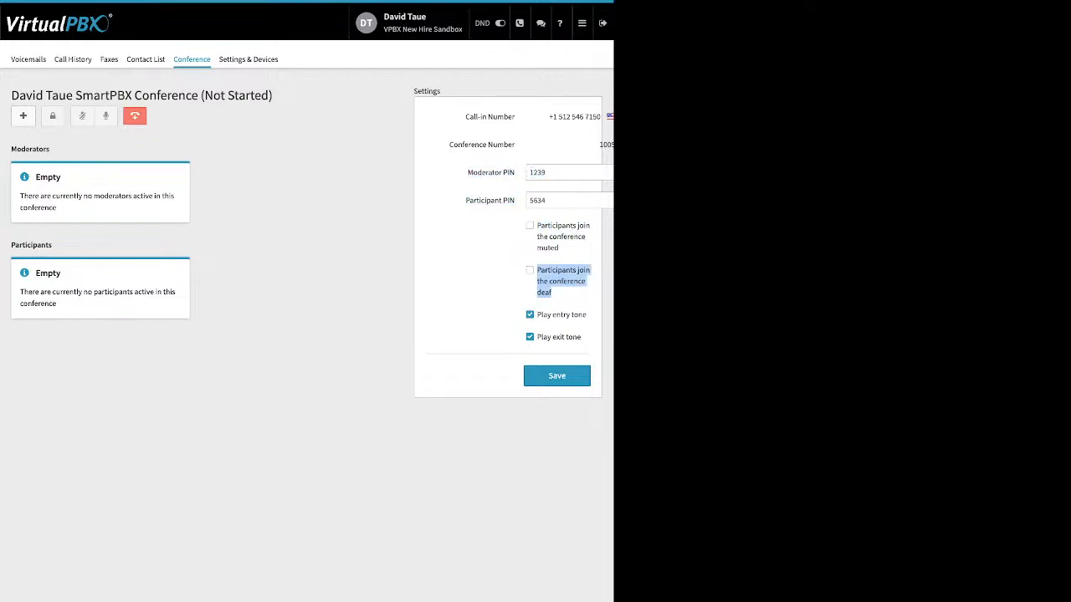
pyautogui.moveTo(537, 314); pyautogui.dragTo(582, 337)
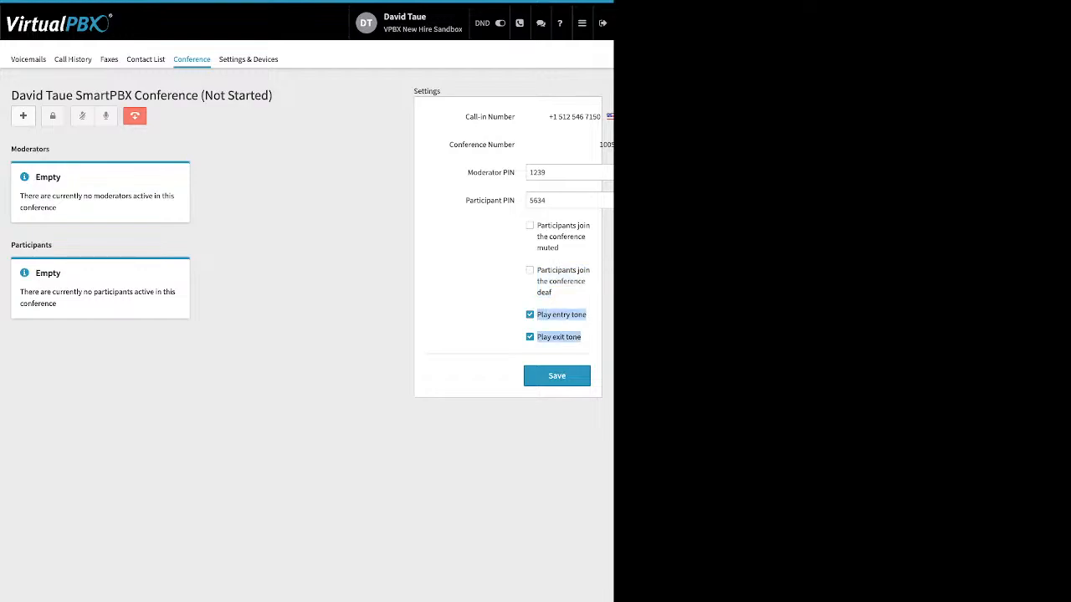
pyautogui.click(502, 335)
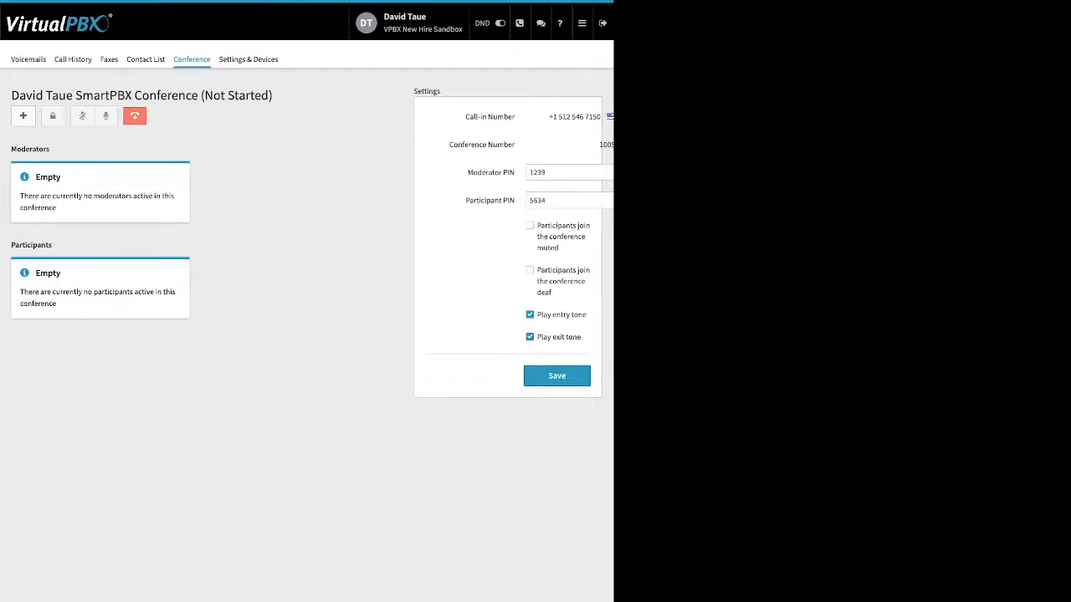
# Step: Enable call forwarding to preview its options, disable it again, and save My Settings
pyautogui.click(249, 59)
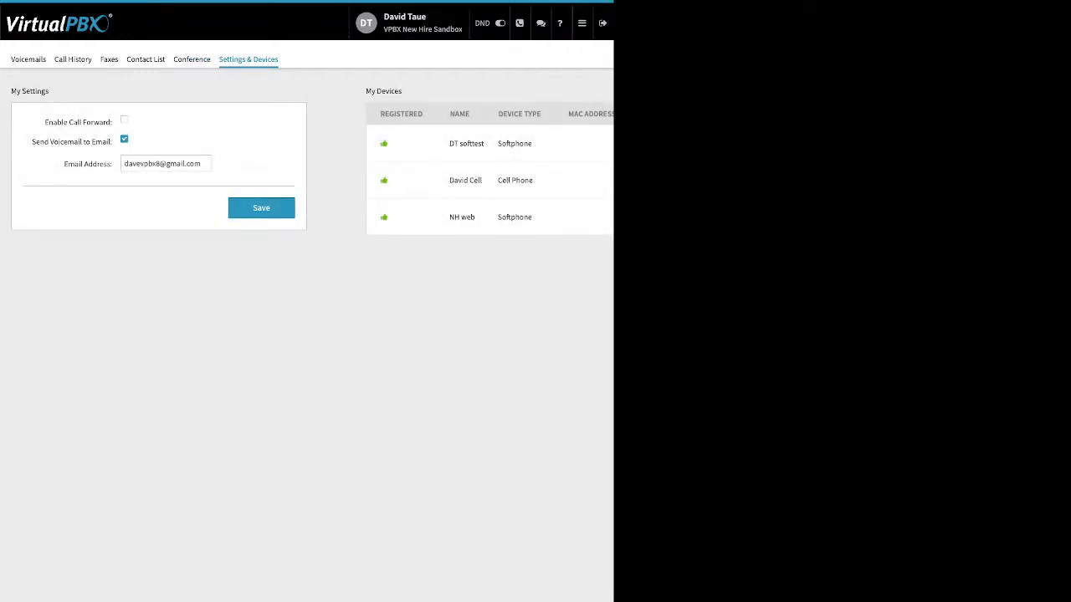
pyautogui.moveTo(45, 122); pyautogui.dragTo(108, 122)
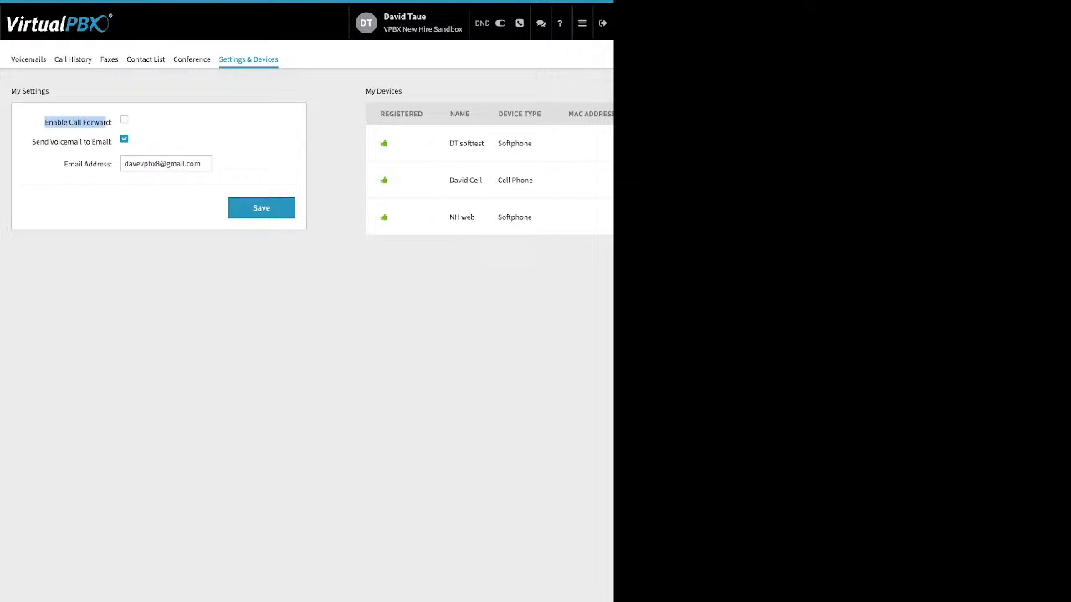
pyautogui.click(124, 120)
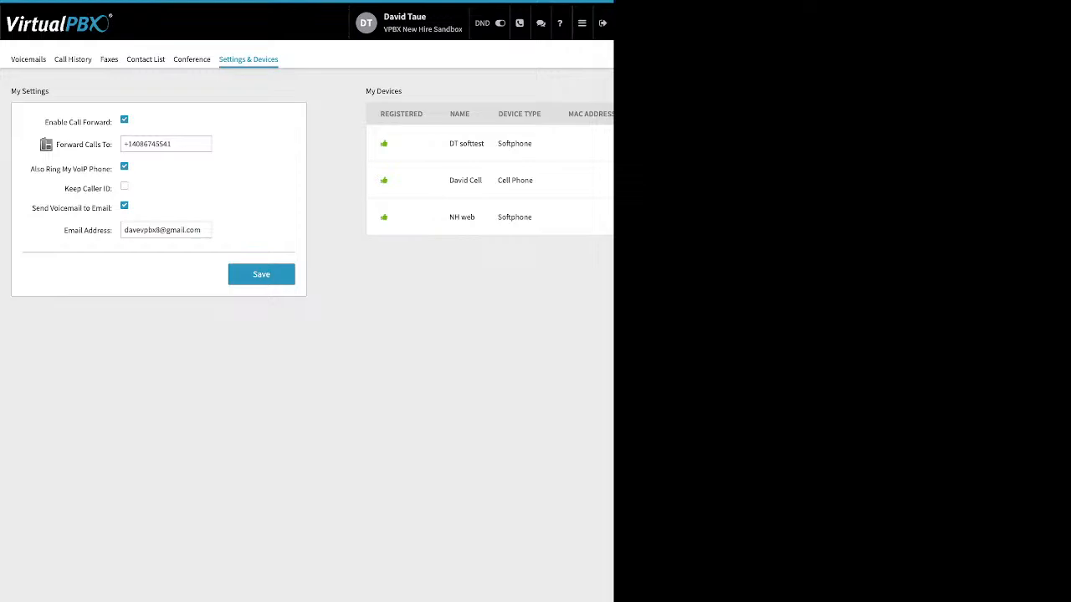
pyautogui.click(124, 119)
pyautogui.click(261, 208)
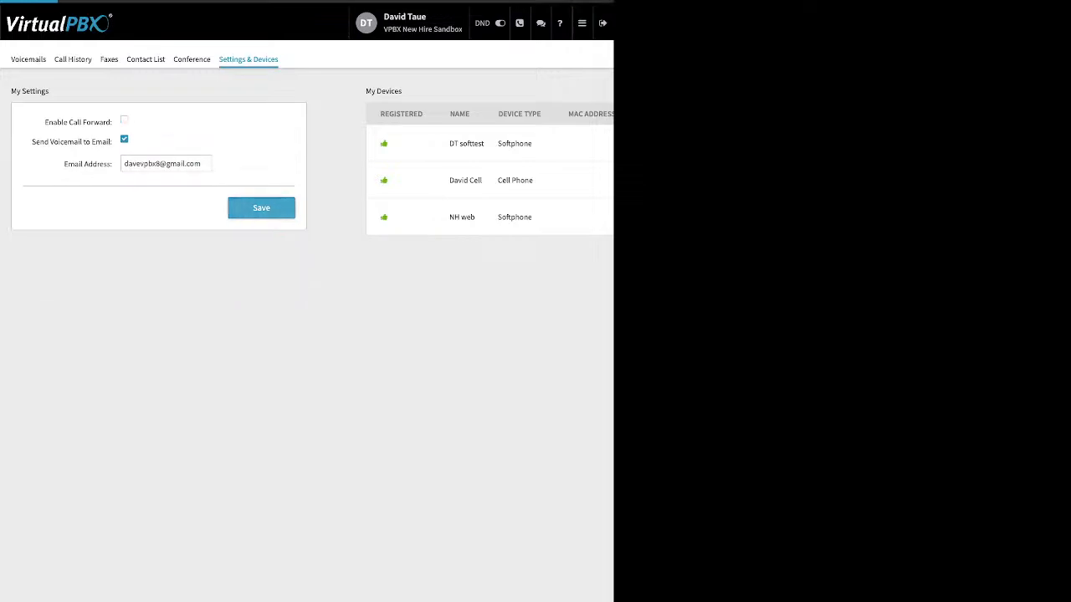
# Step: Return to the Dashboard through the main navigation menu
pyautogui.click(582, 24)
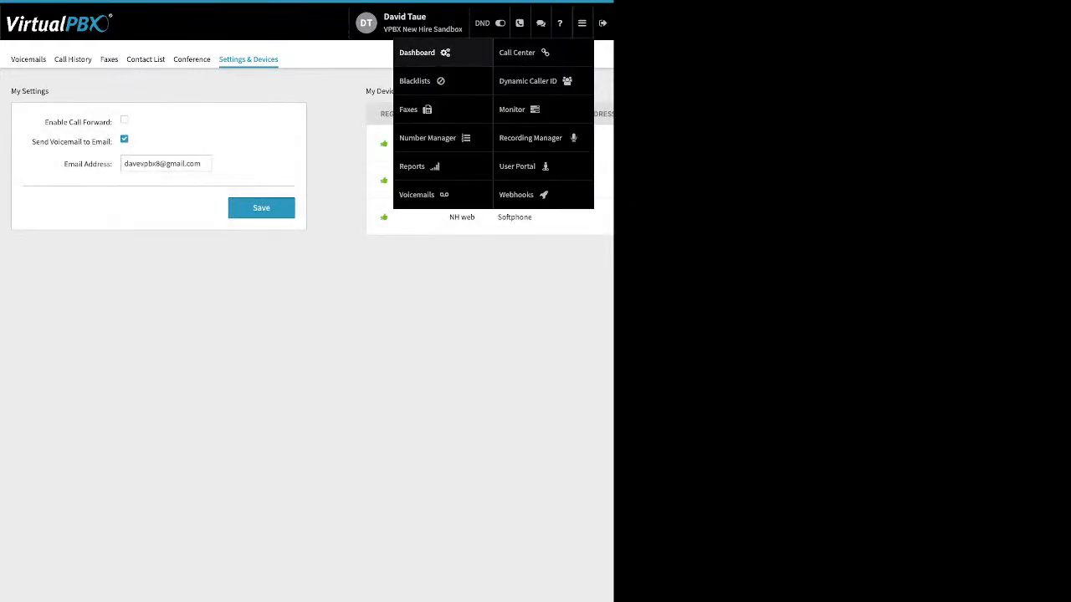
pyautogui.click(419, 52)
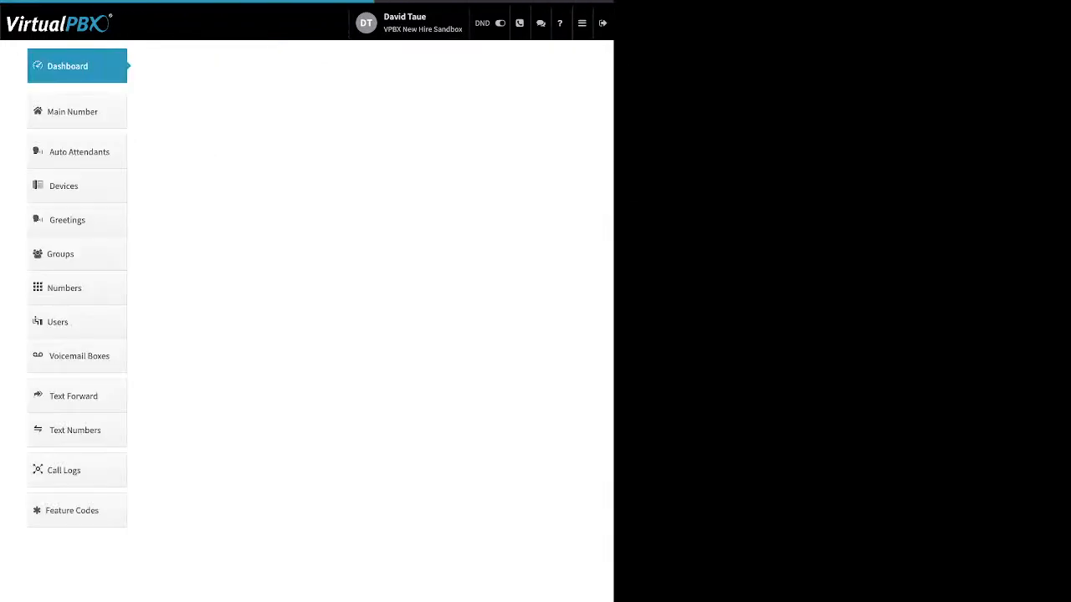